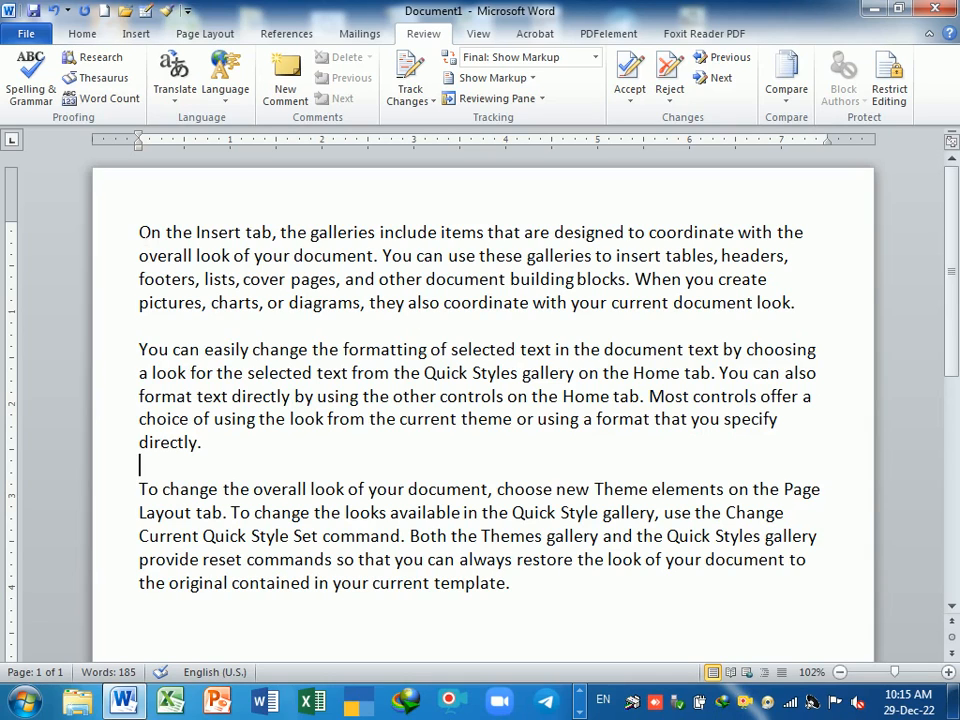
- Attach a comment reading 'Read carefully' to the phrase 'On the Insert tab'
{"action": "left_click_drag", "start_coordinate": [139, 232], "coordinate": [283, 232]}
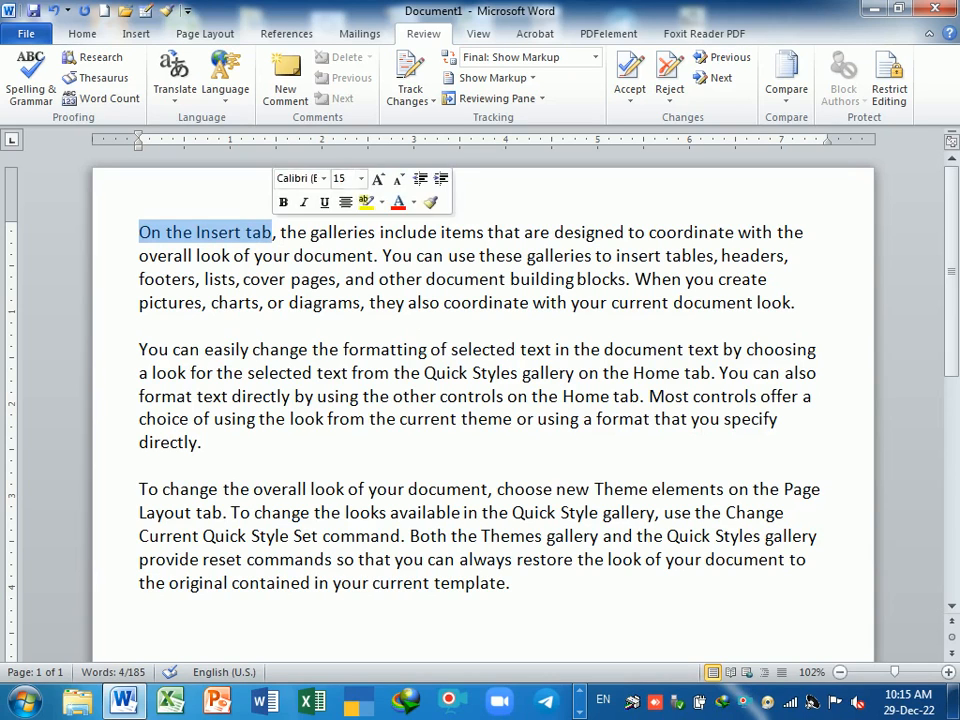
{"action": "left_click", "coordinate": [285, 85]}
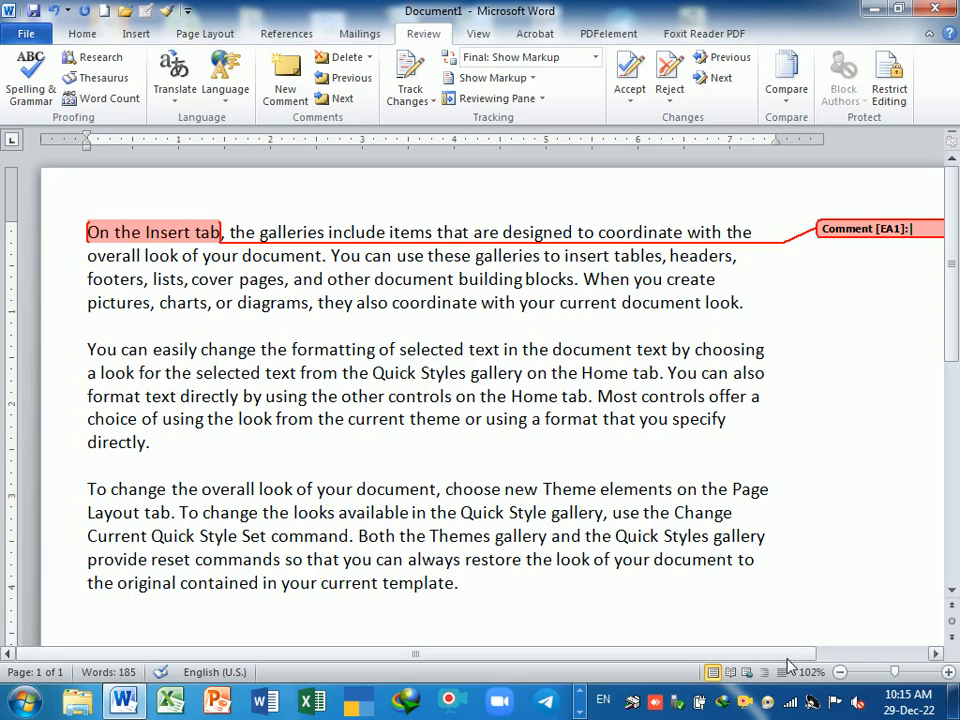
{"action": "left_click_drag", "start_coordinate": [787, 657], "coordinate": [958, 651]}
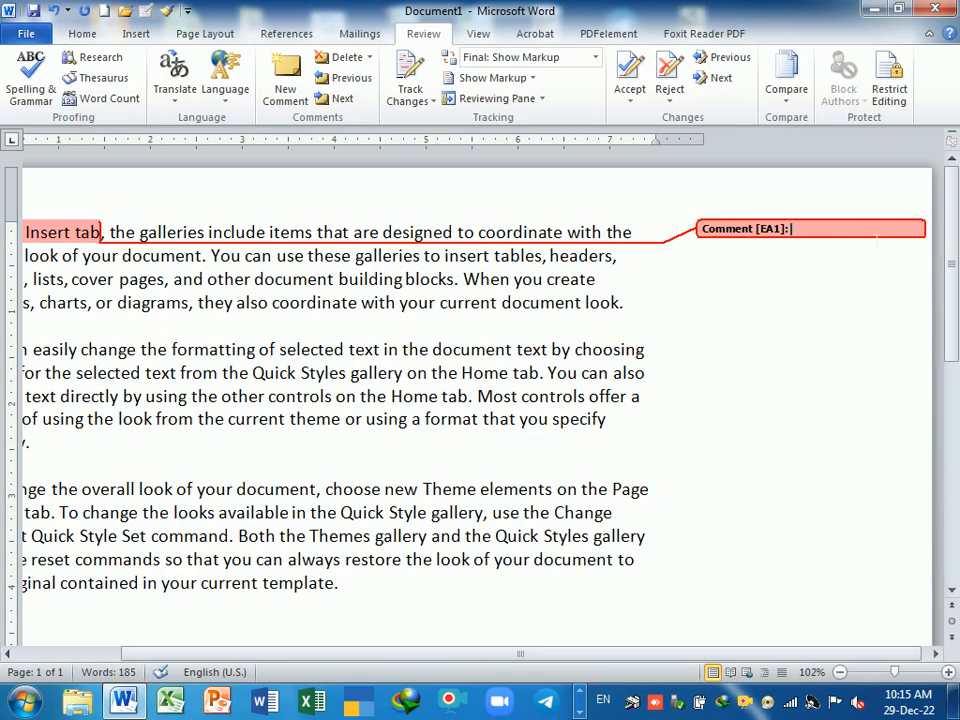
{"action": "type", "text": "Read carefully"}
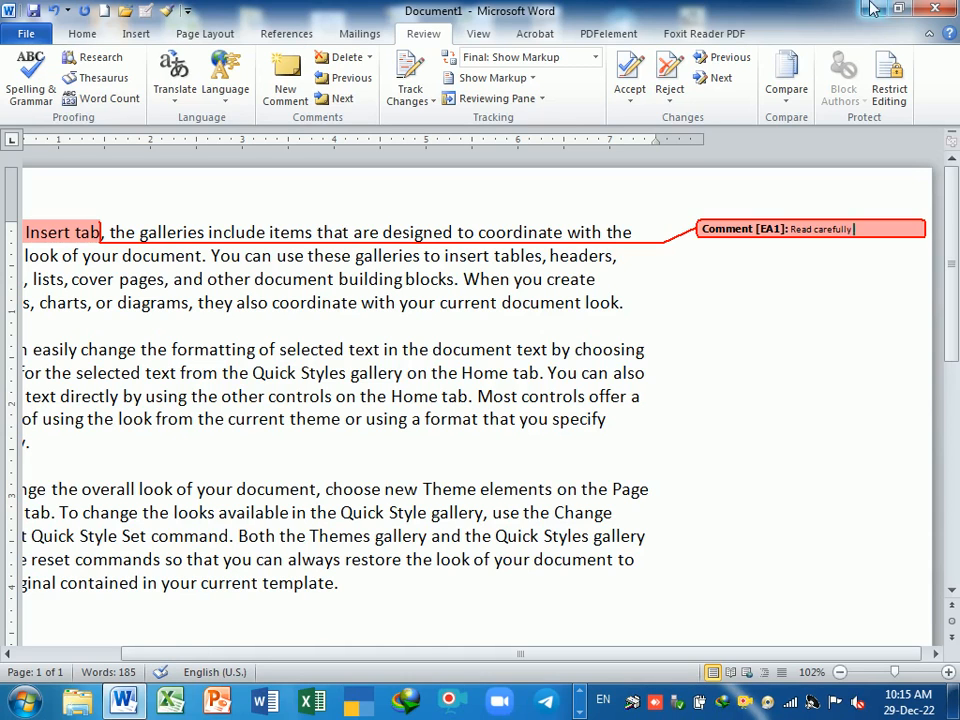
{"action": "left_click_drag", "start_coordinate": [624, 656], "coordinate": [518, 657]}
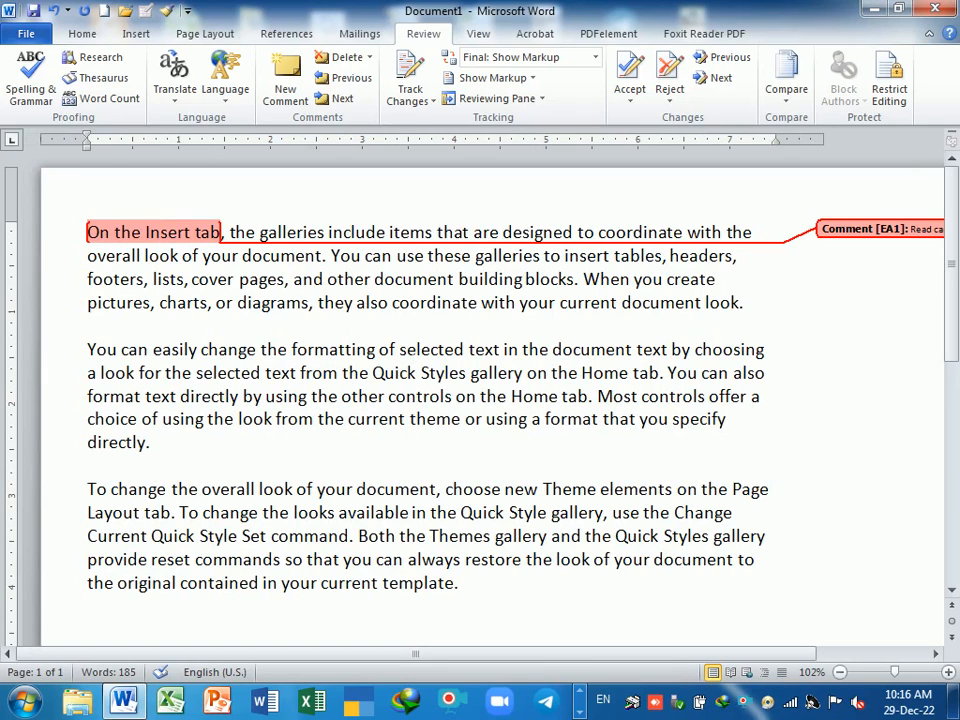
- Comment 'This sample text' on 'of selected' in paragraph two, then return to the document
{"action": "left_click_drag", "start_coordinate": [382, 350], "coordinate": [441, 352]}
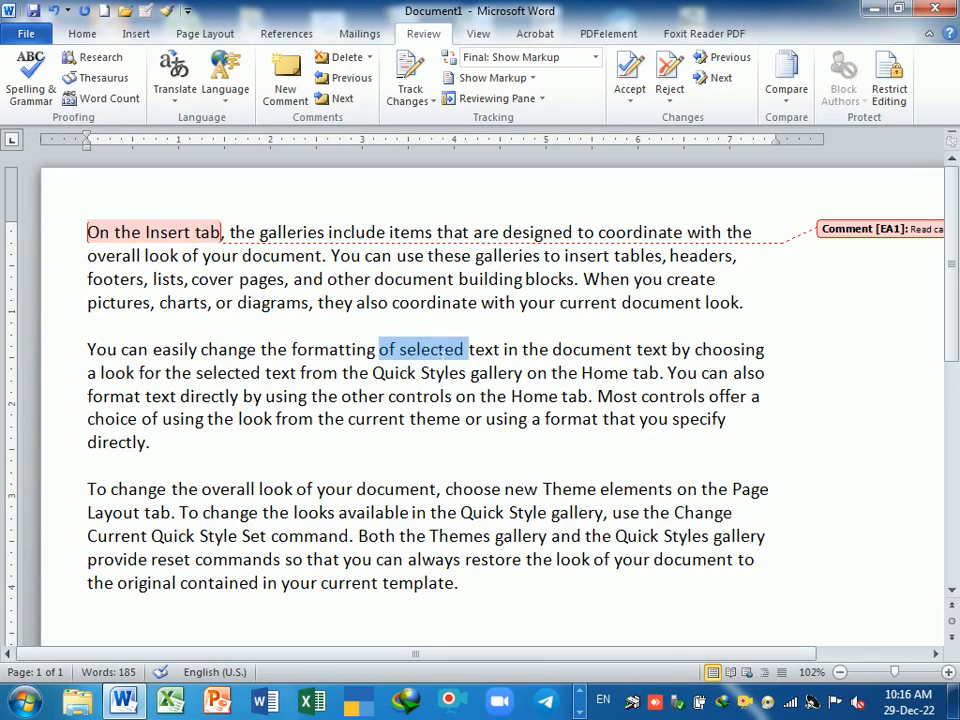
{"action": "left_click", "coordinate": [290, 92]}
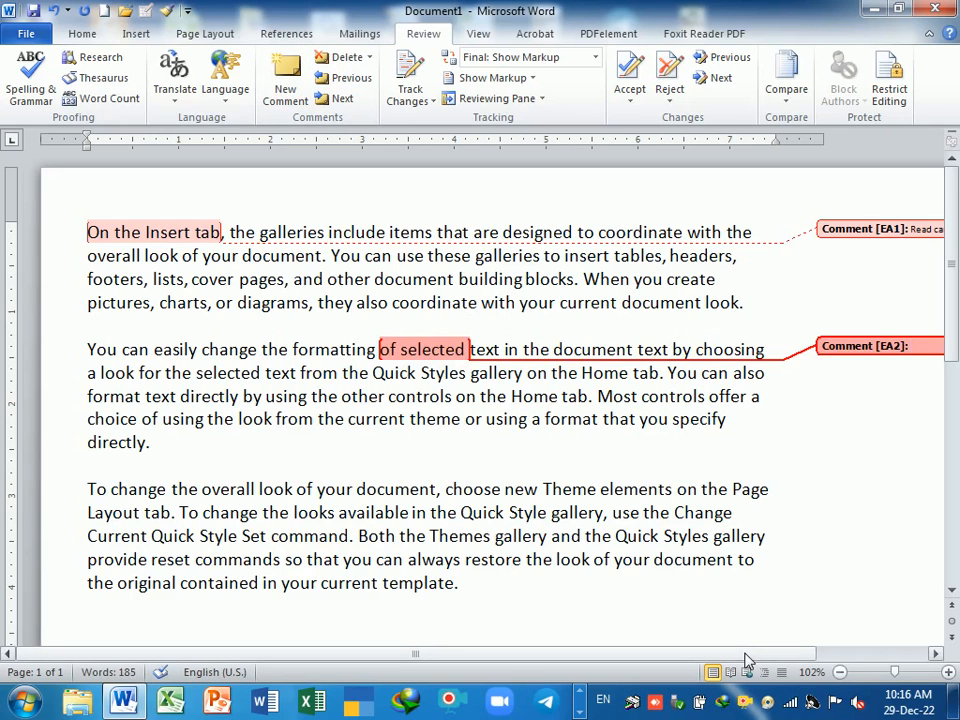
{"action": "left_click_drag", "start_coordinate": [750, 658], "coordinate": [828, 658]}
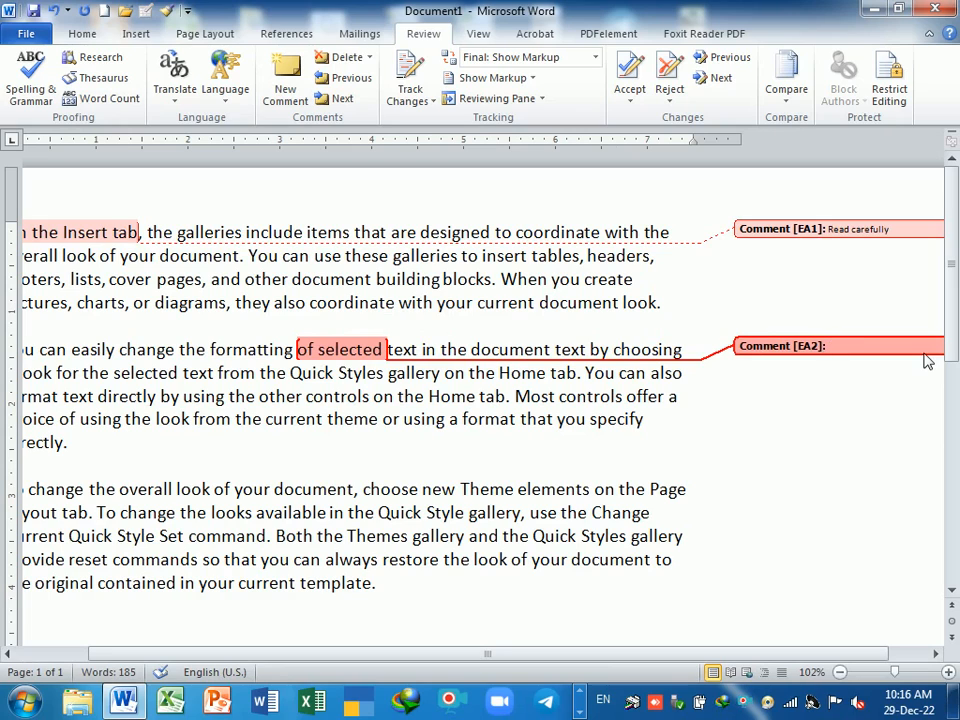
{"action": "type", "text": "Th"}
{"action": "type", "text": "is spala"}
{"action": "key", "text": "BackSpace"}
{"action": "key", "text": "BackSpace"}
{"action": "key", "text": "BackSpace"}
{"action": "key", "text": "BackSpace"}
{"action": "type", "text": "ample"}
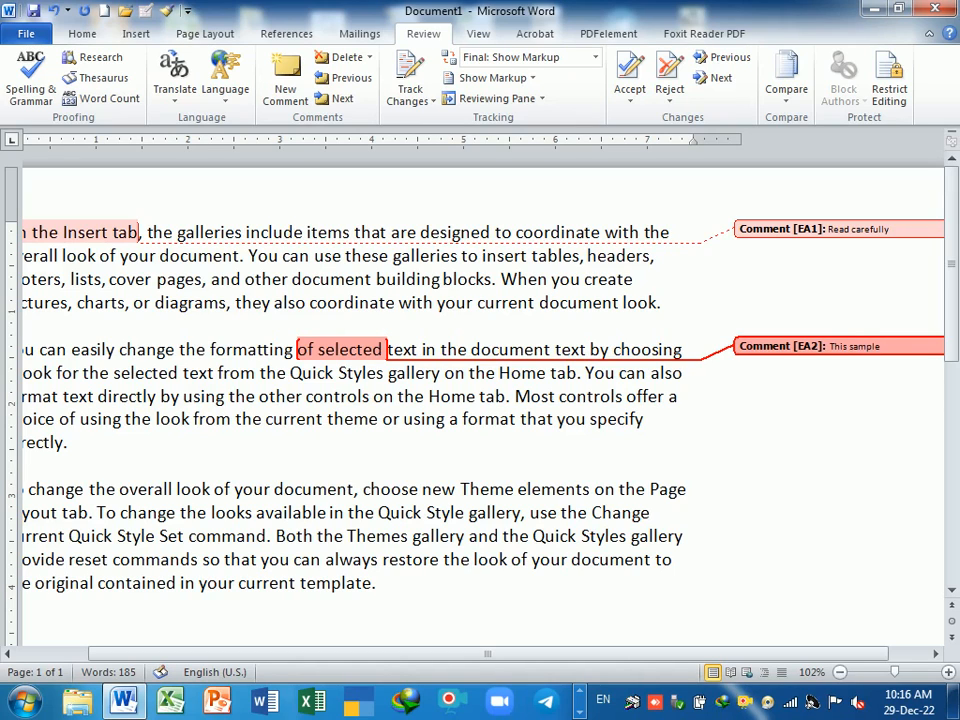
{"action": "type", "text": " text"}
{"action": "left_click_drag", "start_coordinate": [766, 653], "coordinate": [654, 661]}
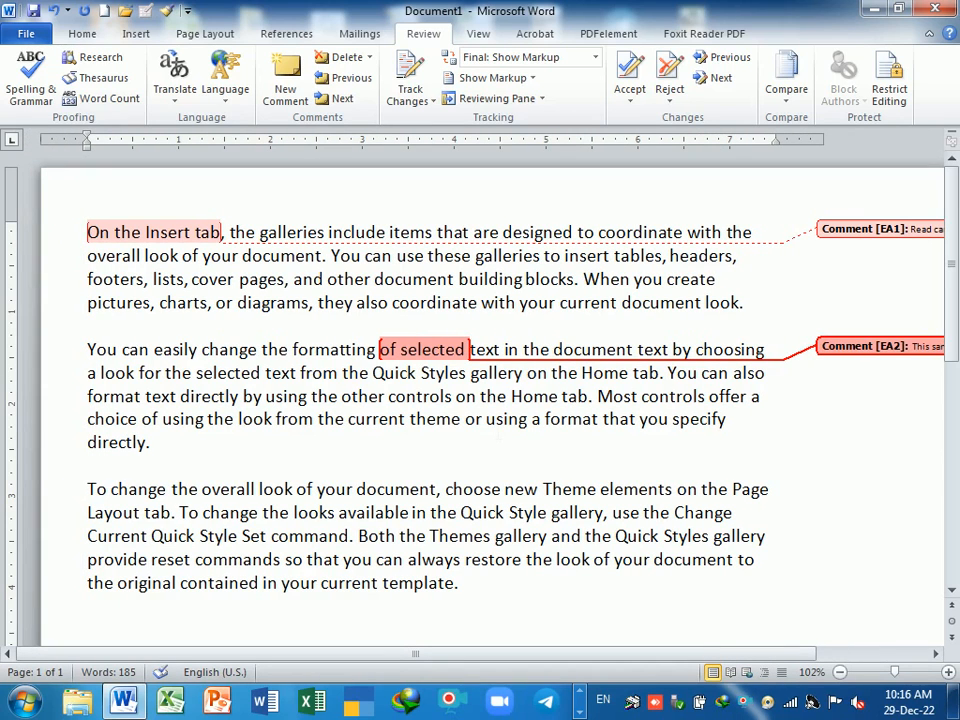
{"action": "left_click", "coordinate": [486, 420]}
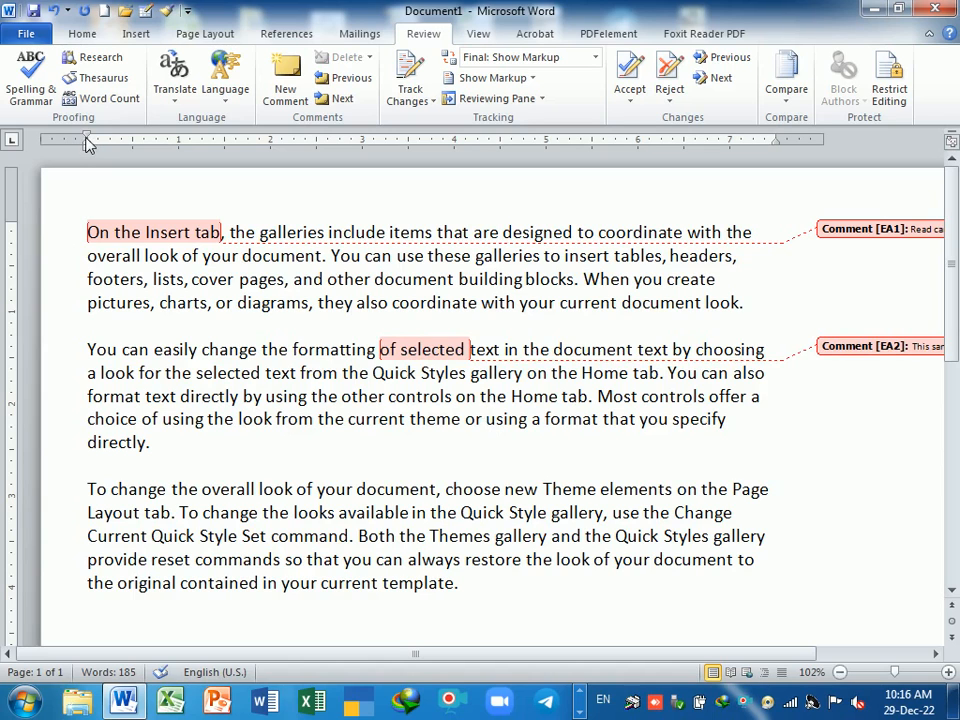
- Move the left indent marker further left and step through the comments with Previous and Next
{"action": "left_click_drag", "start_coordinate": [88, 144], "coordinate": [57, 142]}
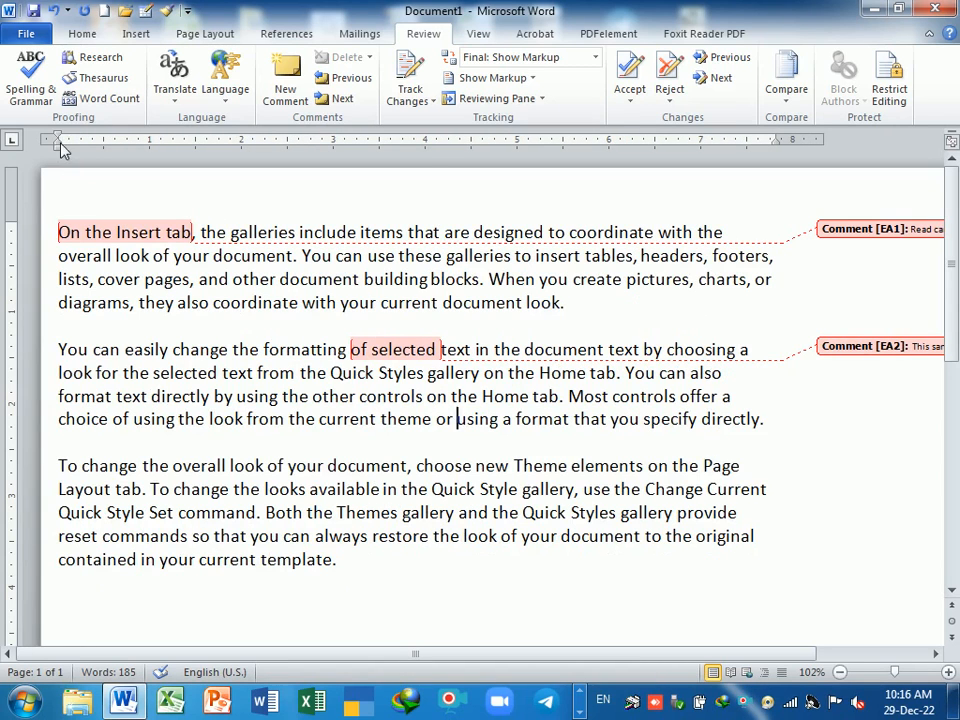
{"action": "left_click", "coordinate": [352, 79]}
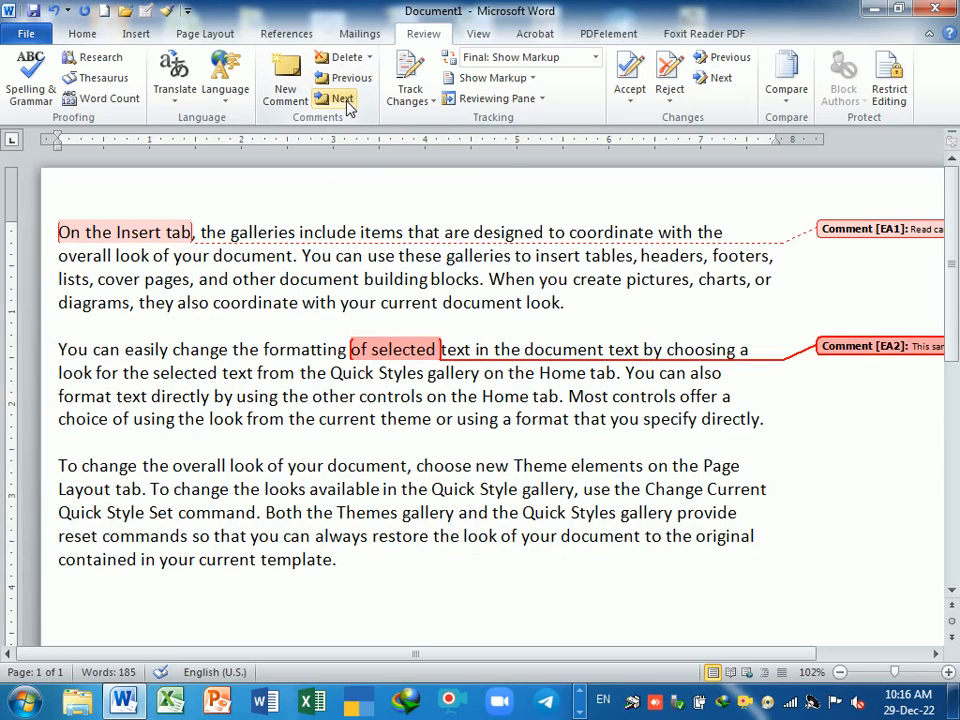
{"action": "left_click", "coordinate": [344, 99]}
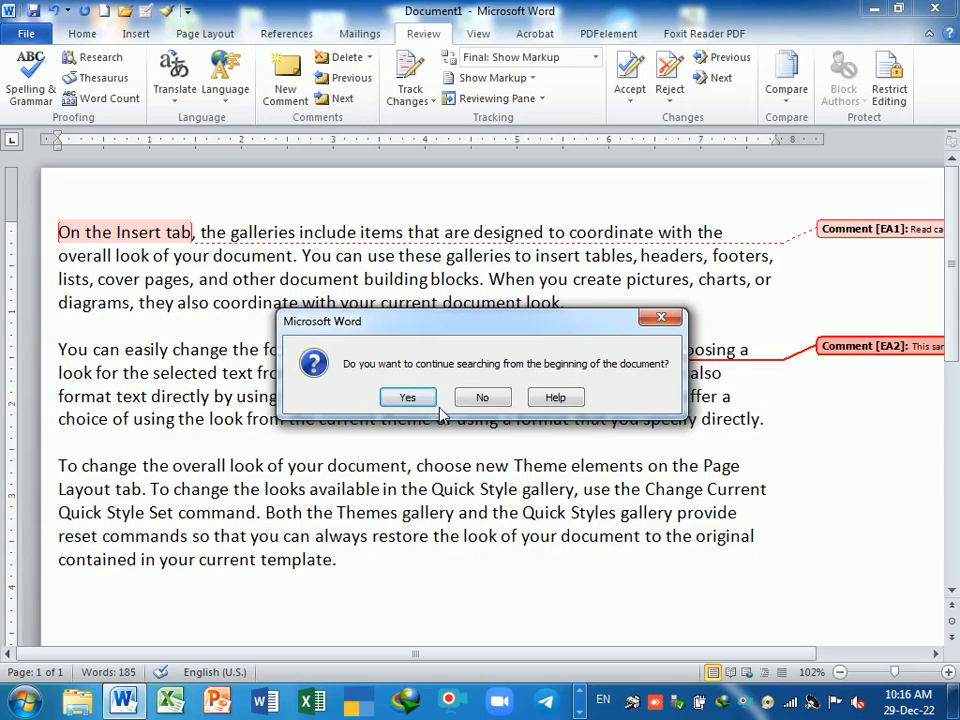
{"action": "left_click", "coordinate": [405, 396]}
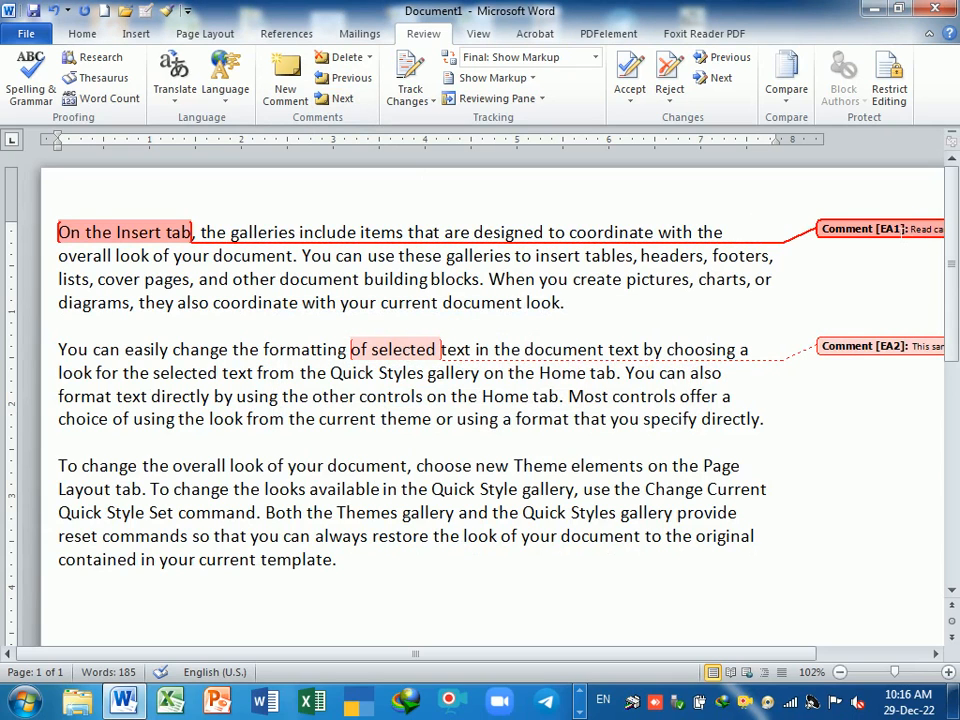
- Delete all comments in the document, then undo to restore both
{"action": "left_click", "coordinate": [369, 57]}
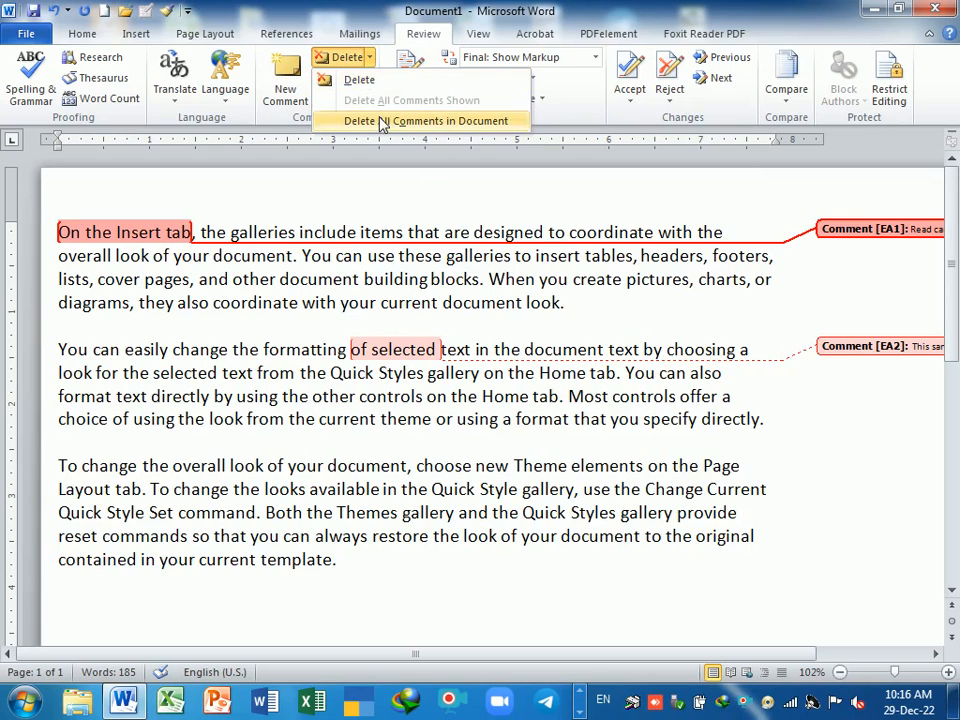
{"action": "left_click", "coordinate": [448, 121]}
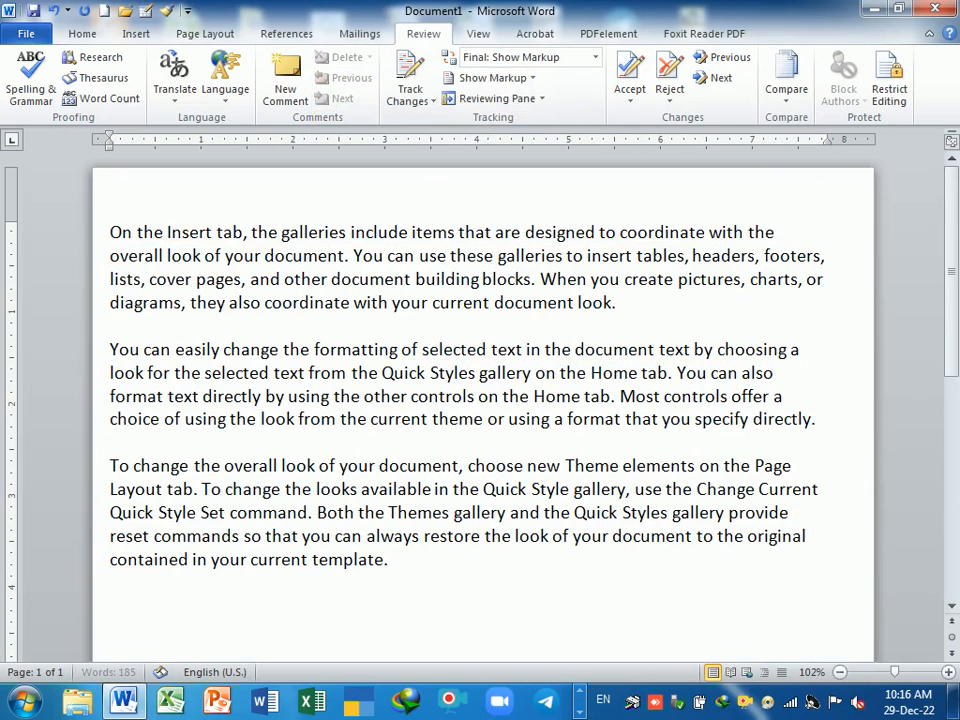
{"action": "key", "text": "ctrl+z"}
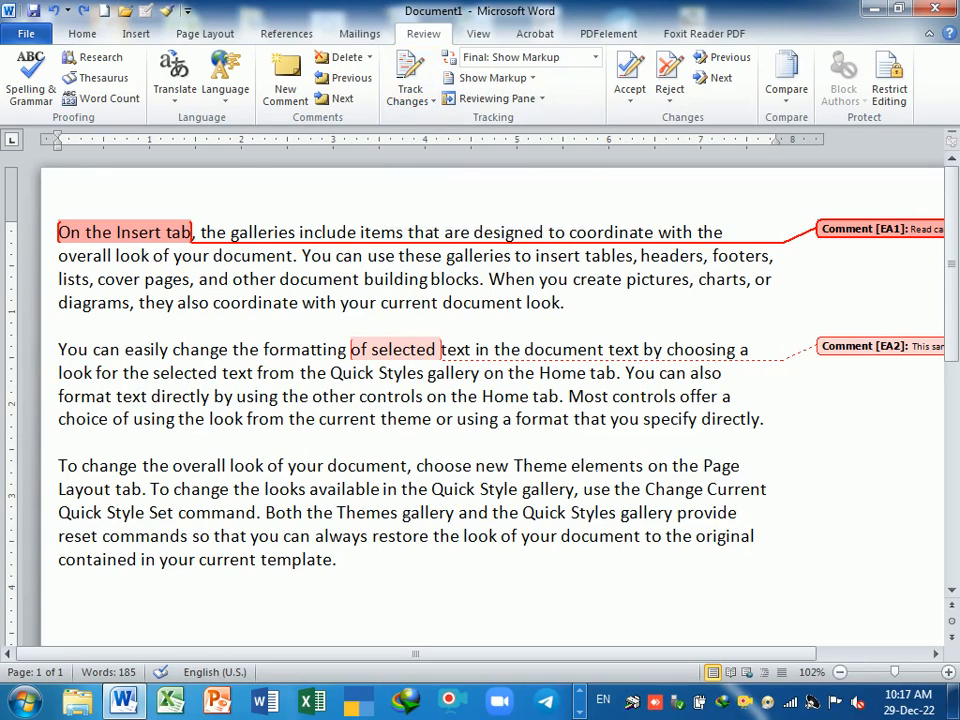
- Place the caret after 'document look.' and turn on Track Changes
{"action": "left_click", "coordinate": [59, 442]}
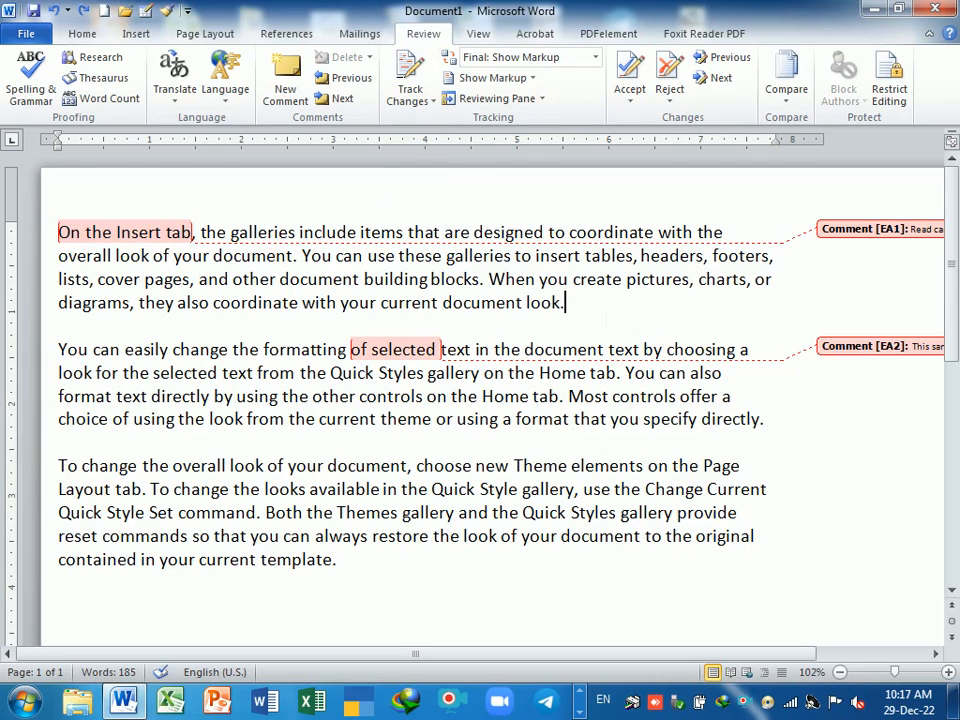
{"action": "left_click", "coordinate": [606, 322]}
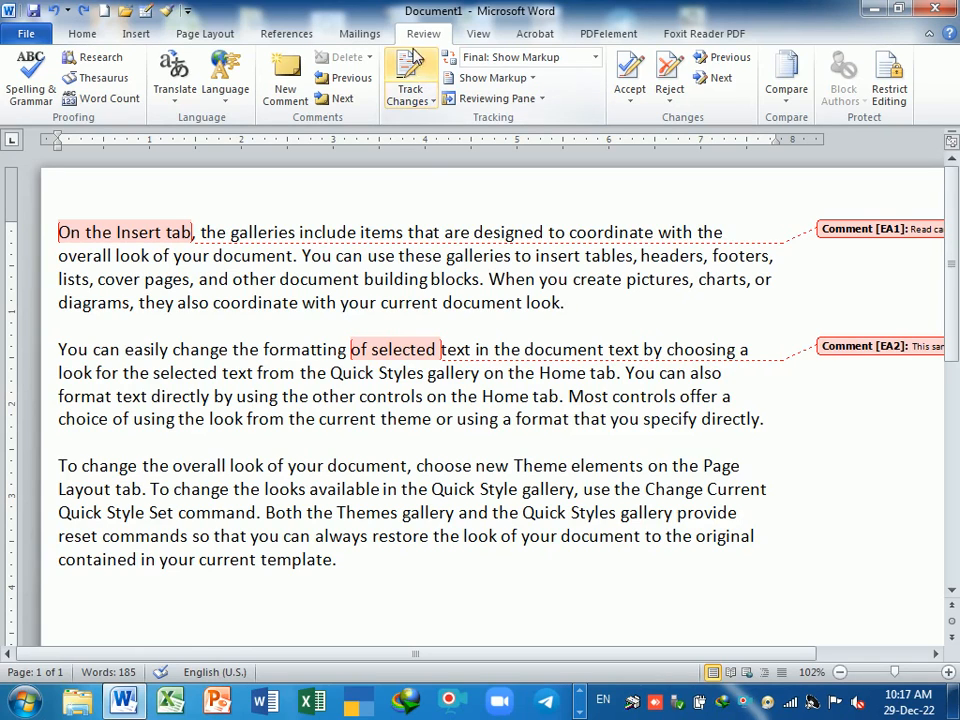
{"action": "left_click", "coordinate": [409, 88]}
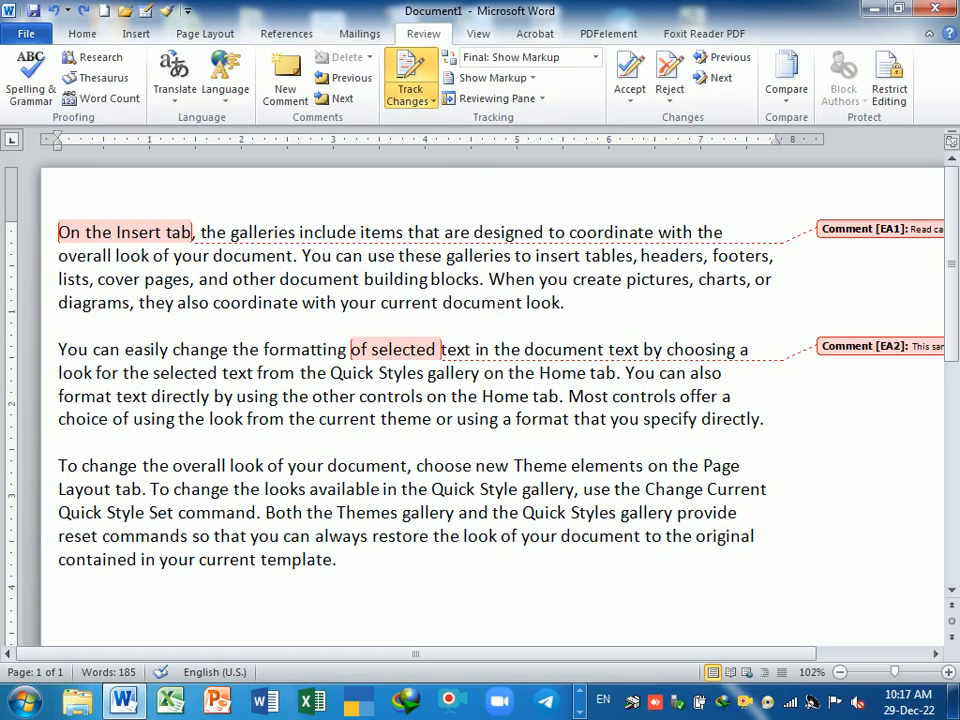
- Add the paragraph 'The computer is an electronic machine' after paragraph one, fixing the misspelling
{"action": "key", "text": "Return"}
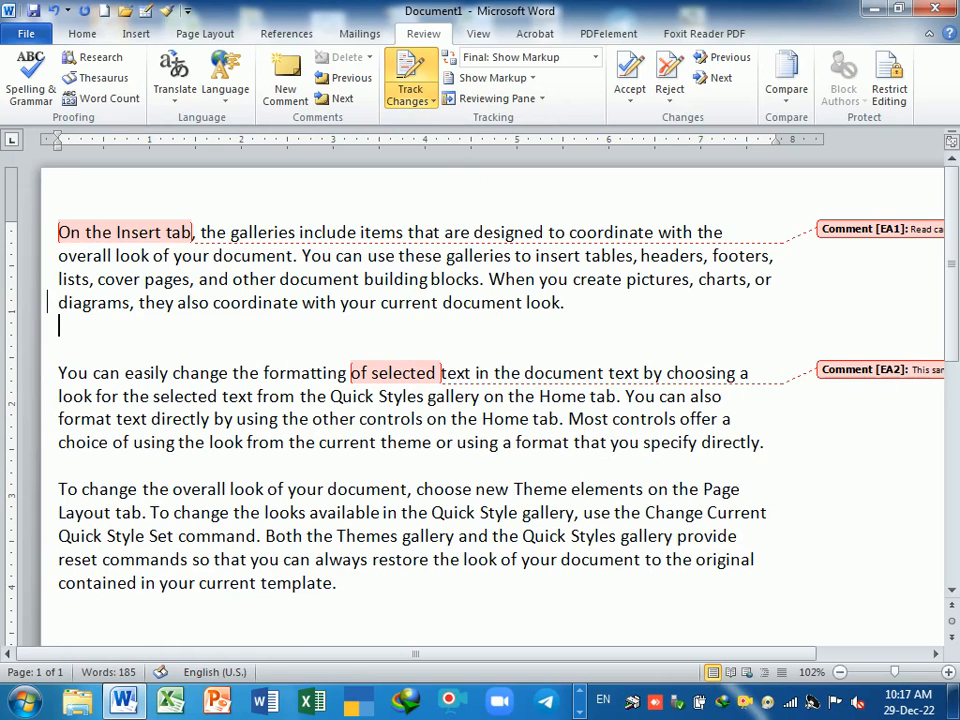
{"action": "type", "text": "The compuer"}
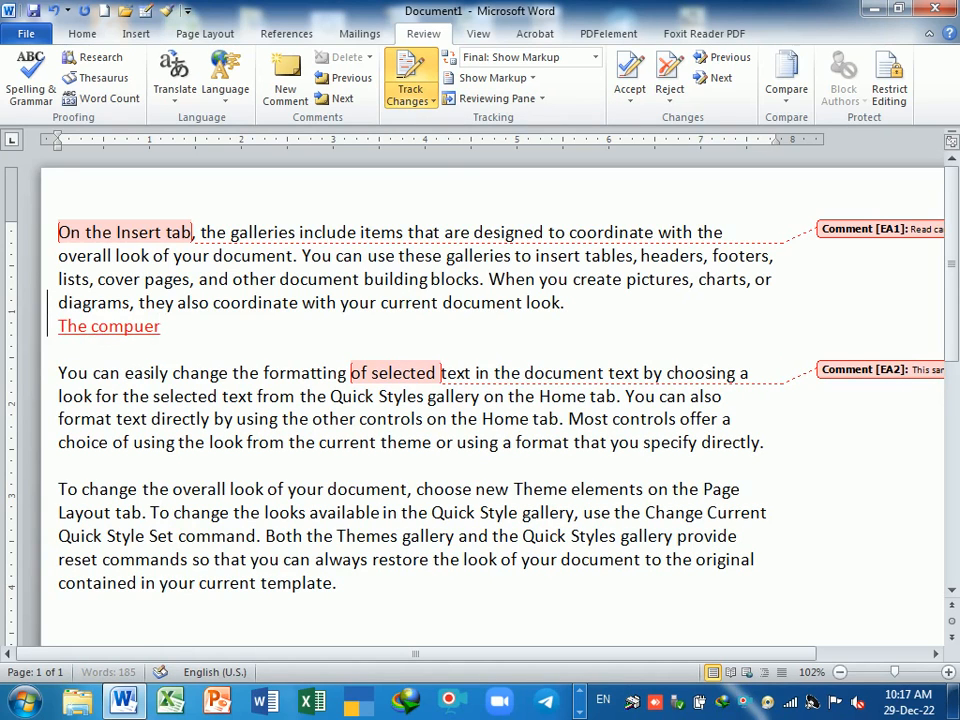
{"action": "key", "text": "BackSpace"}
{"action": "key", "text": "BackSpace"}
{"action": "type", "text": "ter is an electroin"}
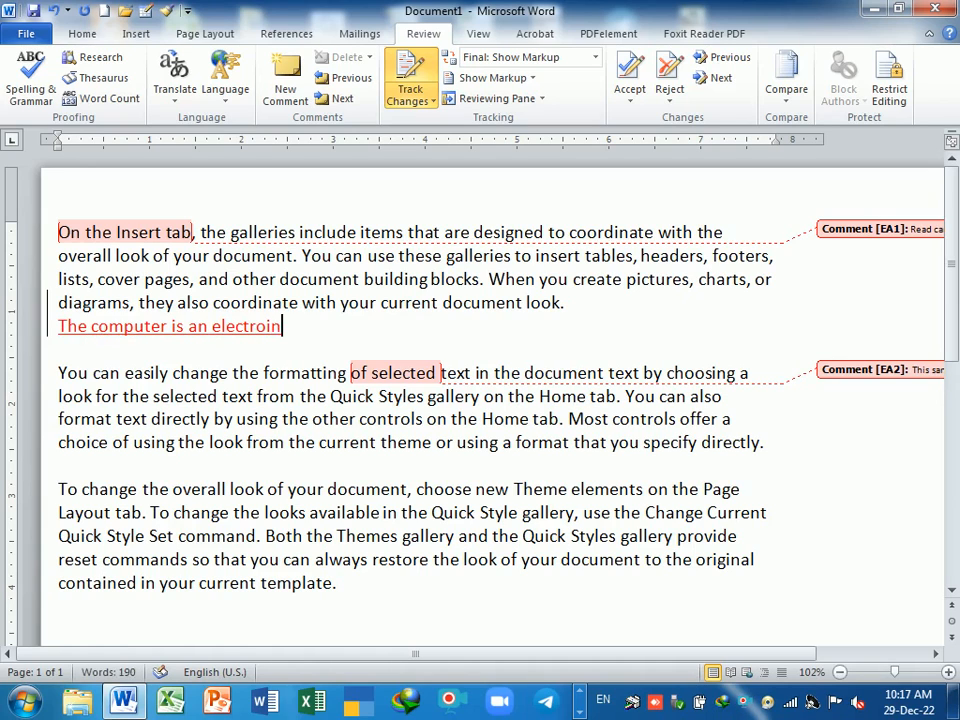
{"action": "type", "text": "c machine"}
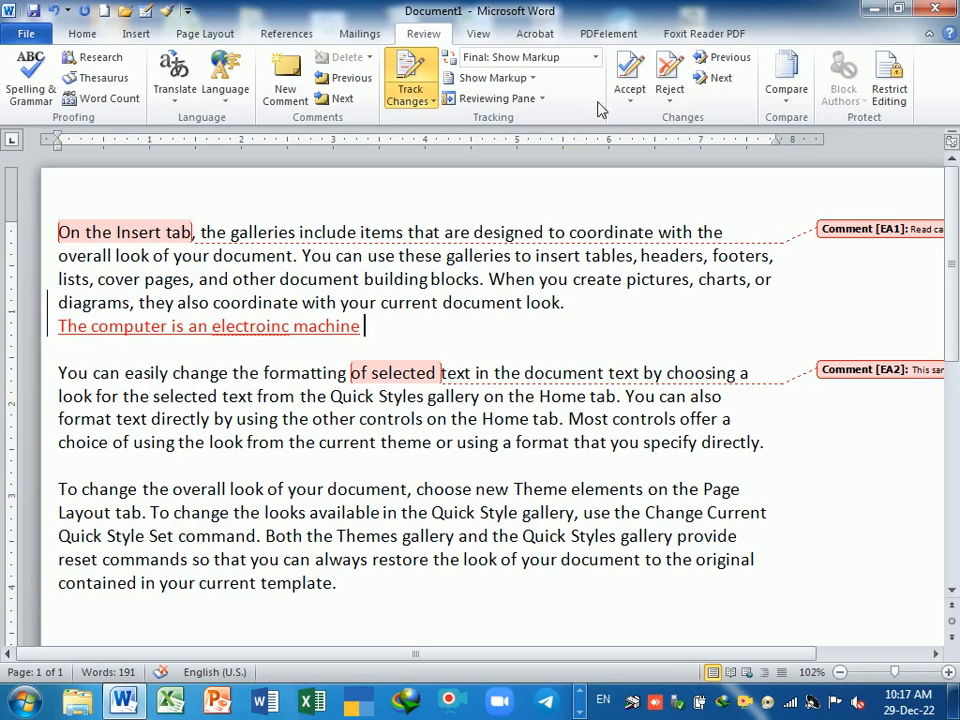
{"action": "right_click", "coordinate": [285, 328]}
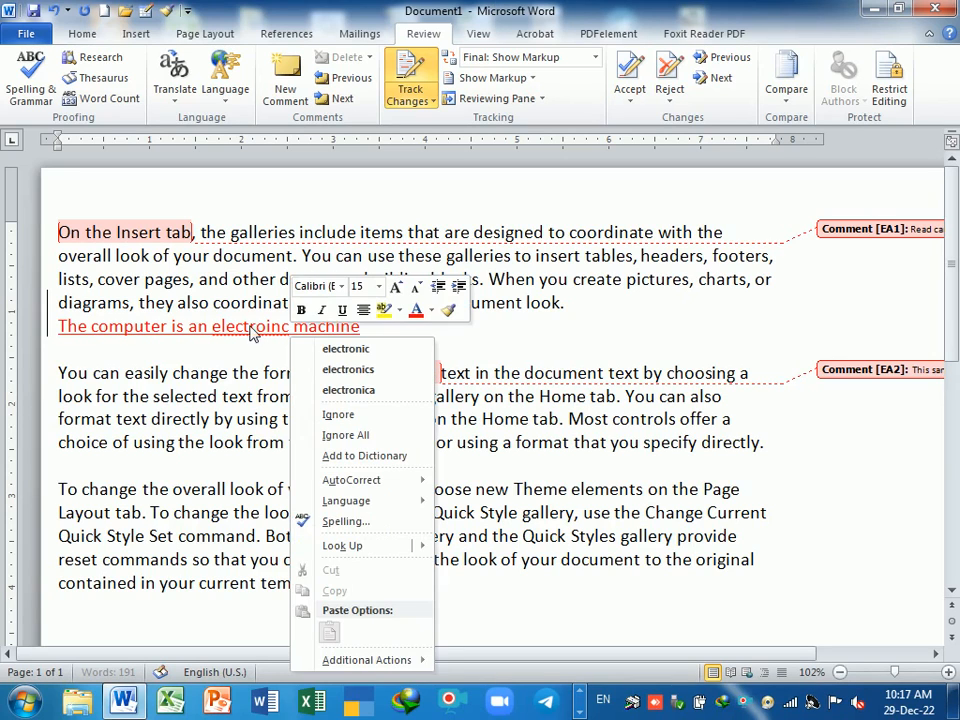
{"action": "left_click", "coordinate": [320, 350]}
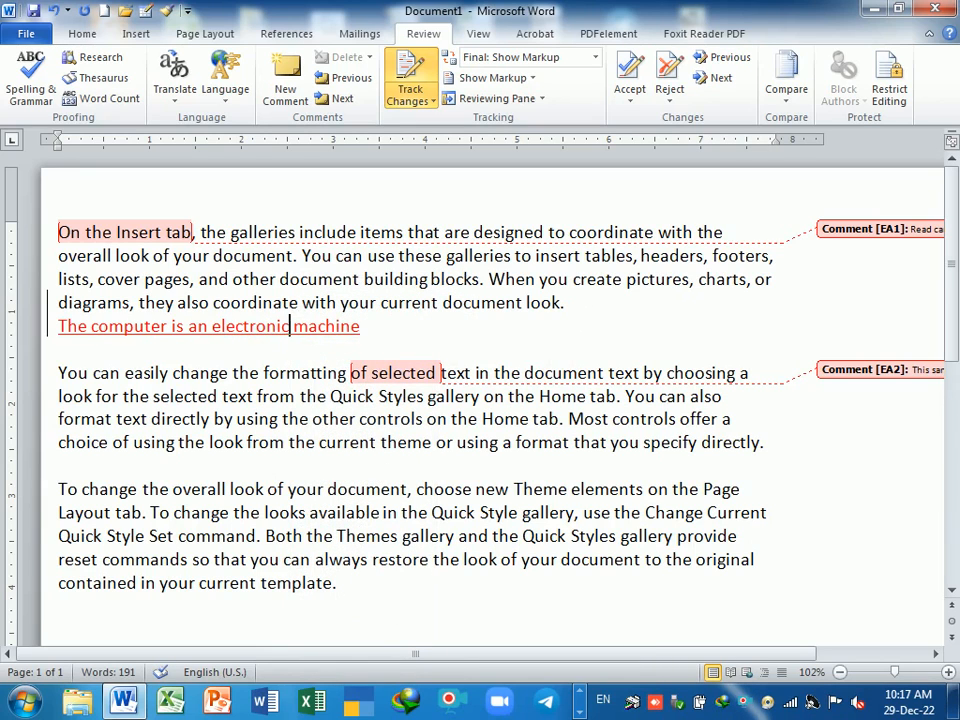
- Insert the heading 'What is System software ?' above the final paragraph
{"action": "left_click", "coordinate": [119, 471]}
{"action": "key", "text": "Return"}
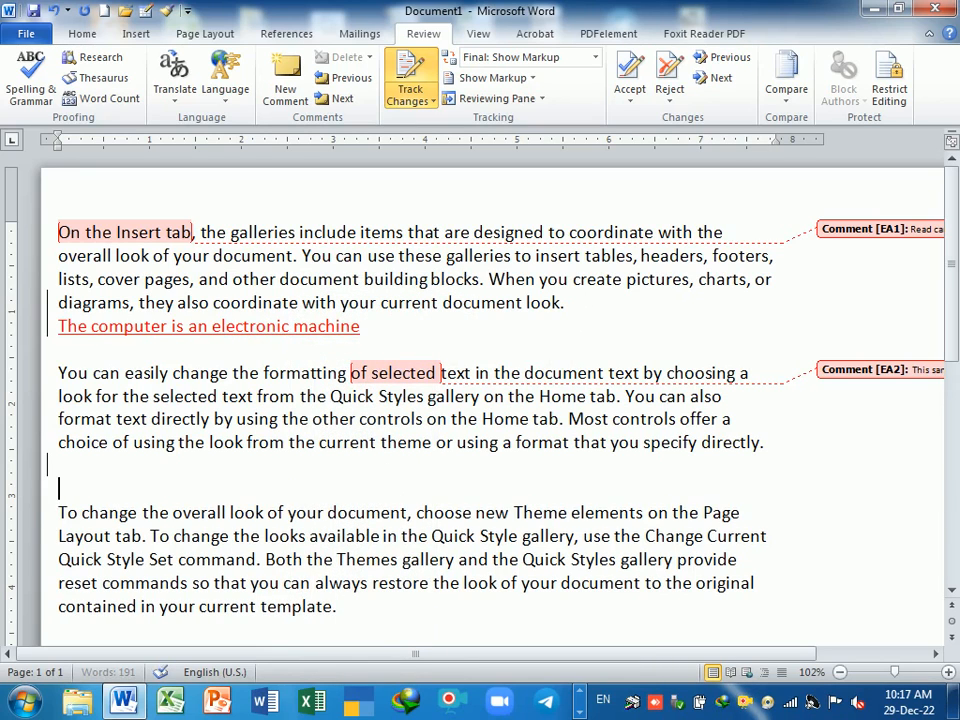
{"action": "type", "text": "What is"}
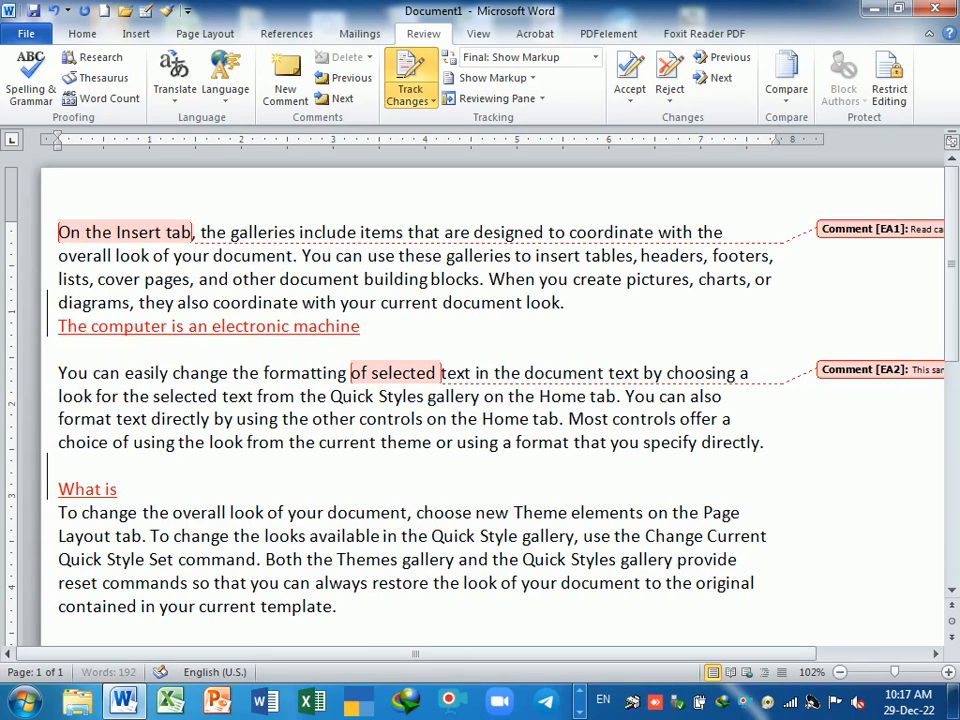
{"action": "type", "text": " Syste"}
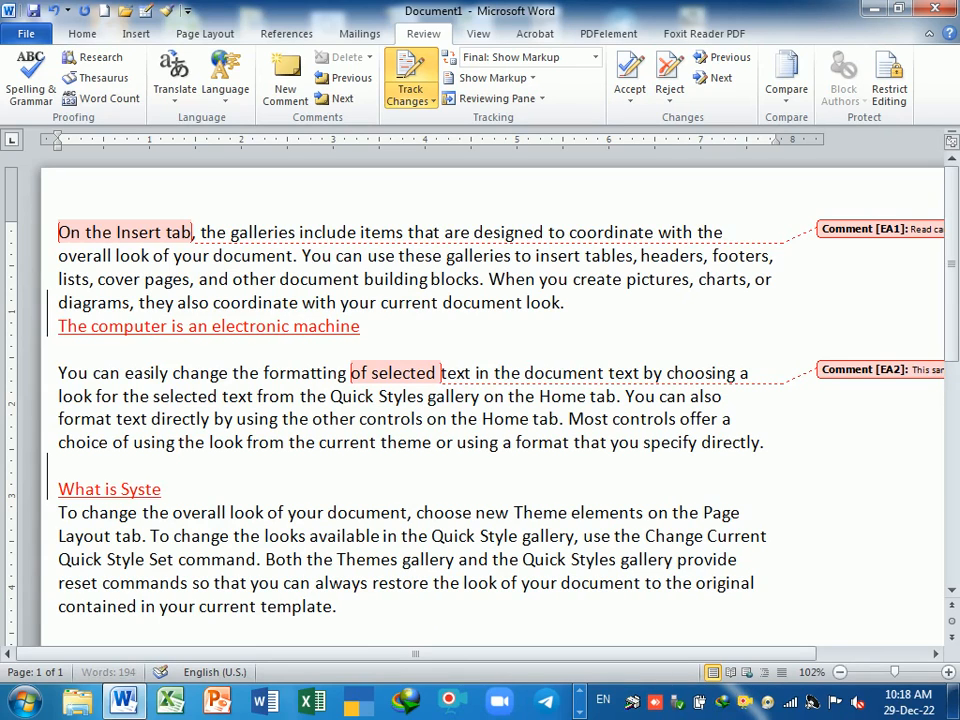
{"action": "type", "text": "m software ?"}
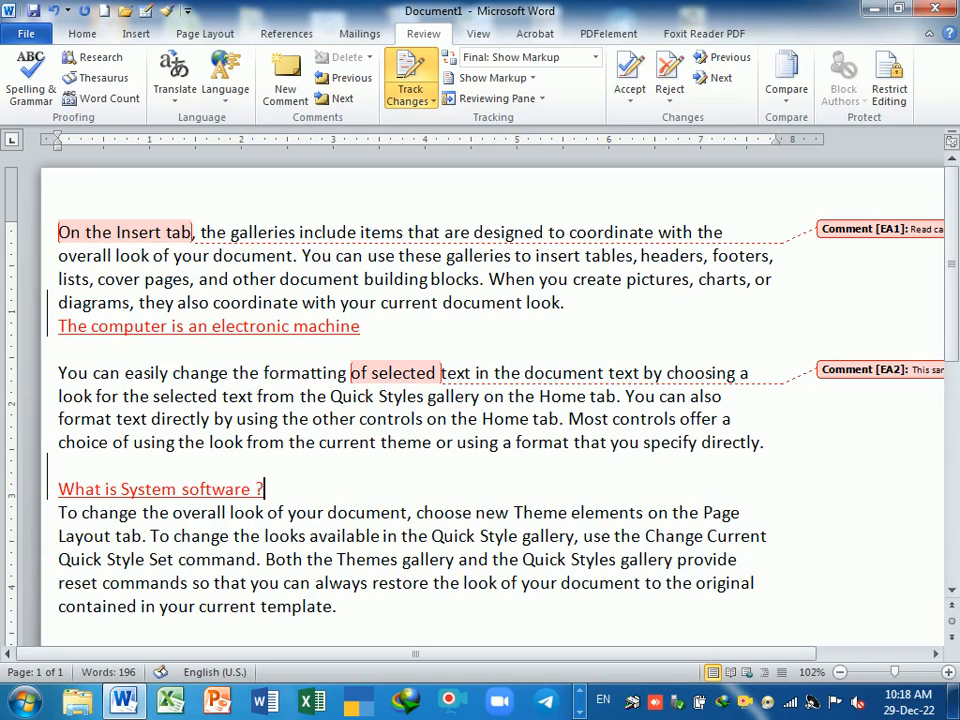
{"action": "left_click", "coordinate": [340, 607]}
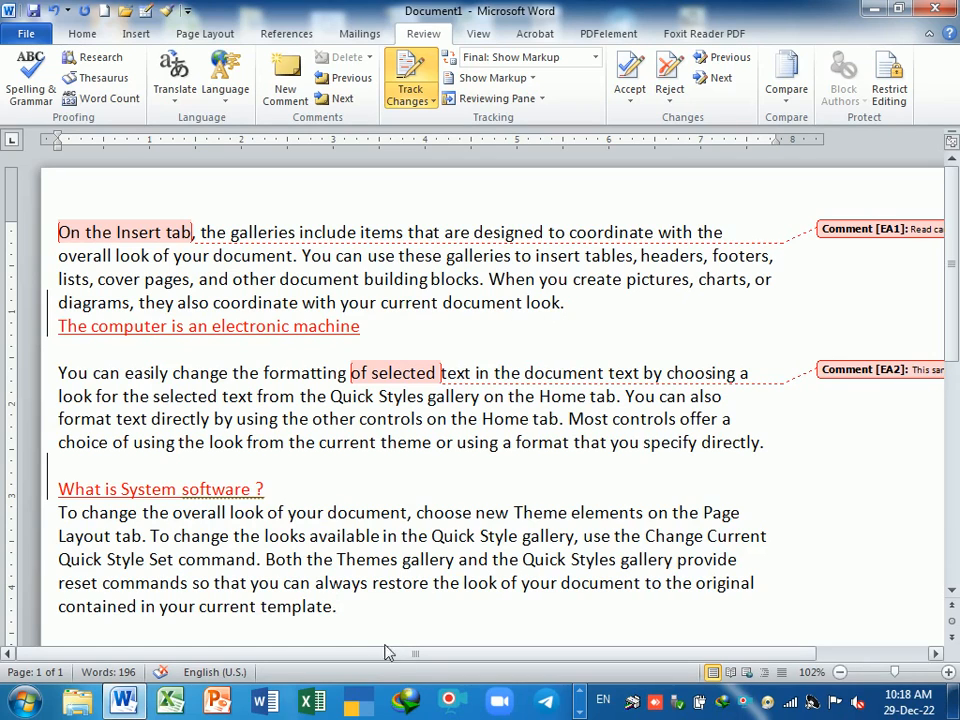
- Delete 'original contained in your current template.' from the end of the last paragraph
{"action": "key", "text": "BackSpace"}
{"action": "key", "text": "BackSpace"}
{"action": "key", "text": "BackSpace"}
{"action": "key", "text": "BackSpace"}
{"action": "key", "text": "BackSpace"}
{"action": "key", "text": "BackSpace"}
{"action": "key", "text": "BackSpace"}
{"action": "key", "text": "BackSpace"}
{"action": "key", "text": "BackSpace"}
{"action": "key", "text": "BackSpace"}
{"action": "key", "text": "BackSpace"}
{"action": "key", "text": "BackSpace"}
{"action": "key", "text": "BackSpace"}
{"action": "key", "text": "BackSpace"}
{"action": "key", "text": "BackSpace"}
{"action": "key", "text": "BackSpace"}
{"action": "key", "text": "BackSpace"}
{"action": "key", "text": "BackSpace"}
{"action": "key", "text": "BackSpace"}
{"action": "key", "text": "BackSpace"}
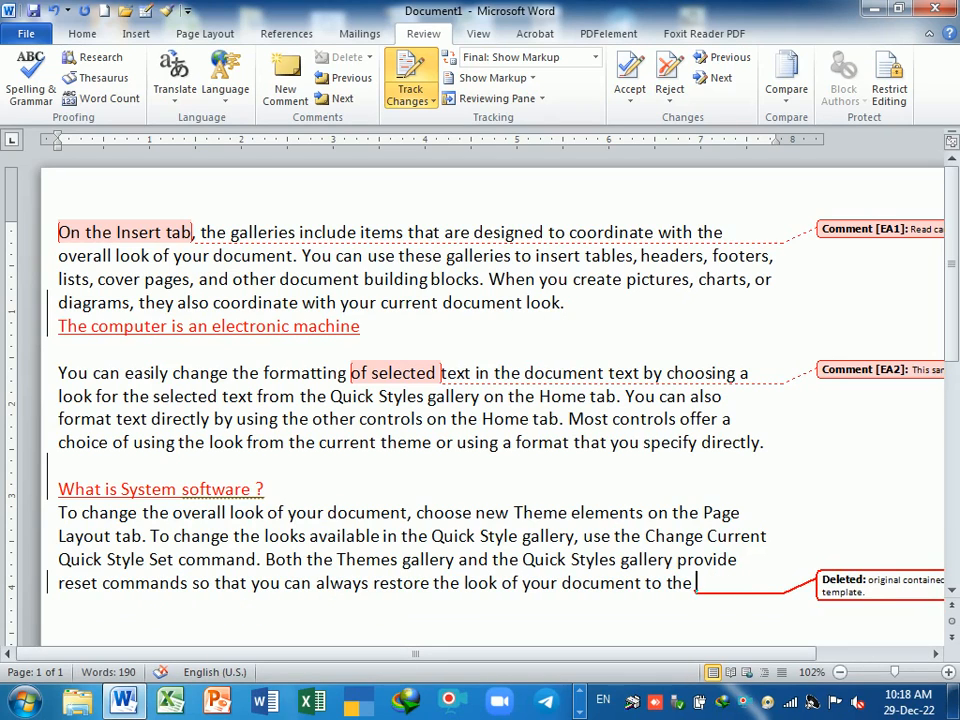
{"action": "left_click_drag", "start_coordinate": [786, 655], "coordinate": [874, 663]}
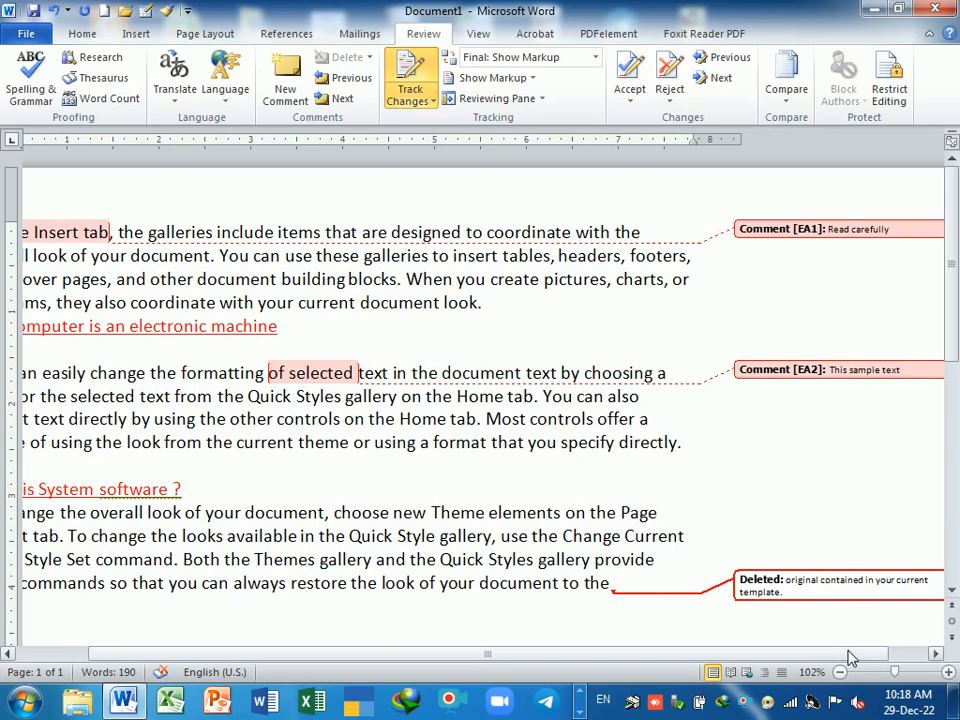
{"action": "left_click_drag", "start_coordinate": [851, 658], "coordinate": [754, 658]}
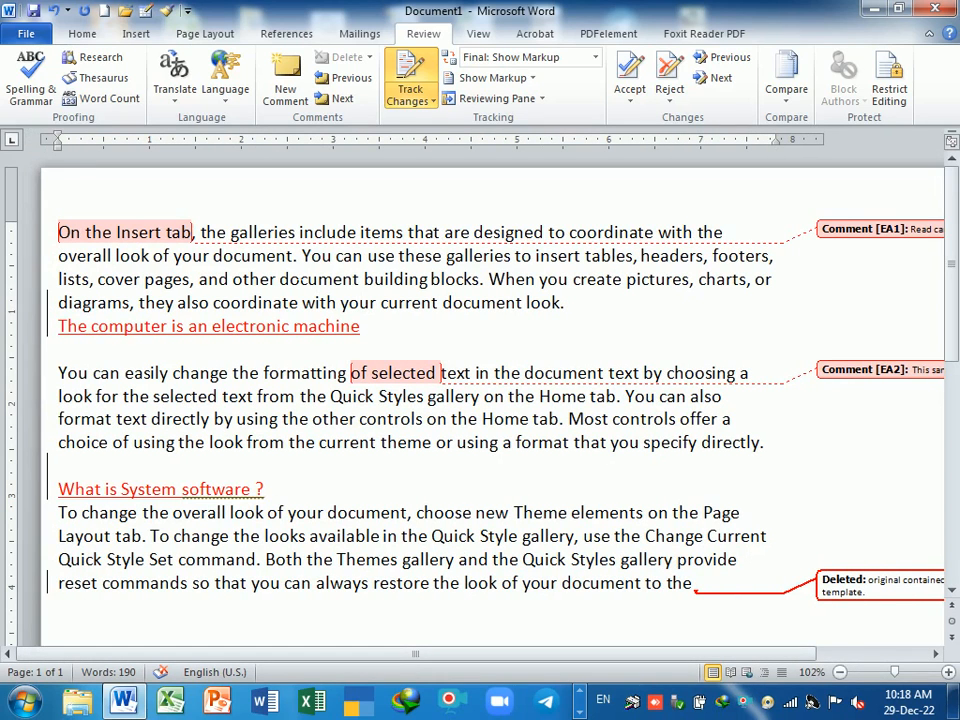
{"action": "left_click_drag", "start_coordinate": [58, 279], "coordinate": [770, 287]}
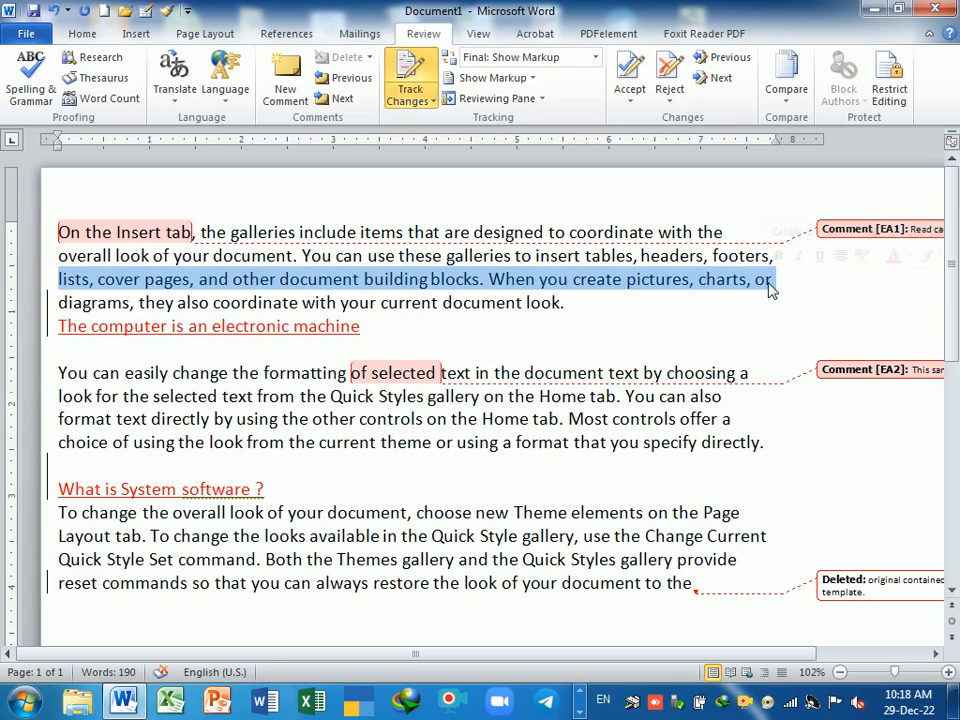
- Make the selected line from 'lists' to 'charts, or' bold
{"action": "left_click", "coordinate": [82, 33]}
{"action": "left_click", "coordinate": [87, 91]}
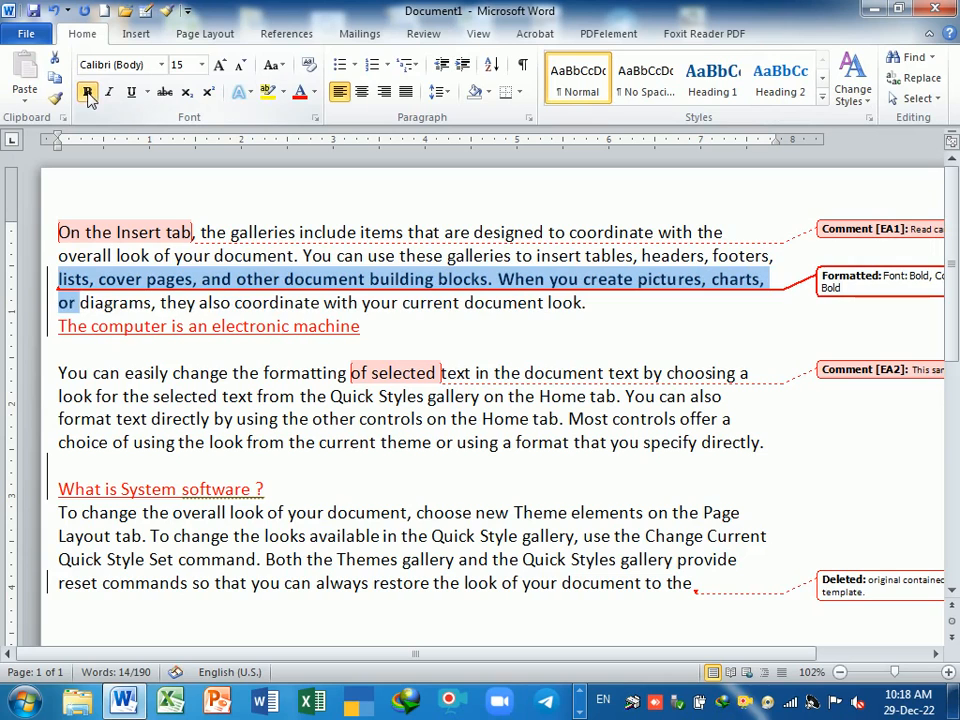
{"action": "left_click", "coordinate": [600, 303]}
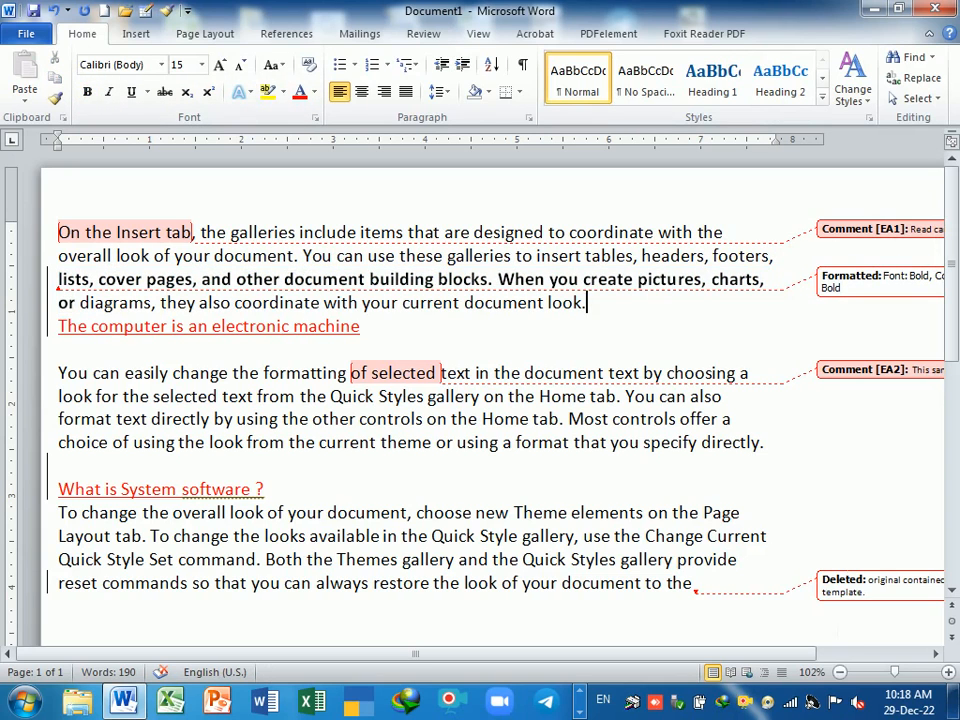
{"action": "left_click_drag", "start_coordinate": [788, 654], "coordinate": [866, 660]}
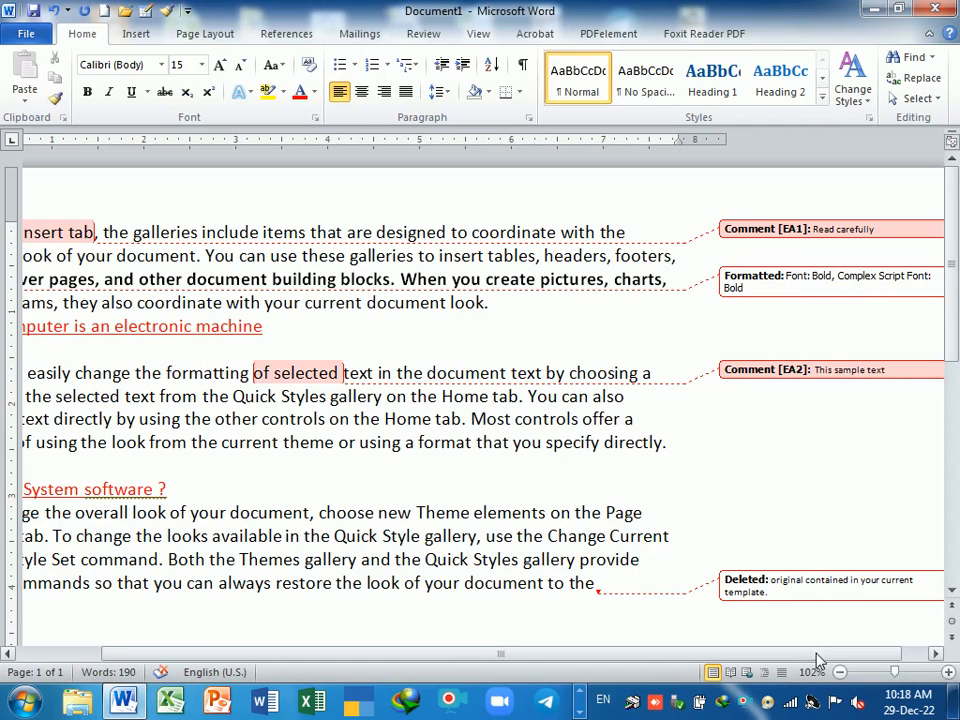
{"action": "left_click_drag", "start_coordinate": [812, 655], "coordinate": [732, 658]}
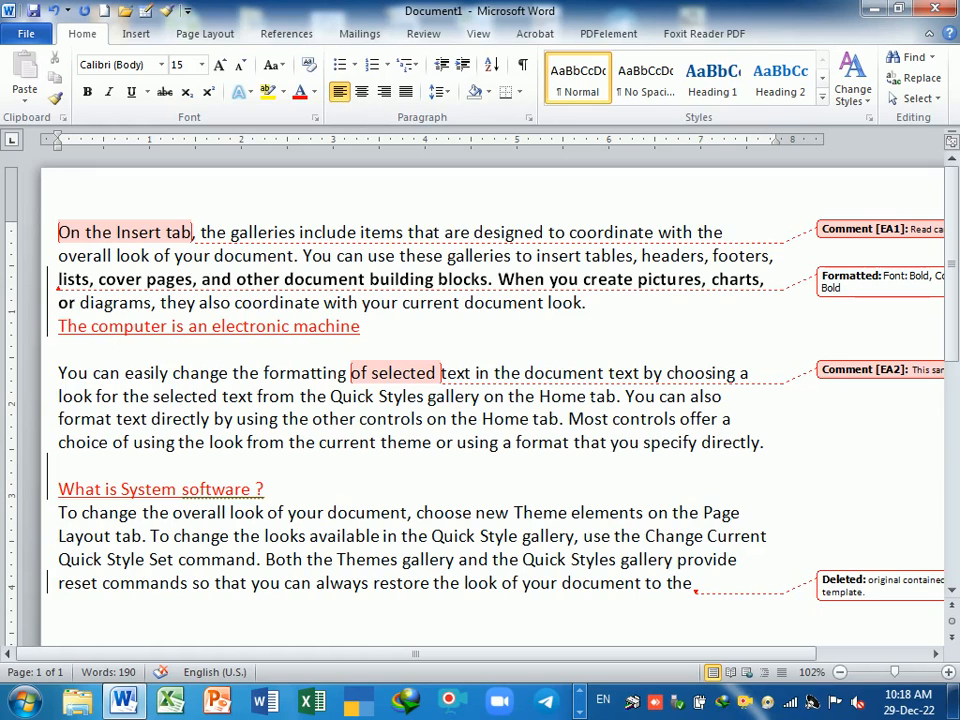
- Enlarge the passage from 'the Home tab.' through 'directly.' to 16 pt
{"action": "left_click_drag", "start_coordinate": [451, 418], "coordinate": [65, 465]}
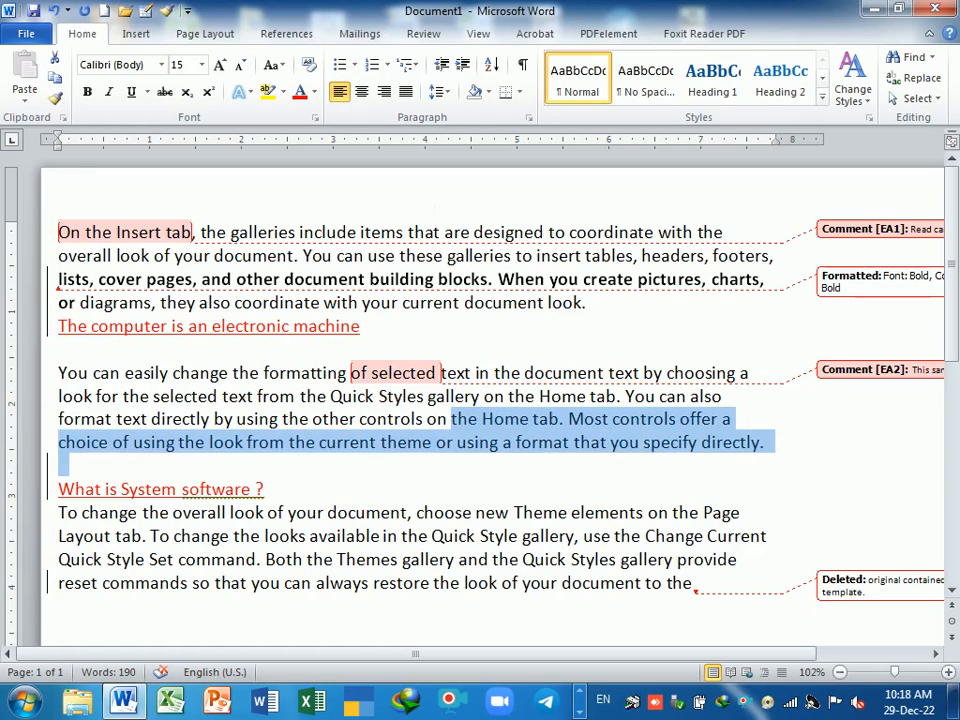
{"action": "left_click", "coordinate": [219, 66]}
{"action": "left_click", "coordinate": [696, 497]}
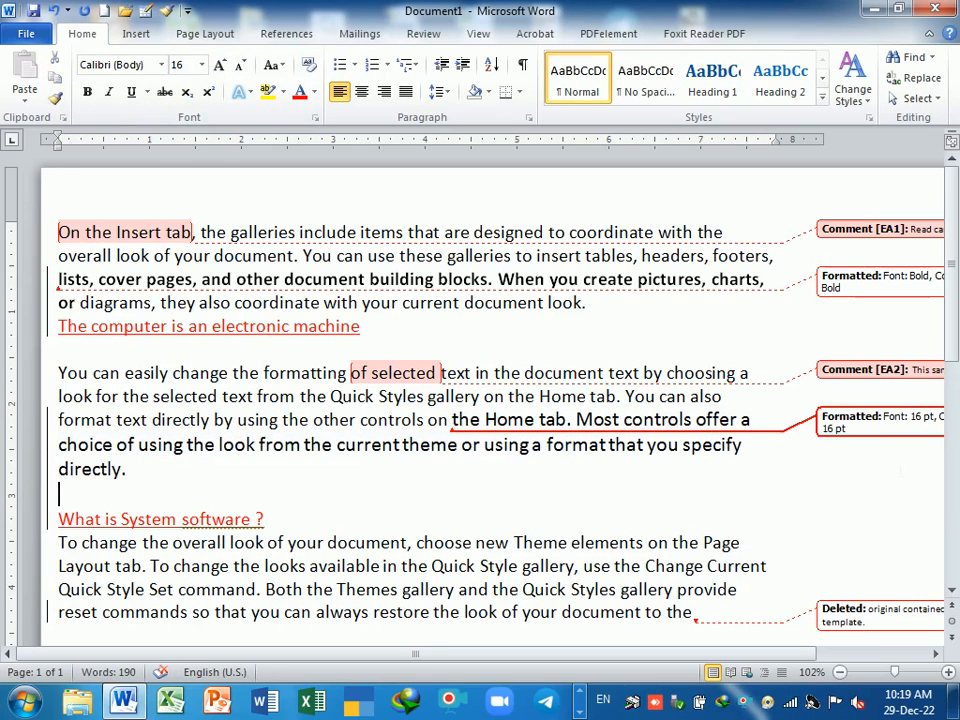
{"action": "mouse_move", "coordinate": [926, 425]}
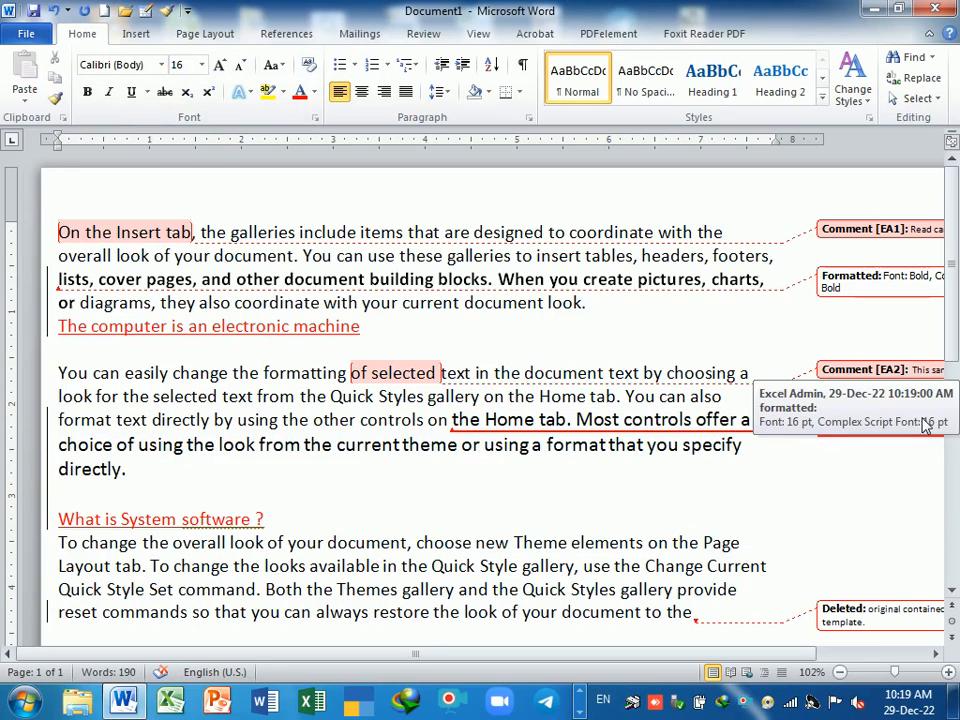
{"action": "left_click", "coordinate": [874, 517]}
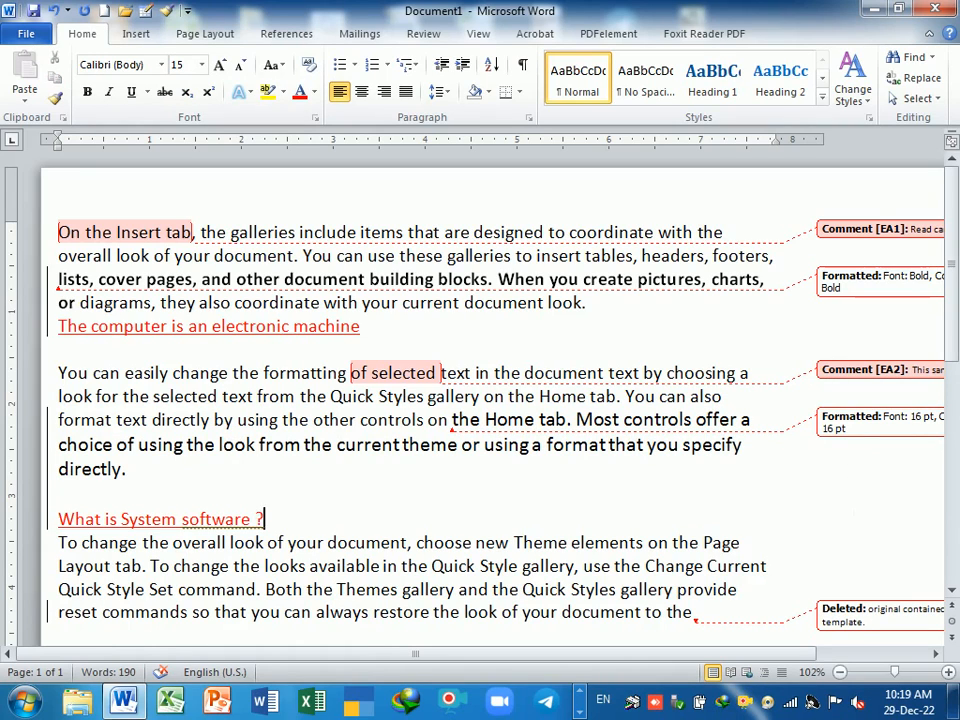
{"action": "left_click_drag", "start_coordinate": [737, 652], "coordinate": [803, 660]}
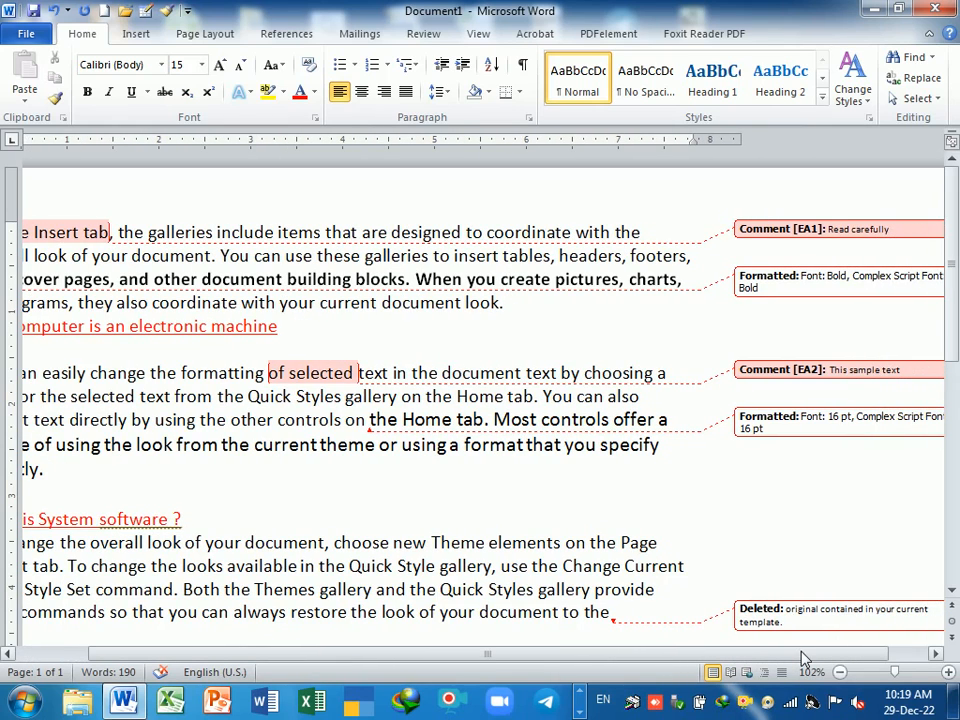
{"action": "left_click_drag", "start_coordinate": [803, 660], "coordinate": [724, 662]}
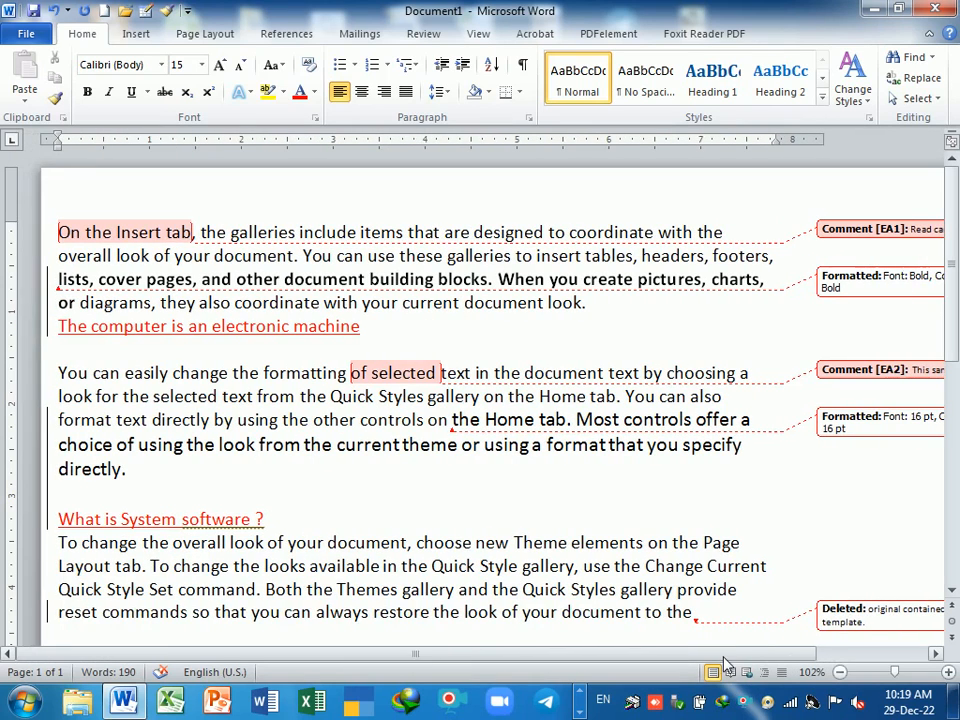
- Look over the Change Tracking Options and close them with OK, unchanged
{"action": "left_click", "coordinate": [433, 38]}
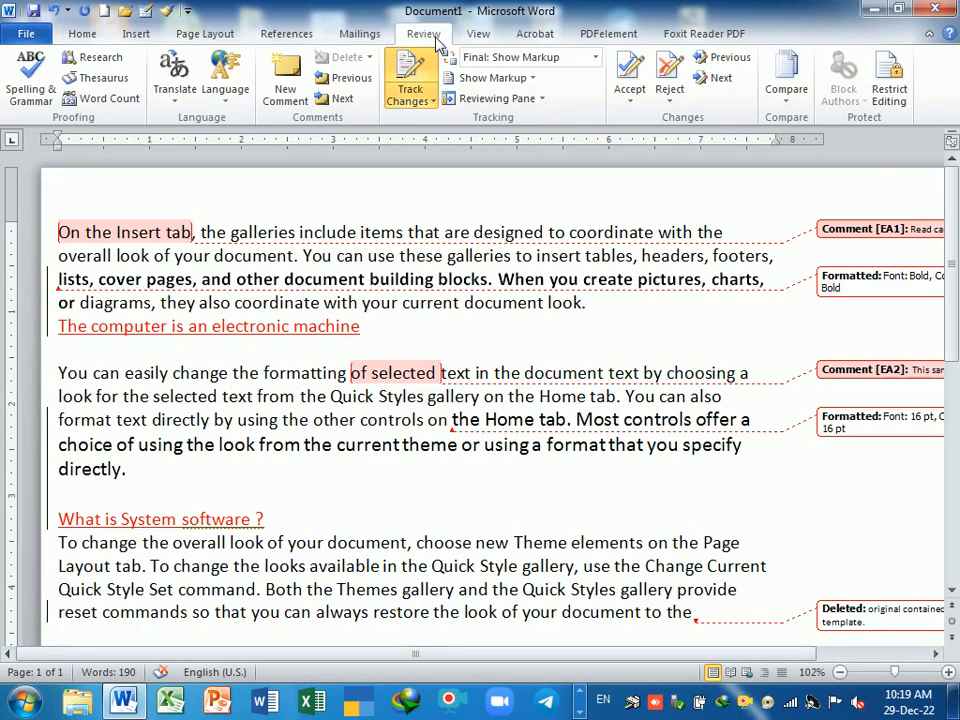
{"action": "left_click", "coordinate": [428, 96]}
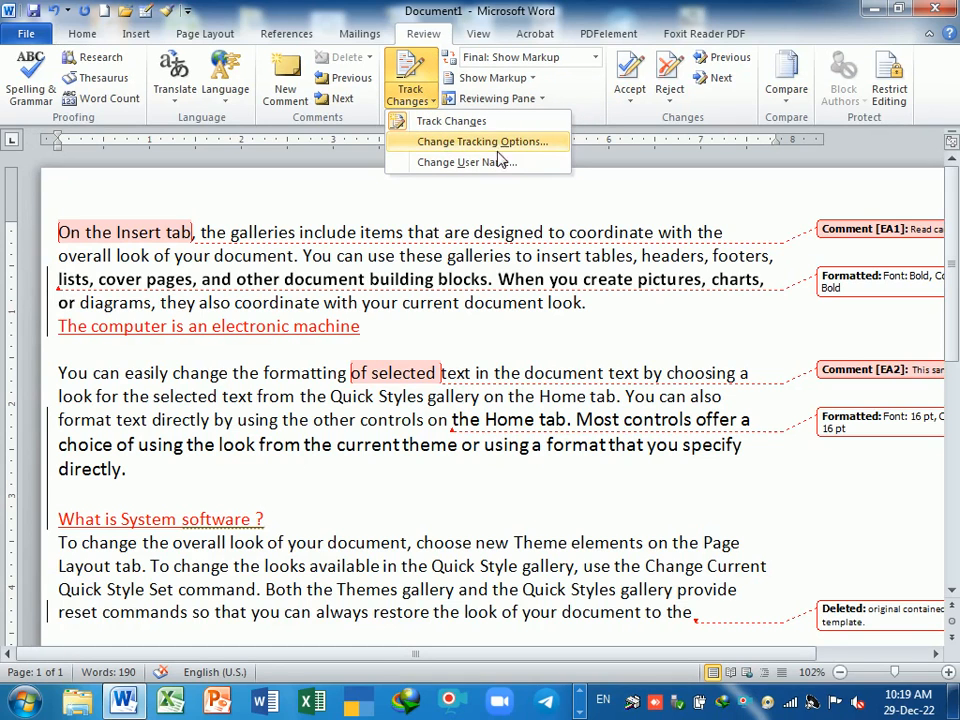
{"action": "left_click", "coordinate": [458, 145]}
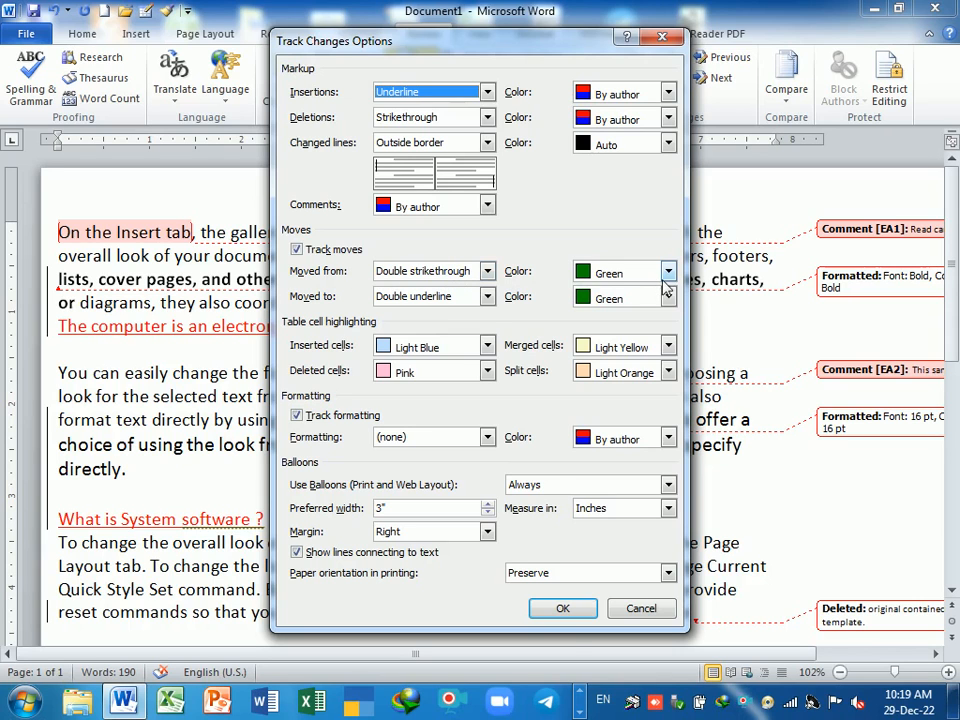
{"action": "left_click", "coordinate": [561, 608]}
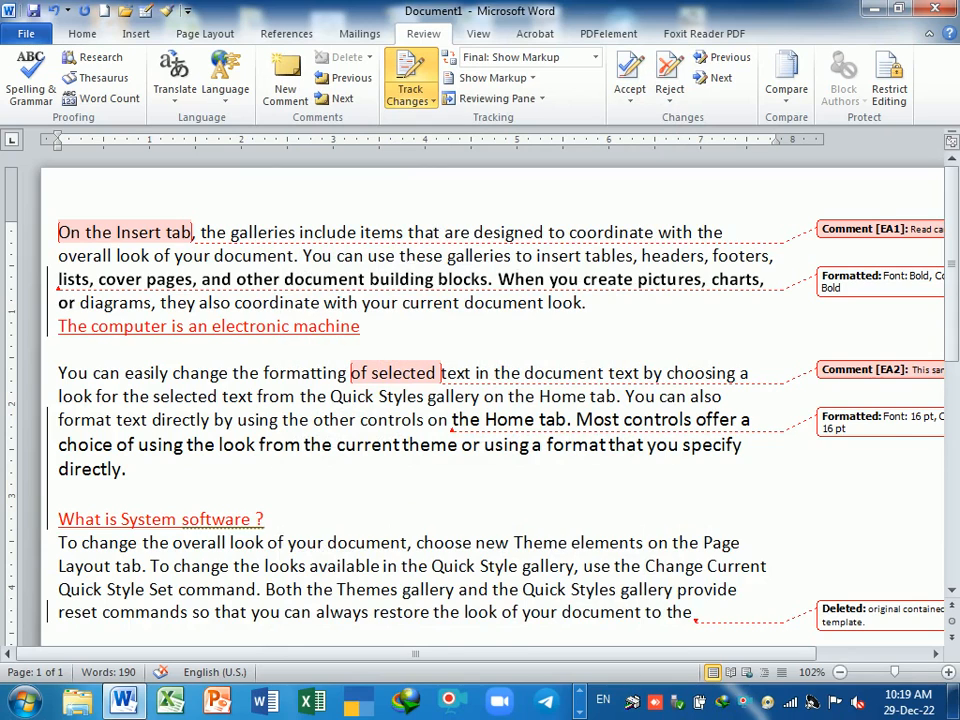
- Break the first paragraph after 'You can use' and type an underscore blank before 'tables'
{"action": "key", "text": "Return"}
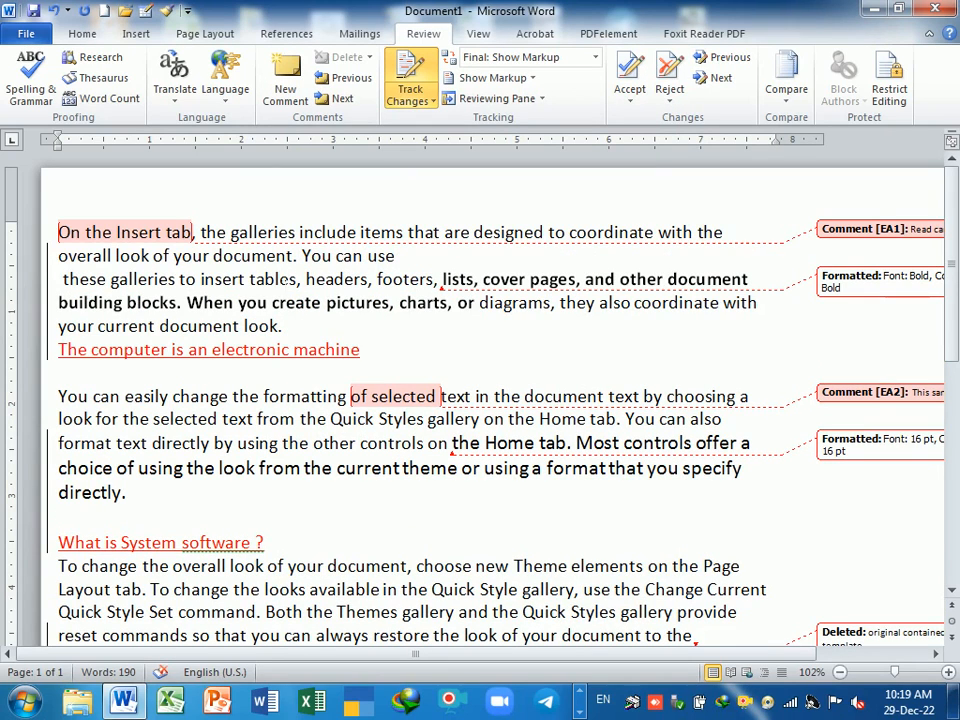
{"action": "type", "text": "_____"}
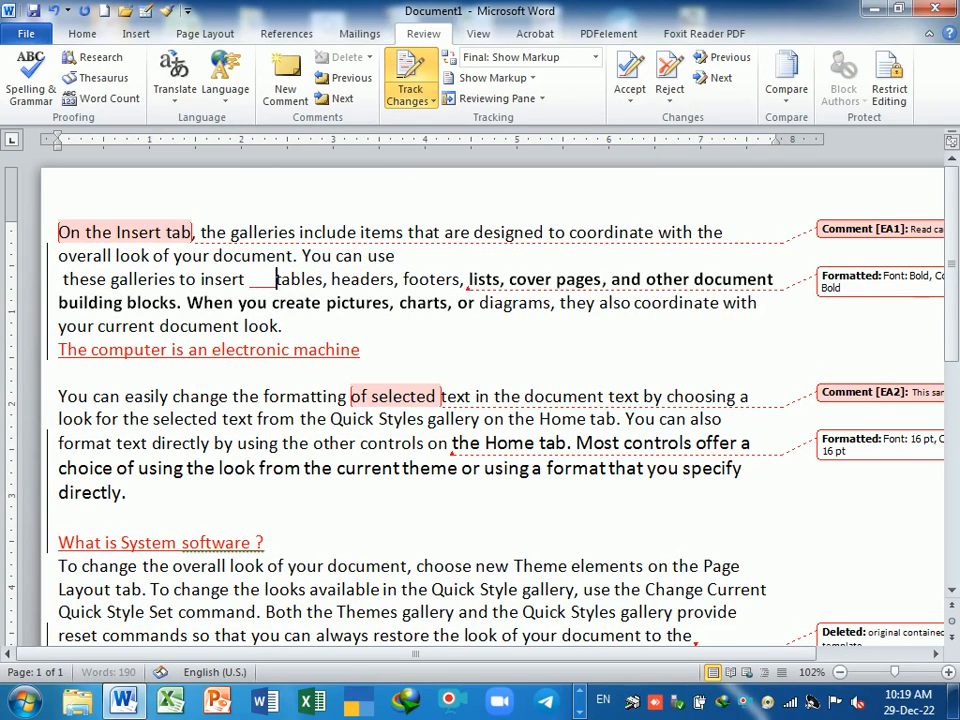
{"action": "type", "text": "__"}
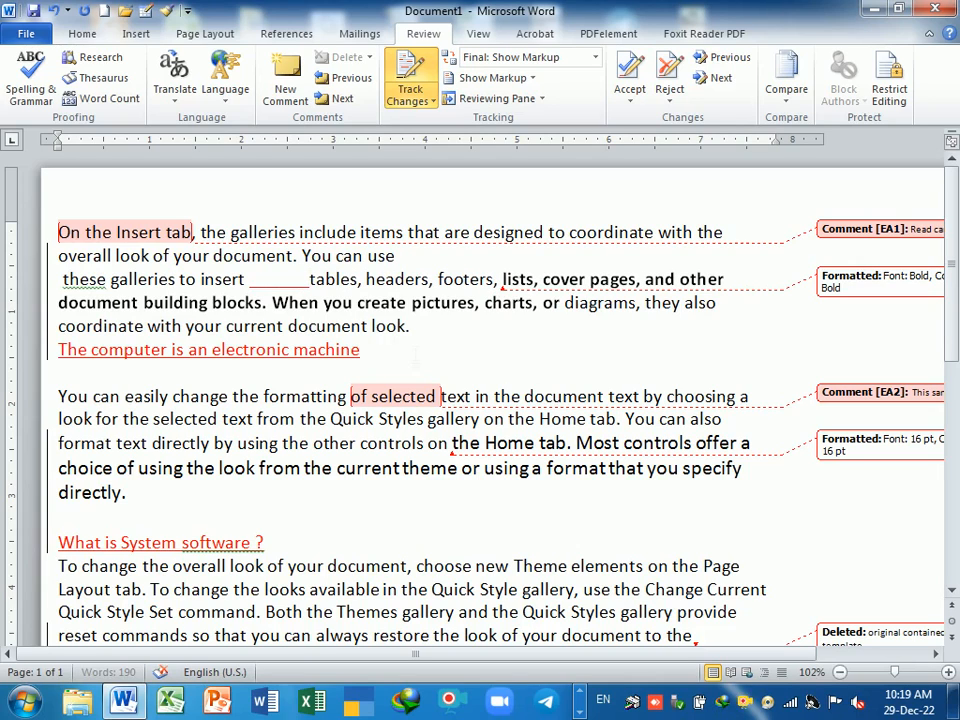
{"action": "left_click", "coordinate": [364, 349]}
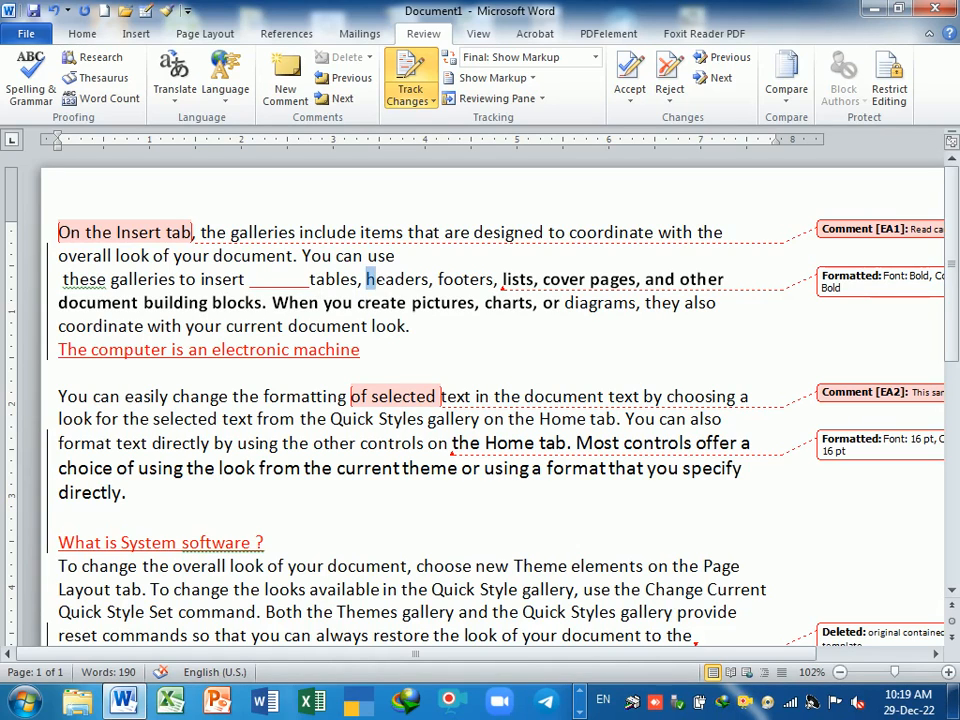
- Highlight the word 'headers' in yellow, then return to the Review tab
{"action": "double_click", "coordinate": [372, 279]}
{"action": "left_click", "coordinate": [97, 34]}
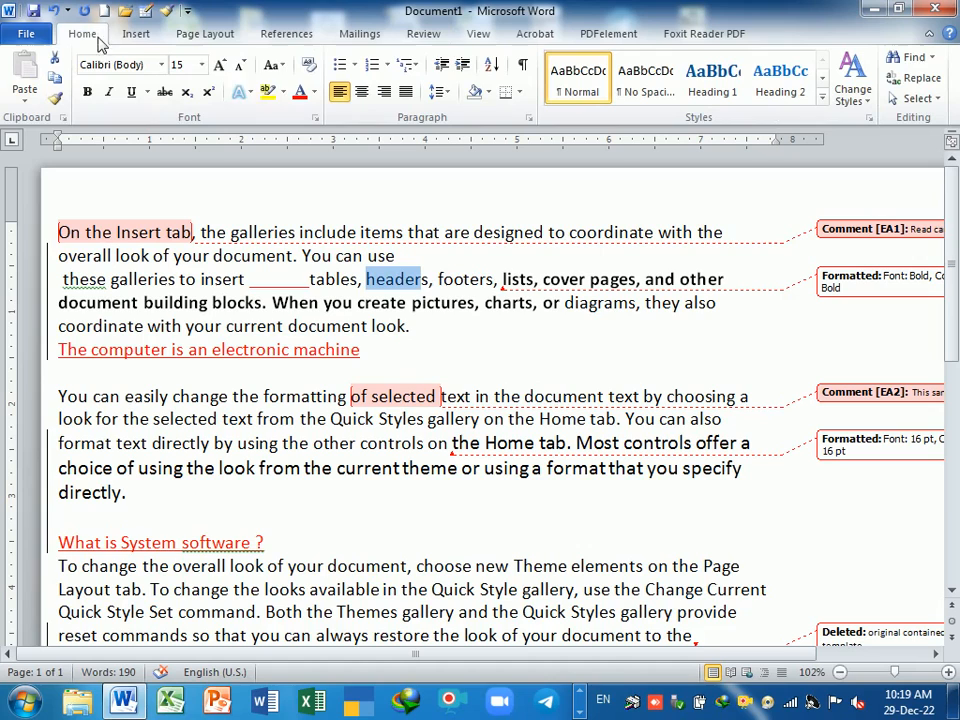
{"action": "left_click", "coordinate": [267, 91]}
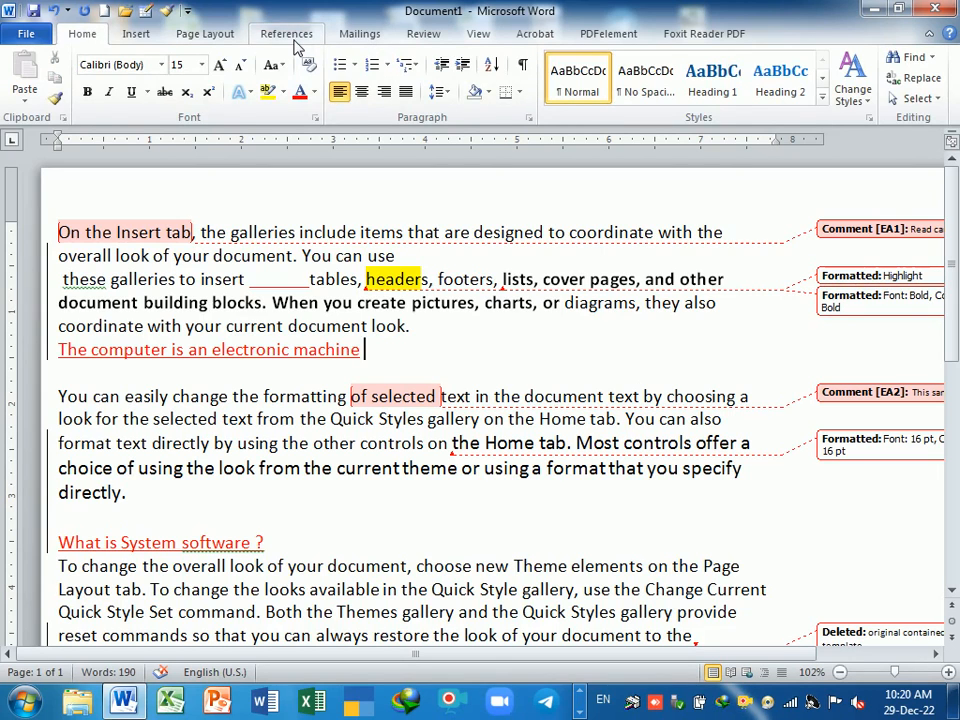
{"action": "left_click", "coordinate": [294, 38]}
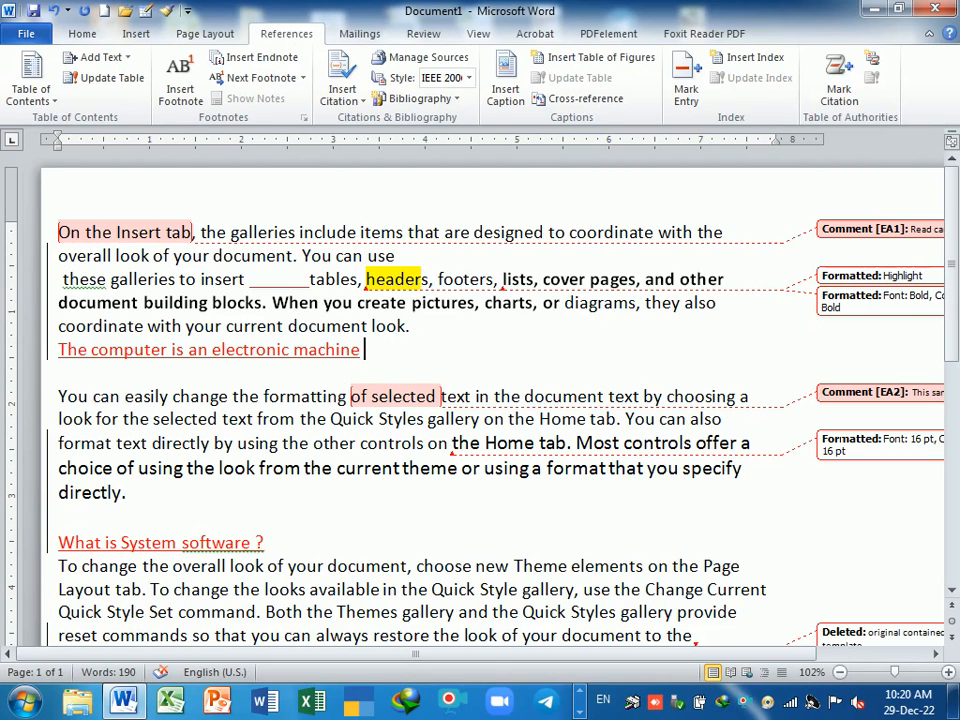
{"action": "scroll", "coordinate": [600, 545], "scroll_direction": "down", "scroll_amount": 2}
{"action": "scroll", "coordinate": [600, 545], "scroll_direction": "up", "scroll_amount": 2}
{"action": "left_click", "coordinate": [423, 34]}
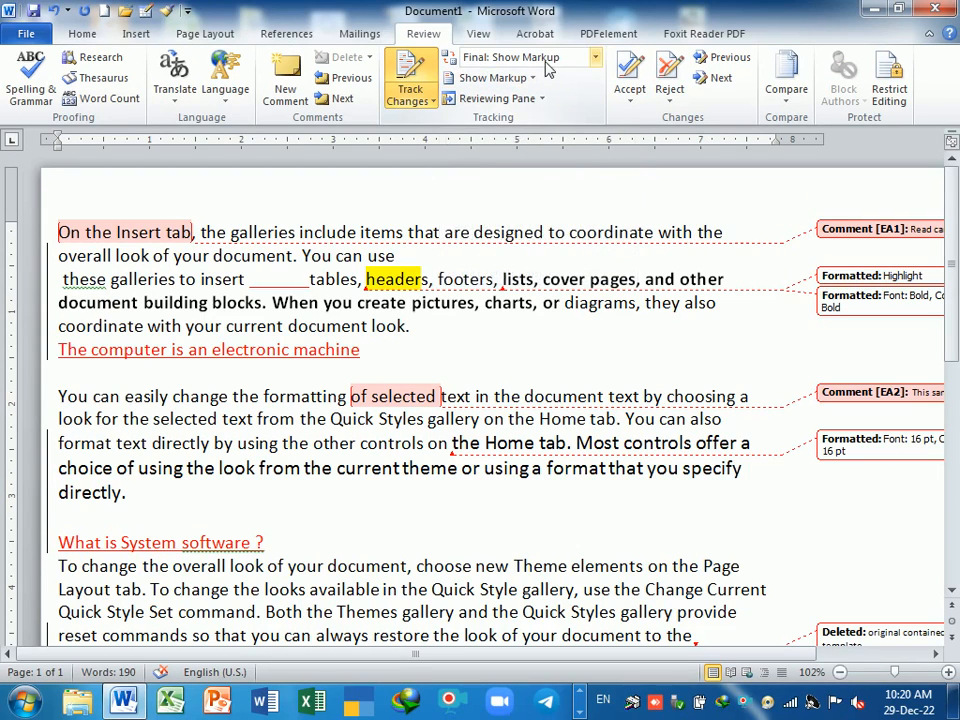
- Switch to Final view and undo the yellow highlight and the blank before 'tables'
{"action": "left_click", "coordinate": [595, 57]}
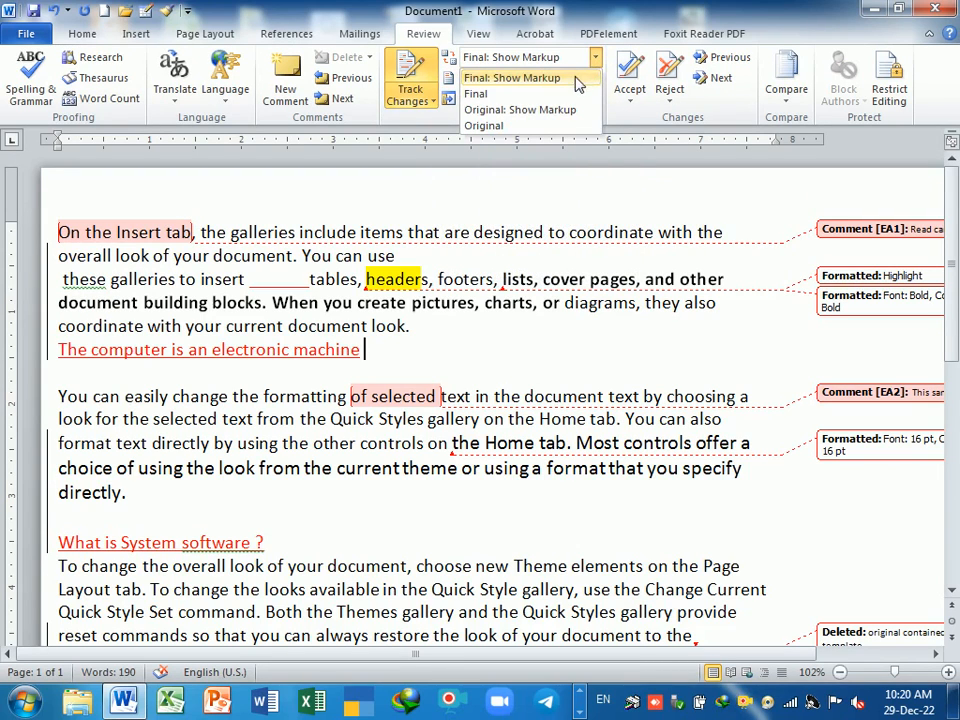
{"action": "left_click", "coordinate": [543, 95]}
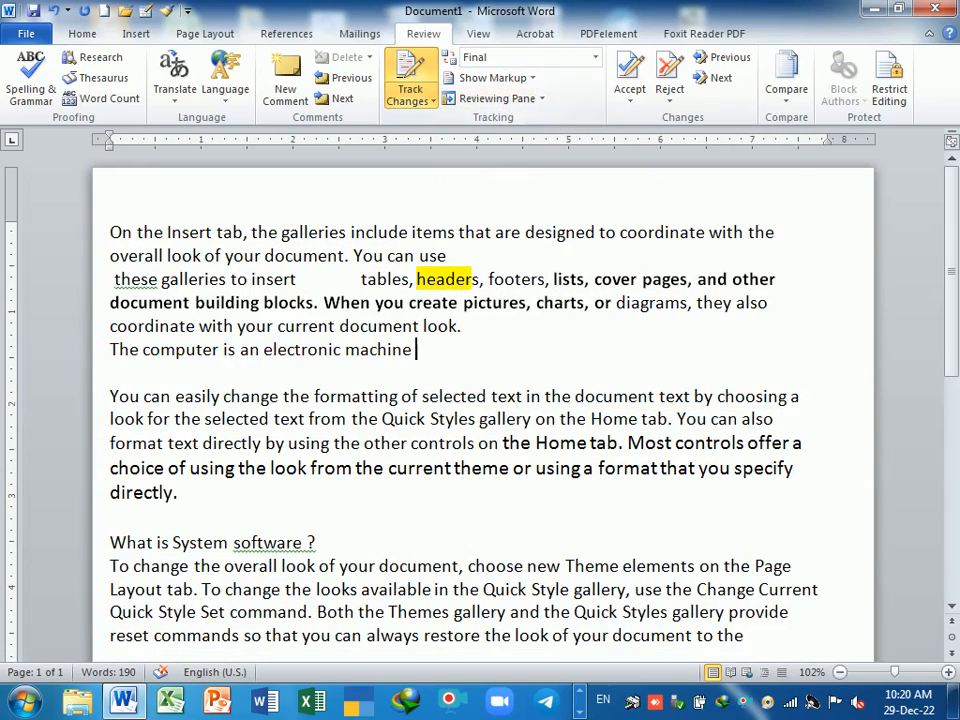
{"action": "scroll", "coordinate": [513, 385], "scroll_direction": "down", "scroll_amount": 2}
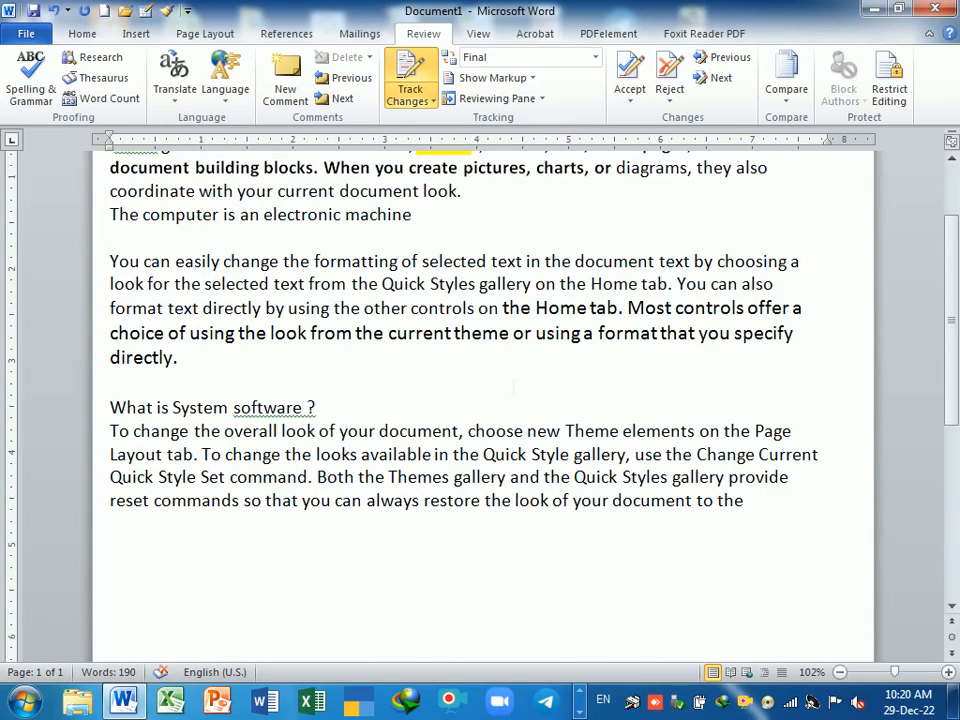
{"action": "scroll", "coordinate": [513, 385], "scroll_direction": "up", "scroll_amount": 3}
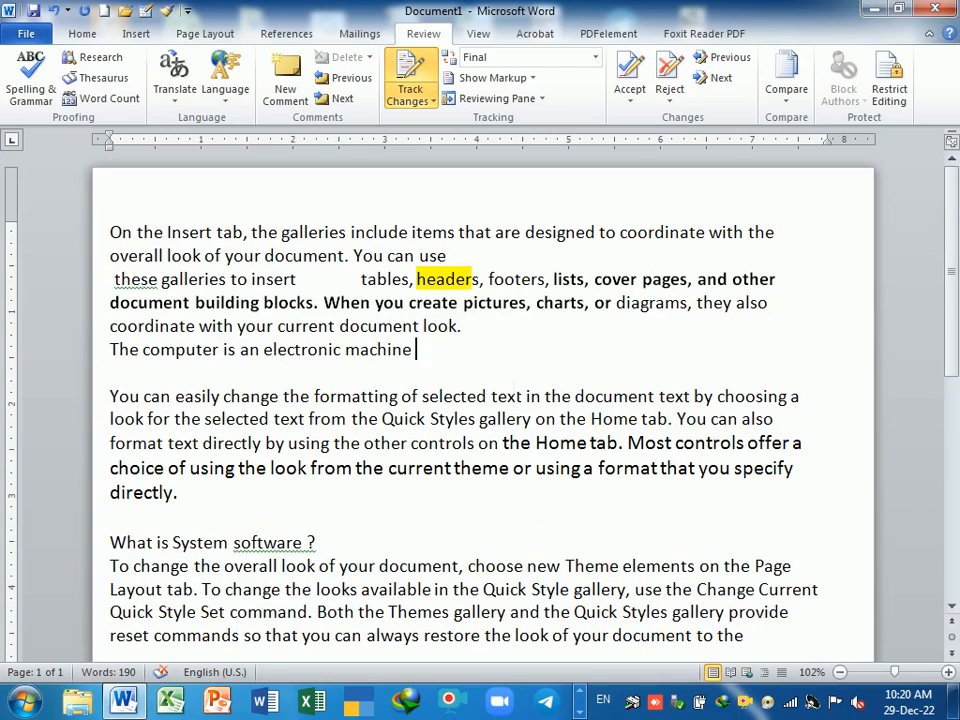
{"action": "key", "text": "ctrl+z"}
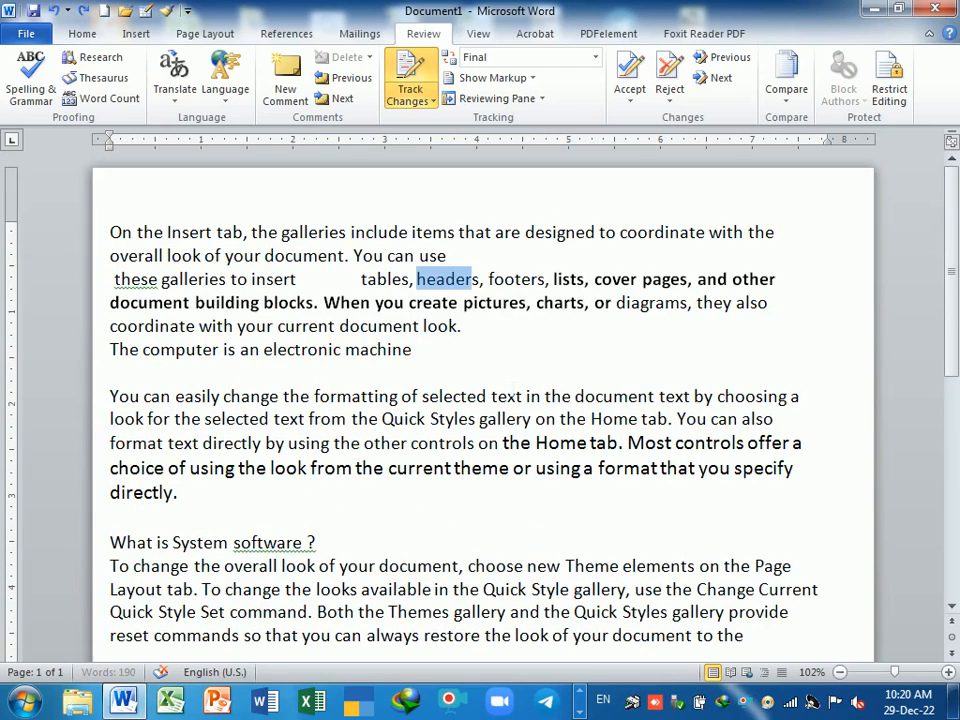
{"action": "key", "text": "ctrl+z"}
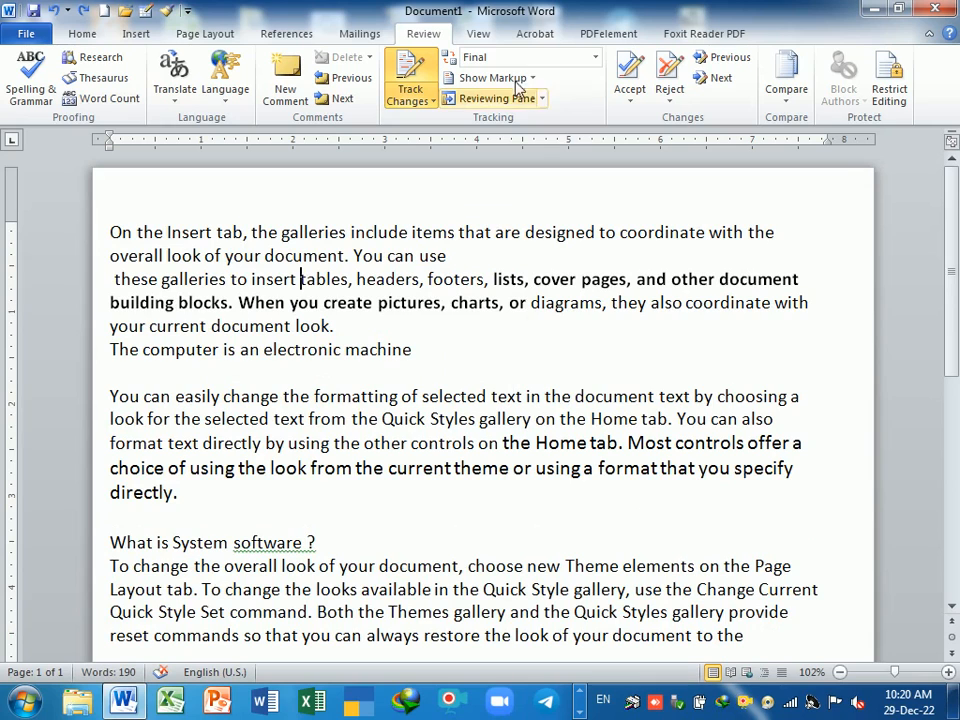
- Switch the display to Final: Show Markup, then back to Final
{"action": "left_click", "coordinate": [528, 57]}
{"action": "left_click", "coordinate": [528, 78]}
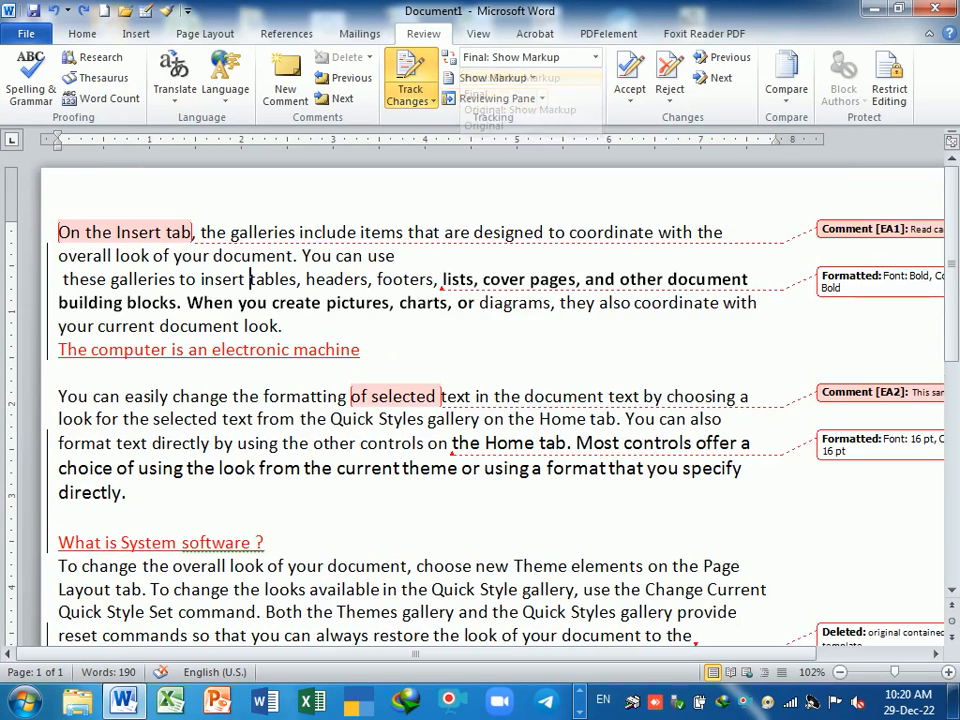
{"action": "scroll", "coordinate": [400, 380], "scroll_direction": "down", "scroll_amount": 3}
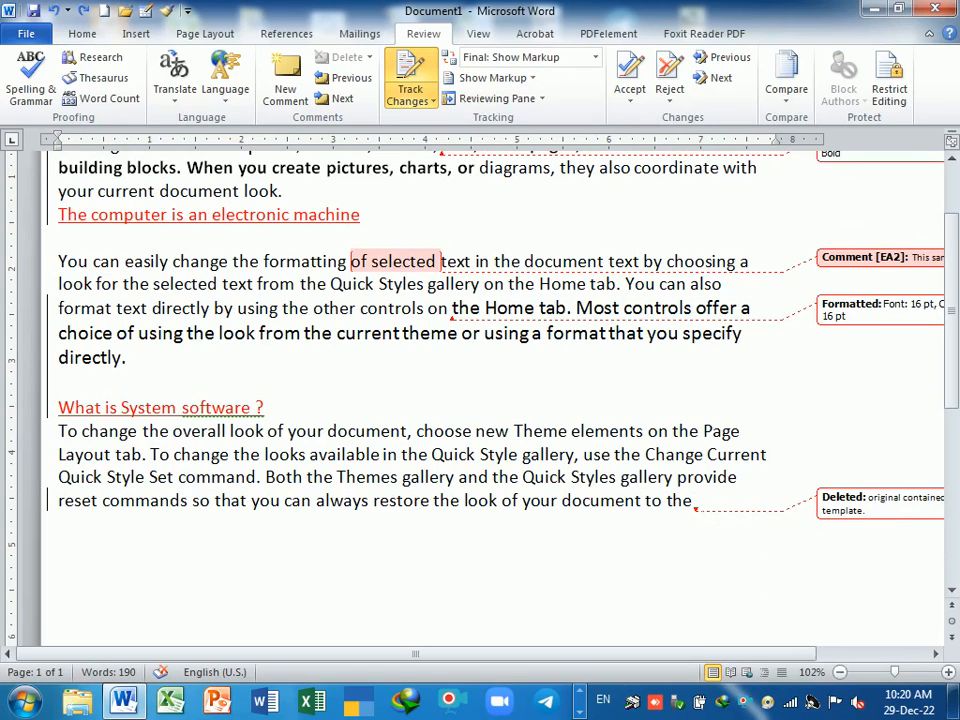
{"action": "left_click", "coordinate": [596, 58]}
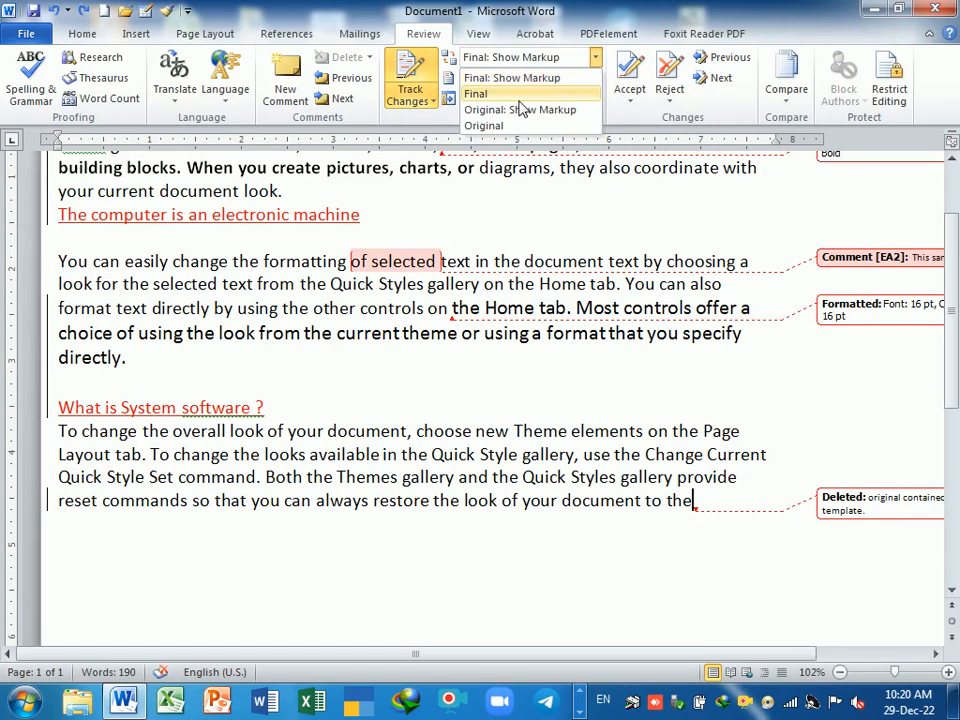
{"action": "left_click", "coordinate": [520, 97]}
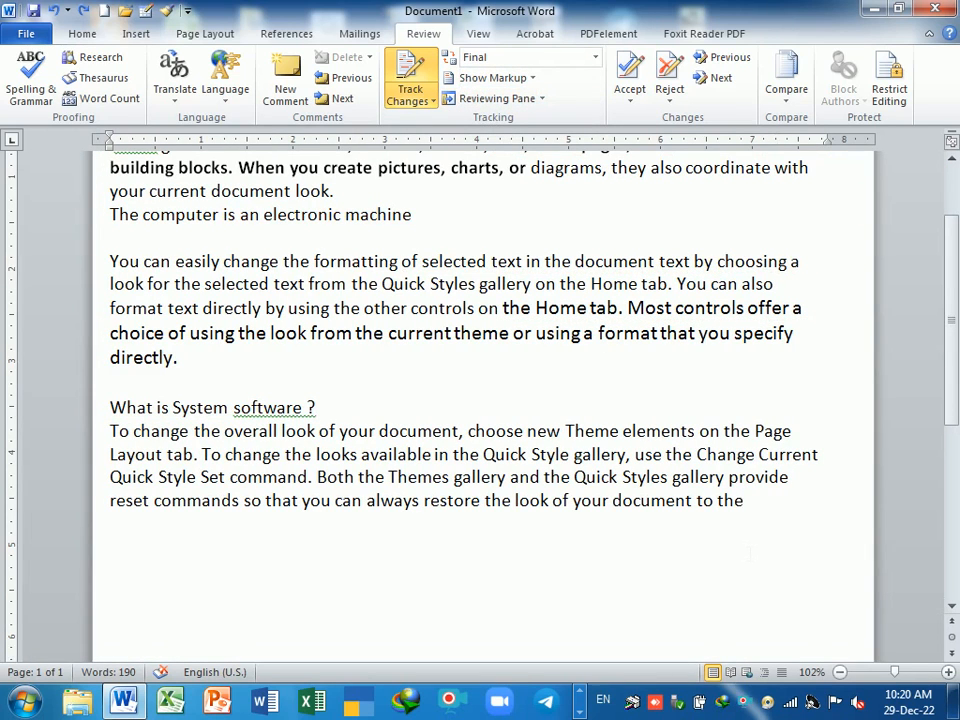
{"action": "scroll", "coordinate": [530, 521], "scroll_direction": "up", "scroll_amount": 1}
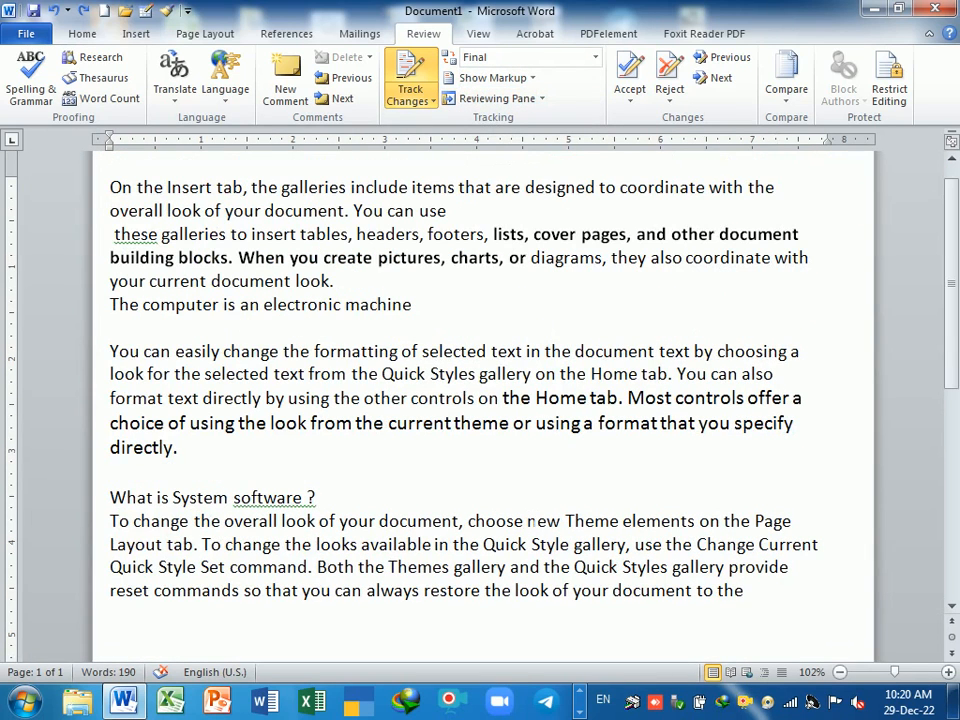
- Remove the stray letters typed after 'directly.'
{"action": "left_click", "coordinate": [277, 460]}
{"action": "type", "text": "fgggfg"}
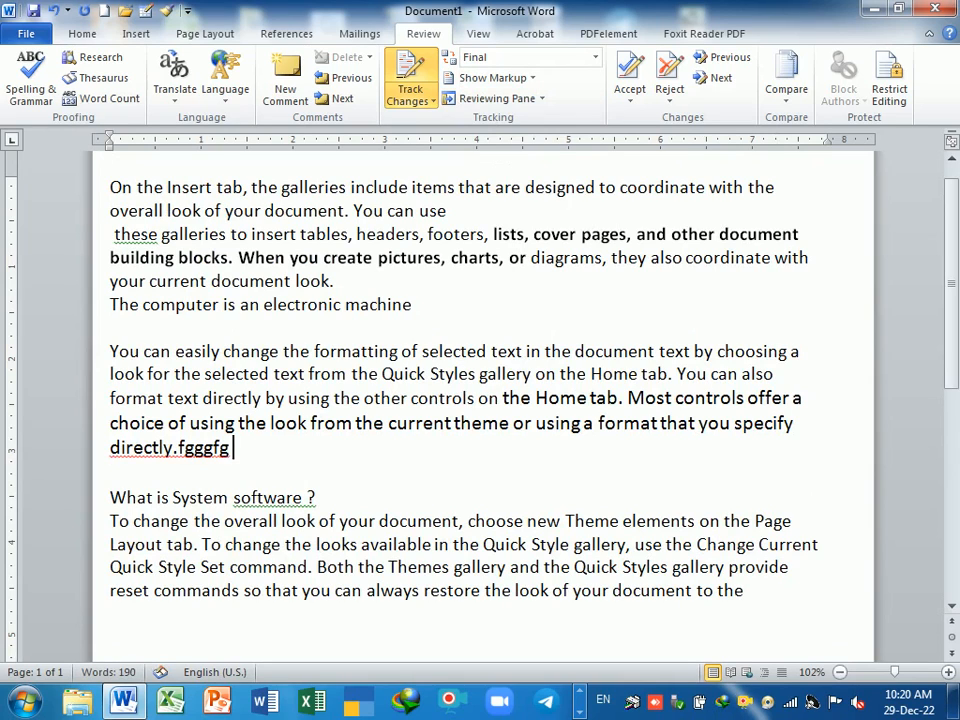
{"action": "type", "text": " kyhr"}
{"action": "key", "text": "BackSpace"}
{"action": "key", "text": "BackSpace"}
{"action": "key", "text": "BackSpace"}
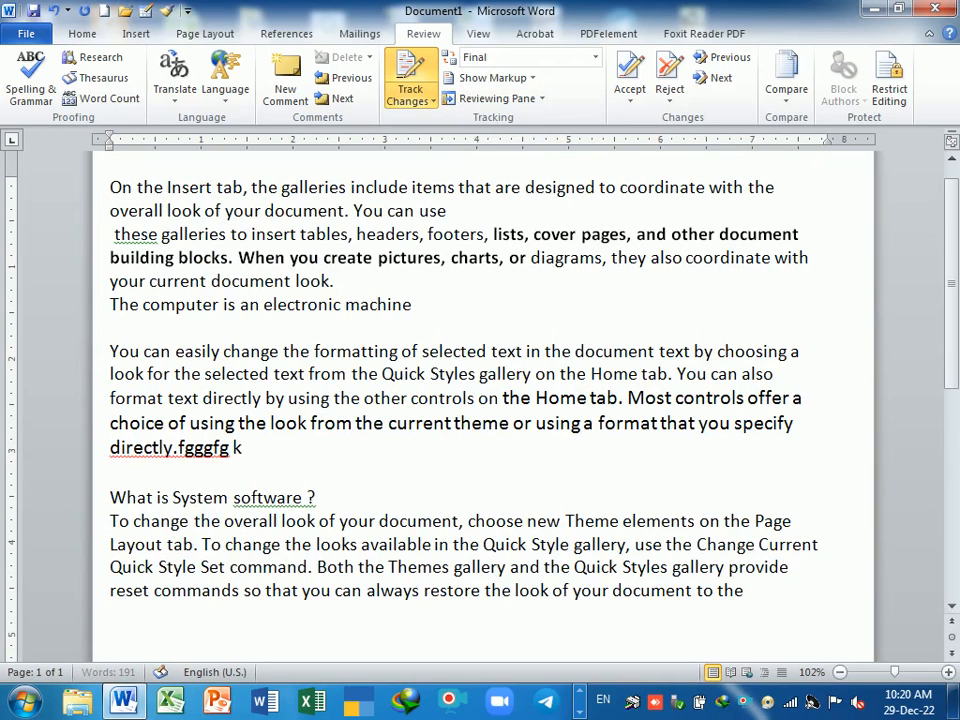
{"action": "key", "text": "BackSpace"}
{"action": "key", "text": "BackSpace"}
{"action": "key", "text": "BackSpace"}
{"action": "key", "text": "BackSpace"}
{"action": "key", "text": "BackSpace"}
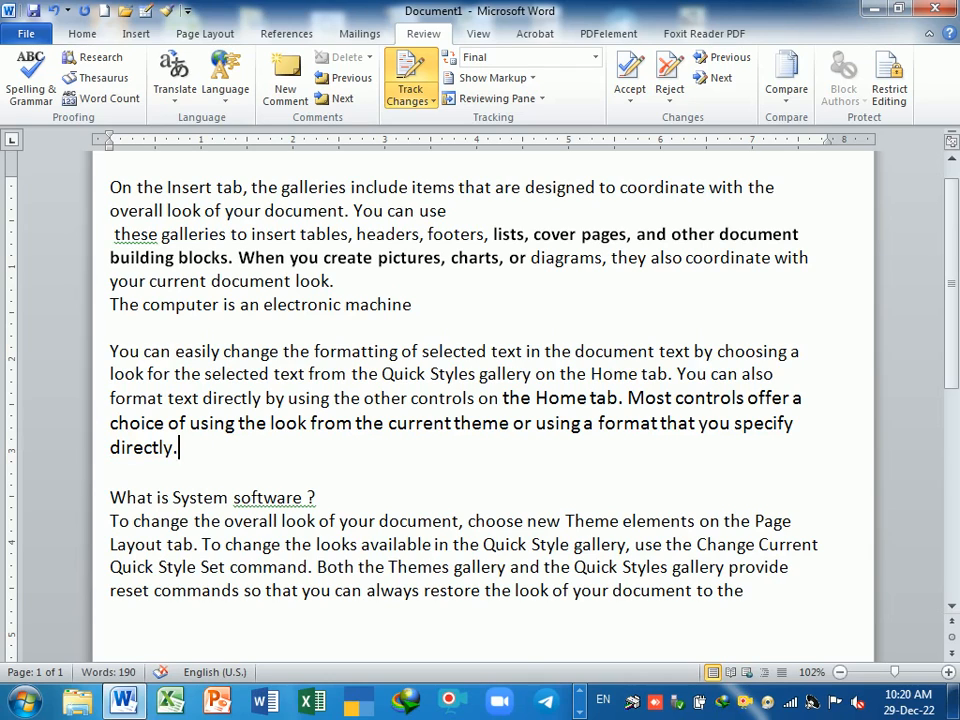
- Type 'The pcu is the brain of computer' on a new line after 'directly.', fixing typos
{"action": "key", "text": "Return"}
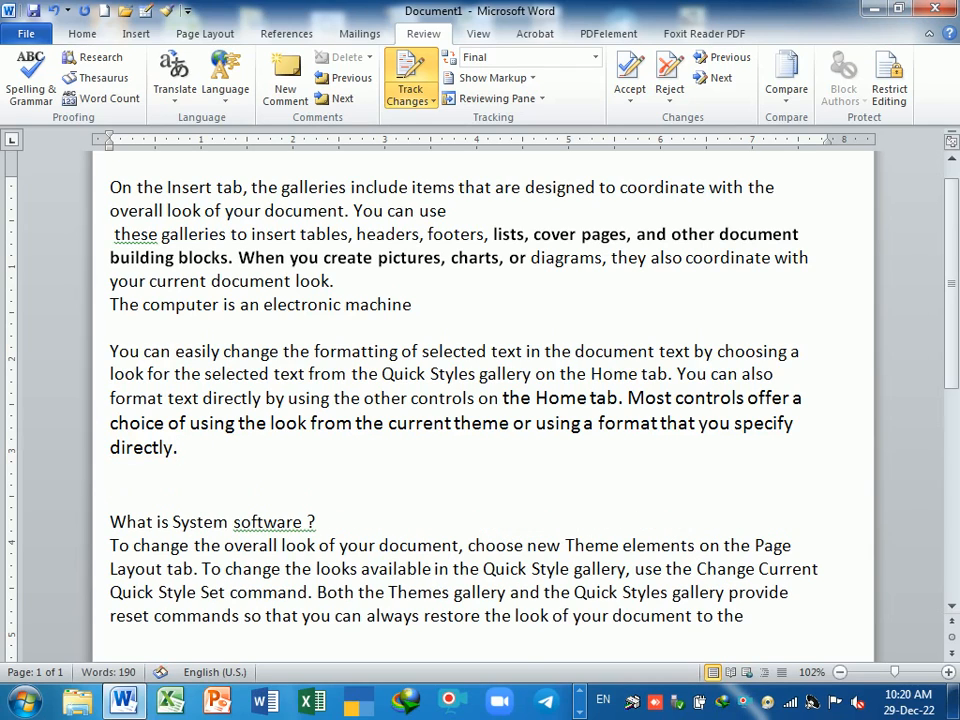
{"action": "type", "text": "the cmptuer"}
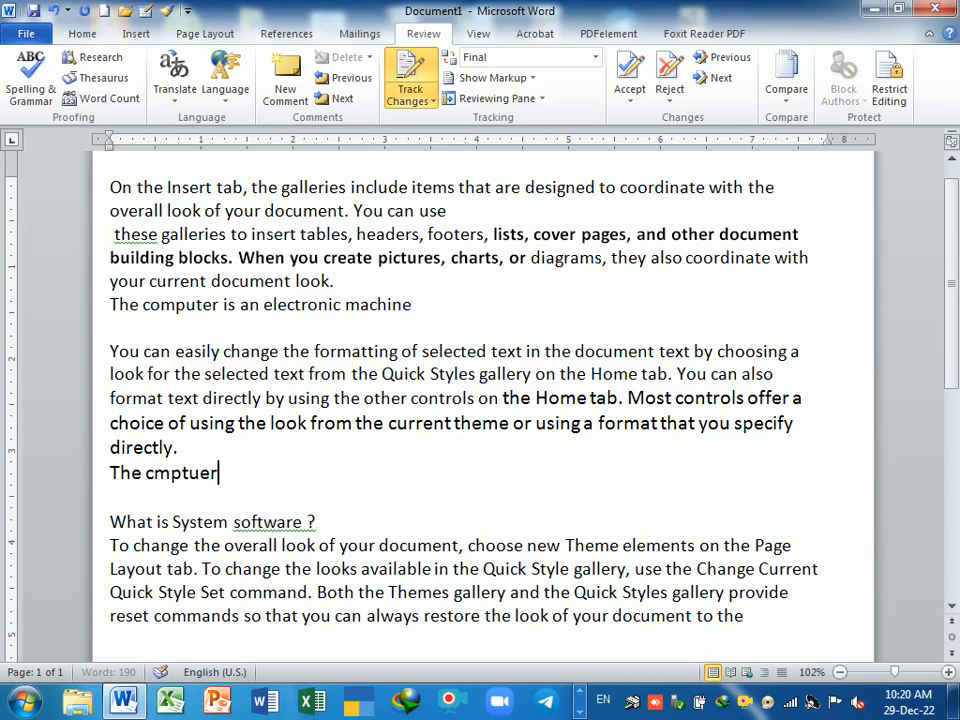
{"action": "key", "text": "BackSpace"}
{"action": "key", "text": "BackSpace"}
{"action": "key", "text": "BackSpace"}
{"action": "key", "text": "BackSpace"}
{"action": "key", "text": "BackSpace"}
{"action": "key", "text": "BackSpace"}
{"action": "key", "text": "BackSpace"}
{"action": "type", "text": "p"}
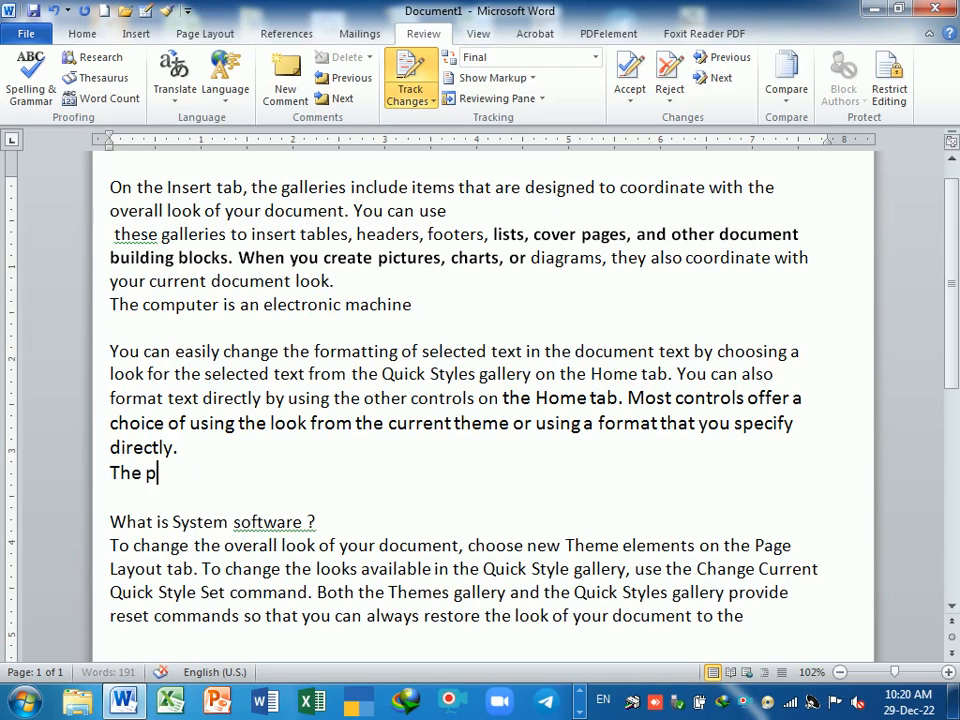
{"action": "type", "text": "cu"}
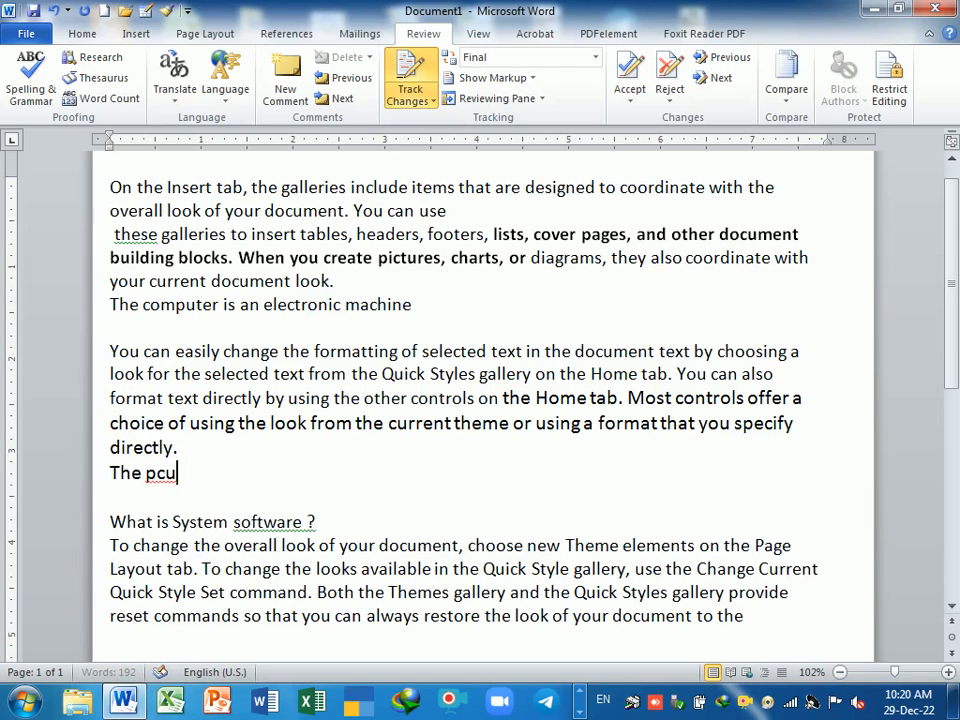
{"action": "type", "text": " is the brain fof"}
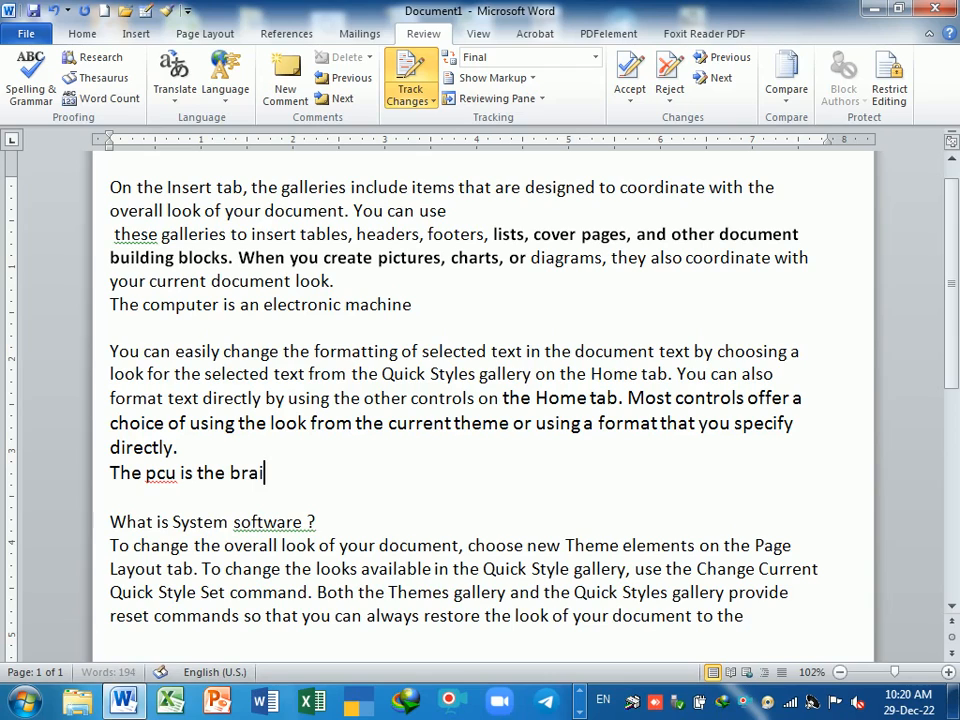
{"action": "key", "text": "BackSpace"}
{"action": "key", "text": "BackSpace"}
{"action": "type", "text": "o the"}
{"action": "key", "text": "BackSpace"}
{"action": "key", "text": "BackSpace"}
{"action": "key", "text": "BackSpace"}
{"action": "key", "text": "BackSpace"}
{"action": "key", "text": "BackSpace"}
{"action": "key", "text": "BackSpace"}
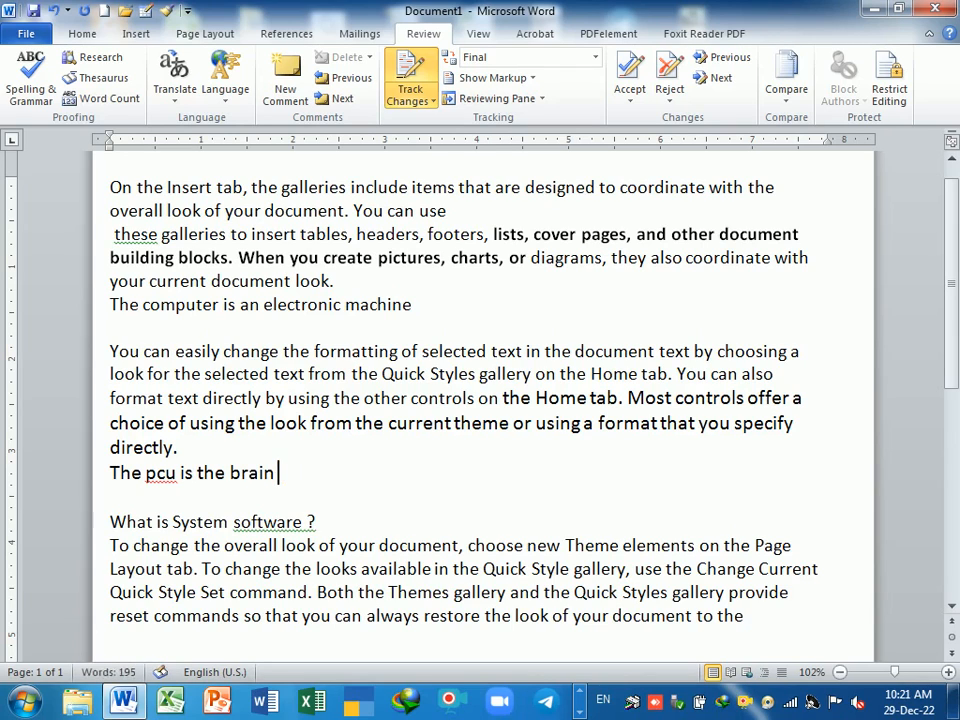
{"action": "type", "text": "of computer"}
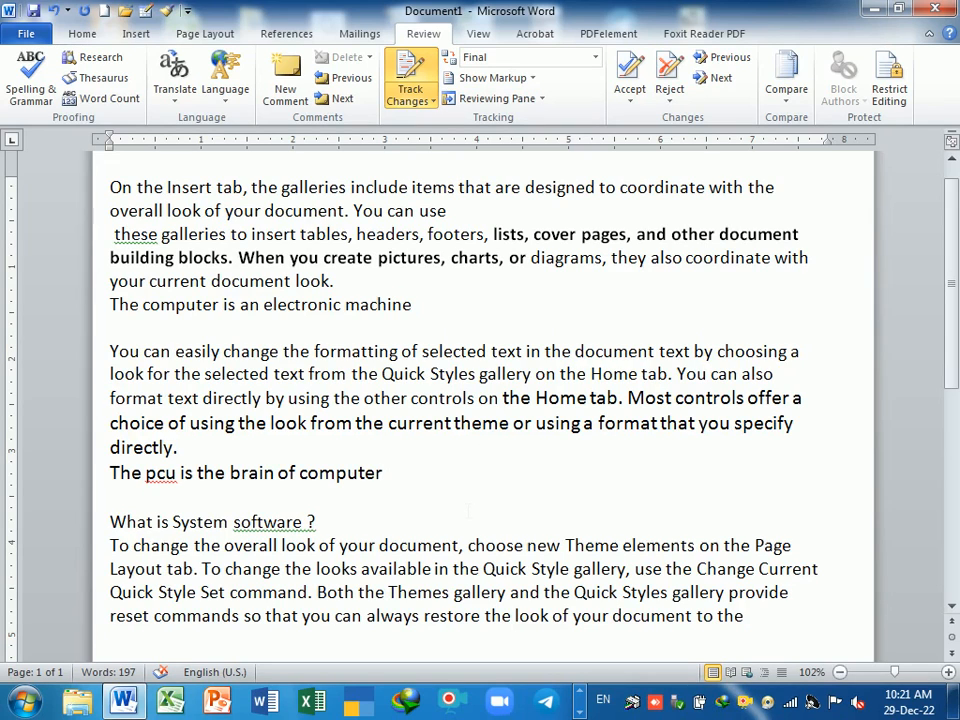
{"action": "scroll", "coordinate": [468, 511], "scroll_direction": "up", "scroll_amount": 1}
{"action": "scroll", "coordinate": [483, 400], "scroll_direction": "down", "scroll_amount": 2}
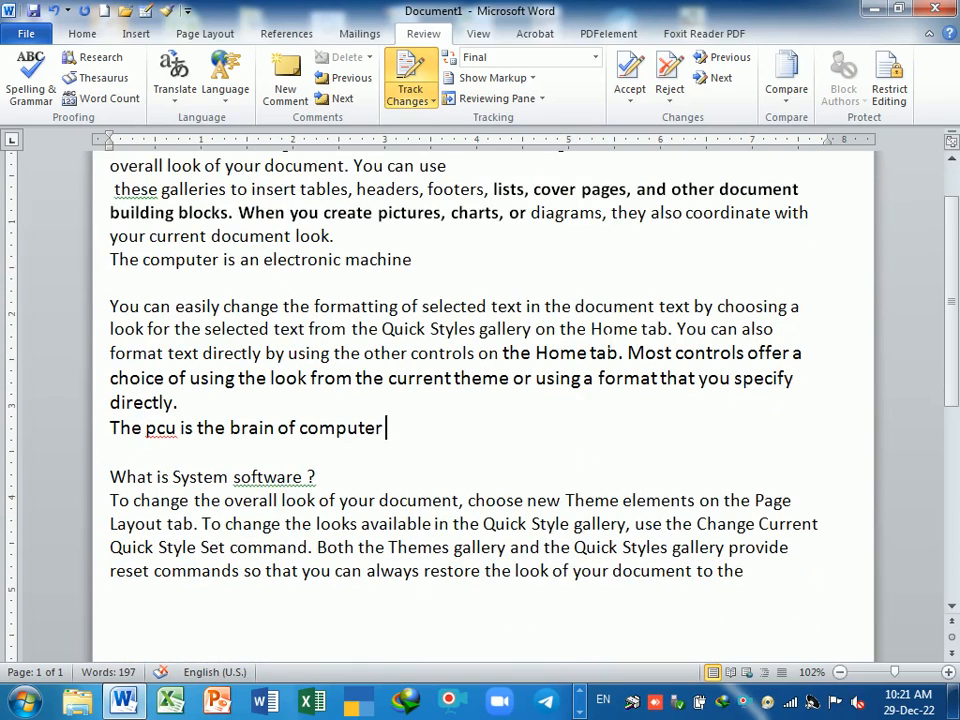
{"action": "scroll", "coordinate": [483, 400], "scroll_direction": "up", "scroll_amount": 1}
- Set Display for Review to Final: Show Markup so revisions and comment balloons appear
{"action": "left_click", "coordinate": [470, 57]}
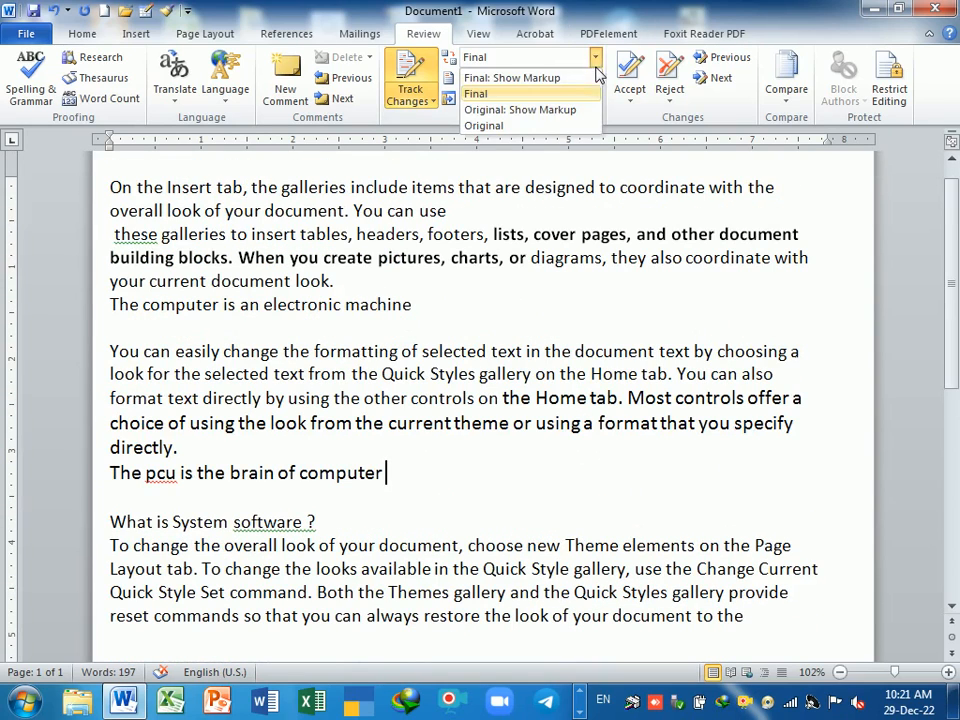
{"action": "left_click", "coordinate": [500, 78]}
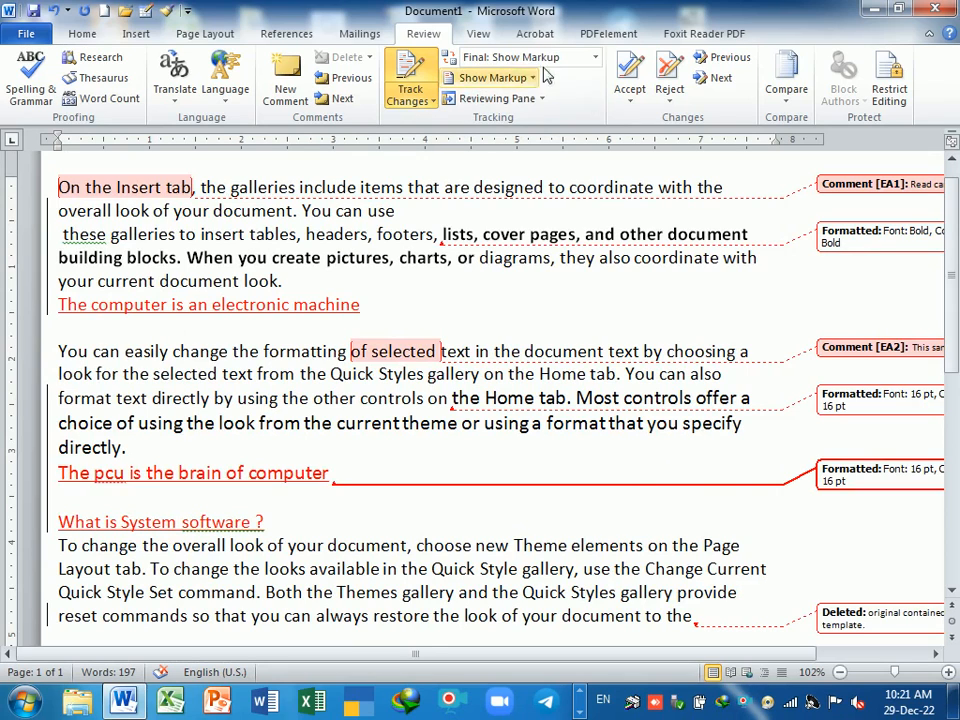
{"action": "left_click", "coordinate": [592, 57]}
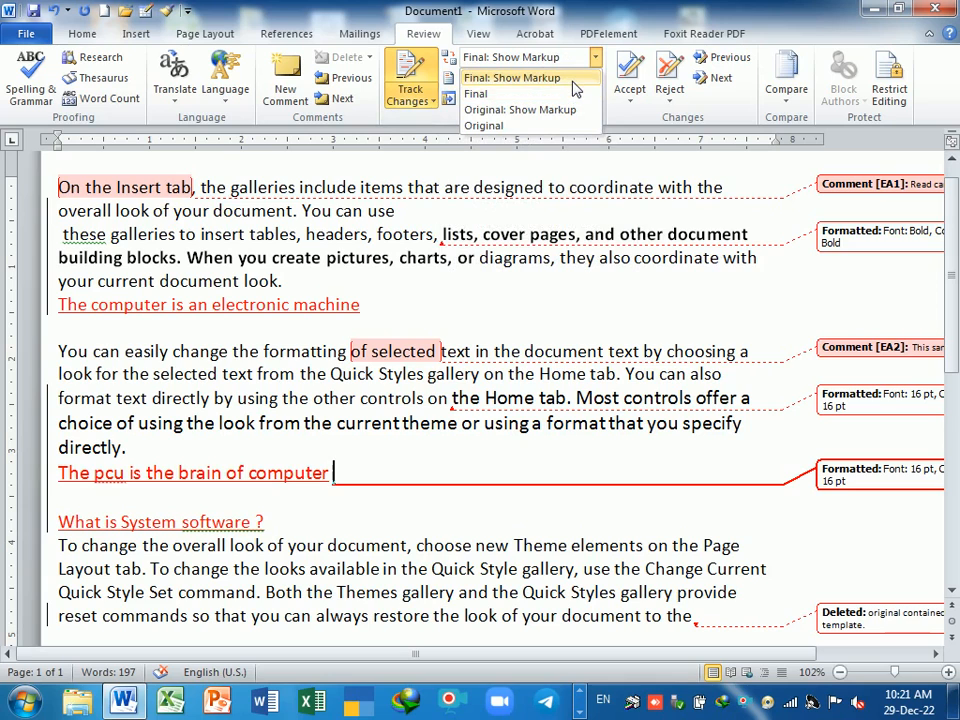
{"action": "left_click", "coordinate": [572, 82]}
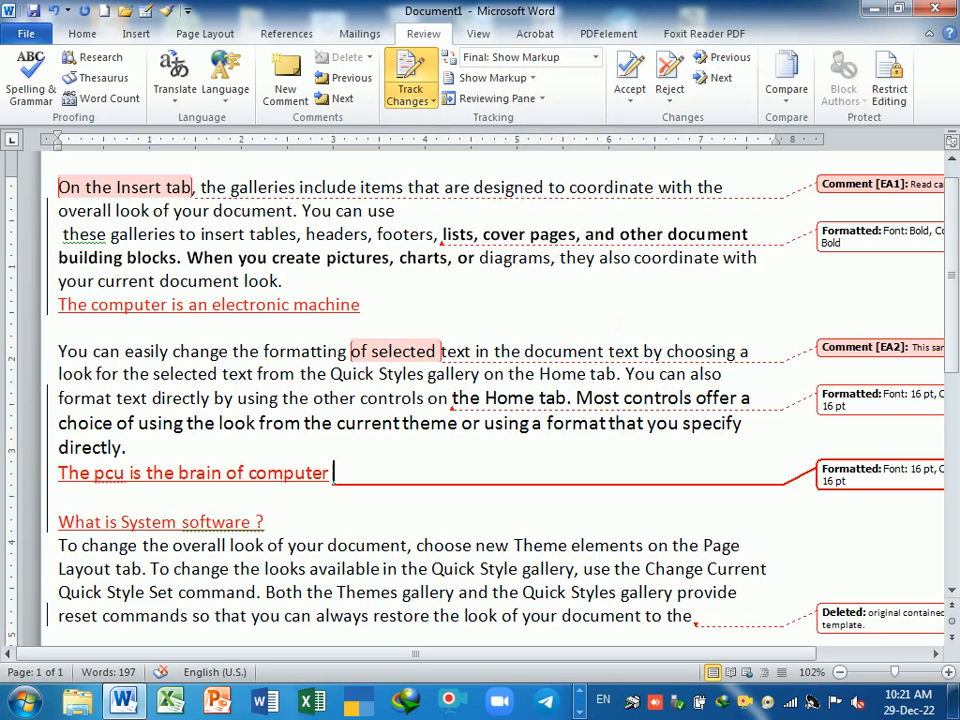
{"action": "left_click", "coordinate": [450, 52]}
- Return to Final view and add 'Computer programmed system software' as a new last line
{"action": "left_click", "coordinate": [476, 92]}
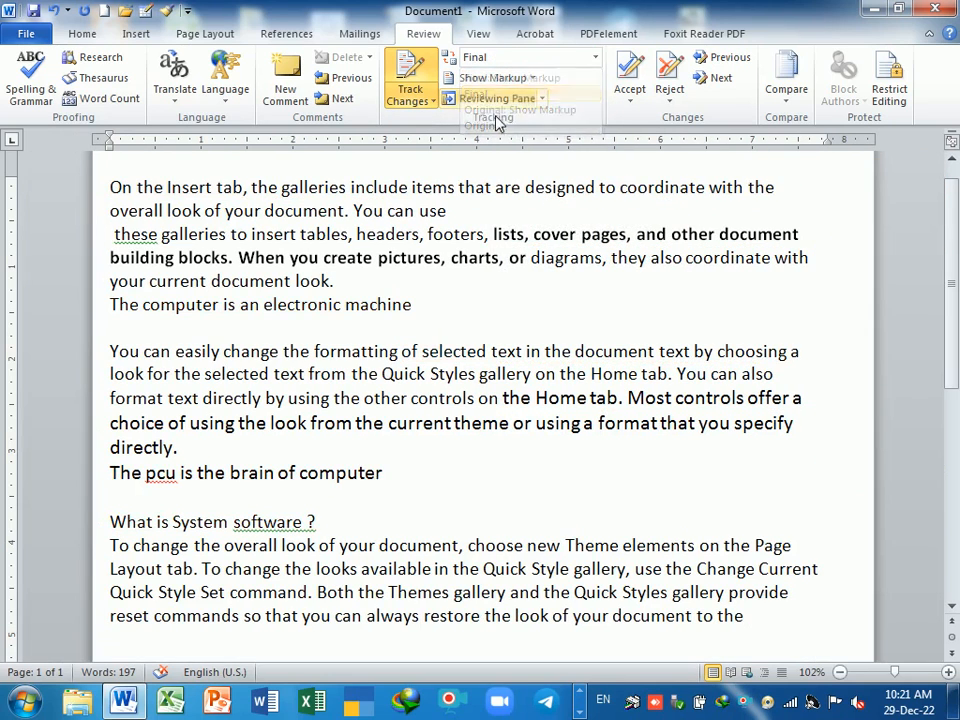
{"action": "left_click", "coordinate": [390, 472]}
{"action": "scroll", "coordinate": [529, 410], "scroll_direction": "down", "scroll_amount": 2}
{"action": "left_click", "coordinate": [760, 484]}
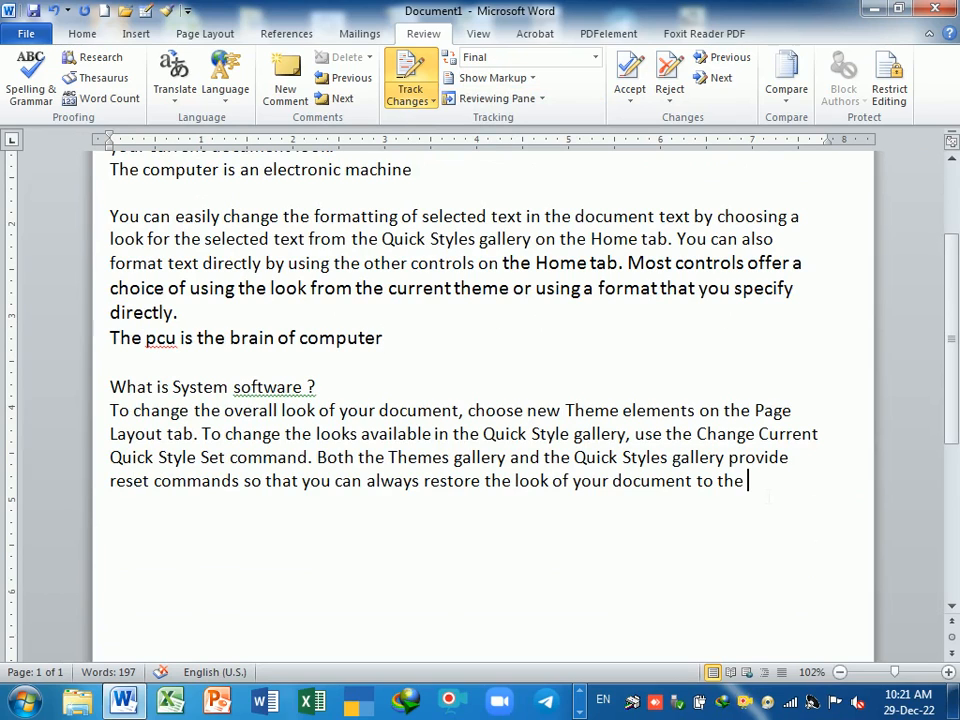
{"action": "key", "text": "Return"}
{"action": "type", "text": "compuer"}
{"action": "key", "text": "BackSpace"}
{"action": "key", "text": "BackSpace"}
{"action": "type", "text": "ter"}
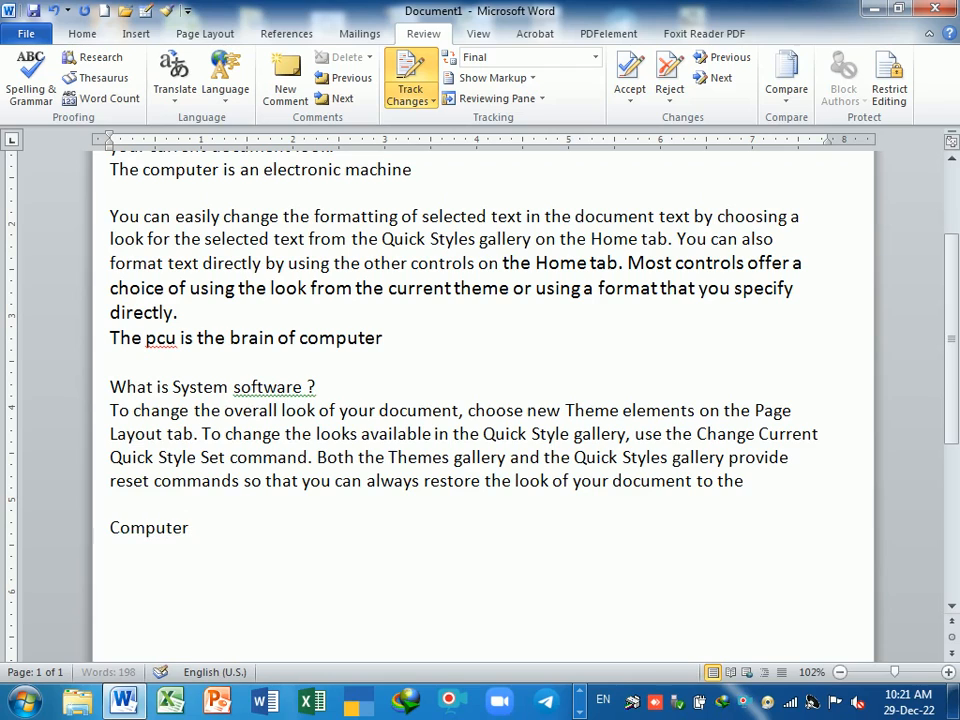
{"action": "type", "text": " programmed "}
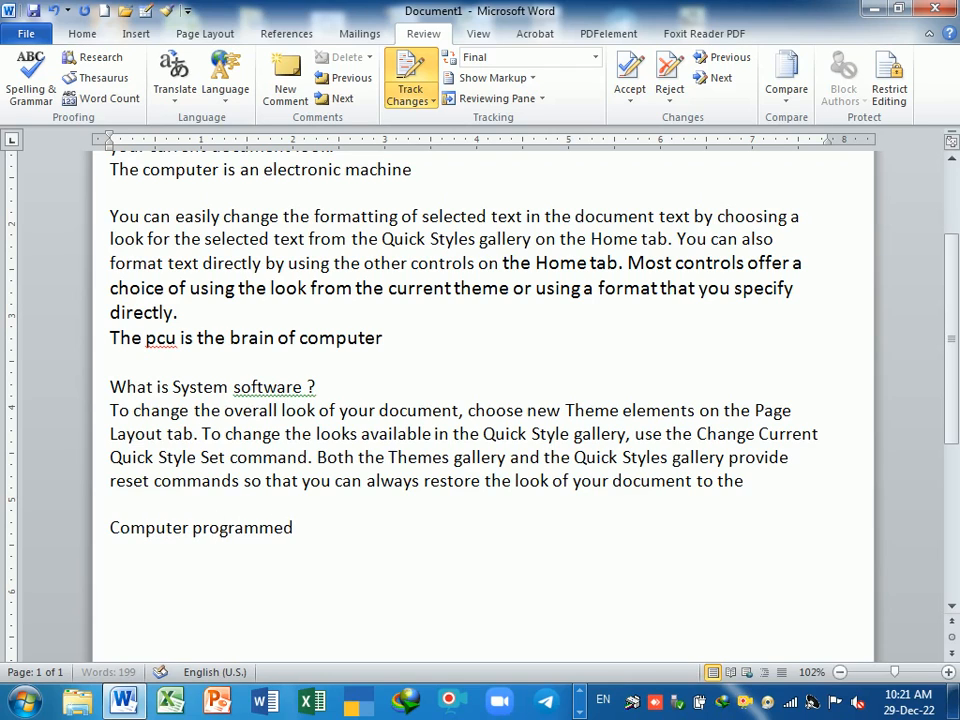
{"action": "type", "text": "system software"}
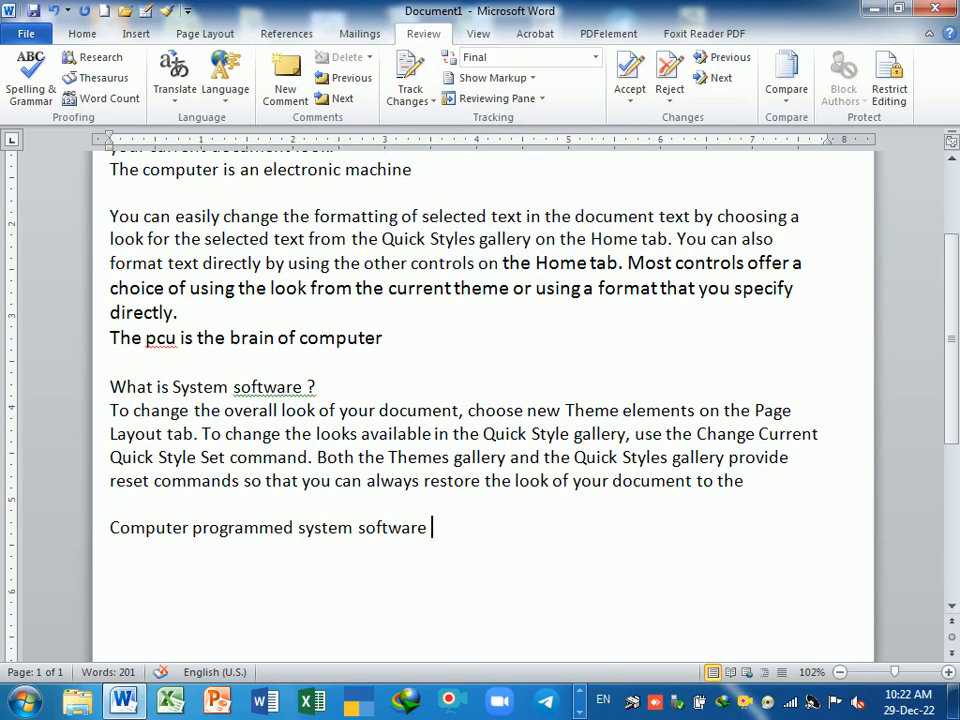
- Go back to Final view without markup and switch Track Changes off
{"action": "left_click", "coordinate": [410, 72]}
{"action": "left_click", "coordinate": [458, 55]}
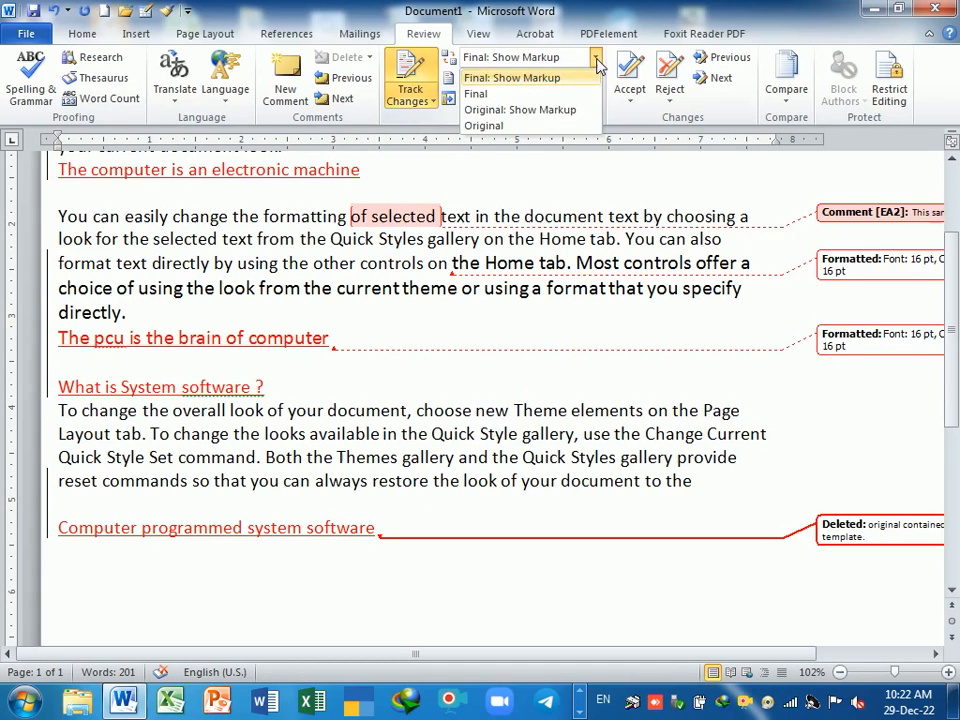
{"action": "left_click", "coordinate": [485, 95]}
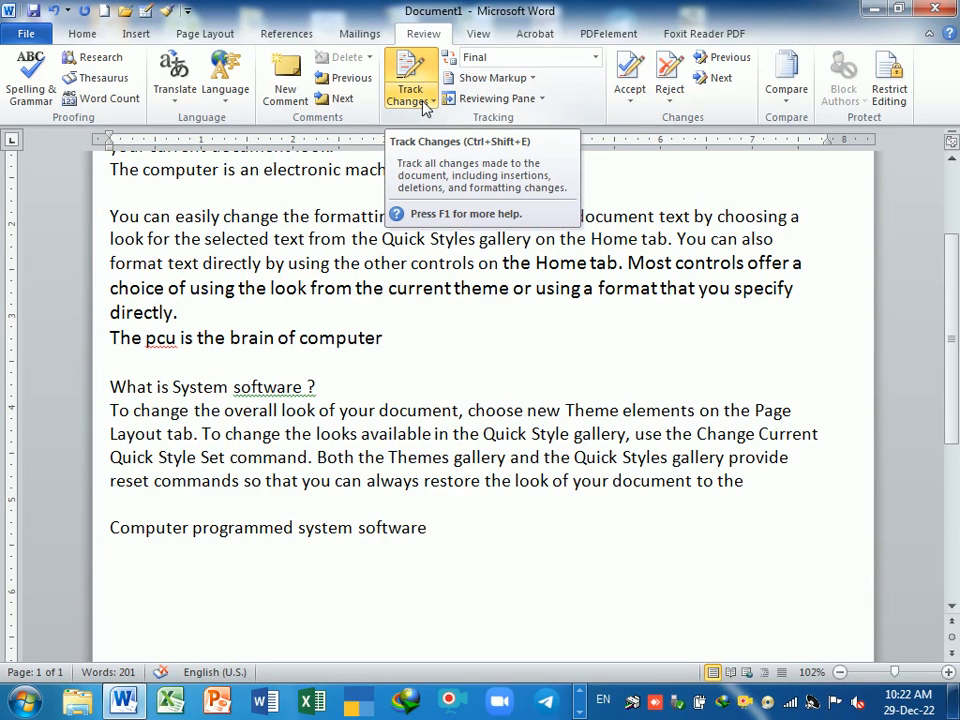
{"action": "left_click", "coordinate": [409, 72]}
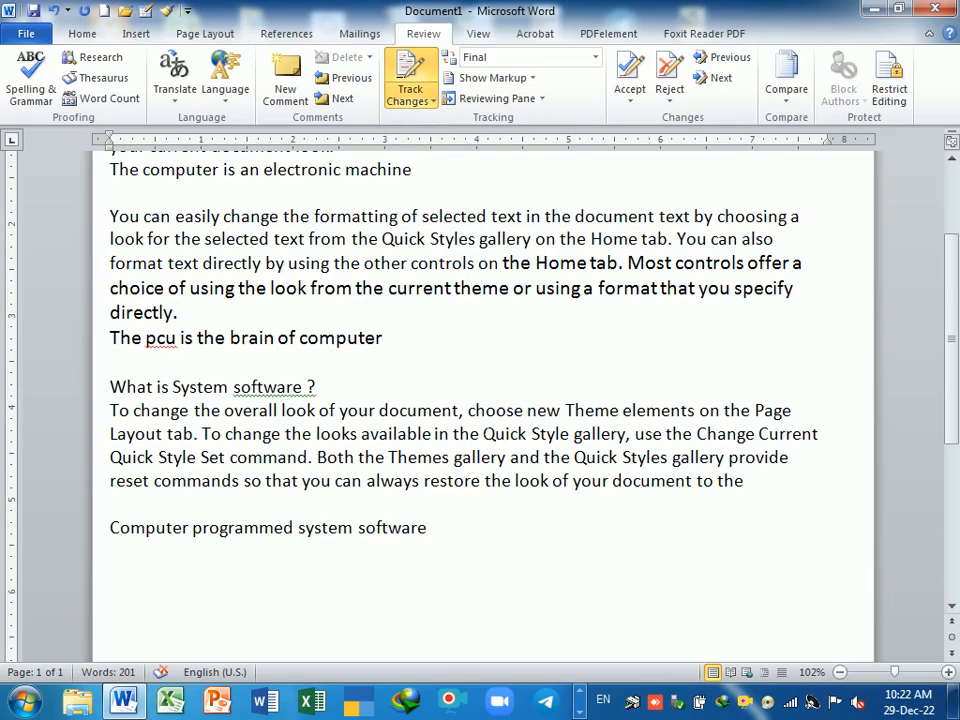
{"action": "left_click", "coordinate": [408, 95]}
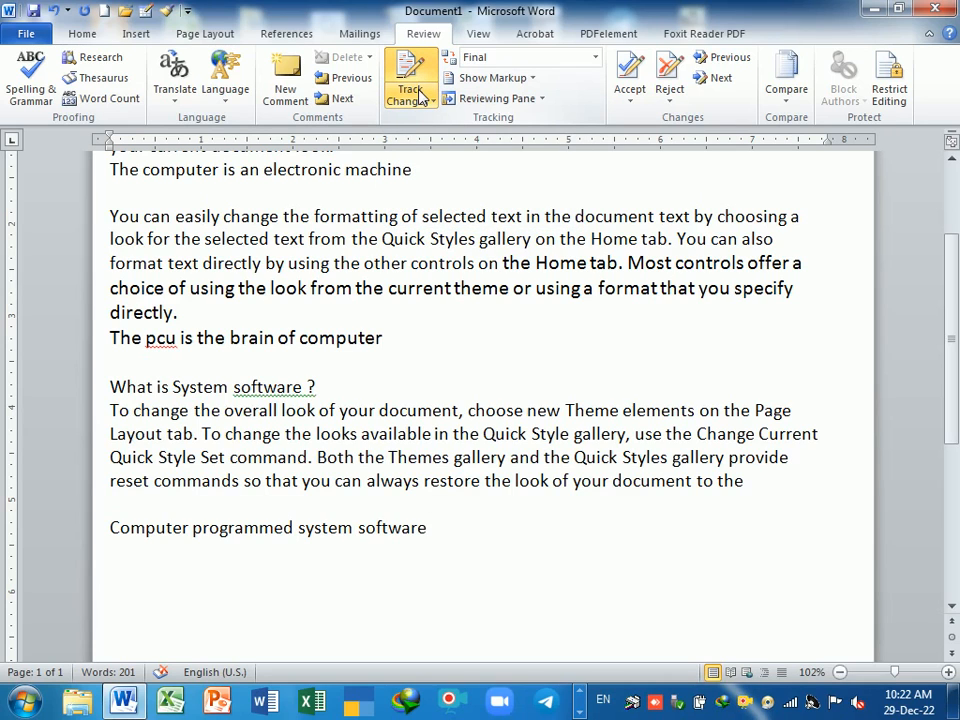
- Turn Track Changes on and inspect deletions in Original: Show Markup by selecting struck-through text
{"action": "left_click", "coordinate": [410, 70]}
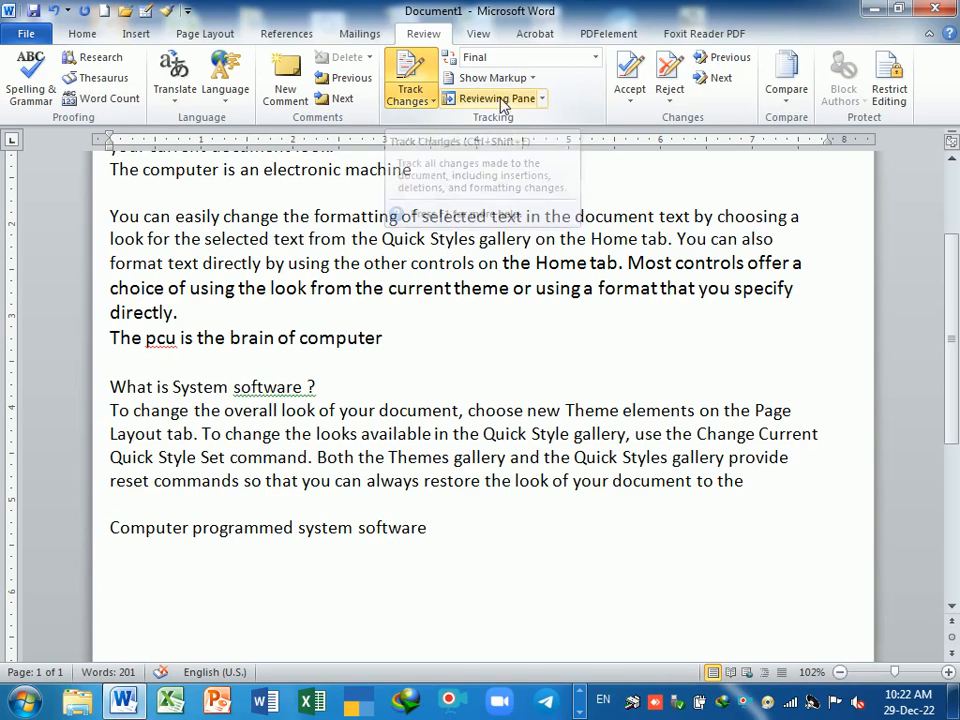
{"action": "left_click", "coordinate": [595, 57]}
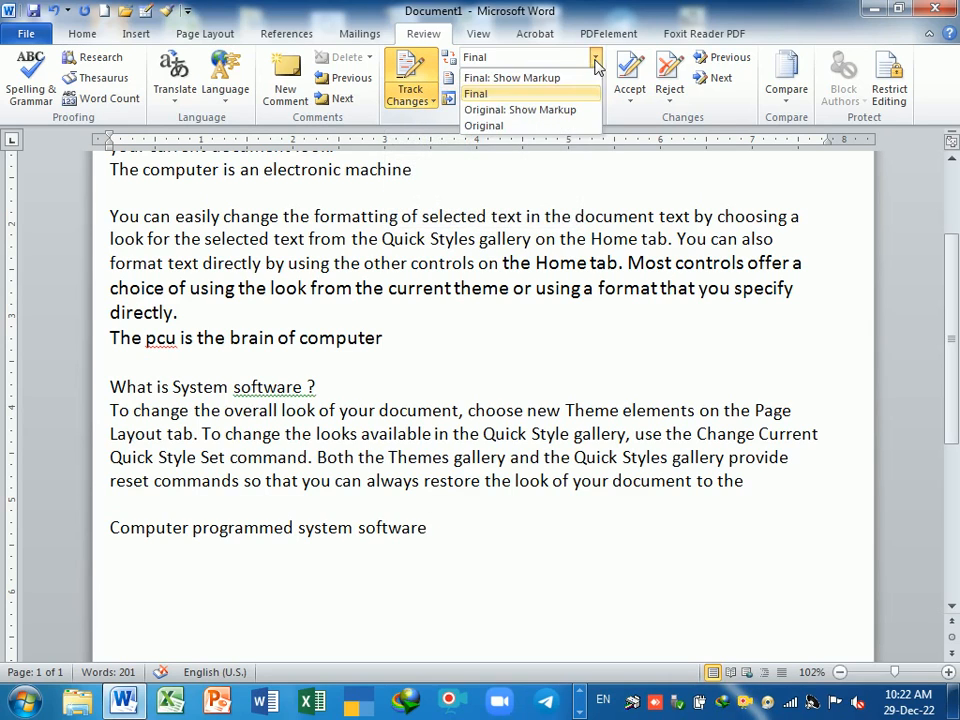
{"action": "left_click", "coordinate": [518, 112]}
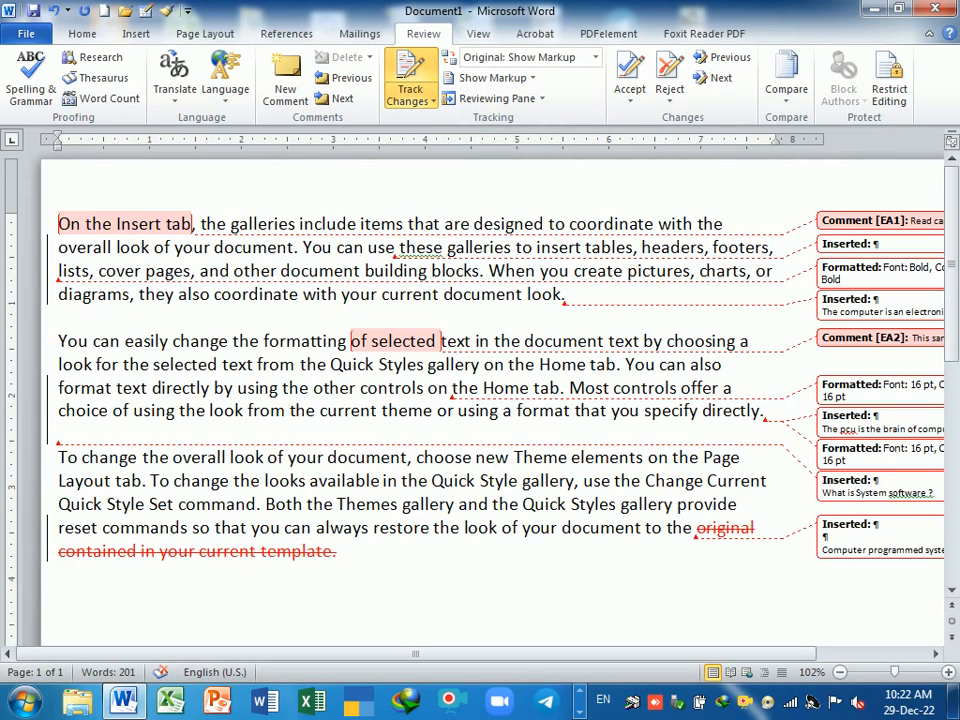
{"action": "scroll", "coordinate": [480, 400], "scroll_direction": "down", "scroll_amount": 2}
{"action": "scroll", "coordinate": [625, 515], "scroll_direction": "up", "scroll_amount": 2}
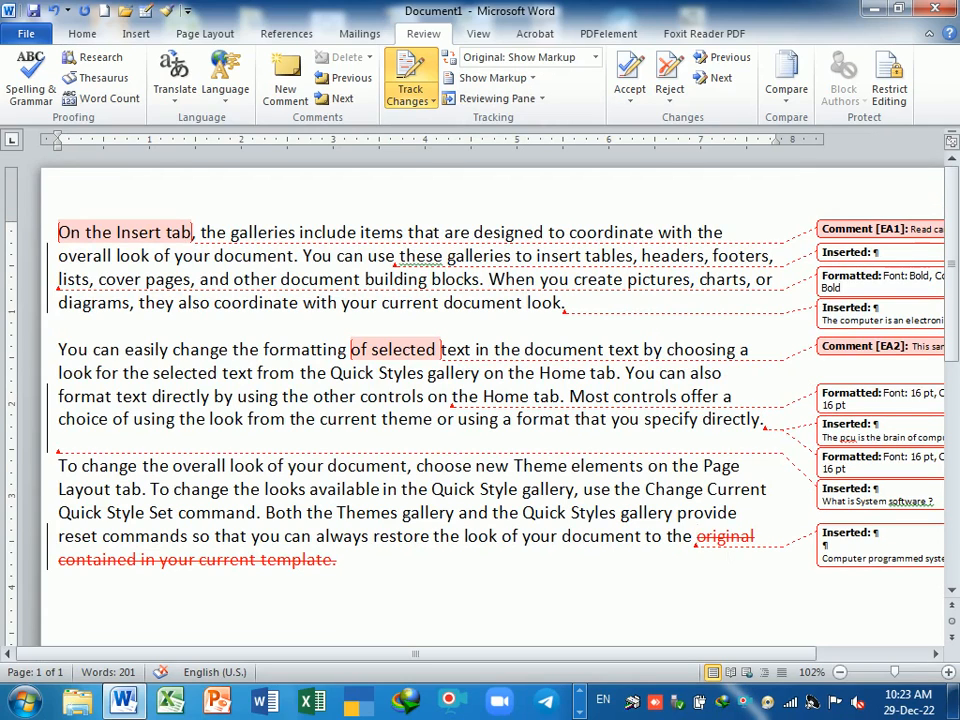
{"action": "left_click_drag", "start_coordinate": [697, 537], "coordinate": [757, 537]}
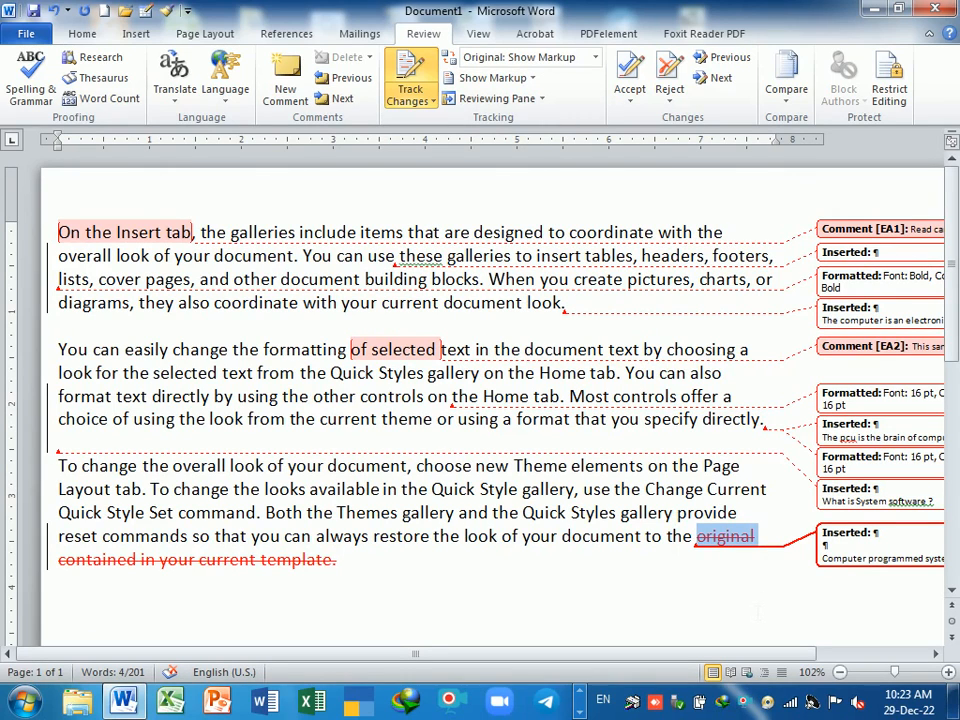
{"action": "left_click", "coordinate": [59, 578]}
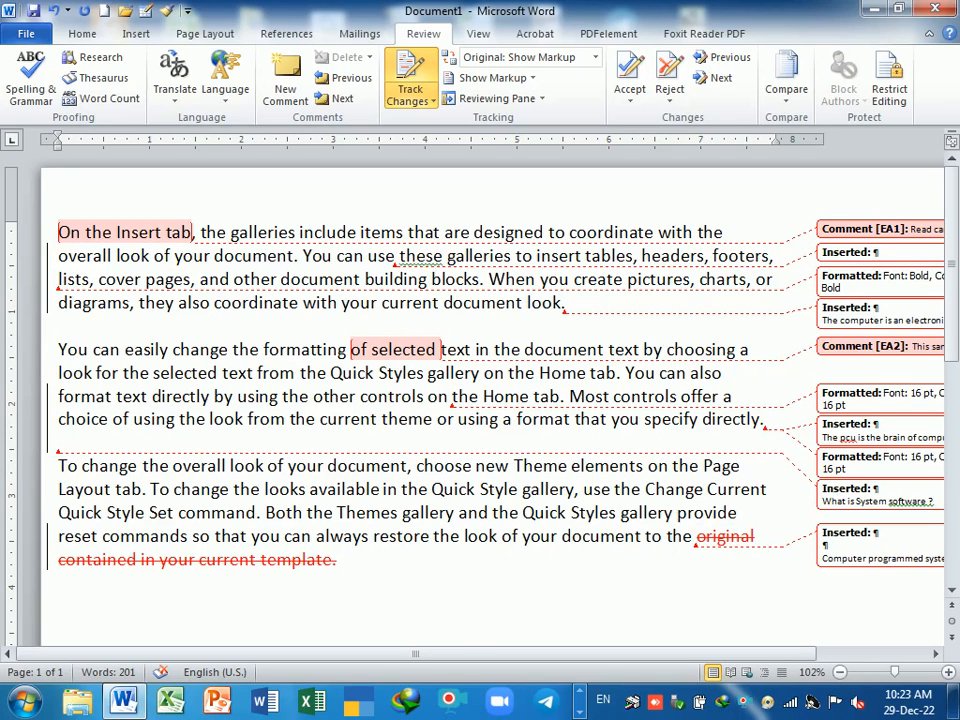
{"action": "left_click_drag", "start_coordinate": [697, 537], "coordinate": [348, 561]}
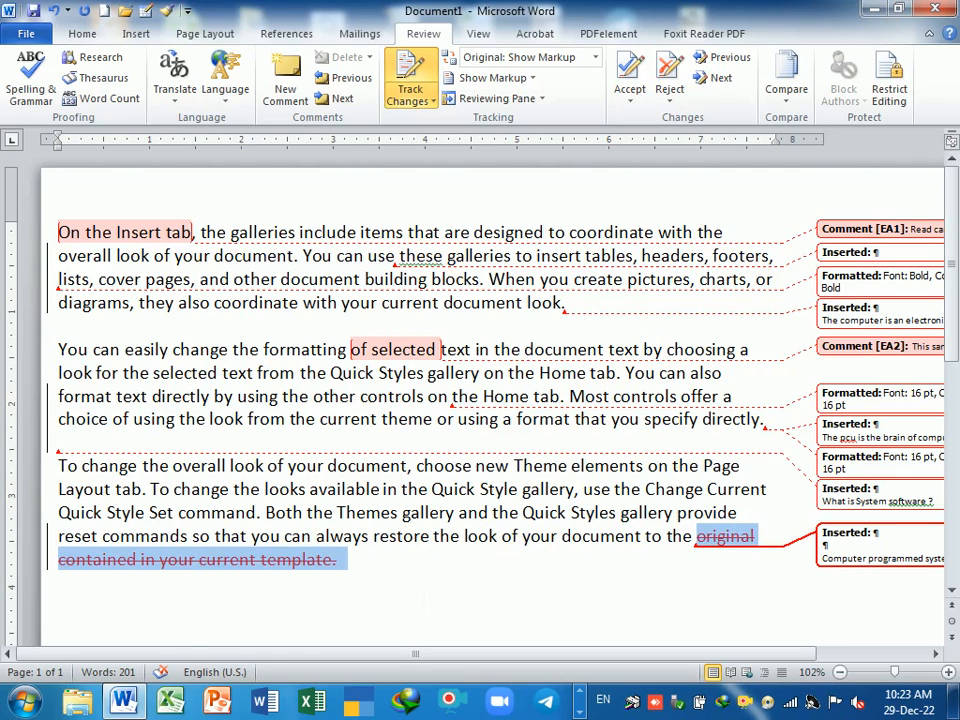
{"action": "left_click", "coordinate": [422, 598]}
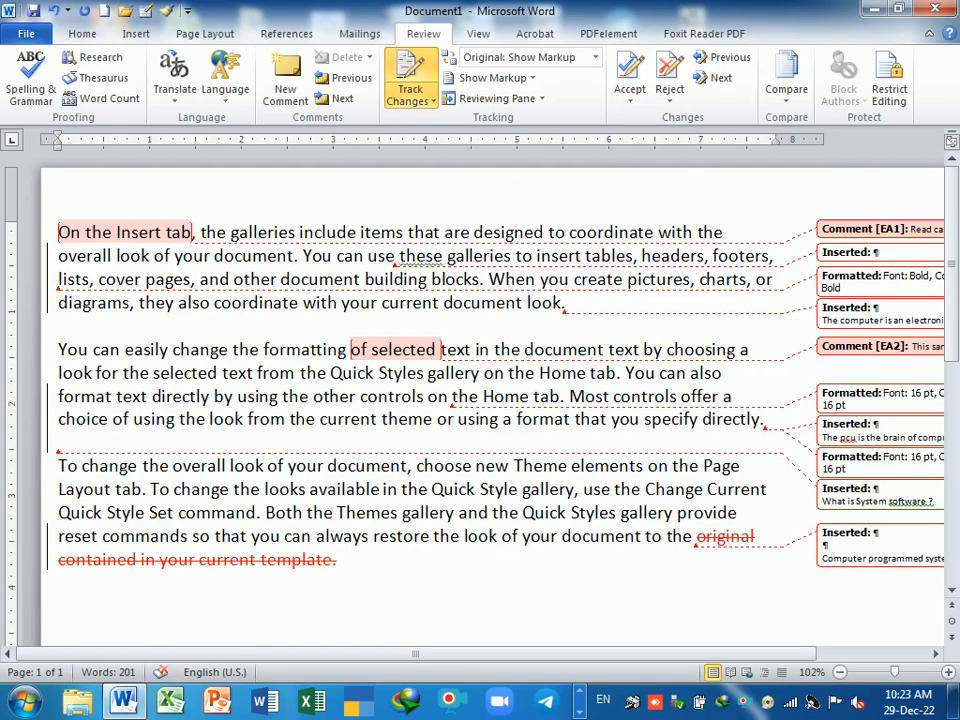
- Switch Display for Review to Original, showing the text without markup
{"action": "left_click", "coordinate": [520, 57]}
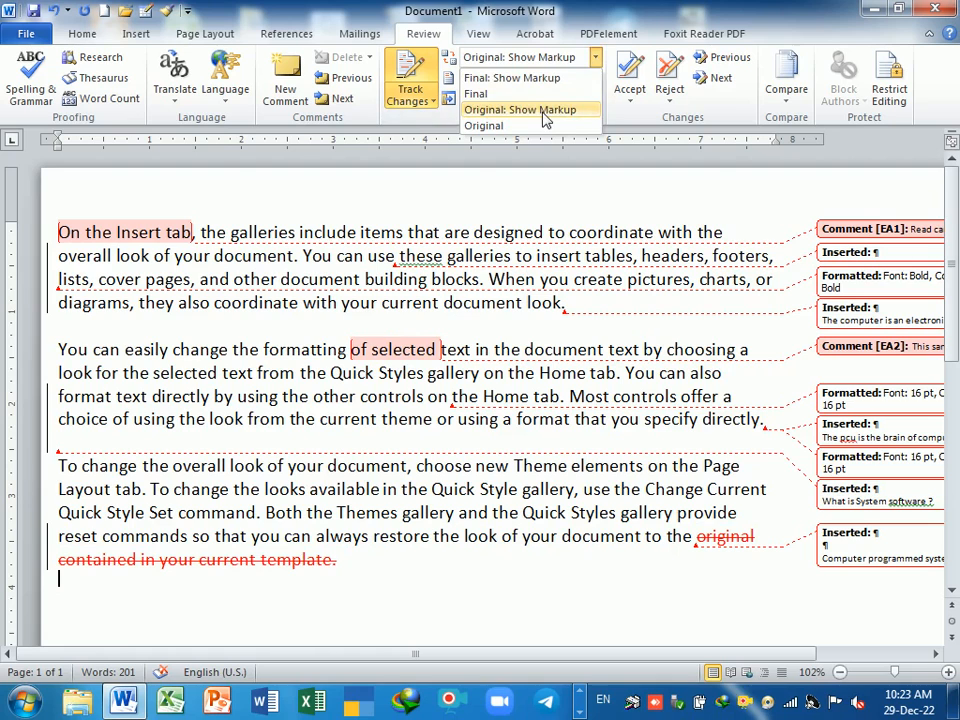
{"action": "left_click", "coordinate": [545, 113]}
{"action": "left_click", "coordinate": [596, 59]}
{"action": "left_click", "coordinate": [524, 126]}
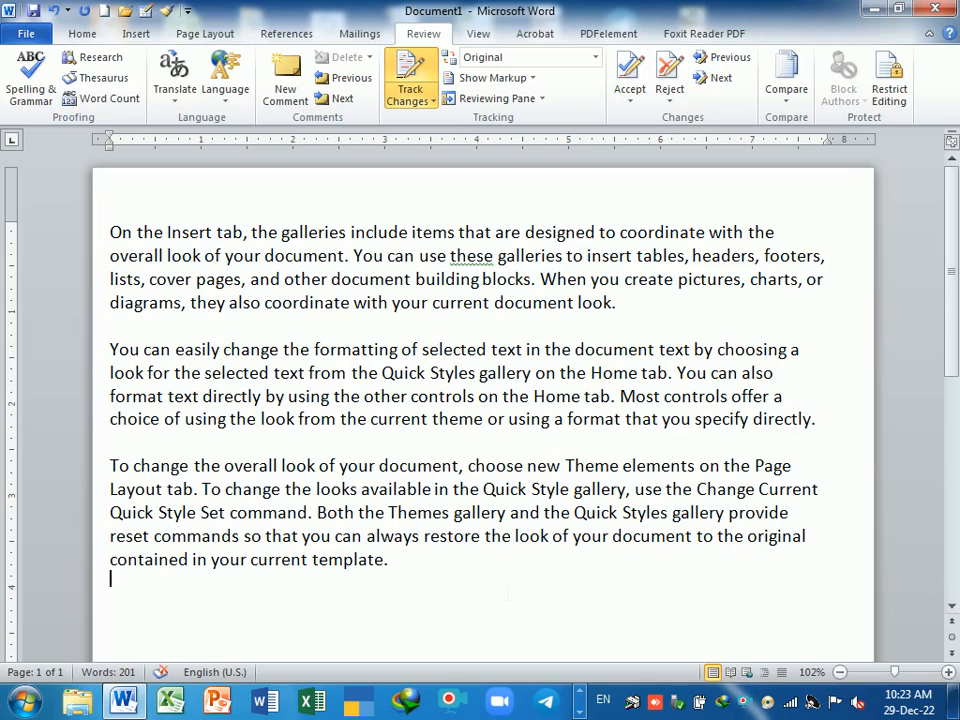
- Type 'the' on the empty last line and keep the Original view
{"action": "type", "text": "the"}
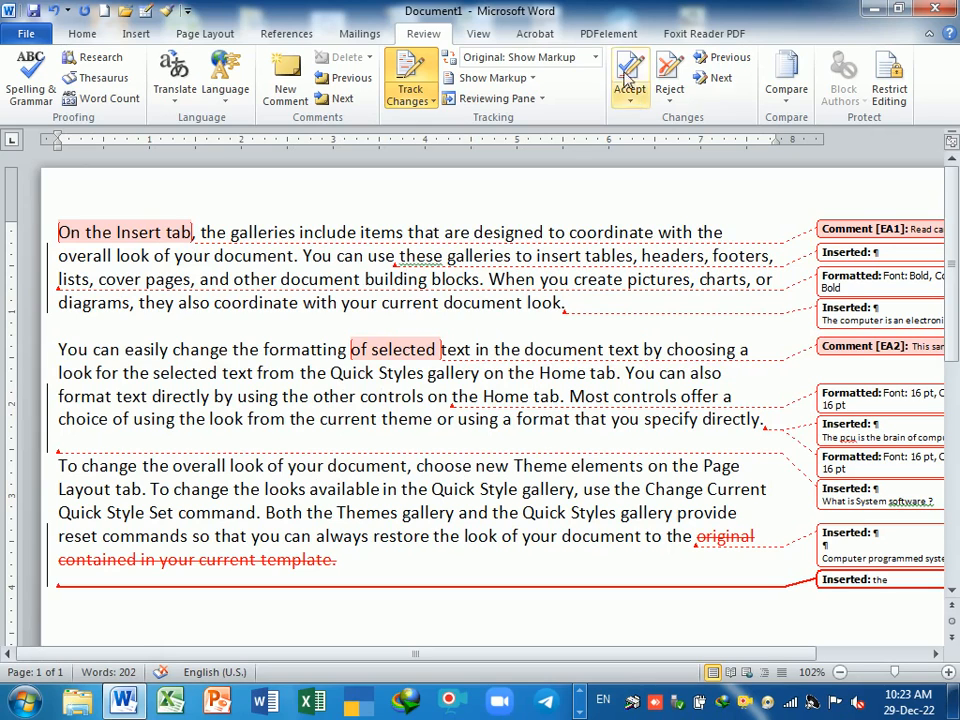
{"action": "left_click", "coordinate": [595, 57]}
{"action": "left_click", "coordinate": [484, 126]}
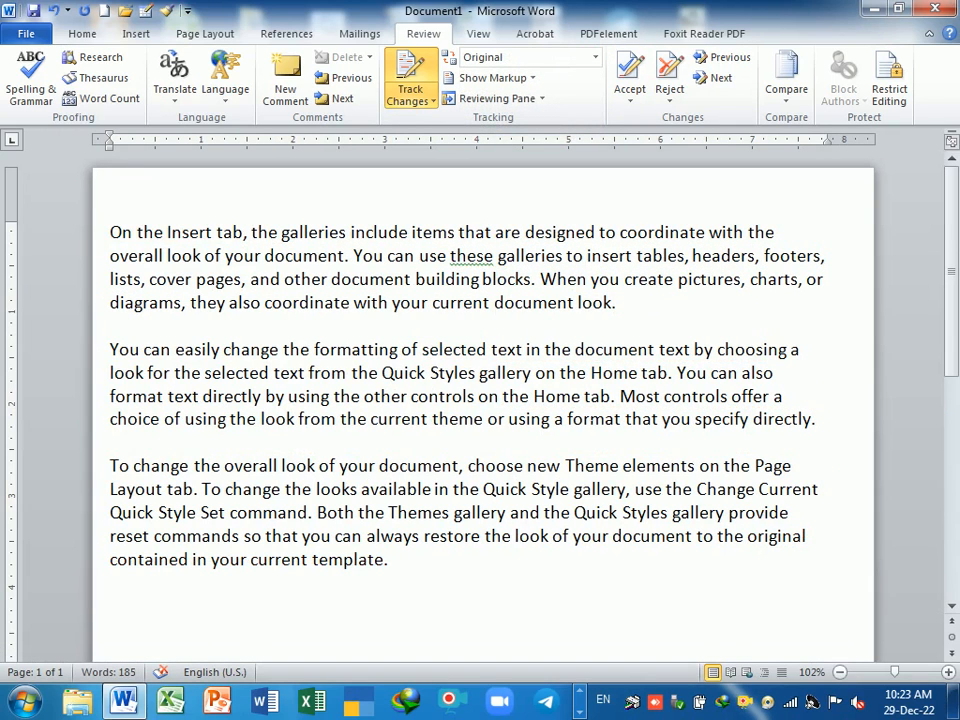
{"action": "left_click", "coordinate": [595, 58]}
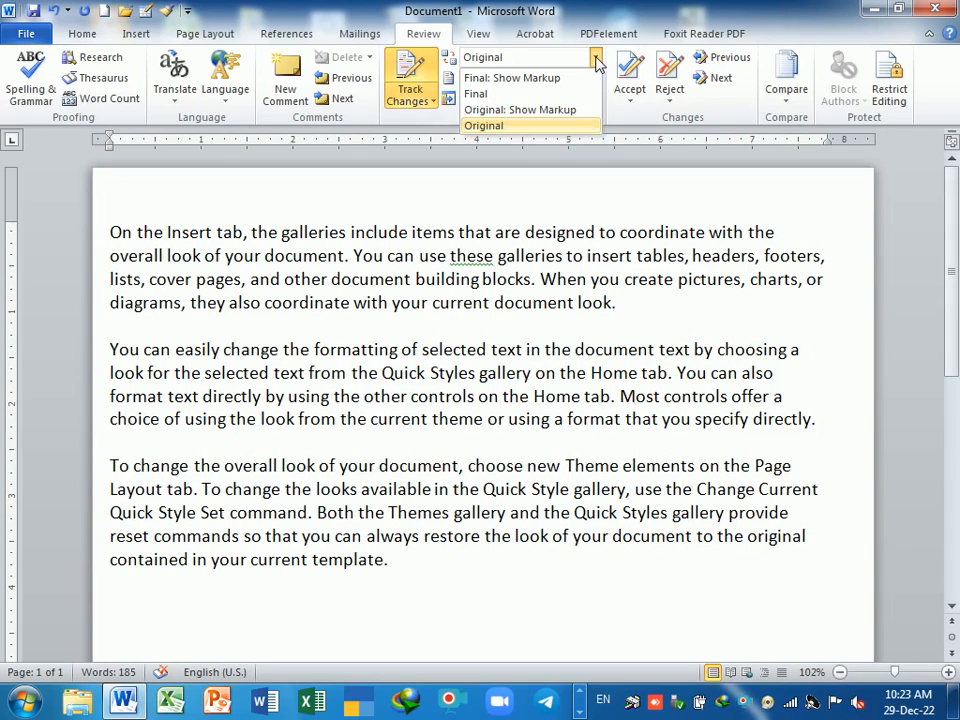
{"action": "left_click", "coordinate": [590, 127]}
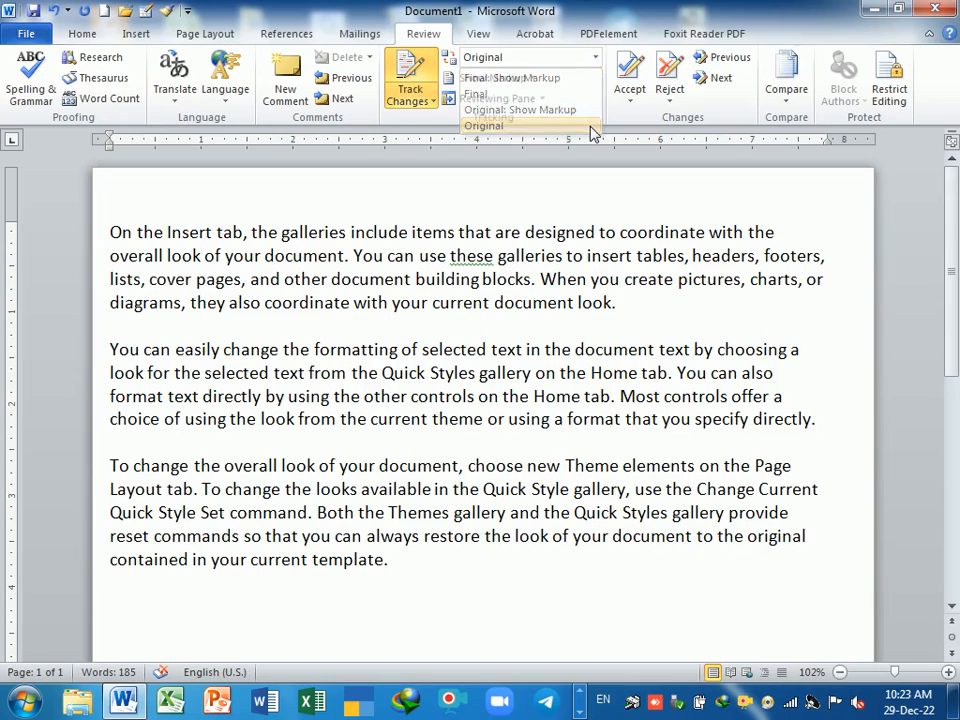
- Compare Final: Show Markup with Original, then turn Track Changes on
{"action": "left_click", "coordinate": [595, 58]}
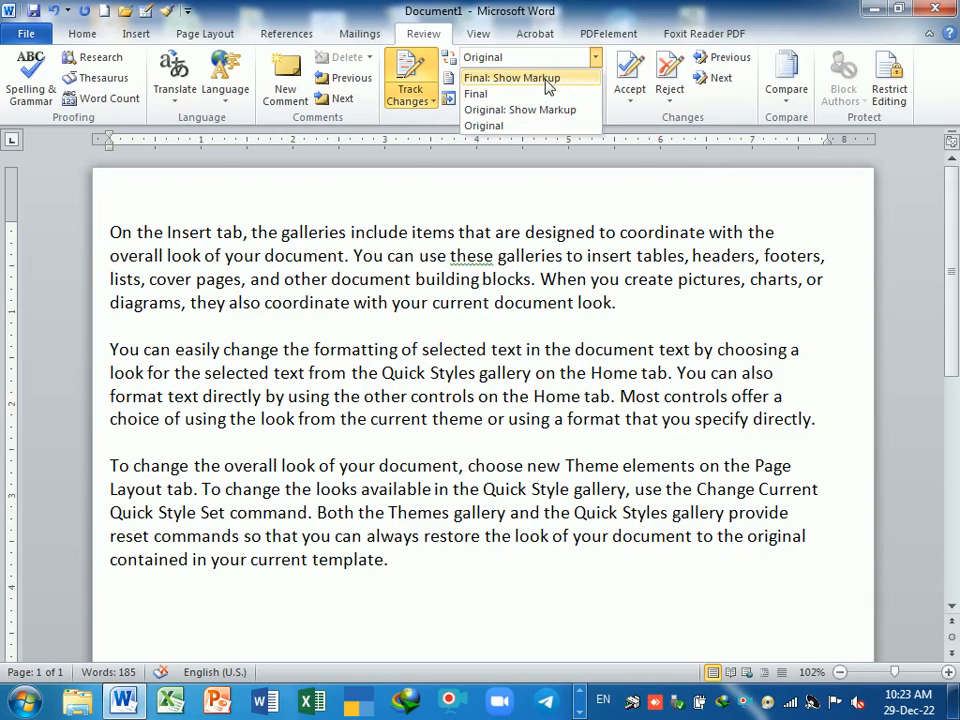
{"action": "left_click", "coordinate": [512, 78]}
{"action": "scroll", "coordinate": [400, 400], "scroll_direction": "up", "scroll_amount": 1}
{"action": "scroll", "coordinate": [699, 441], "scroll_direction": "up", "scroll_amount": 2}
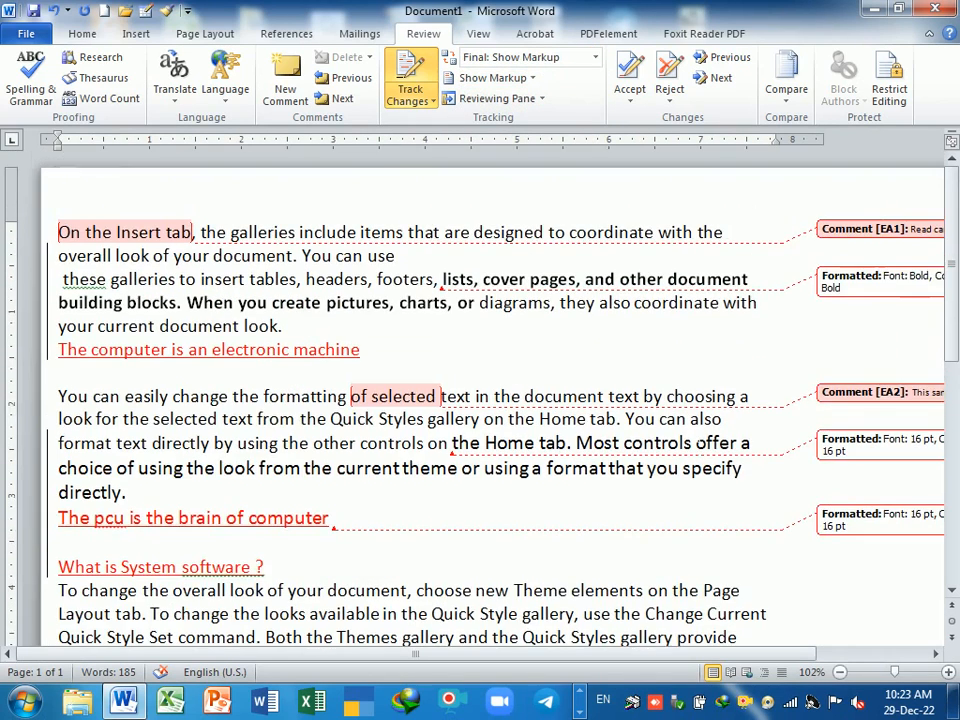
{"action": "scroll", "coordinate": [699, 441], "scroll_direction": "down", "scroll_amount": 2}
{"action": "scroll", "coordinate": [699, 441], "scroll_direction": "up", "scroll_amount": 2}
{"action": "left_click", "coordinate": [595, 57]}
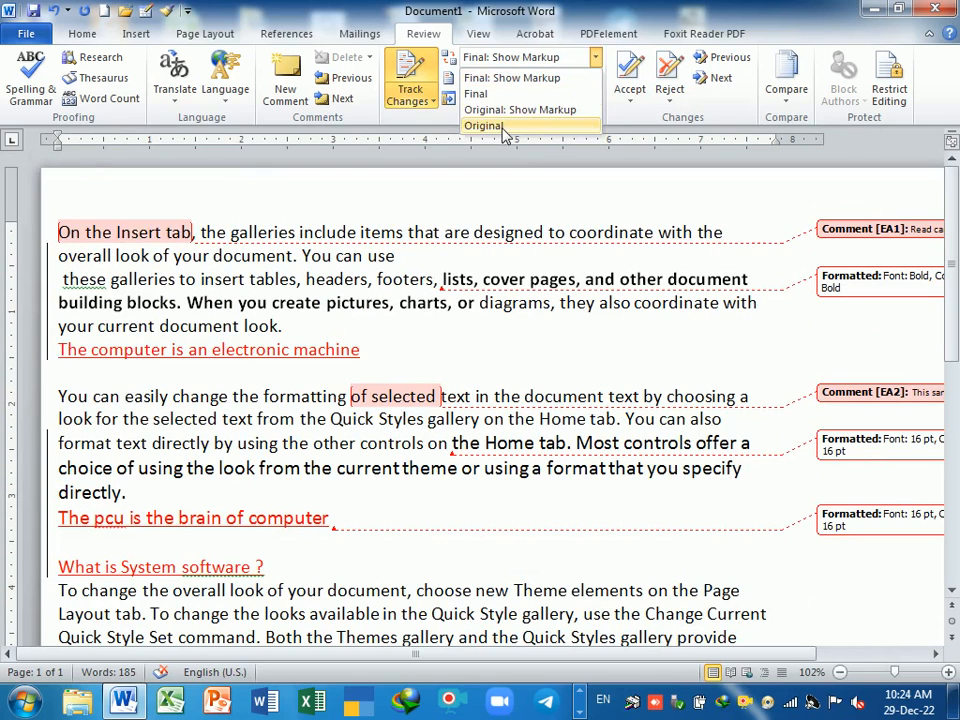
{"action": "left_click", "coordinate": [485, 126]}
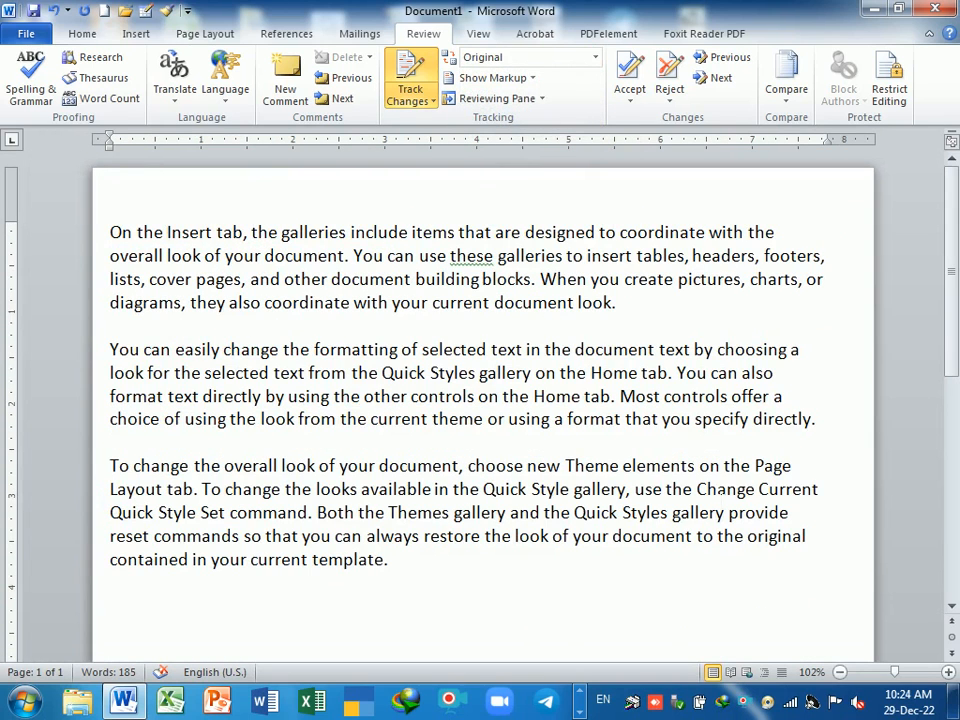
{"action": "left_click", "coordinate": [427, 68]}
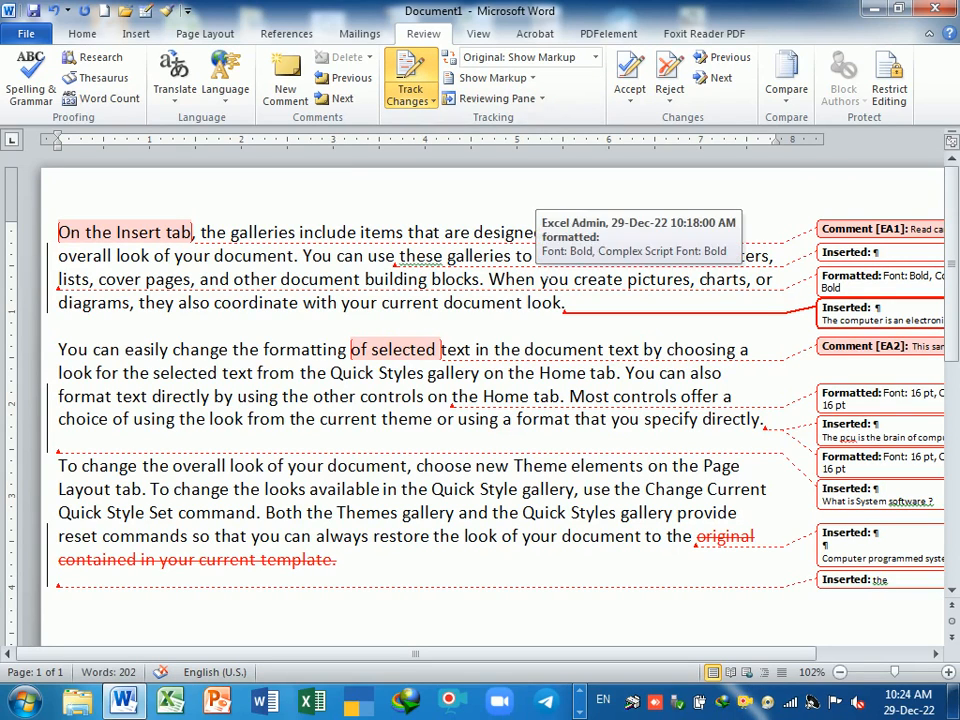
- Hide comments, insertion/deletion and formatting markup, then type 'the cm' on a new last line
{"action": "left_click", "coordinate": [490, 77]}
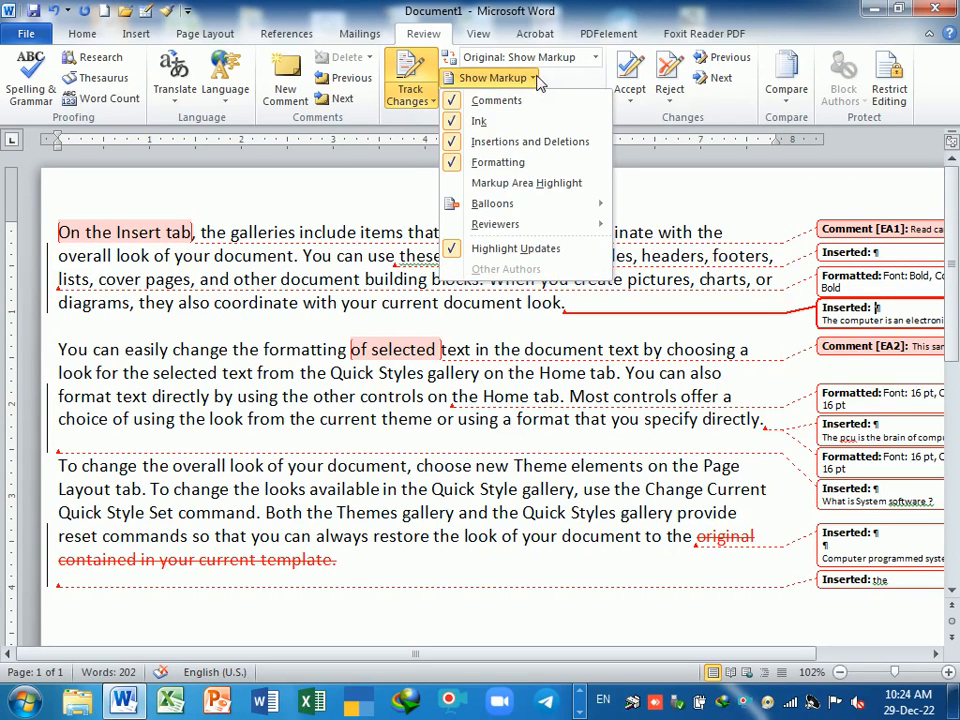
{"action": "left_click", "coordinate": [455, 101]}
{"action": "left_click", "coordinate": [480, 77]}
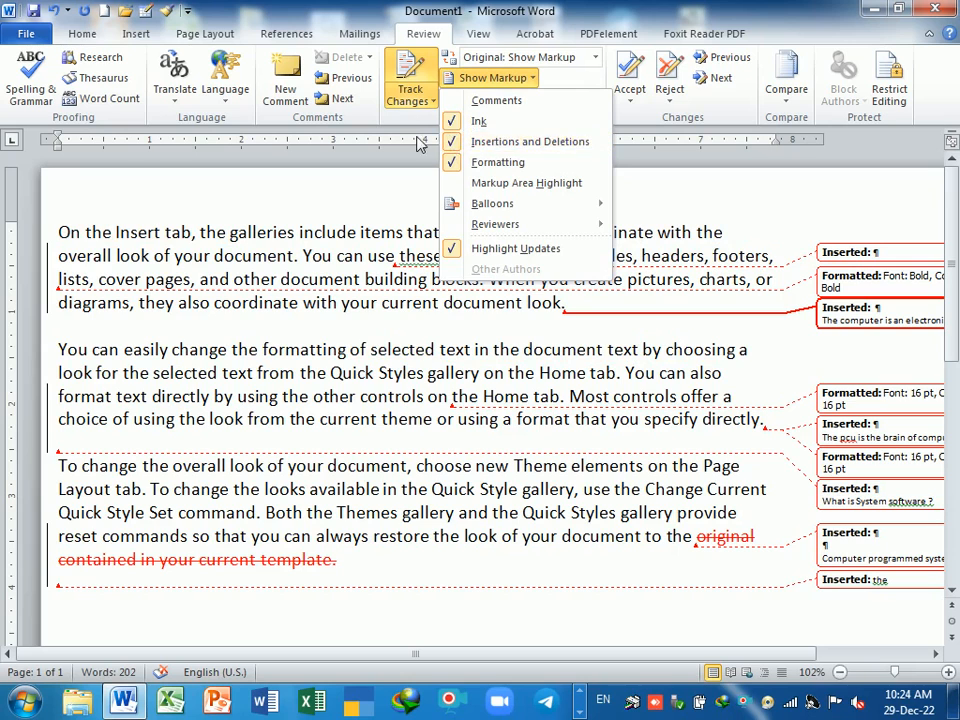
{"action": "left_click", "coordinate": [455, 142]}
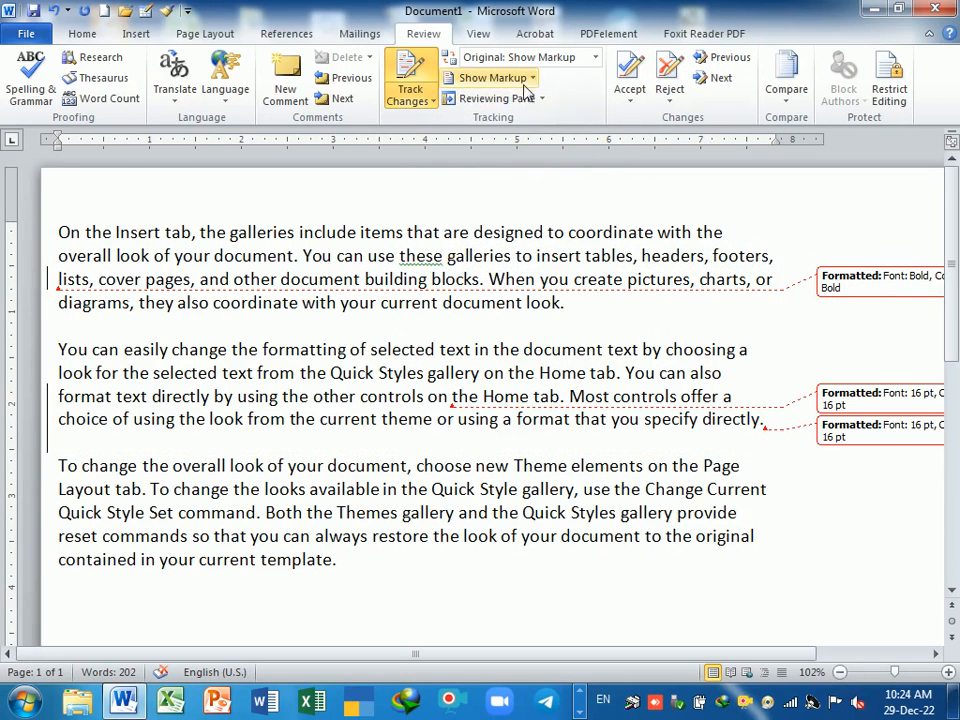
{"action": "left_click", "coordinate": [493, 77]}
{"action": "left_click", "coordinate": [459, 163]}
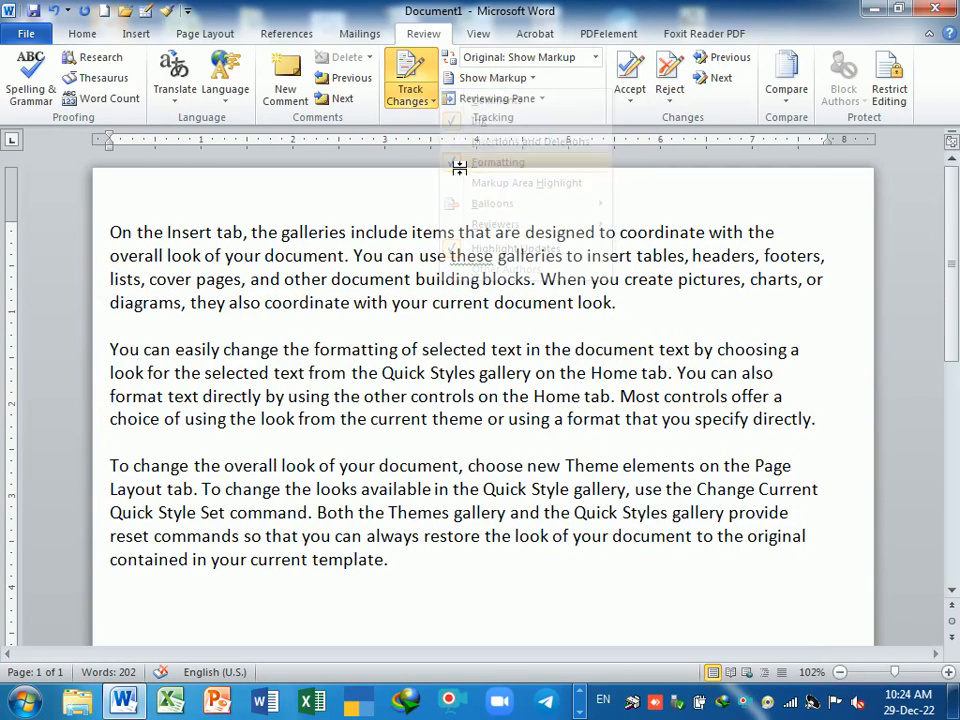
{"action": "double_click", "coordinate": [420, 565]}
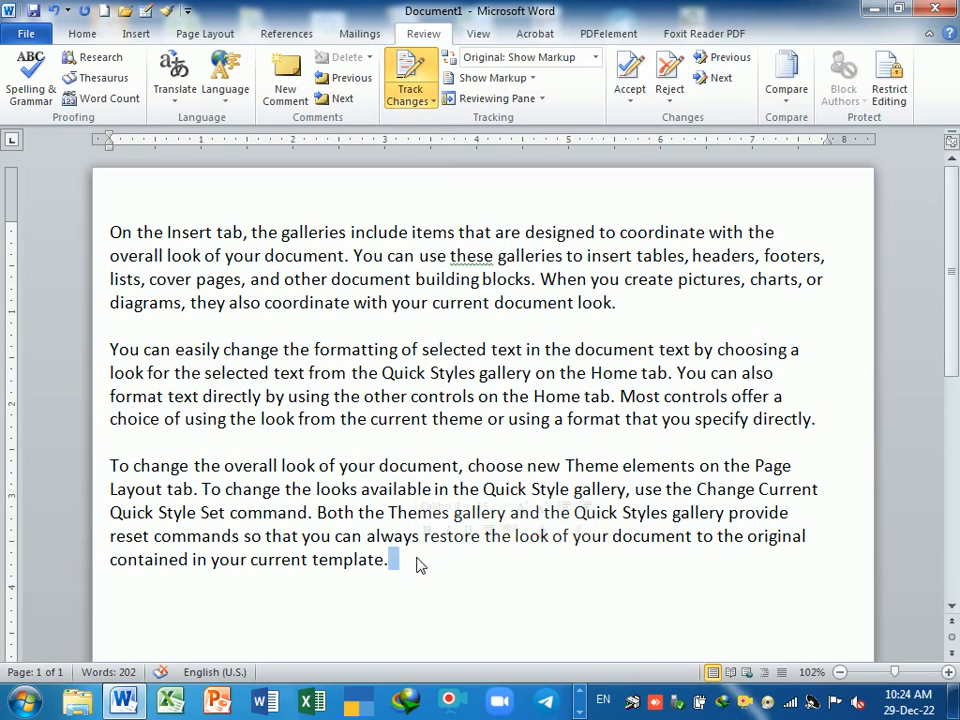
{"action": "key", "text": "Return"}
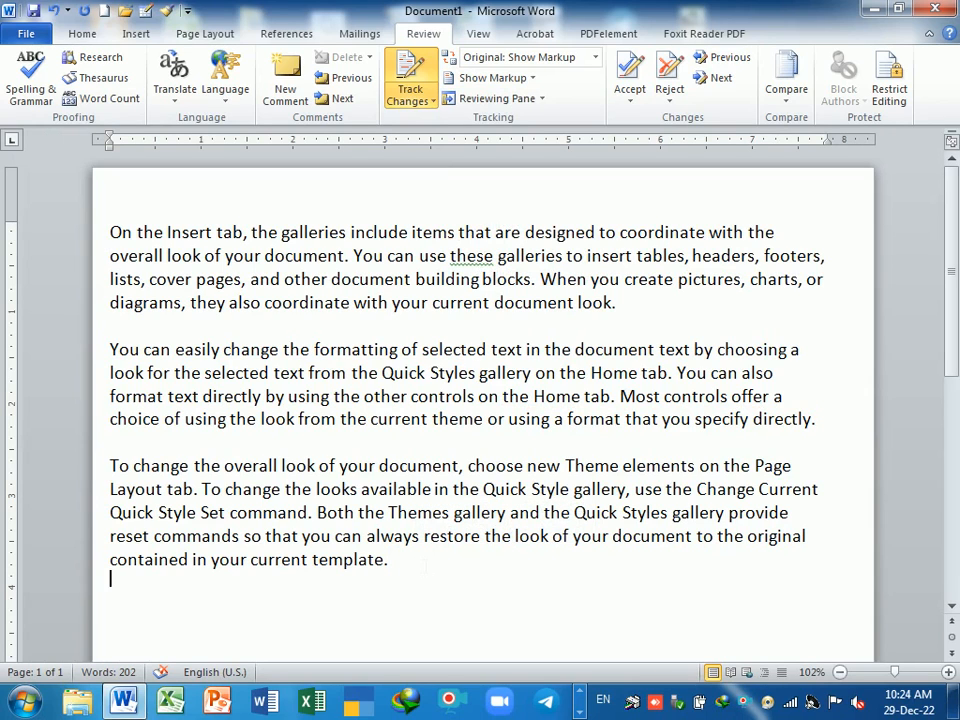
{"action": "type", "text": "the cmthe"}
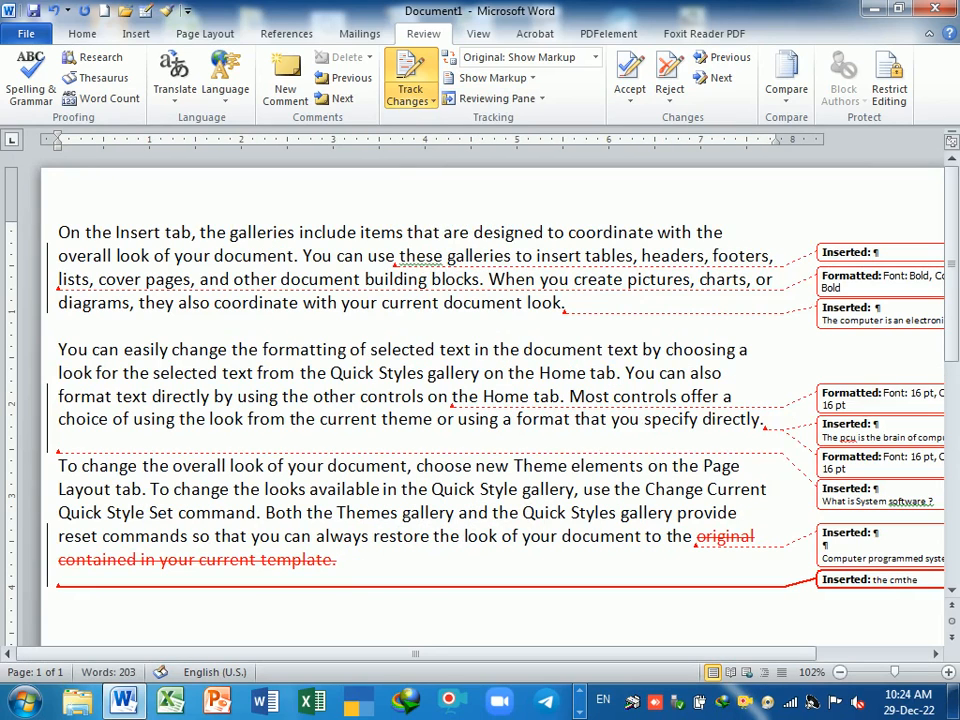
- Toggle ink, insertion/deletion and formatting markup again and type 'the' after 'template.'
{"action": "left_click", "coordinate": [528, 77]}
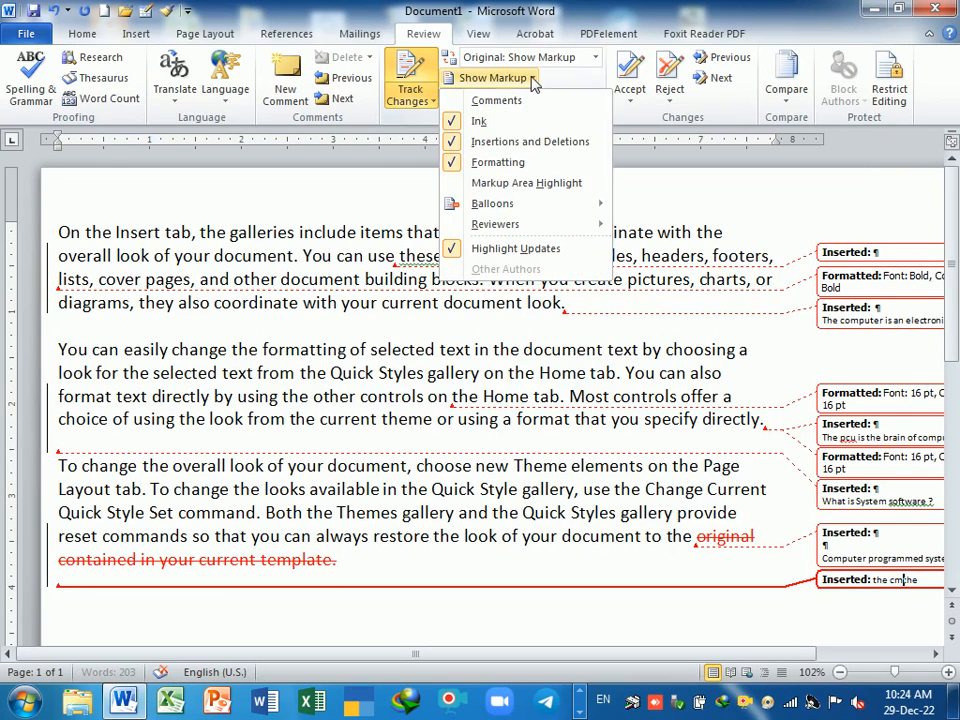
{"action": "left_click", "coordinate": [470, 121]}
{"action": "left_click", "coordinate": [493, 77]}
{"action": "left_click", "coordinate": [500, 141]}
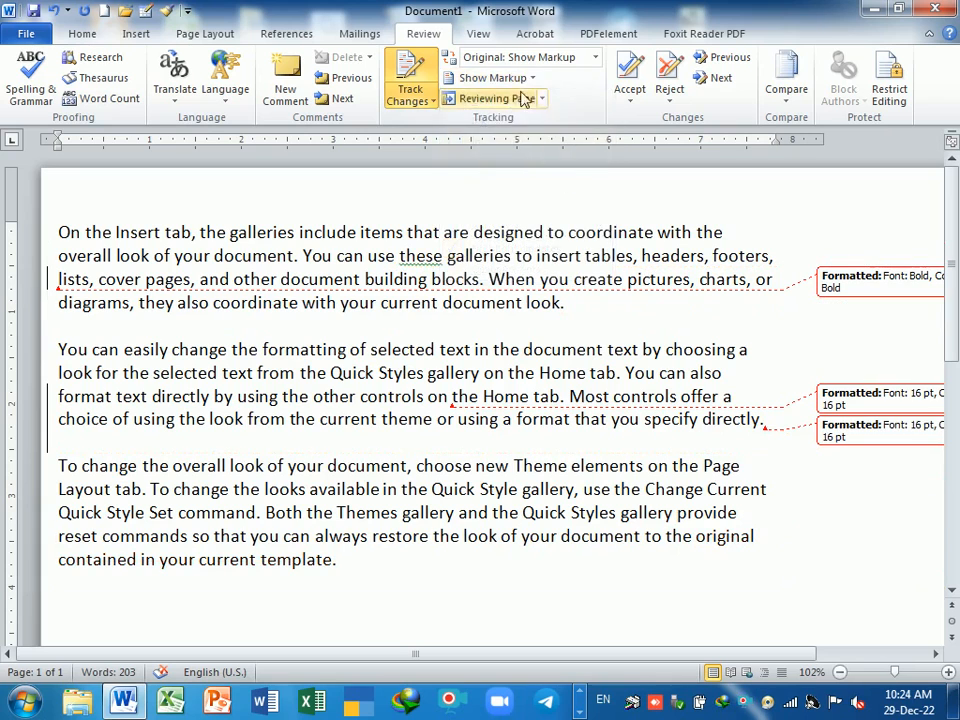
{"action": "left_click", "coordinate": [493, 77]}
{"action": "left_click", "coordinate": [460, 162]}
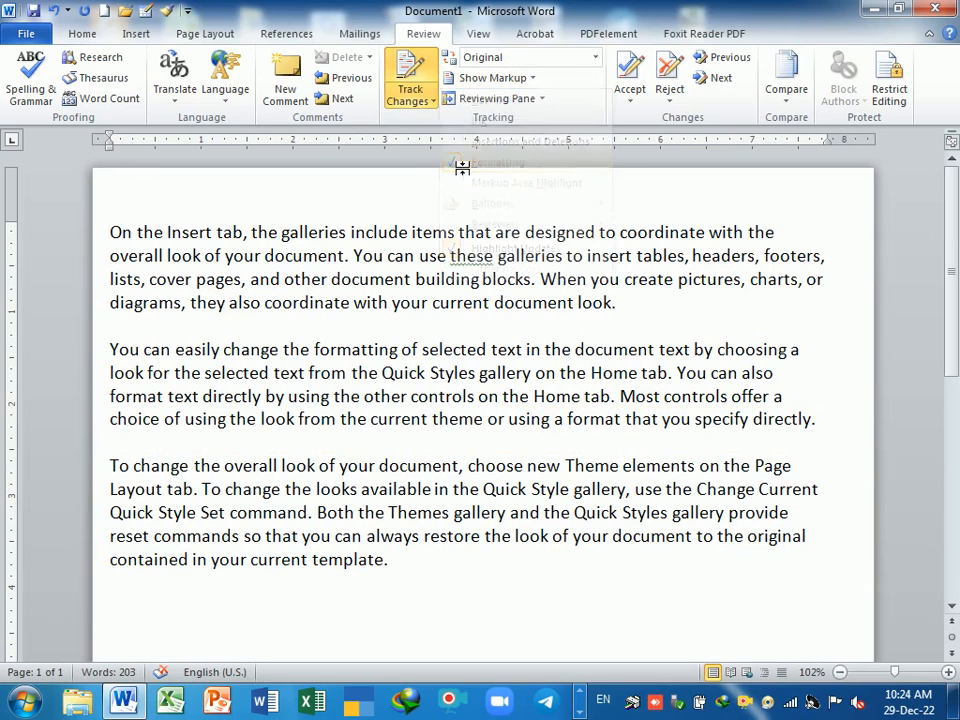
{"action": "double_click", "coordinate": [459, 566]}
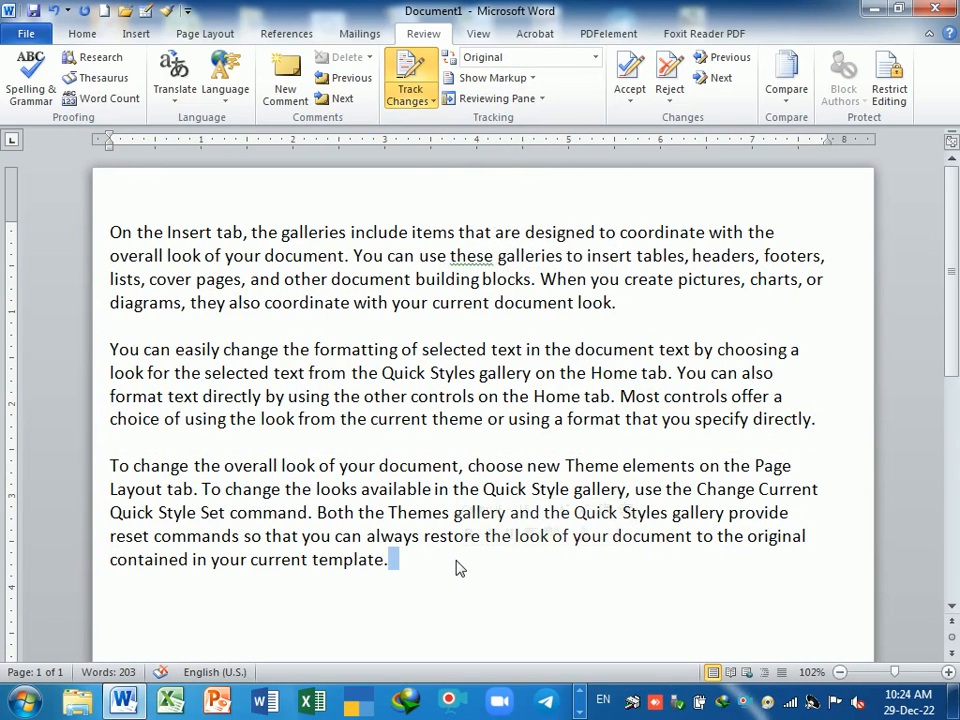
{"action": "type", "text": "the cmthe"}
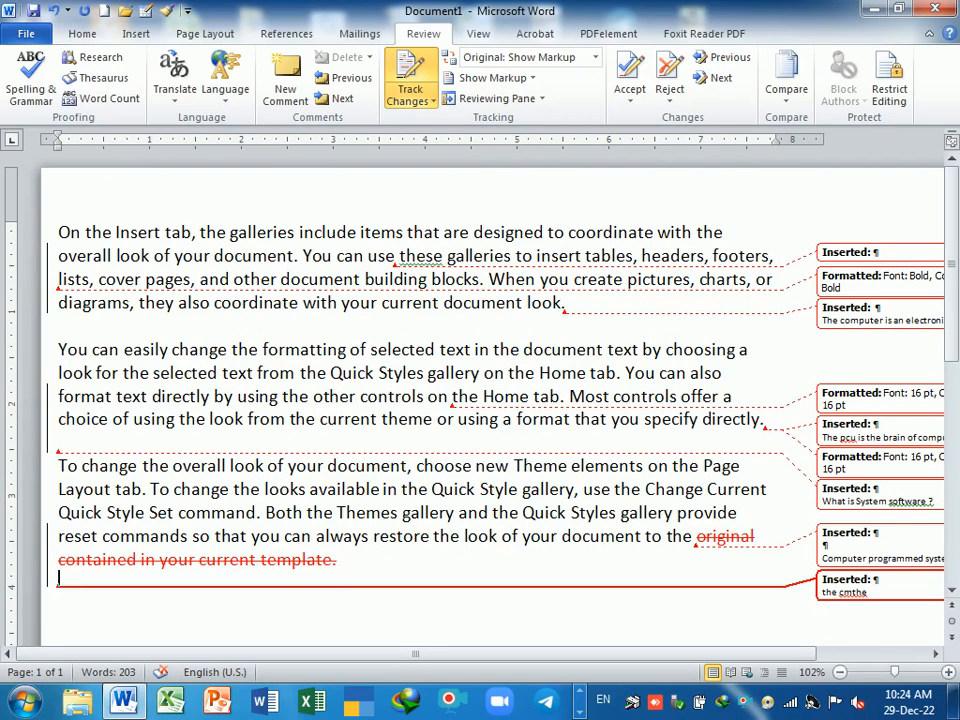
- Set Show Markup Balloons to Show All Revisions Inline
{"action": "left_click", "coordinate": [534, 78]}
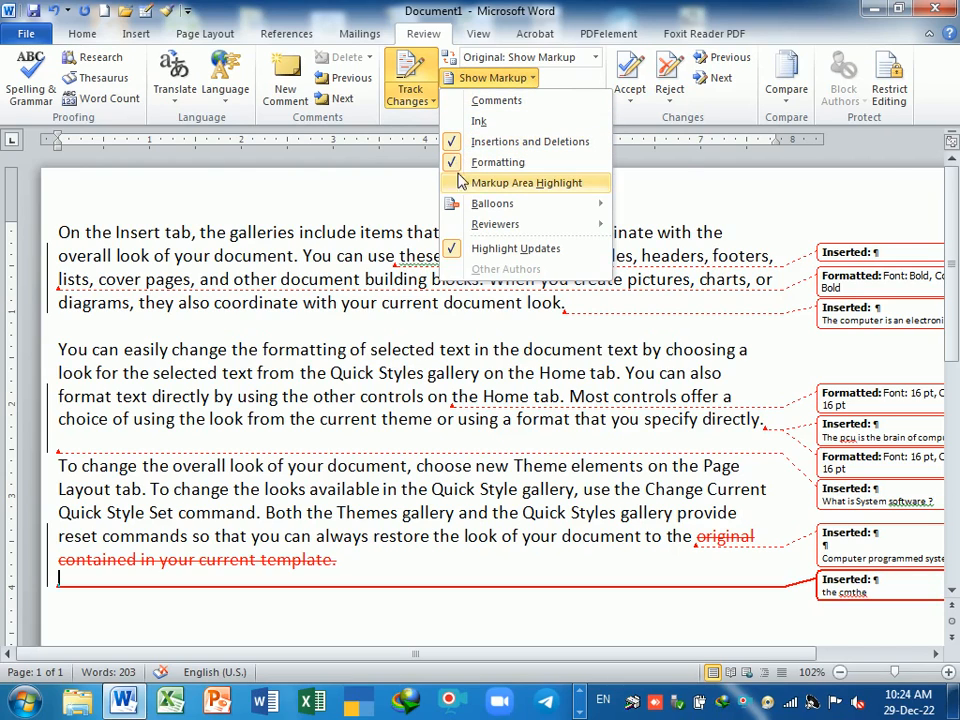
{"action": "mouse_move", "coordinate": [477, 212]}
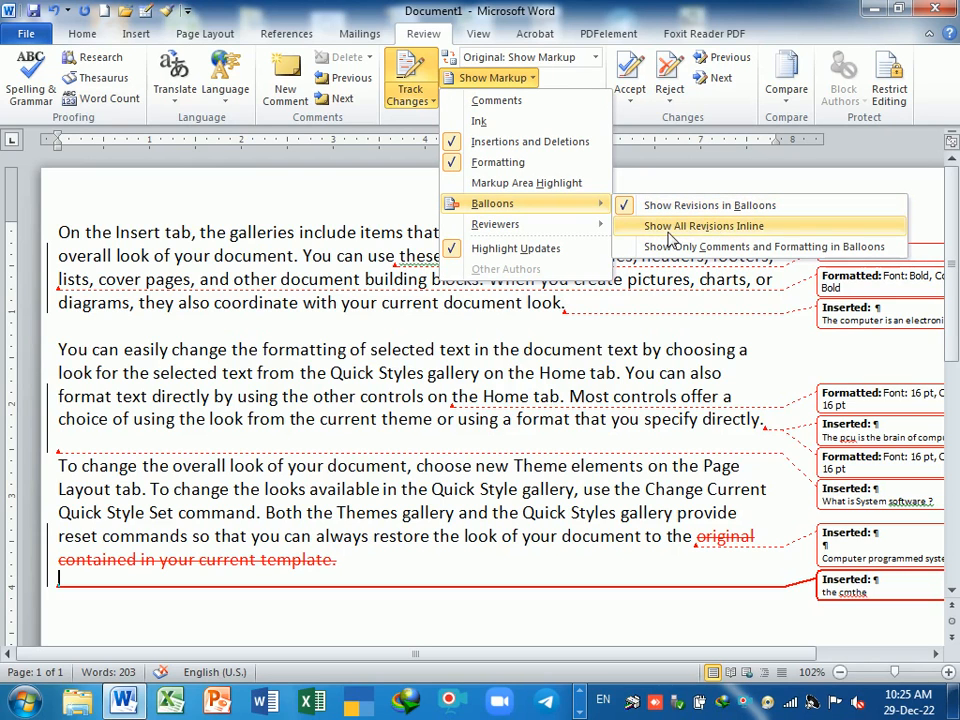
{"action": "left_click", "coordinate": [692, 229]}
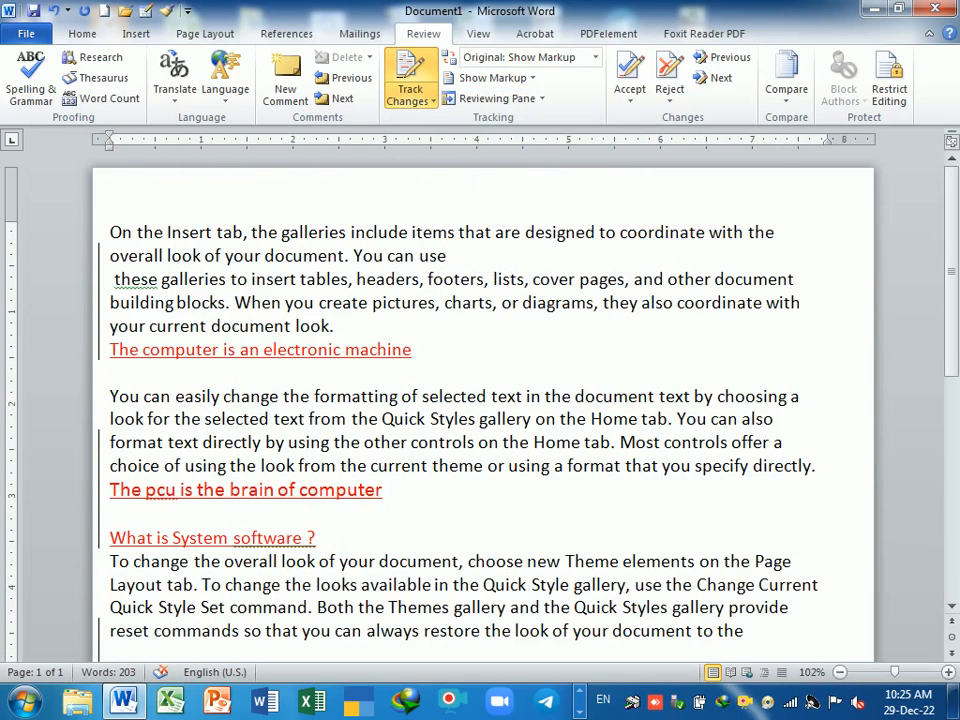
{"action": "scroll", "coordinate": [483, 410], "scroll_direction": "down", "scroll_amount": 3}
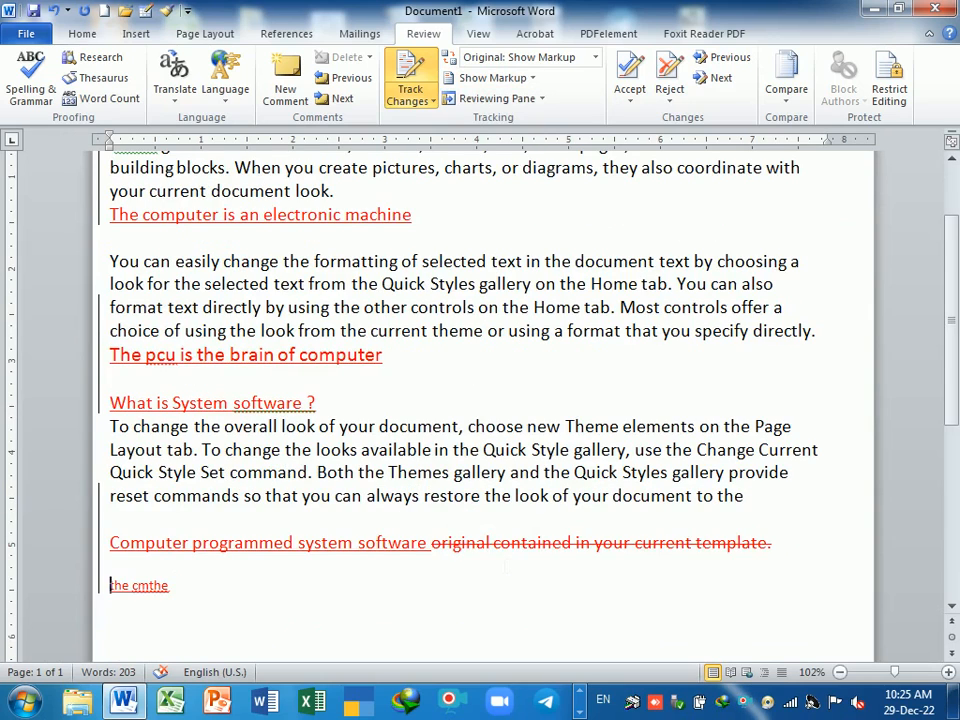
- Insert a tracked line 'computer program' after the paragraph ending 'to the'
{"action": "scroll", "coordinate": [483, 410], "scroll_direction": "up", "scroll_amount": 2}
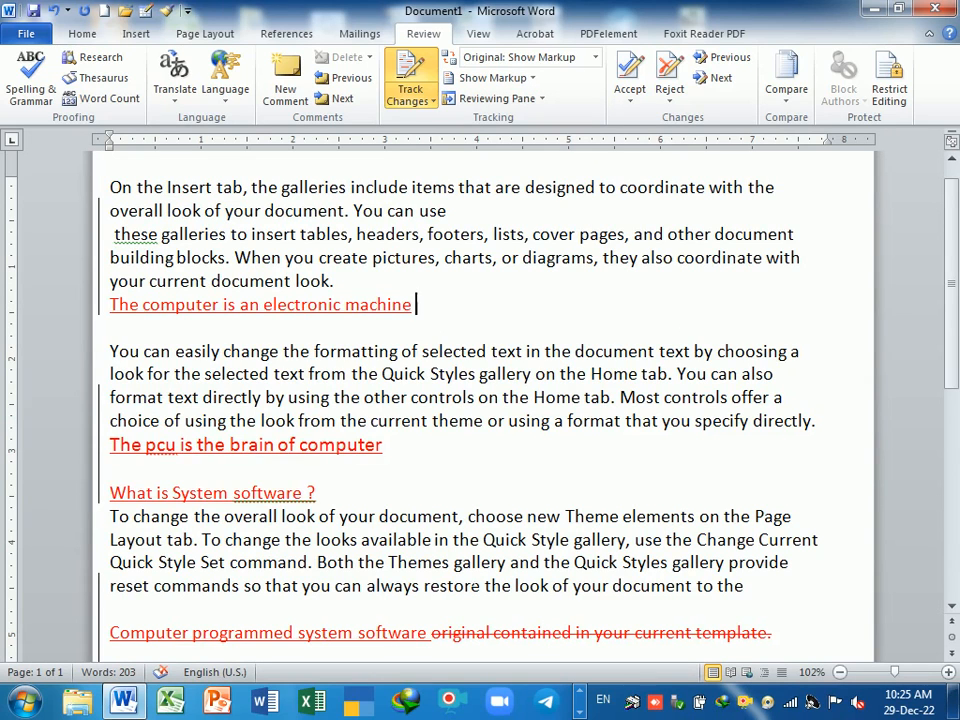
{"action": "scroll", "coordinate": [365, 603], "scroll_direction": "down", "scroll_amount": 2}
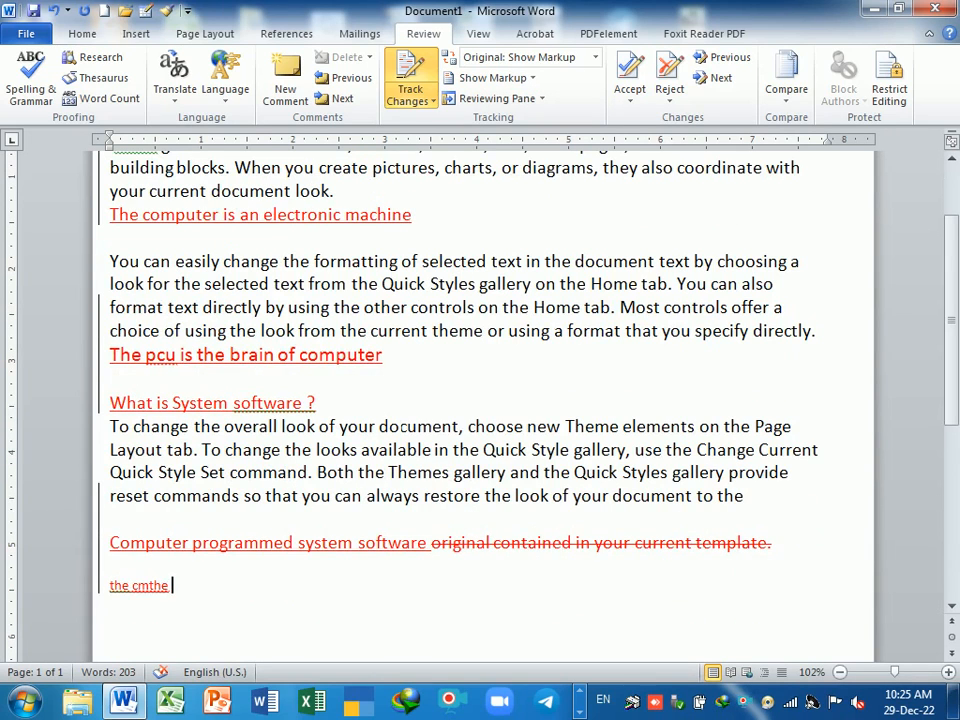
{"action": "key", "text": "Return"}
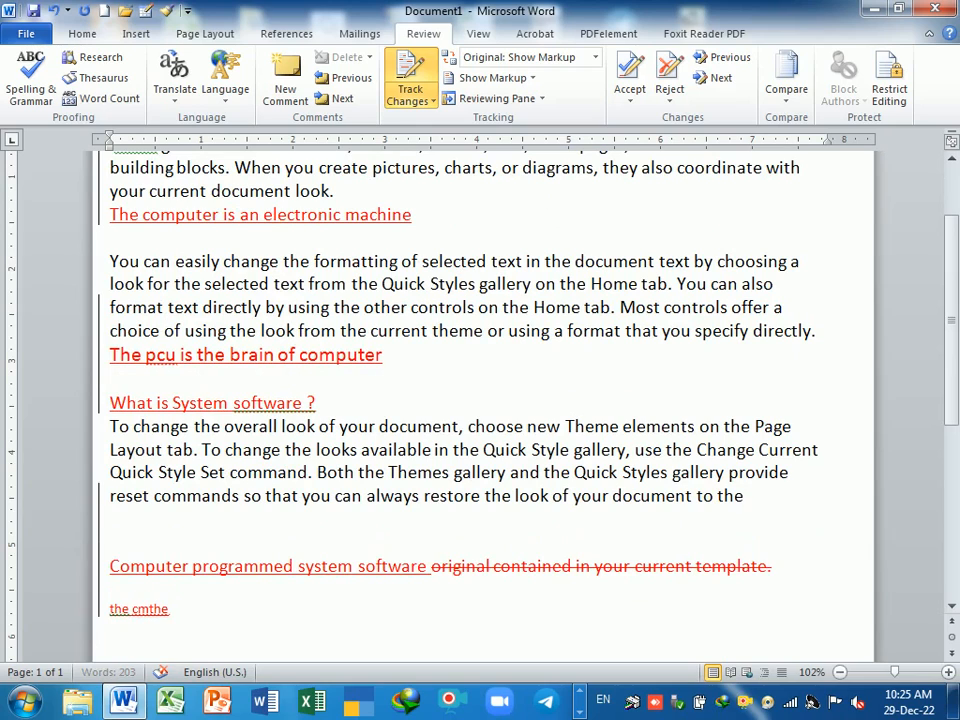
{"action": "type", "text": "computer program"}
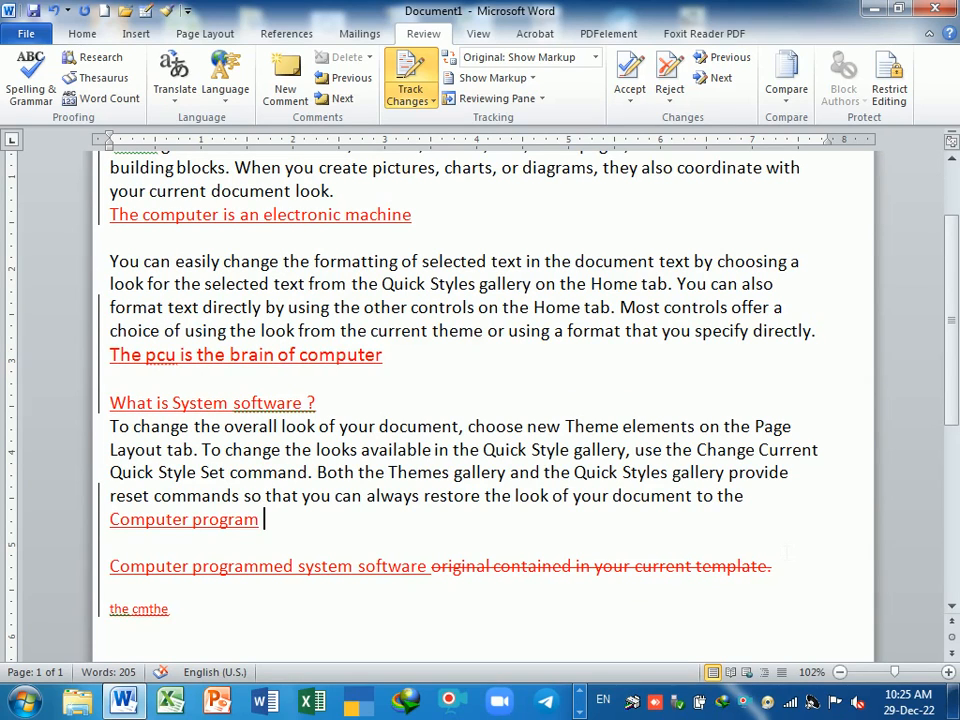
- Set Balloons to Show Only Comments and Formatting, then to Show Revisions in Balloons
{"action": "left_click", "coordinate": [532, 79]}
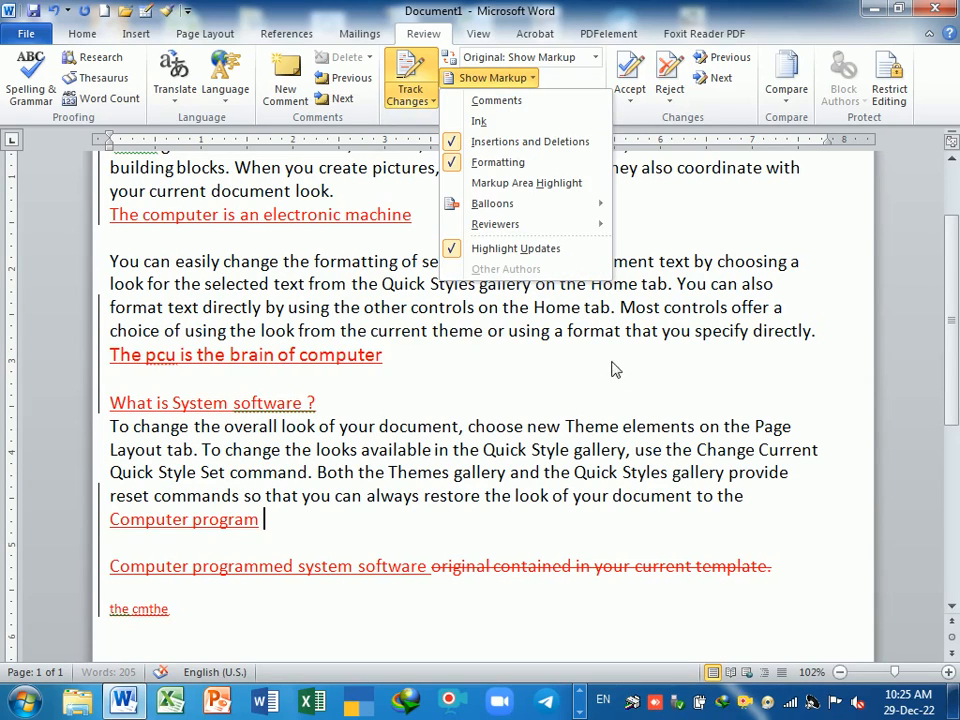
{"action": "mouse_move", "coordinate": [585, 203]}
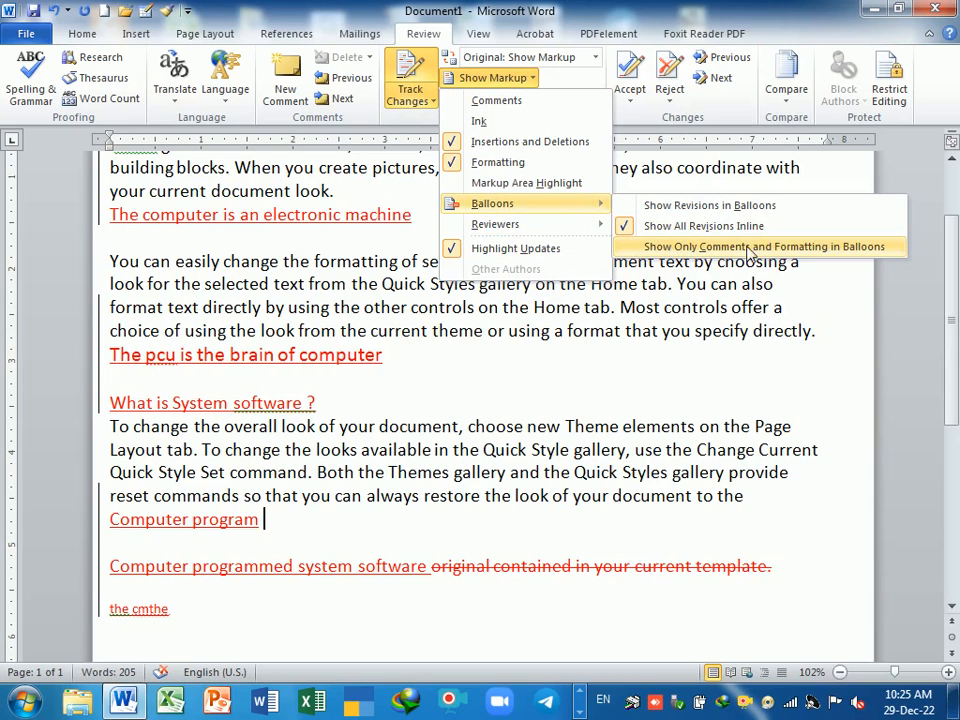
{"action": "left_click", "coordinate": [690, 247]}
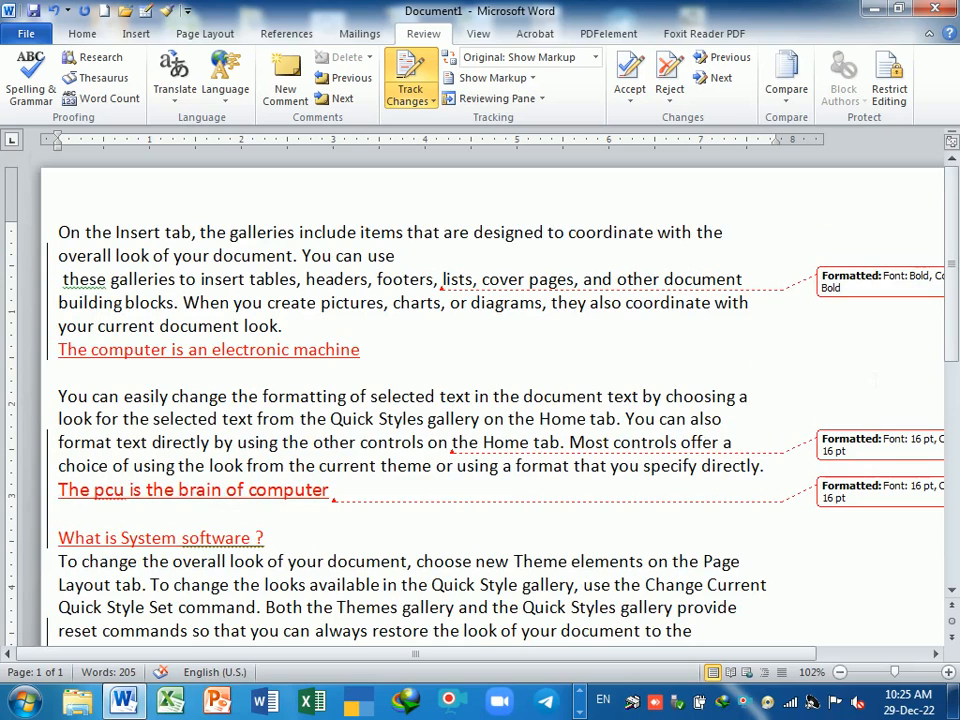
{"action": "scroll", "coordinate": [400, 400], "scroll_direction": "down", "scroll_amount": 2}
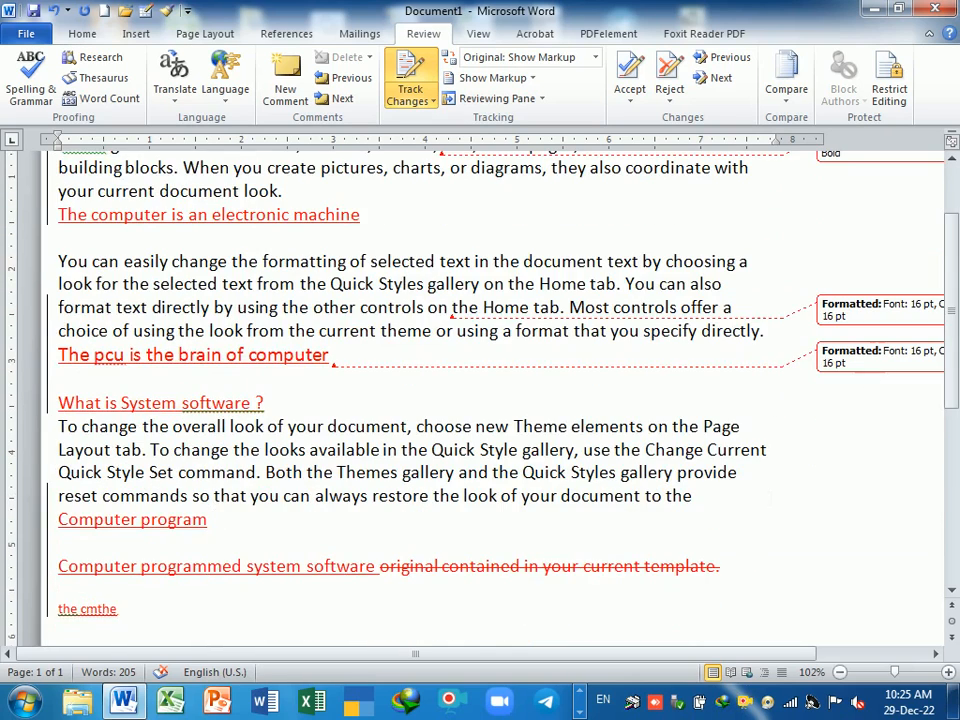
{"action": "scroll", "coordinate": [400, 400], "scroll_direction": "up", "scroll_amount": 1}
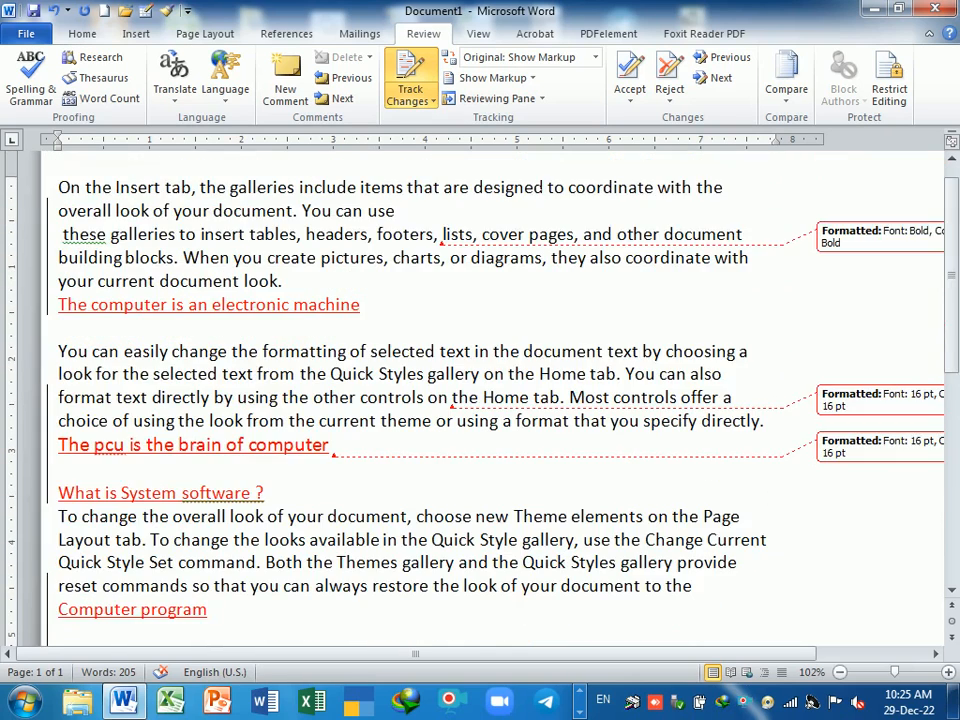
{"action": "left_click", "coordinate": [531, 78]}
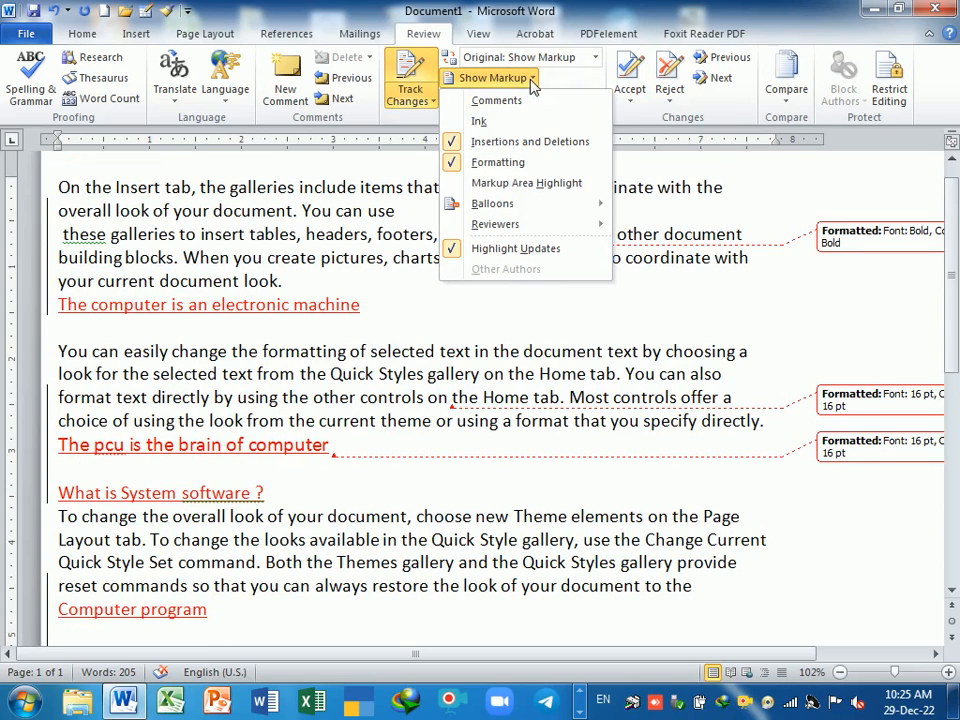
{"action": "mouse_move", "coordinate": [520, 203]}
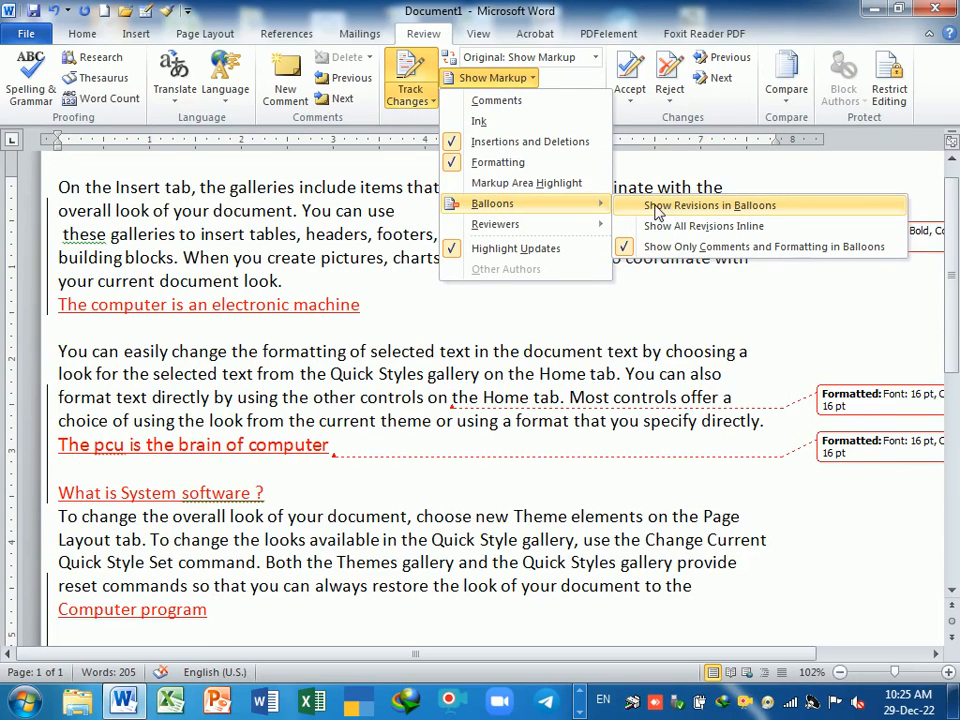
{"action": "left_click", "coordinate": [662, 210]}
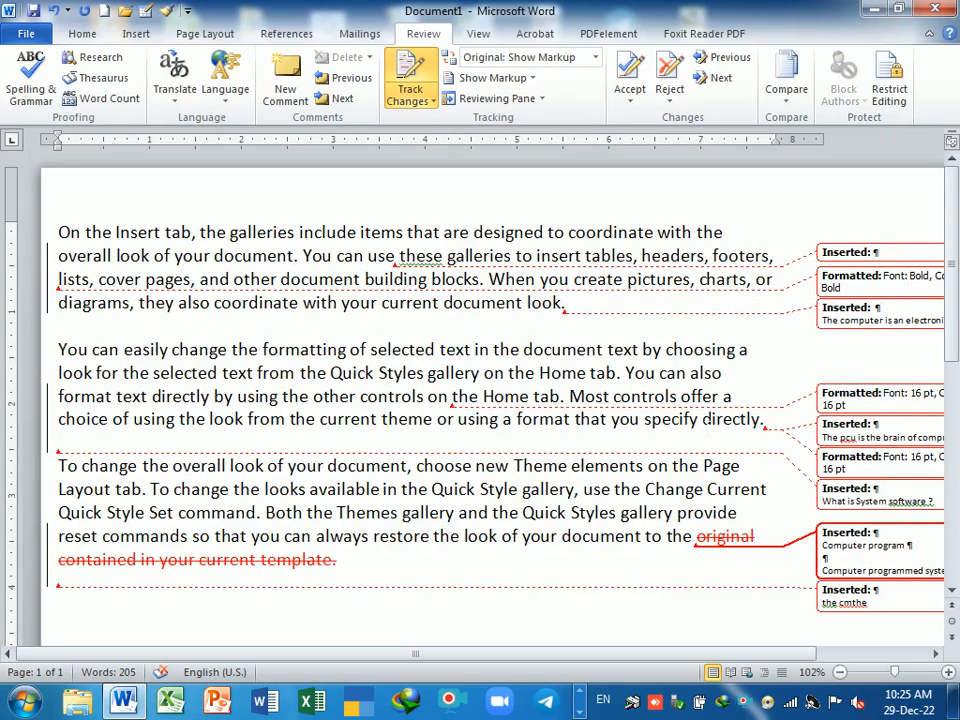
- Switch to the Original view and turn Track Changes off
{"action": "left_click", "coordinate": [520, 57]}
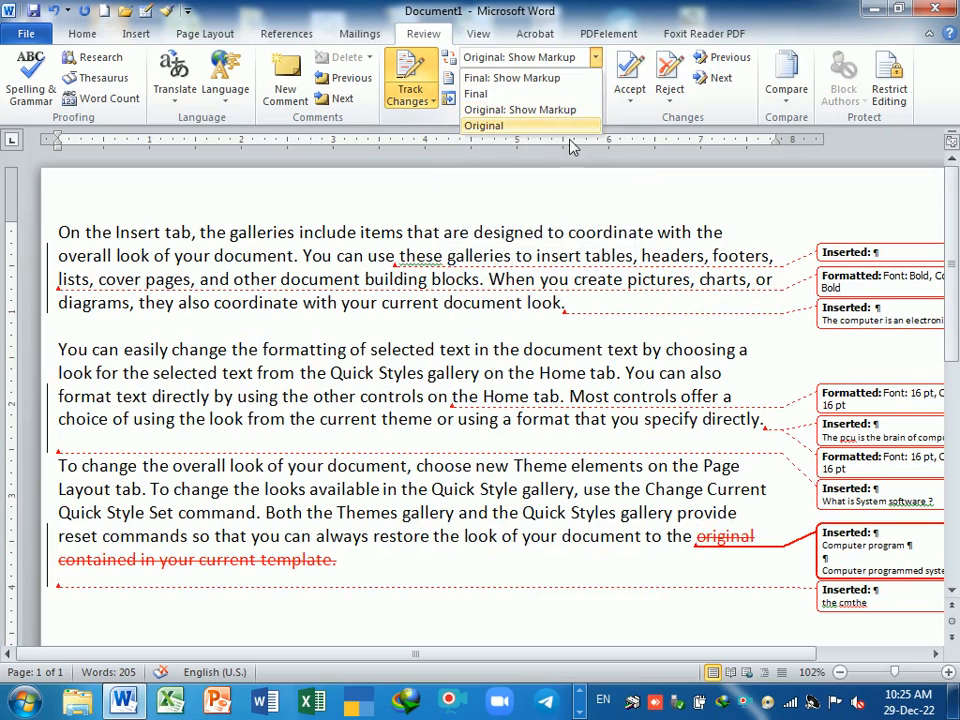
{"action": "left_click", "coordinate": [528, 131]}
{"action": "left_click", "coordinate": [412, 96]}
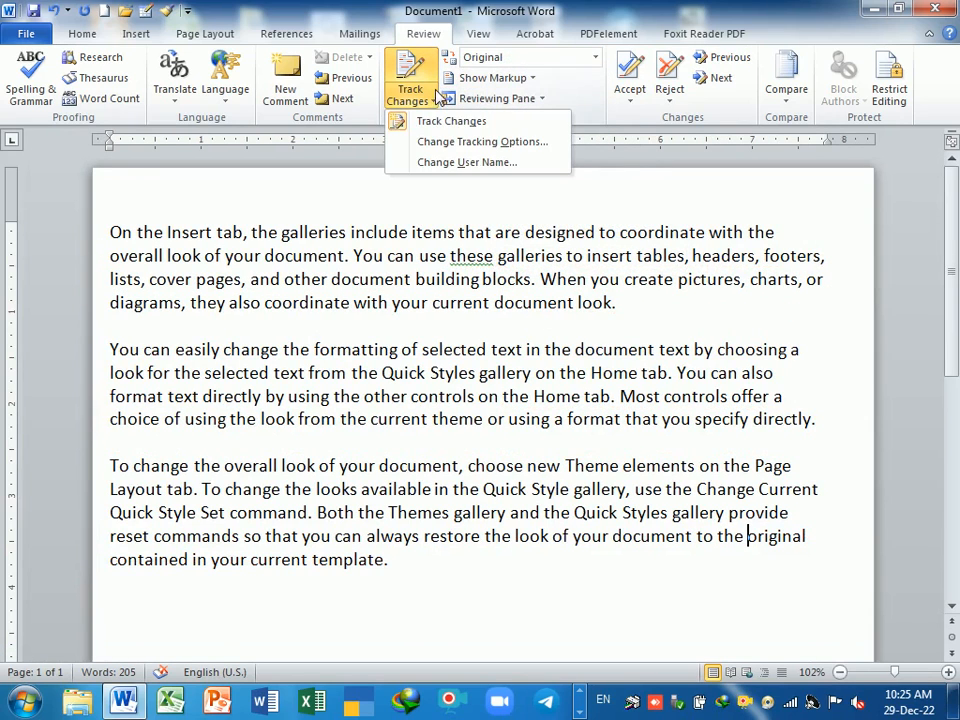
{"action": "left_click", "coordinate": [420, 65]}
- Type and undo 'the' between paragraphs two and three, then turn tracking on with markup
{"action": "left_click", "coordinate": [110, 442]}
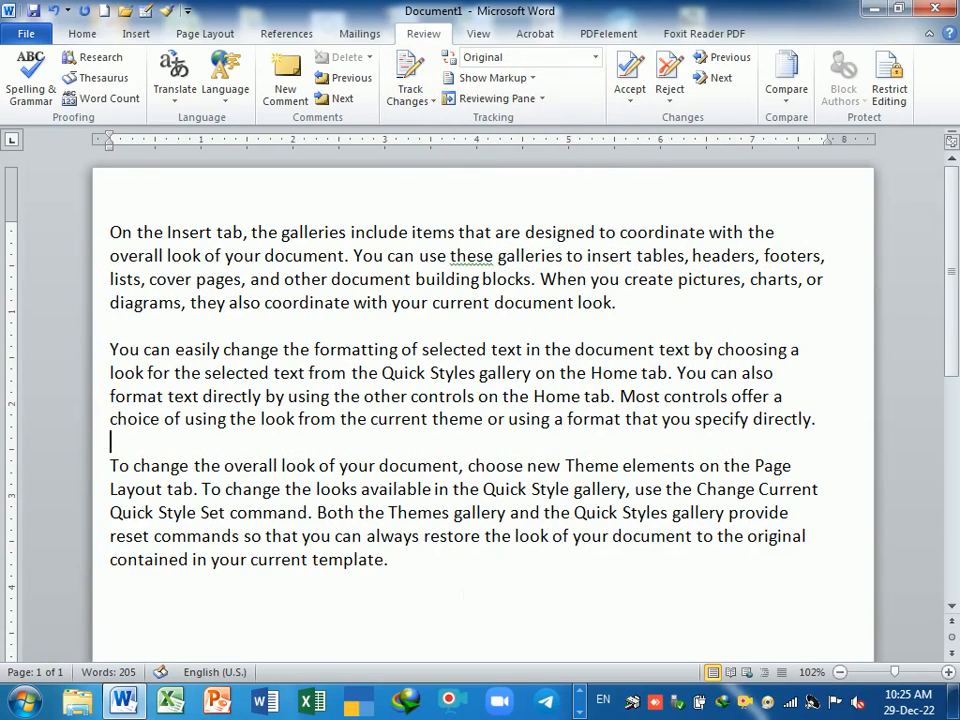
{"action": "type", "text": "the"}
{"action": "key", "text": "ctrl+z"}
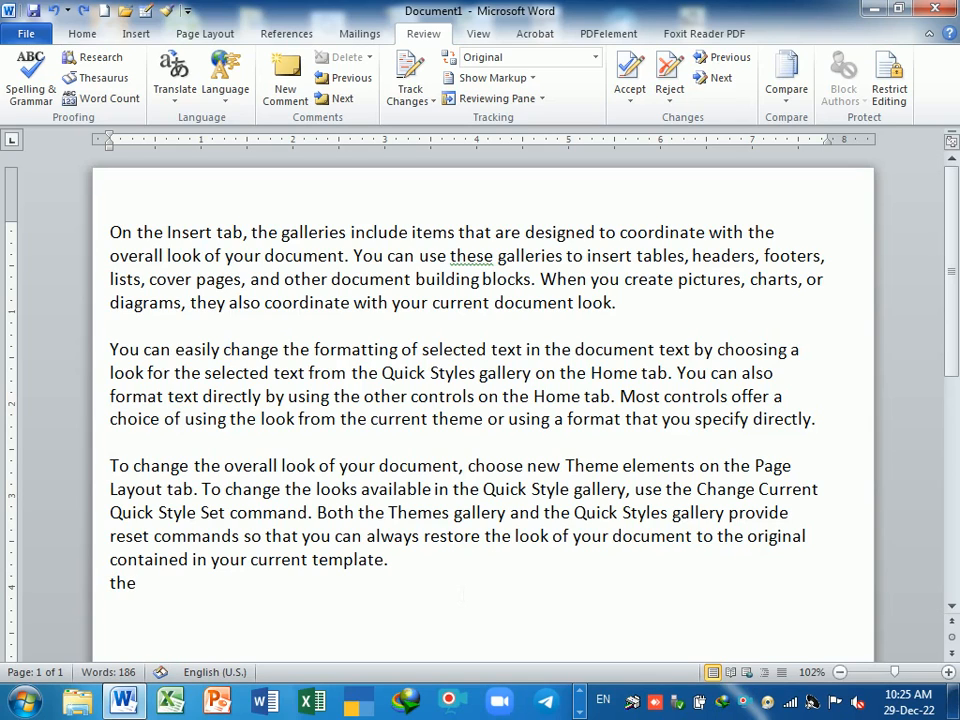
{"action": "key", "text": "ctrl+z"}
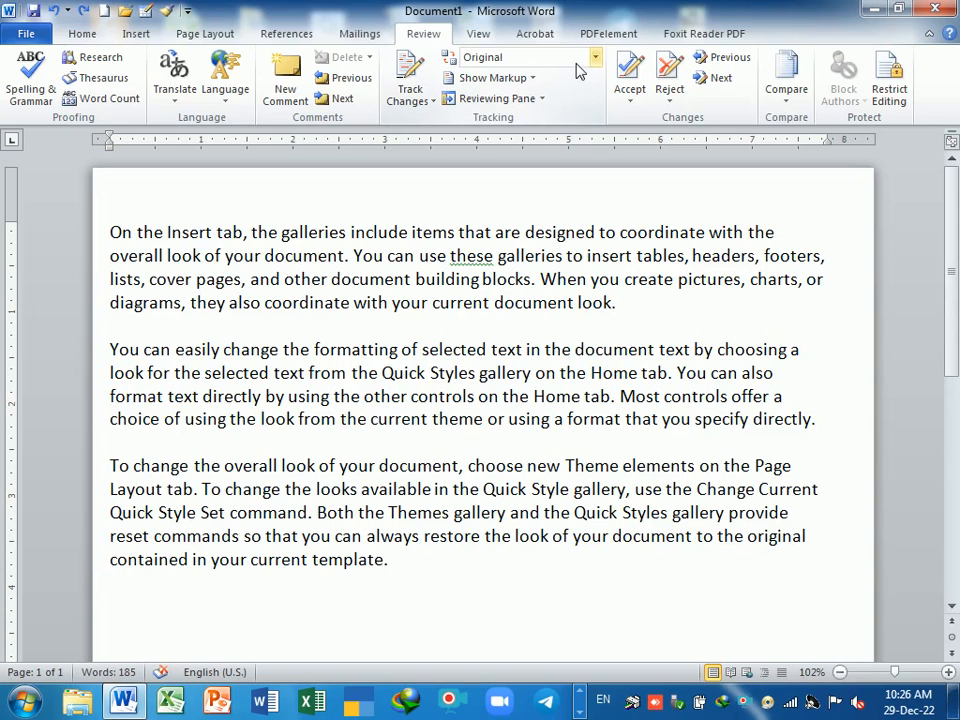
{"action": "left_click", "coordinate": [408, 82]}
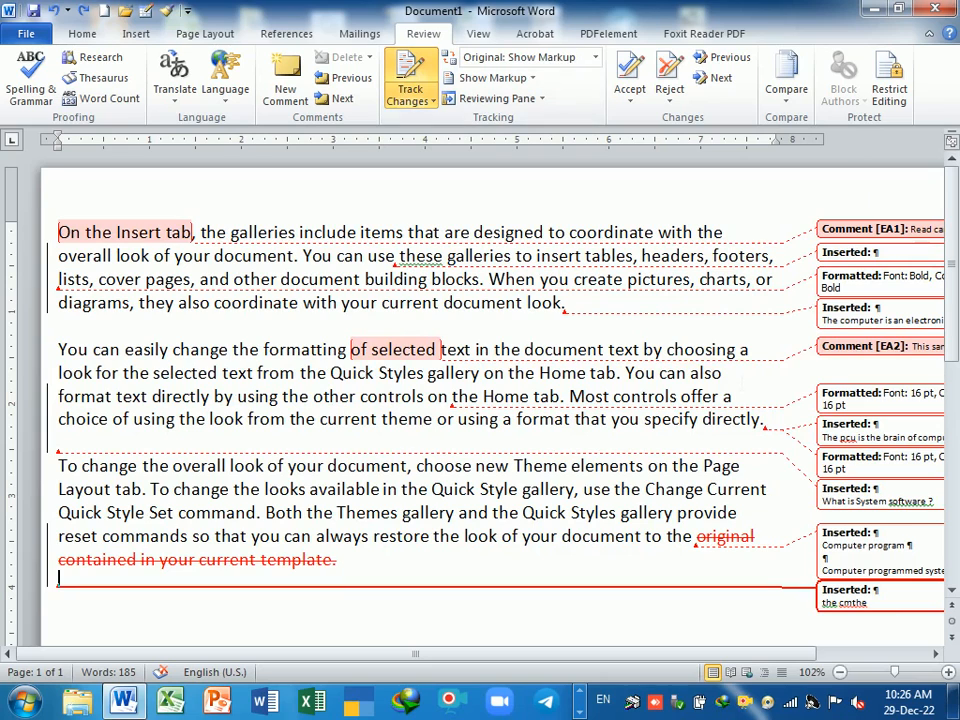
- Set Balloons to Show All Revisions Inline, then to Show Only Comments and Formatting in Balloons
{"action": "left_click", "coordinate": [533, 79]}
{"action": "mouse_move", "coordinate": [540, 214]}
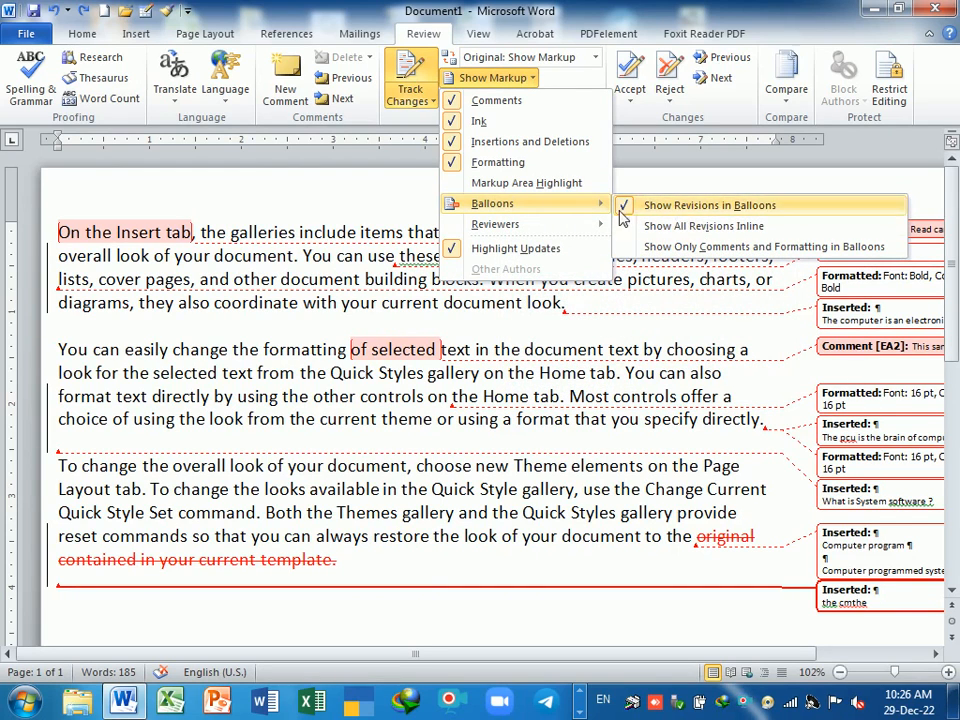
{"action": "left_click", "coordinate": [655, 229]}
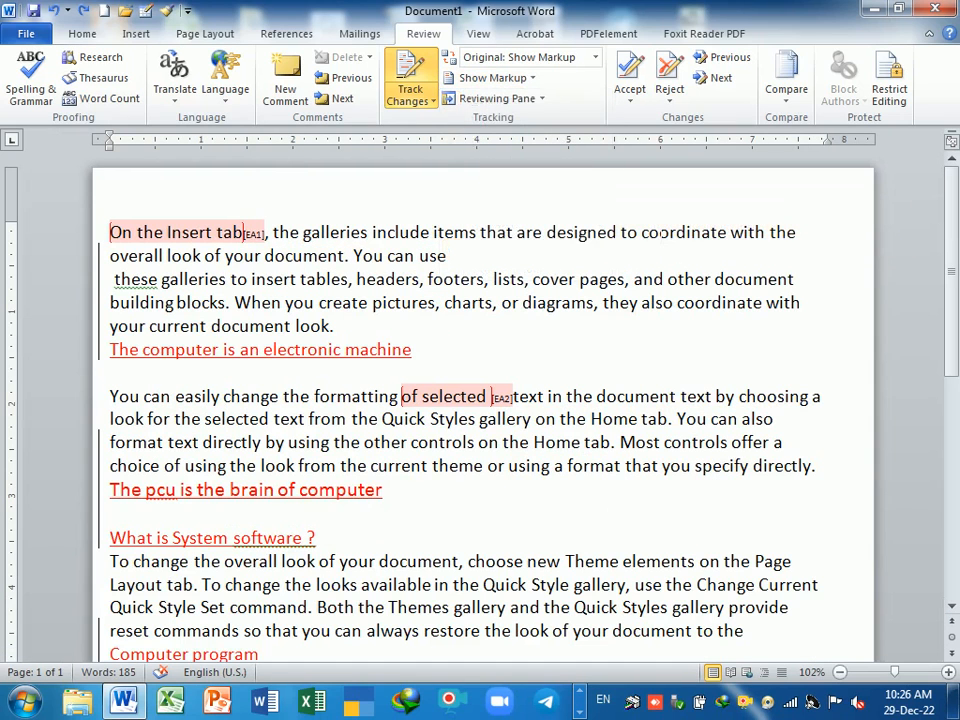
{"action": "left_click", "coordinate": [430, 101]}
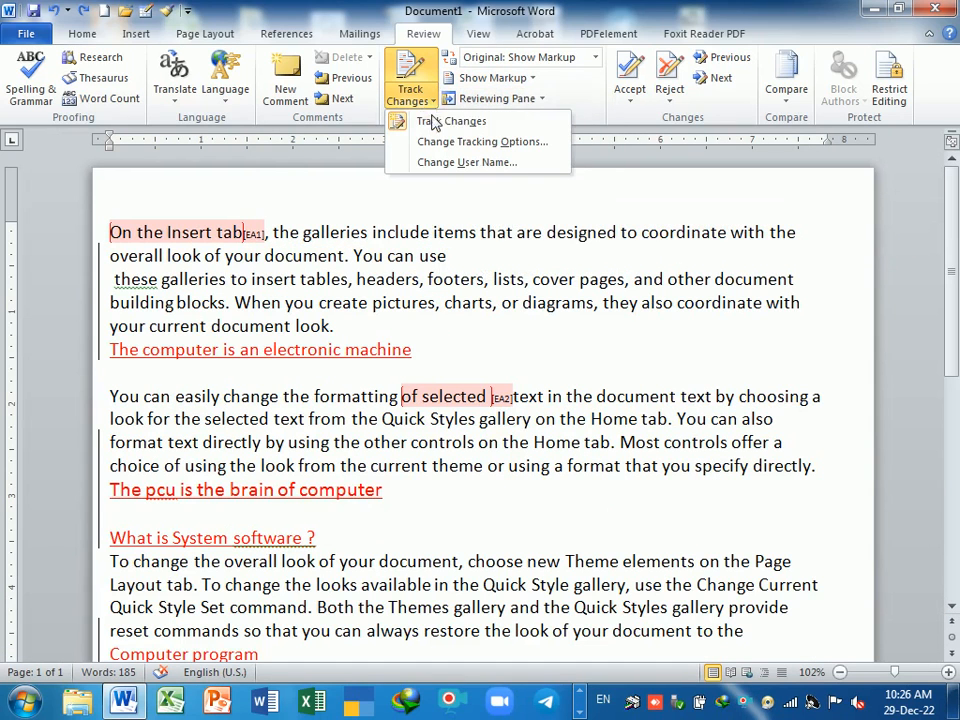
{"action": "left_click", "coordinate": [515, 80]}
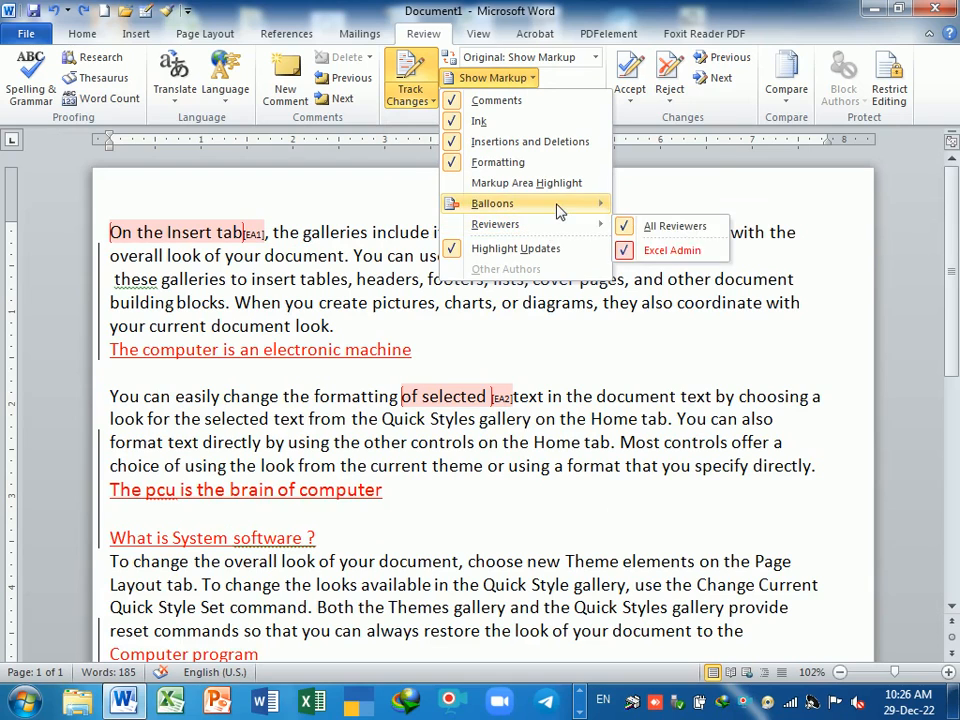
{"action": "left_click", "coordinate": [662, 250]}
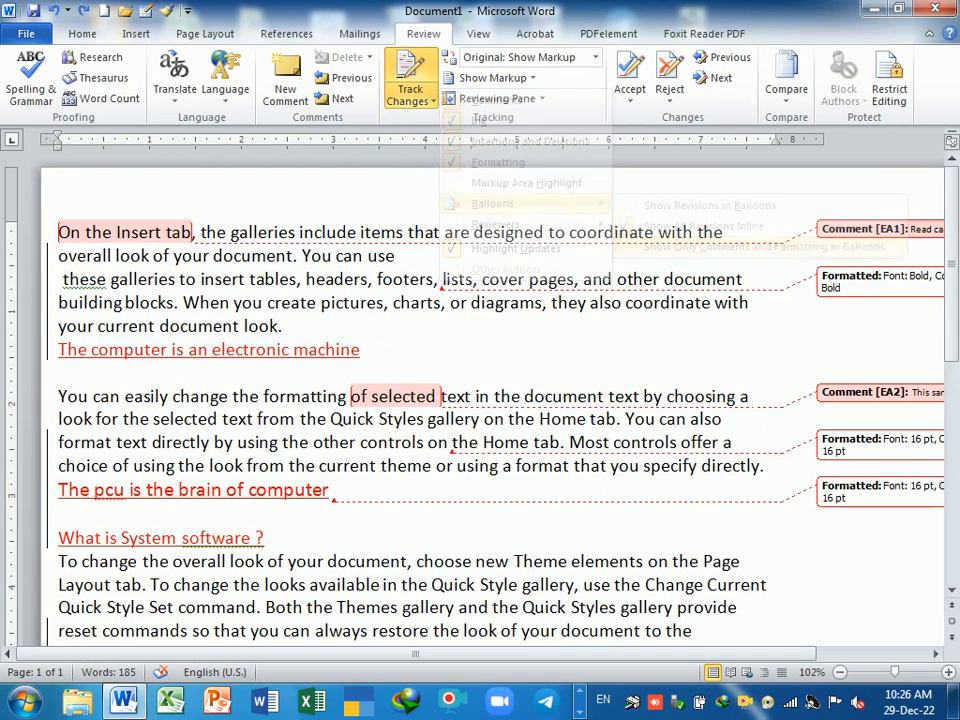
{"action": "scroll", "coordinate": [400, 400], "scroll_direction": "down", "scroll_amount": 1}
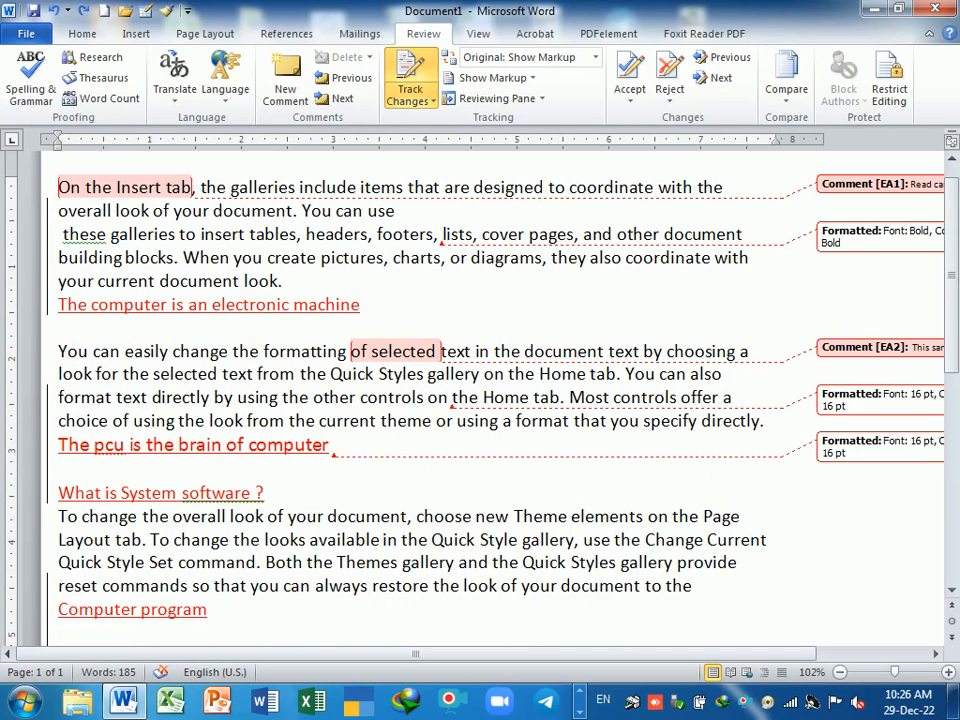
- In the vertical Reviewing Pane, step through comment EA1, the bold formatting and the computer sentence, then close it
{"action": "left_click", "coordinate": [541, 99]}
{"action": "left_click", "coordinate": [528, 128]}
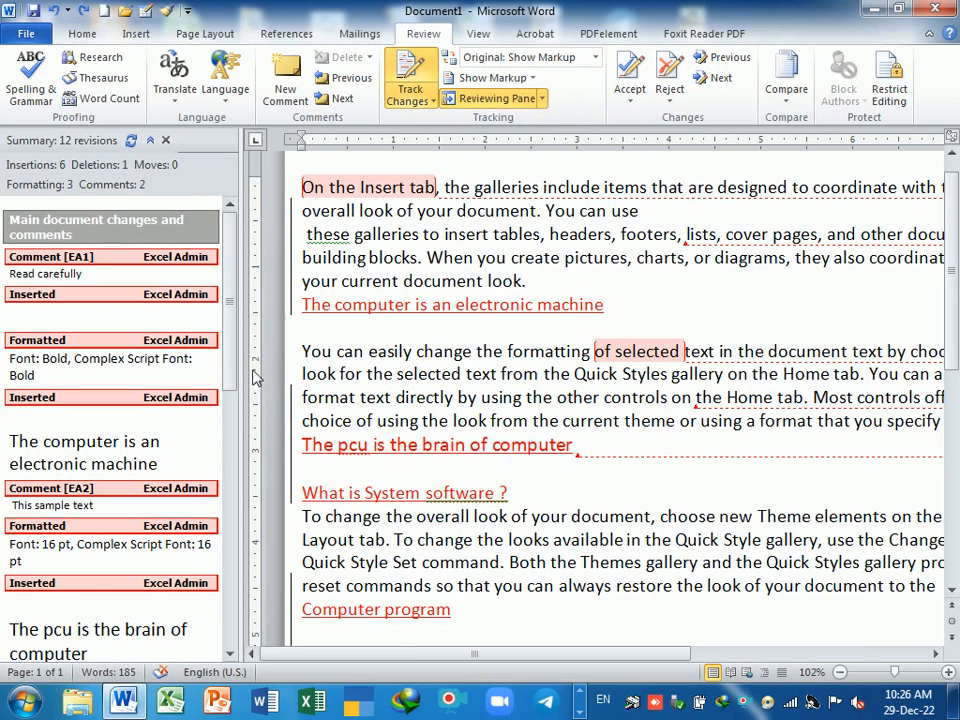
{"action": "left_click", "coordinate": [94, 262]}
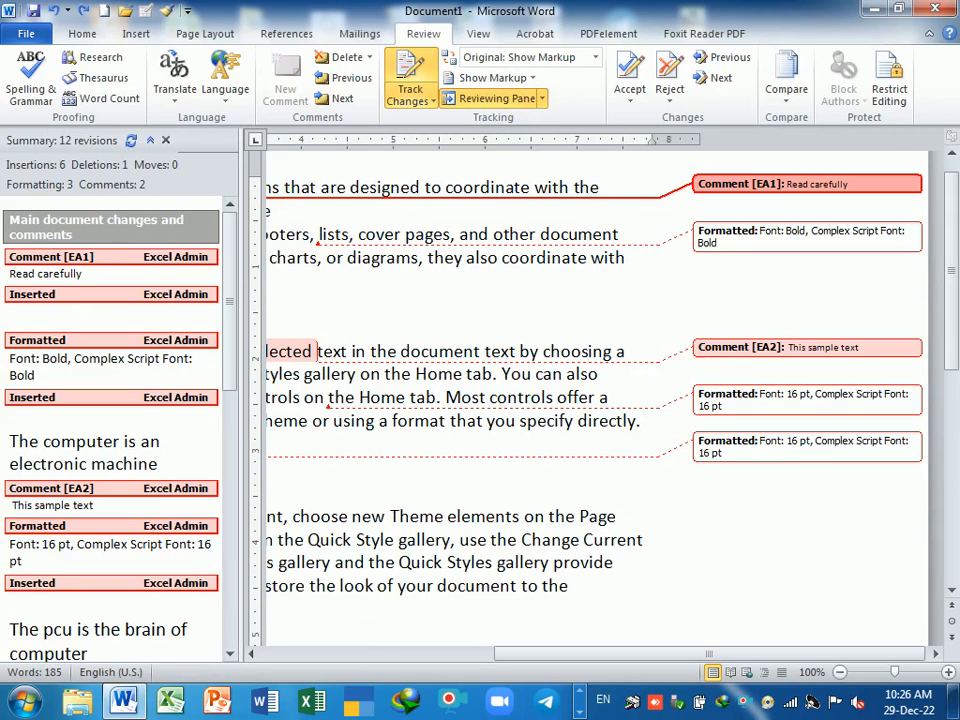
{"action": "left_click", "coordinate": [70, 297]}
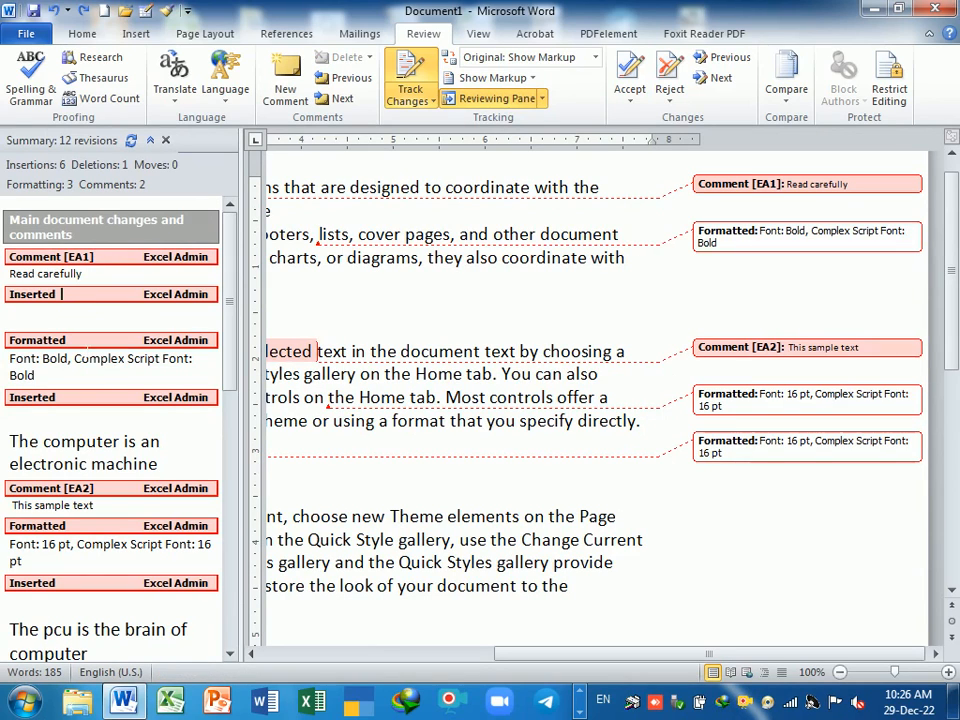
{"action": "left_click", "coordinate": [88, 344]}
{"action": "left_click", "coordinate": [146, 398]}
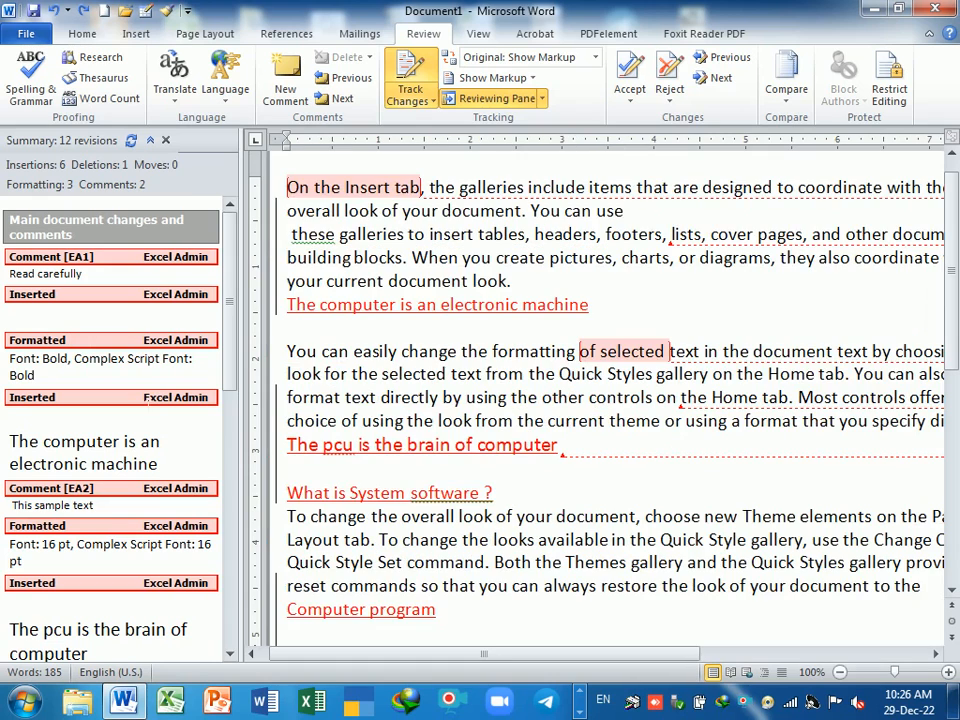
{"action": "left_click", "coordinate": [166, 140]}
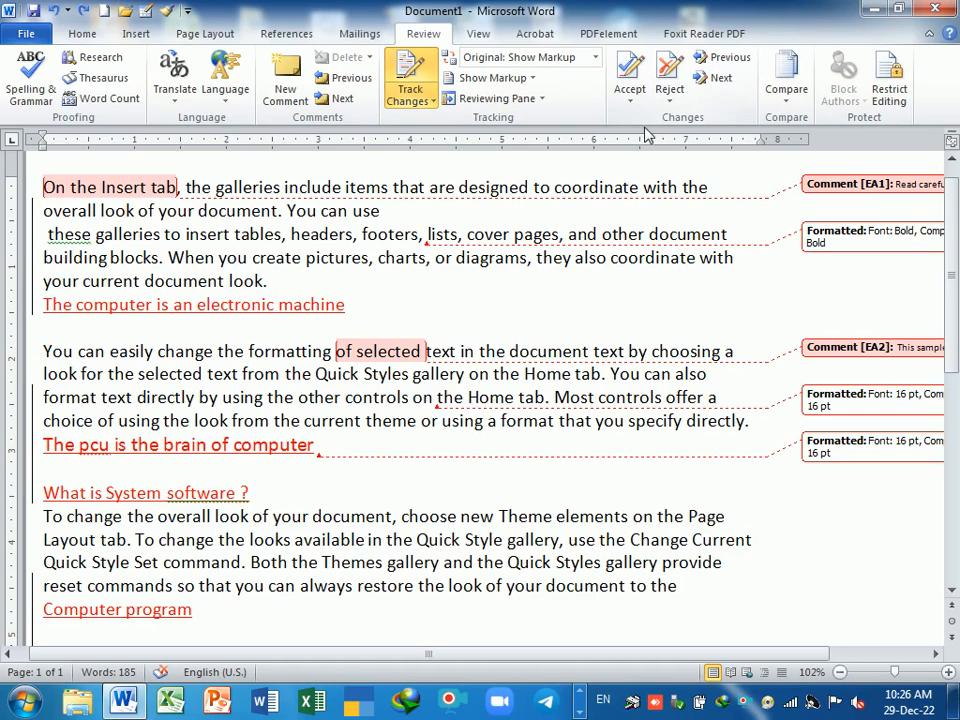
- Accept changes one by one with Accept and Move to Next, continuing from the document start
{"action": "left_click", "coordinate": [631, 97]}
{"action": "left_click", "coordinate": [551, 237]}
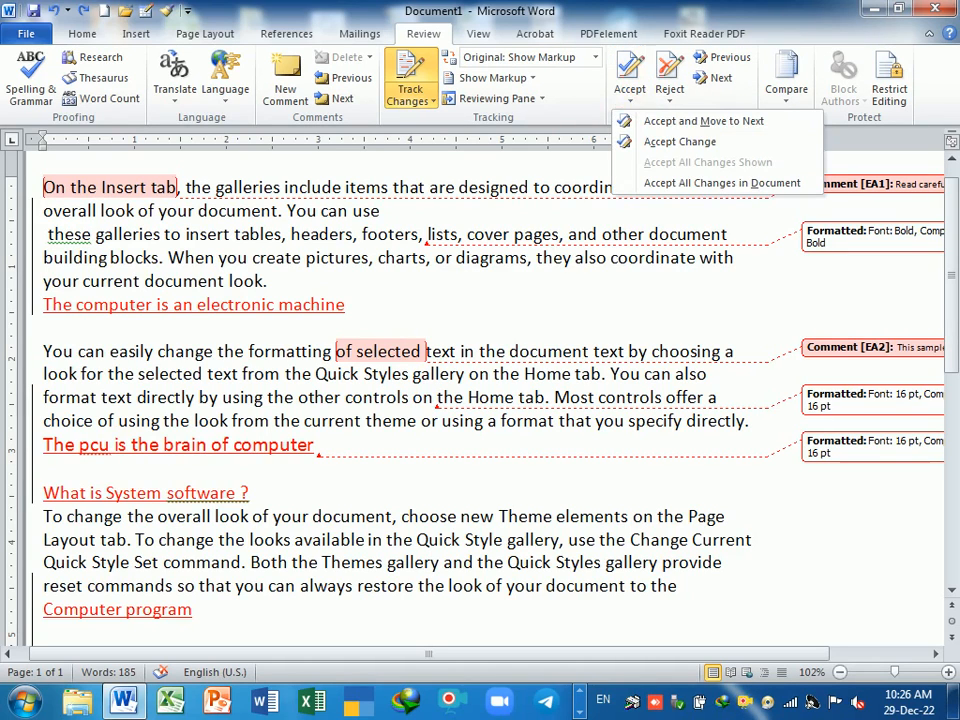
{"action": "left_click", "coordinate": [632, 102]}
{"action": "left_click", "coordinate": [648, 122]}
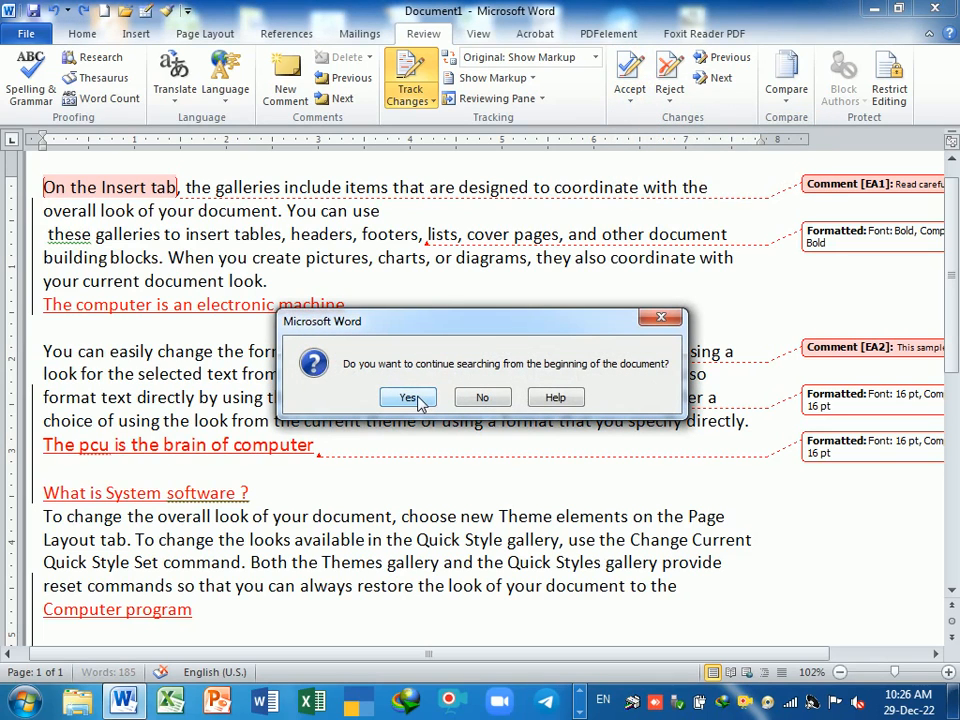
{"action": "left_click", "coordinate": [409, 398]}
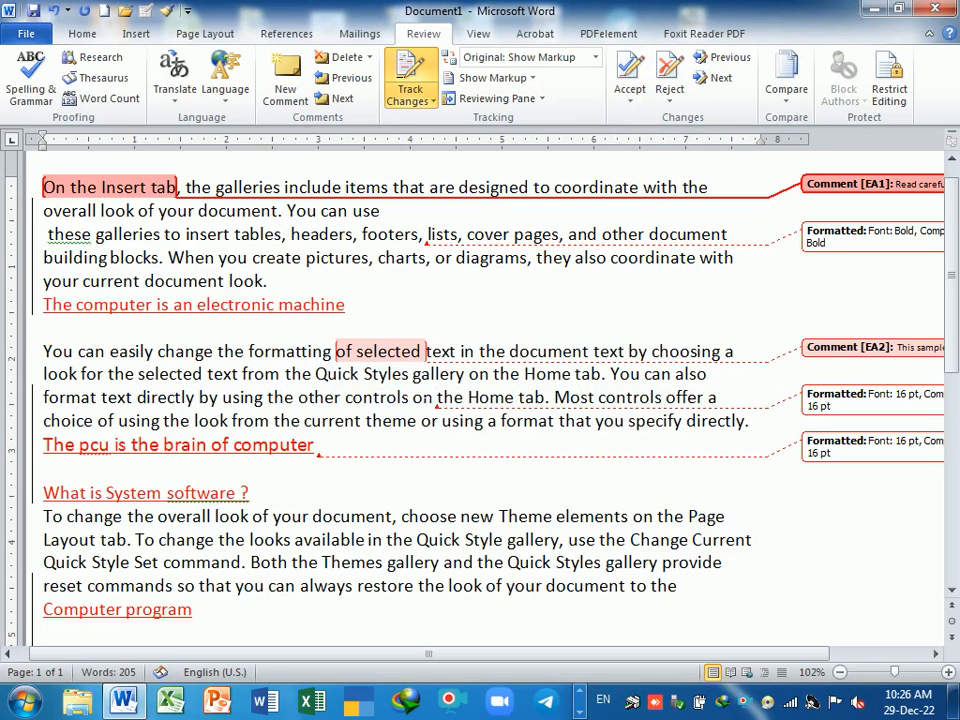
{"action": "left_click", "coordinate": [630, 100]}
{"action": "left_click", "coordinate": [648, 121]}
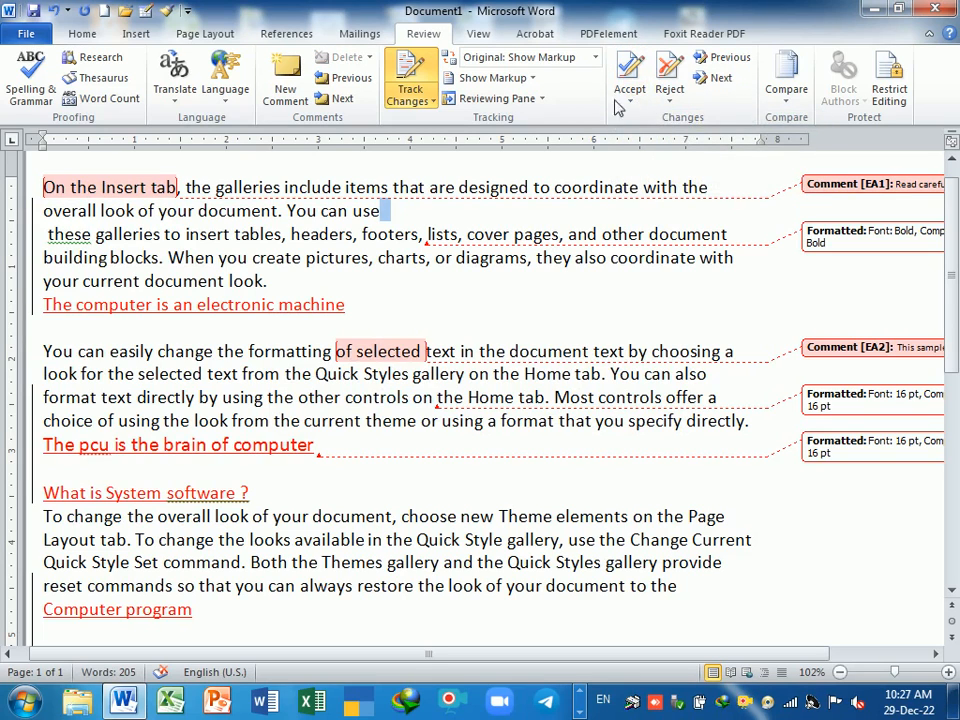
{"action": "left_click", "coordinate": [630, 100]}
{"action": "left_click", "coordinate": [570, 121]}
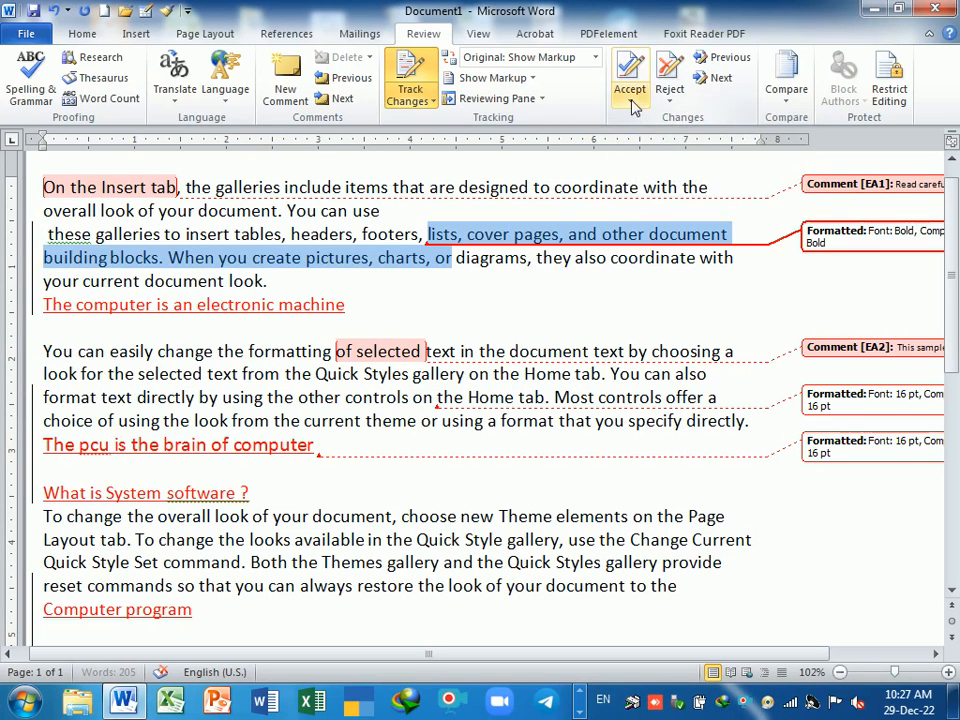
{"action": "left_click", "coordinate": [630, 100]}
{"action": "left_click", "coordinate": [579, 121]}
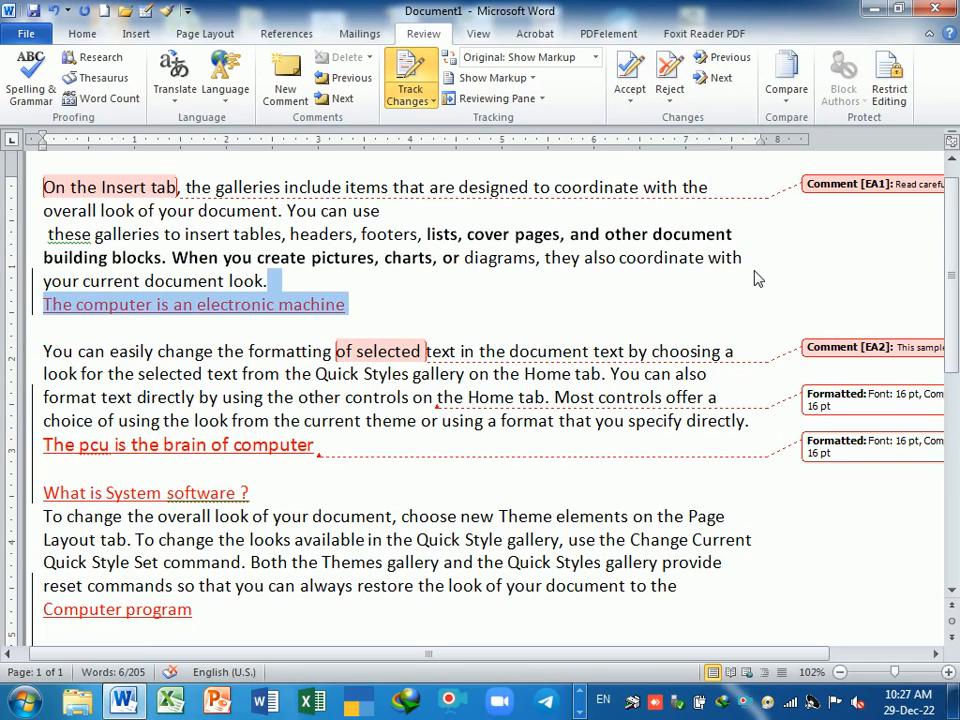
- Undo the last acceptance, accept only the bold formatting change, then undo that too
{"action": "key", "text": "ctrl+z"}
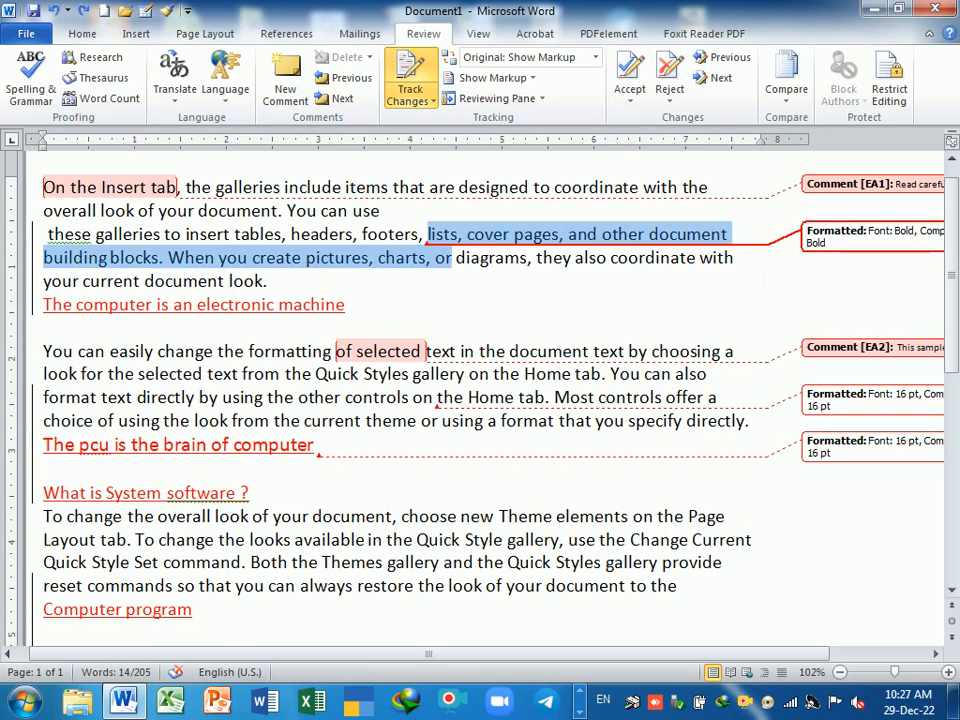
{"action": "left_click", "coordinate": [630, 97]}
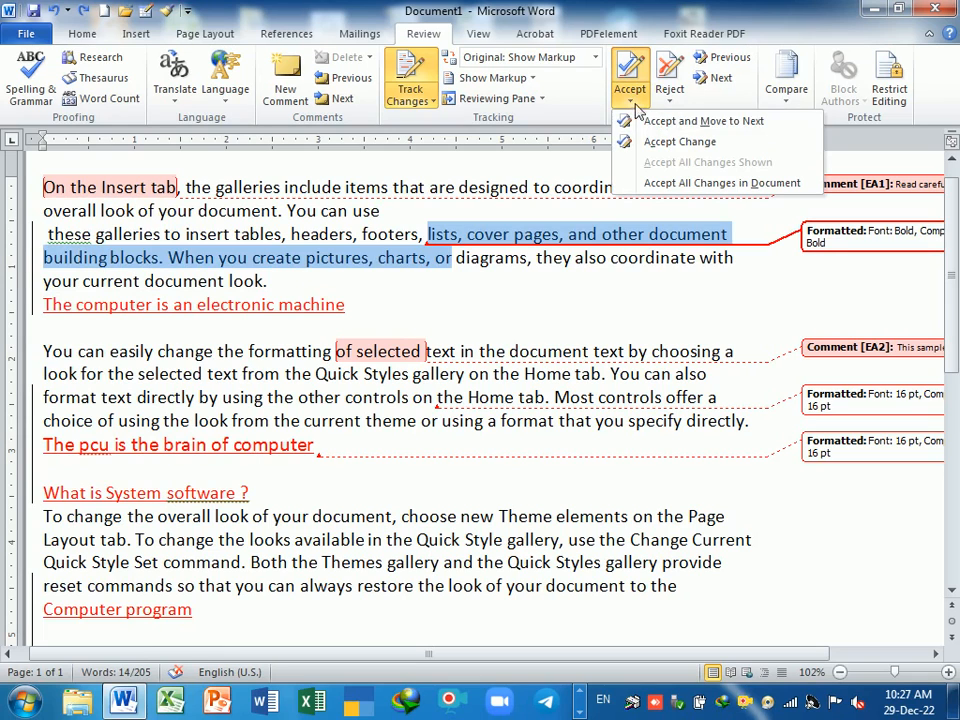
{"action": "left_click", "coordinate": [704, 148]}
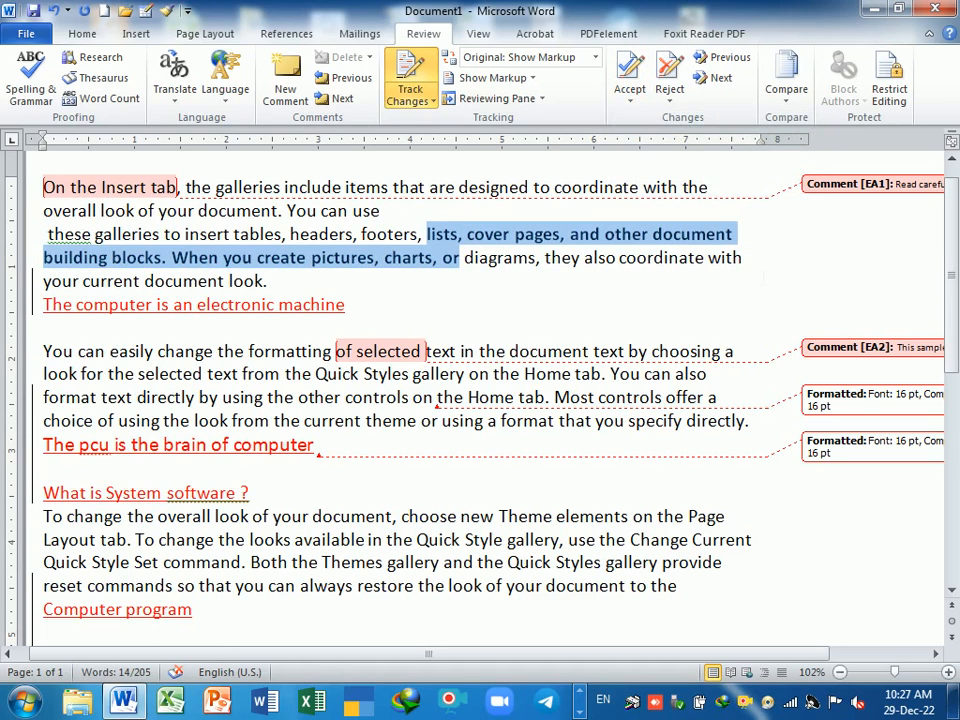
{"action": "left_click", "coordinate": [763, 278]}
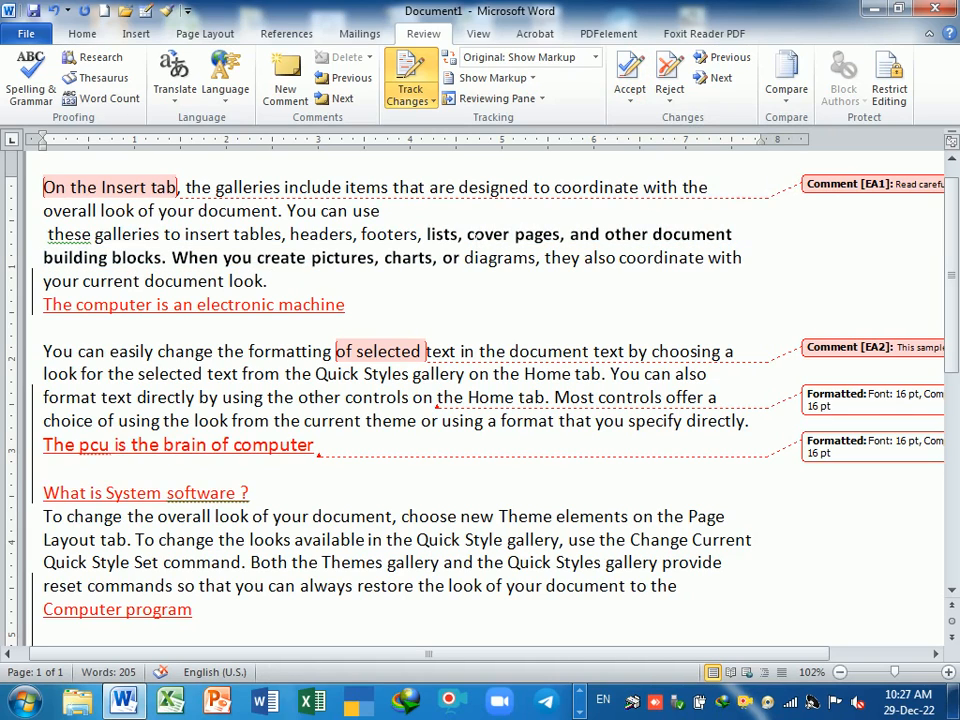
{"action": "key", "text": "ctrl+z"}
{"action": "key", "text": "ctrl+z"}
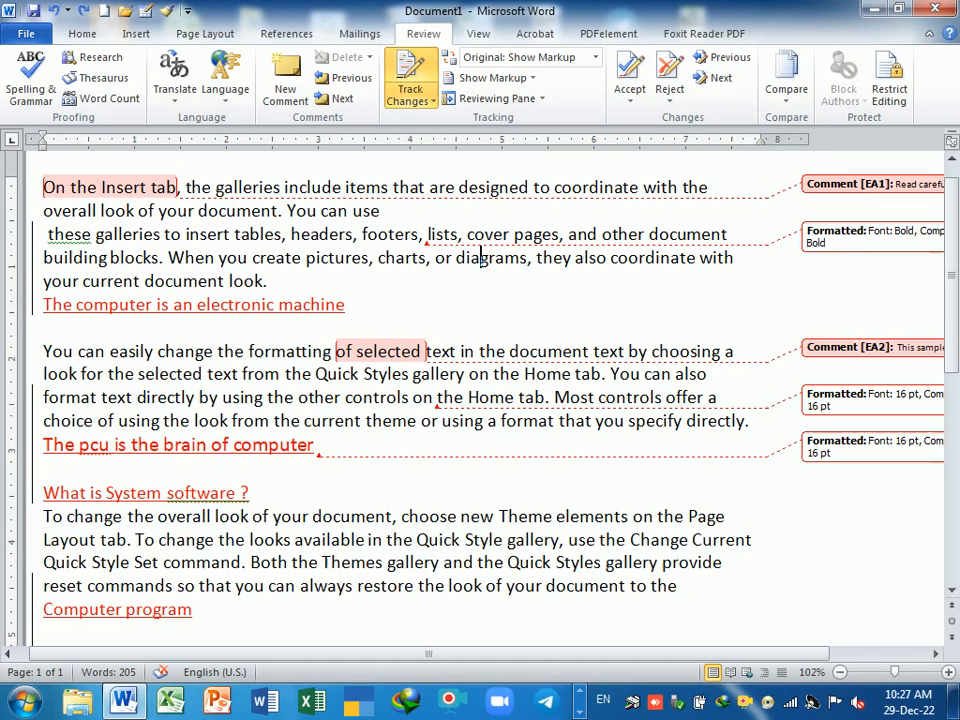
- Move back to the bold formatting revision in the first paragraph
{"action": "left_click", "coordinate": [631, 101]}
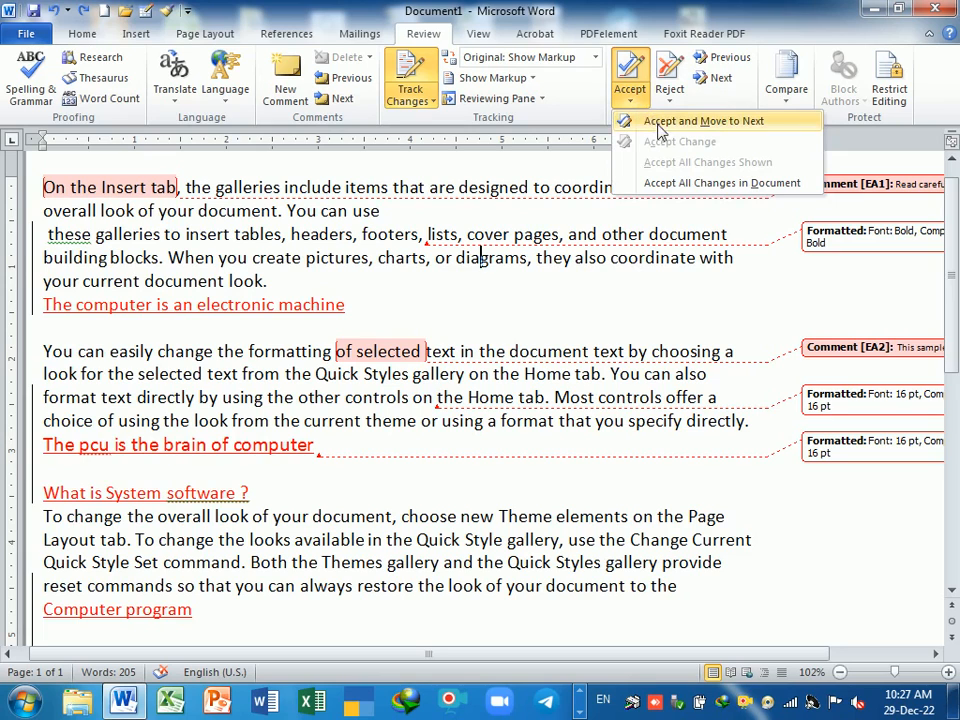
{"action": "left_click", "coordinate": [671, 268]}
{"action": "left_click", "coordinate": [671, 236]}
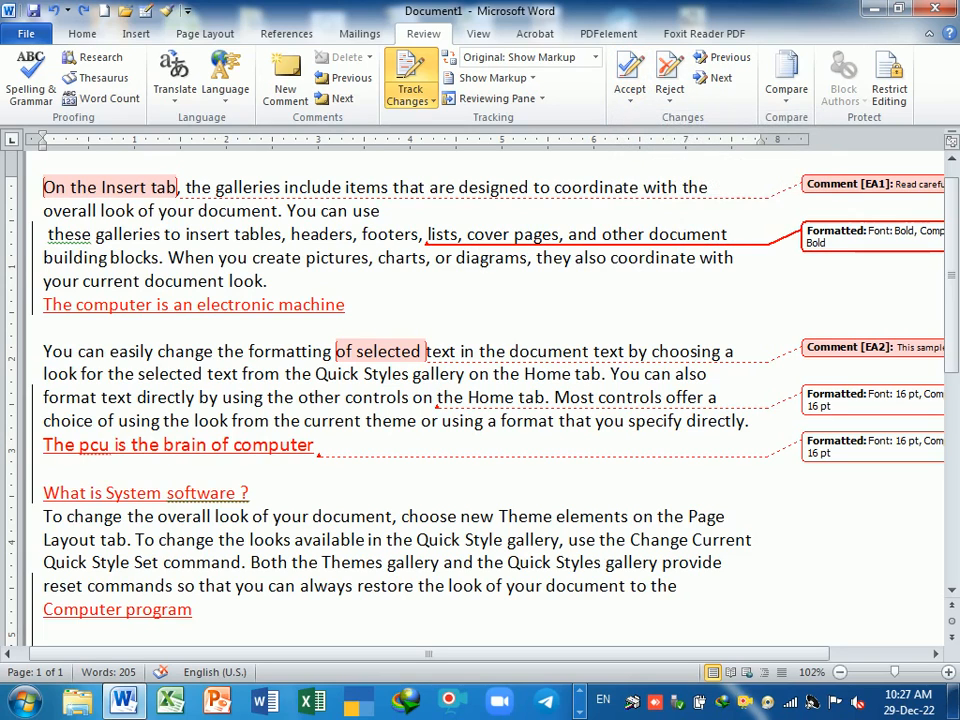
{"action": "left_click", "coordinate": [636, 106]}
- Accept the bold formatting change, then try Accept All Changes in Document and undo it
{"action": "left_click", "coordinate": [652, 141]}
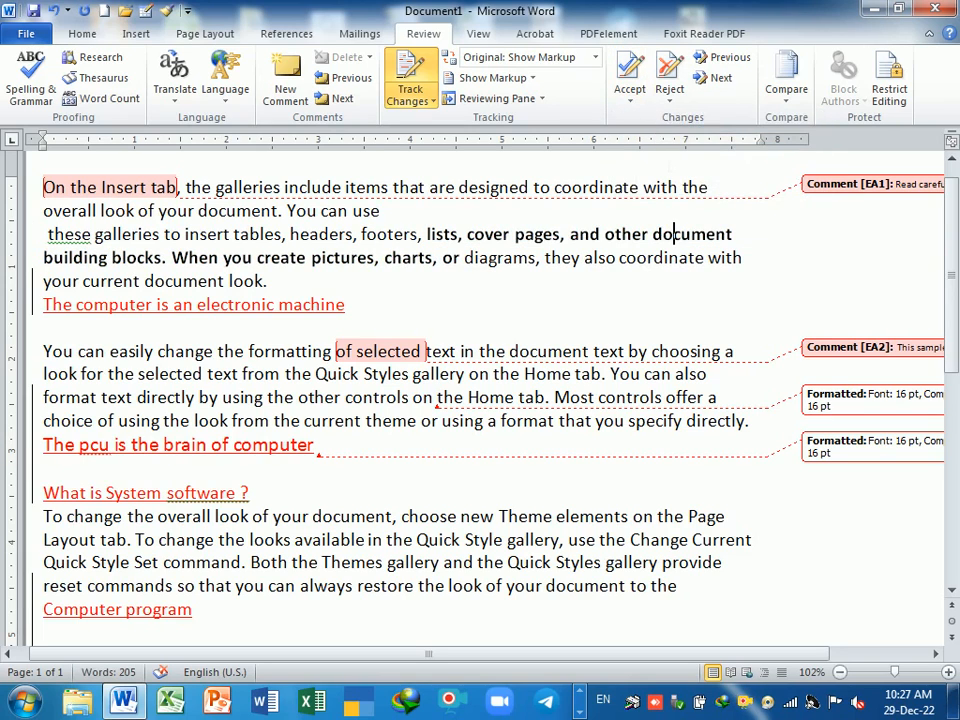
{"action": "left_click", "coordinate": [630, 100]}
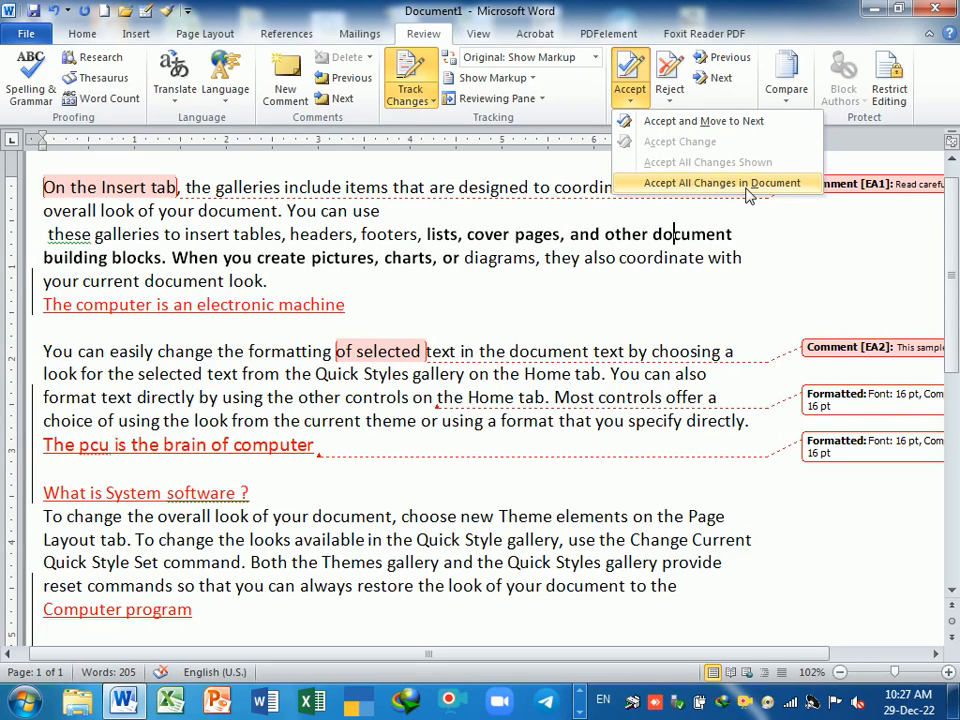
{"action": "left_click", "coordinate": [748, 184]}
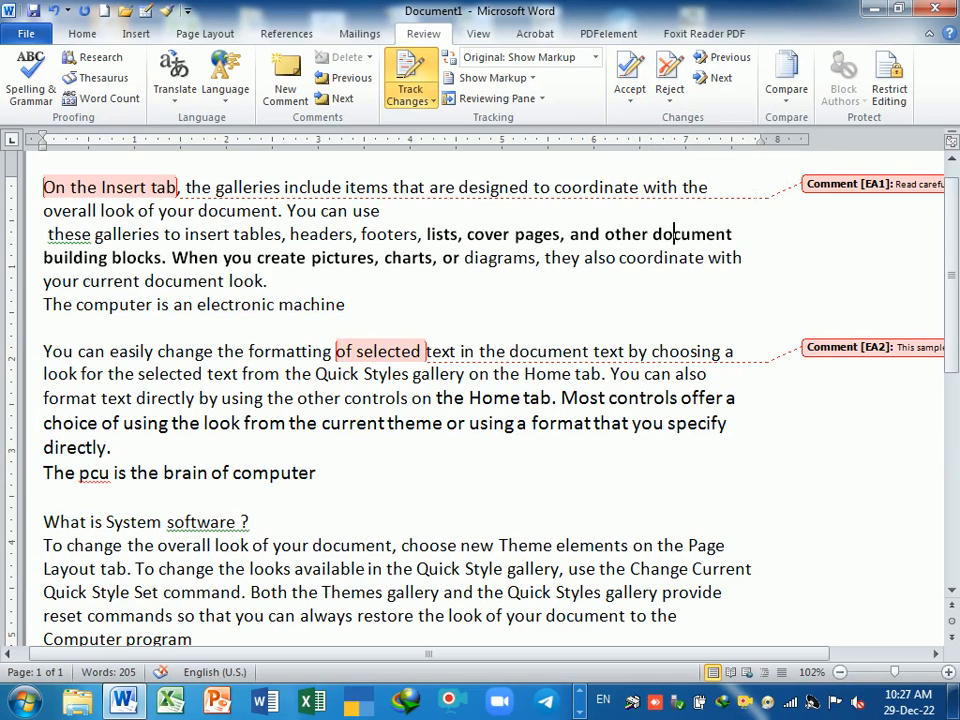
{"action": "key", "text": "ctrl+z"}
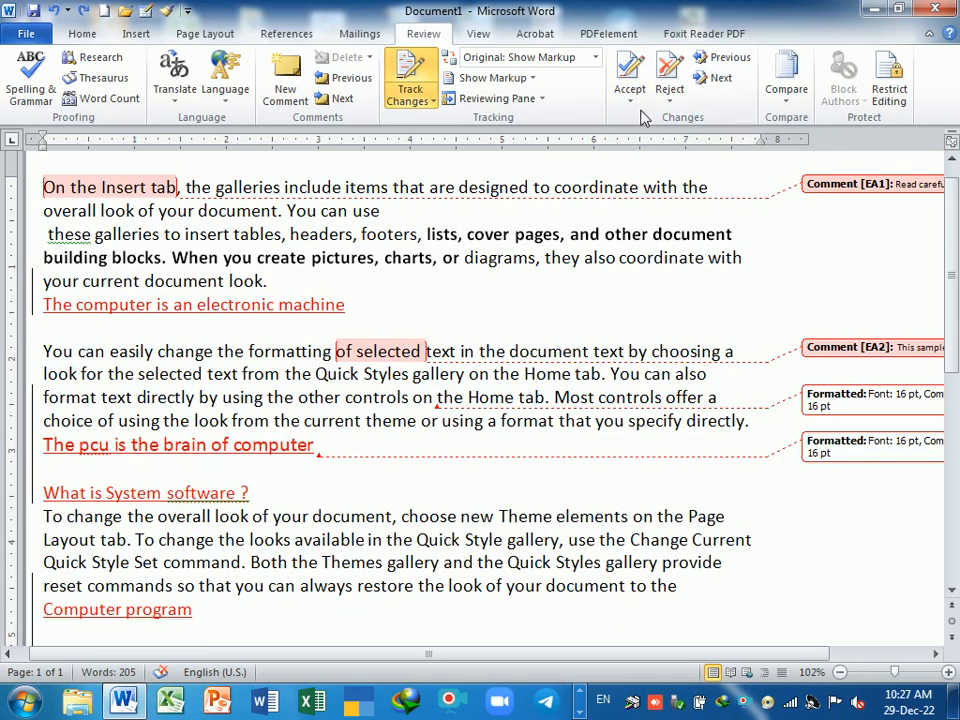
- Accept the inserted line 'The computer is an electronic machine' and move to the next change
{"action": "left_click", "coordinate": [630, 100]}
{"action": "left_click", "coordinate": [688, 121]}
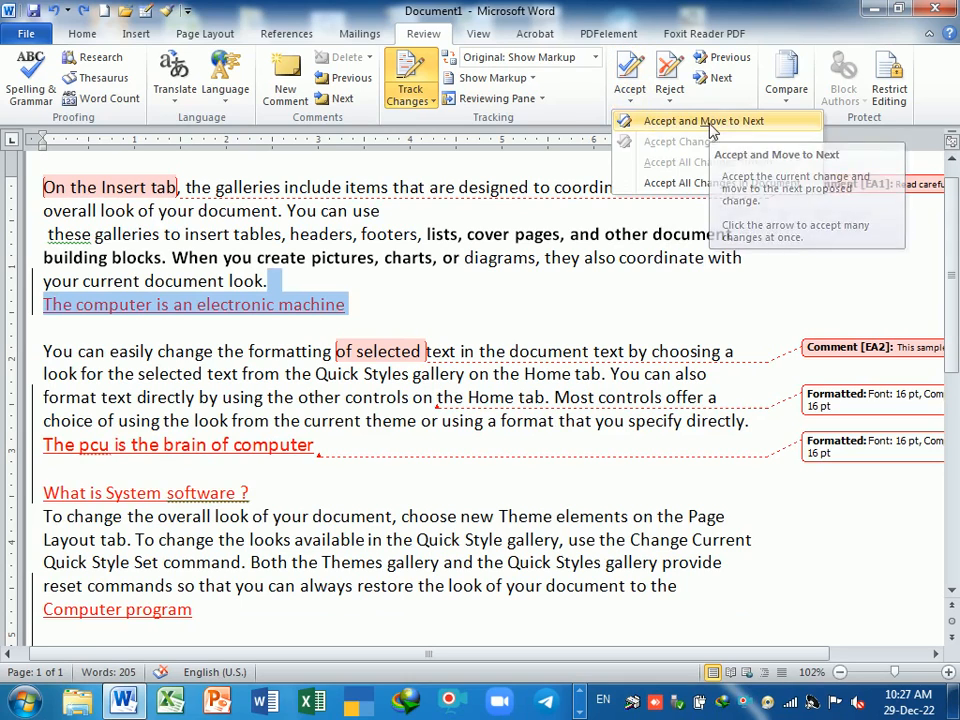
{"action": "left_click", "coordinate": [630, 100]}
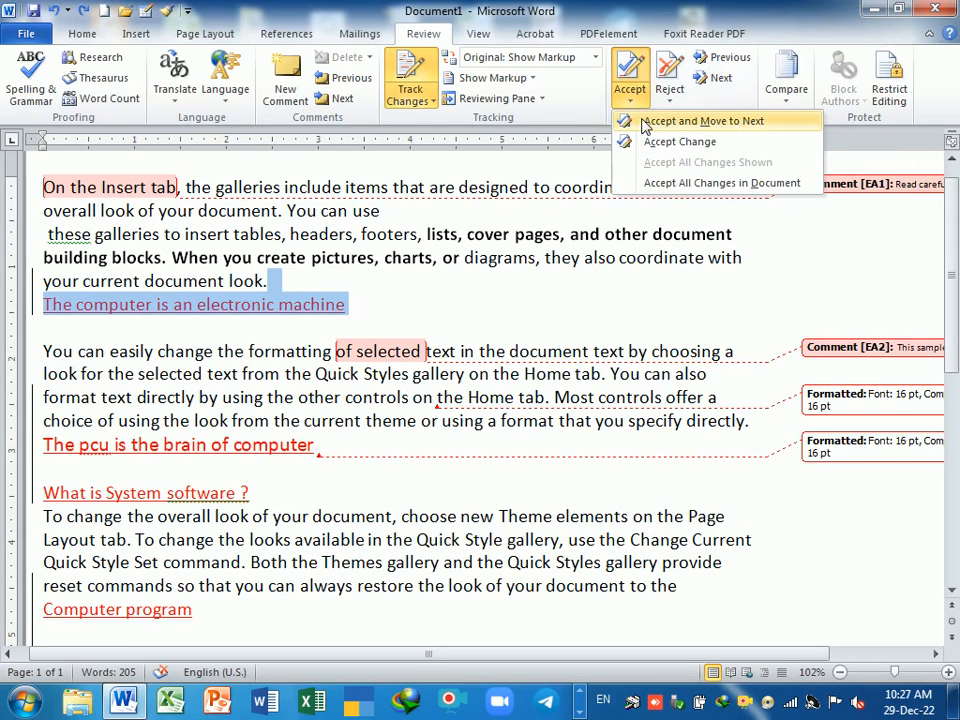
{"action": "left_click", "coordinate": [645, 121]}
{"action": "left_click", "coordinate": [645, 121]}
{"action": "left_click_drag", "start_coordinate": [351, 305], "coordinate": [90, 314]}
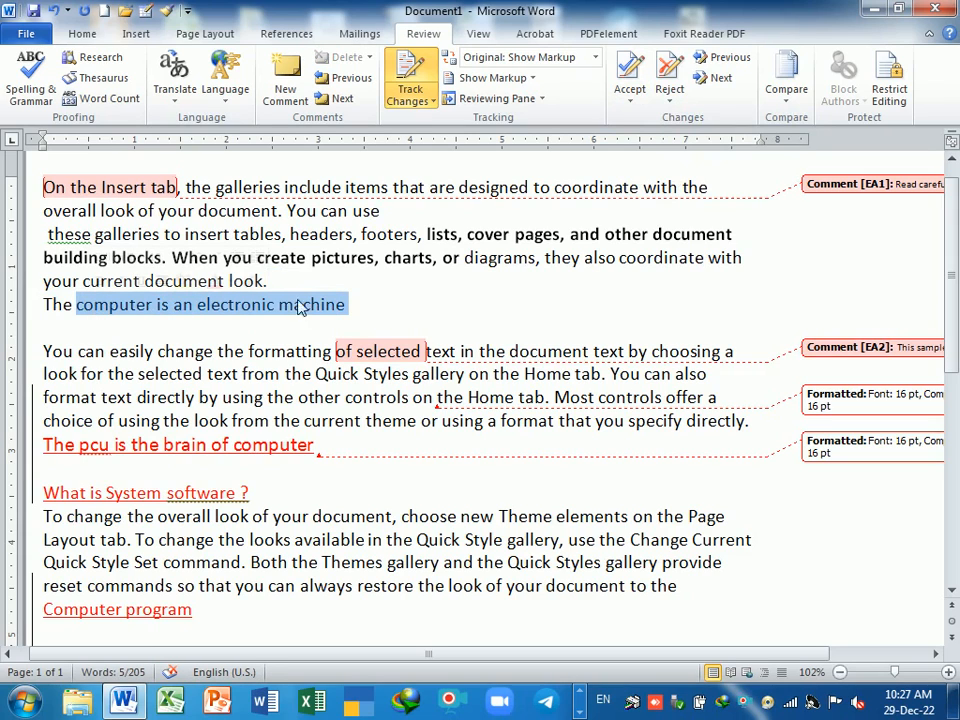
{"action": "left_click", "coordinate": [352, 305]}
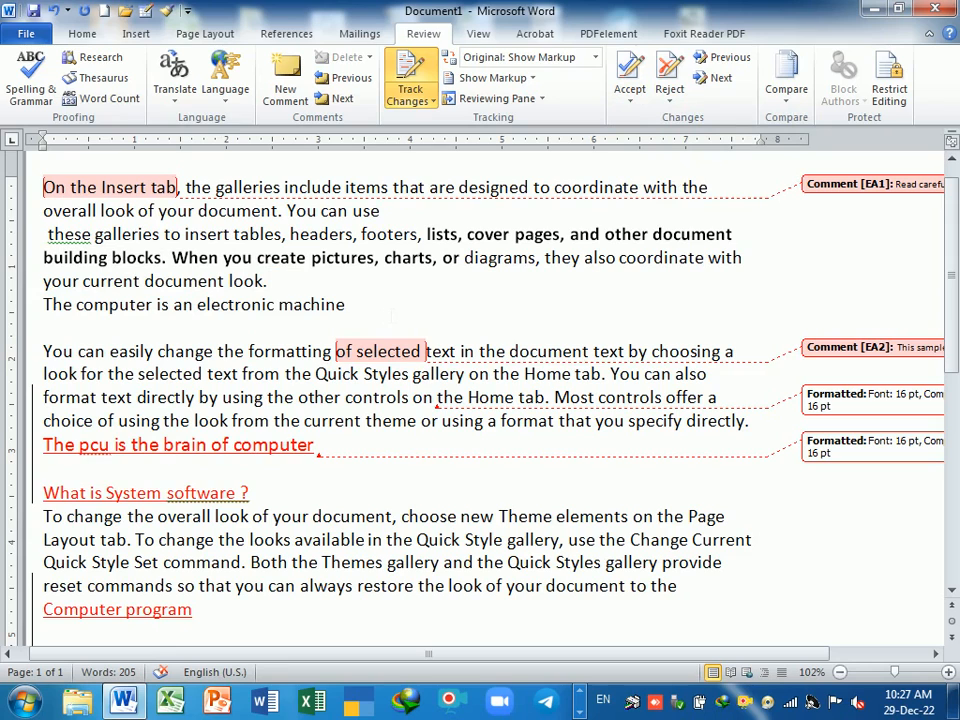
- Keep accepting and advancing to the Home tab formatting revision and its comment
{"action": "left_click", "coordinate": [630, 92]}
{"action": "left_click", "coordinate": [682, 125]}
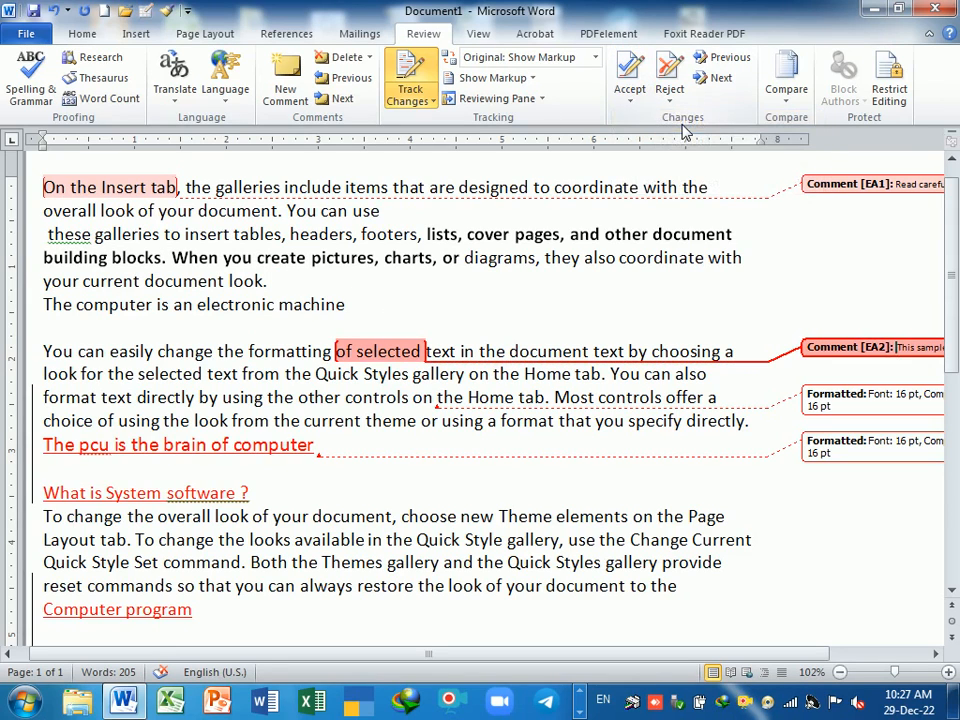
{"action": "left_click", "coordinate": [627, 100]}
{"action": "left_click", "coordinate": [678, 122]}
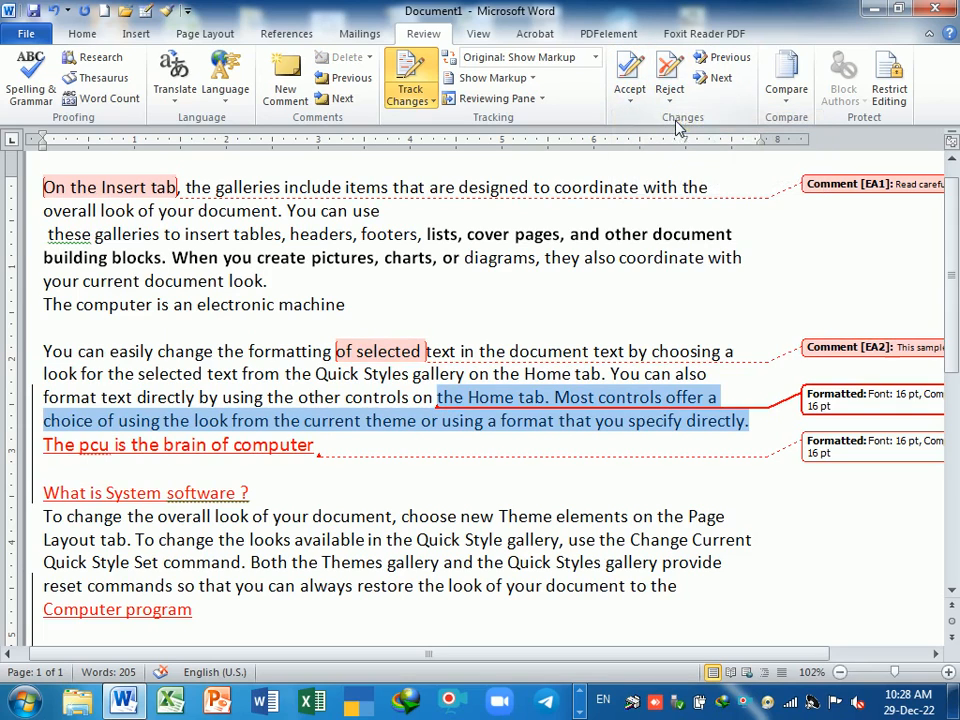
{"action": "left_click", "coordinate": [836, 348]}
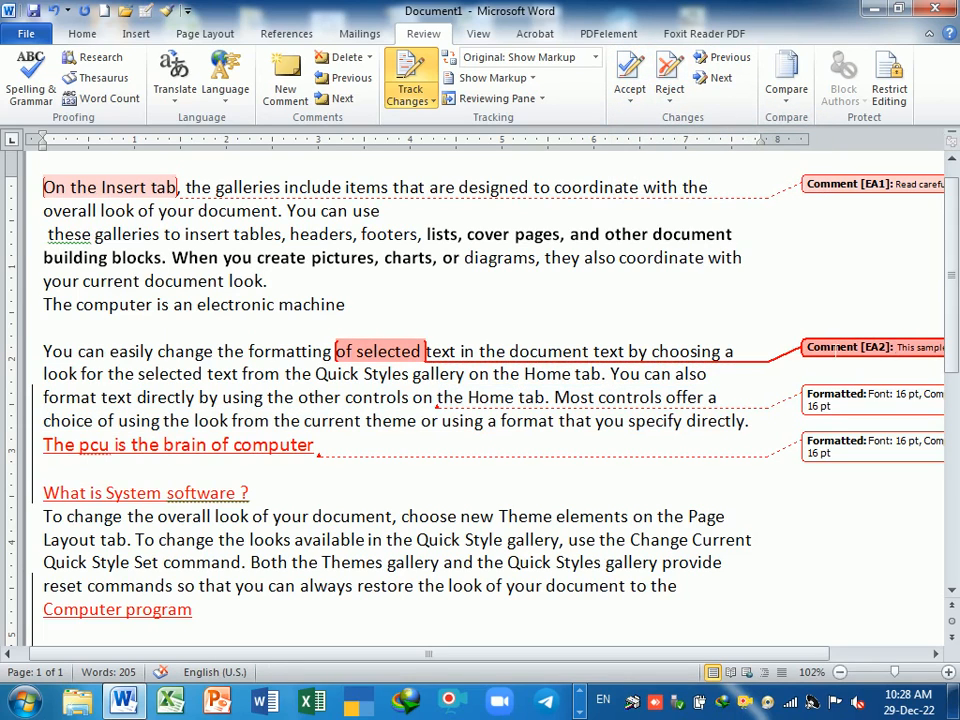
- Reject the comment and the formatting change, moving to the next change each time
{"action": "left_click", "coordinate": [670, 92]}
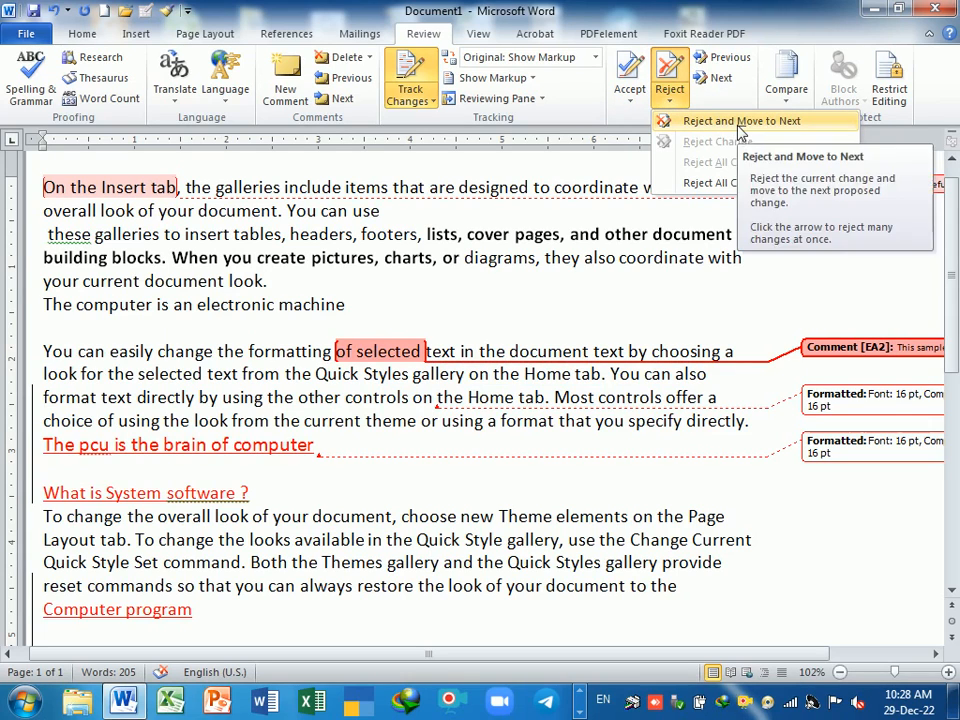
{"action": "left_click", "coordinate": [765, 122]}
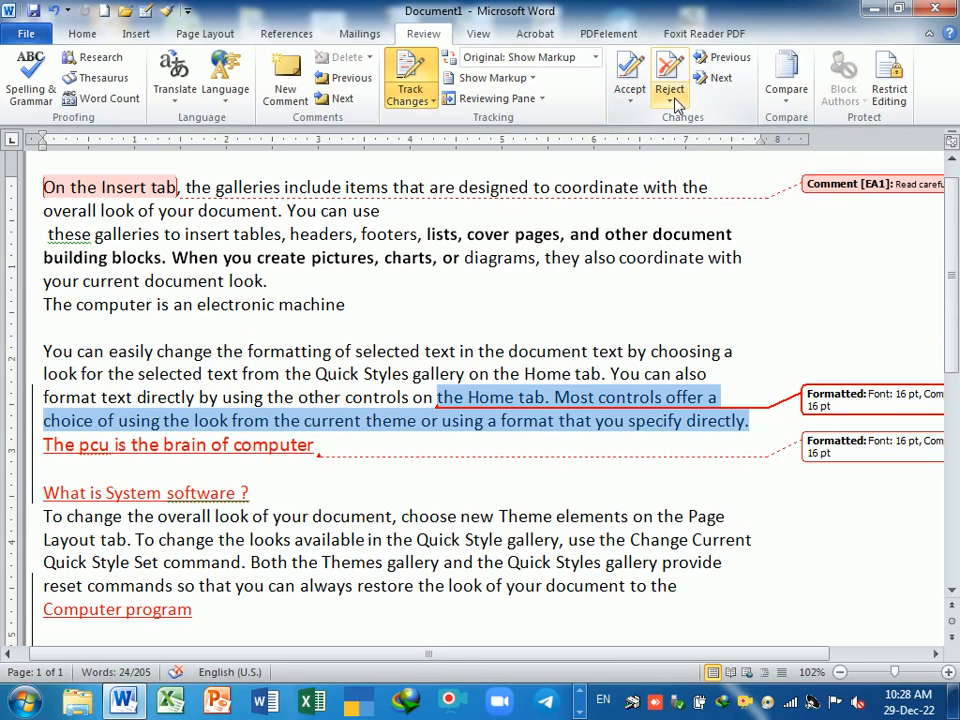
{"action": "left_click", "coordinate": [670, 103]}
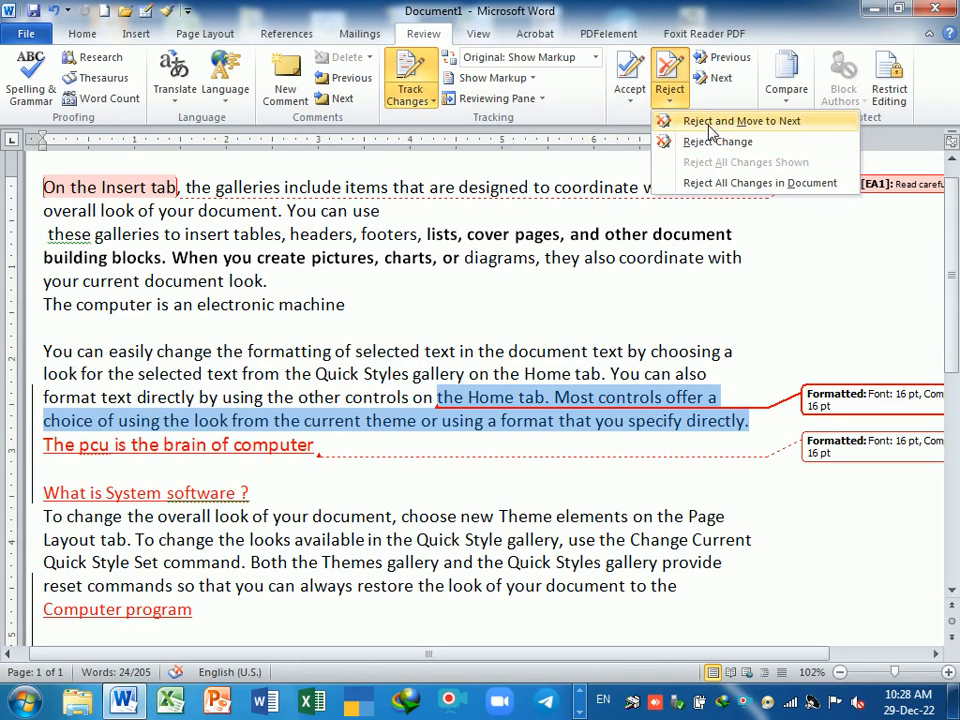
{"action": "left_click", "coordinate": [710, 121]}
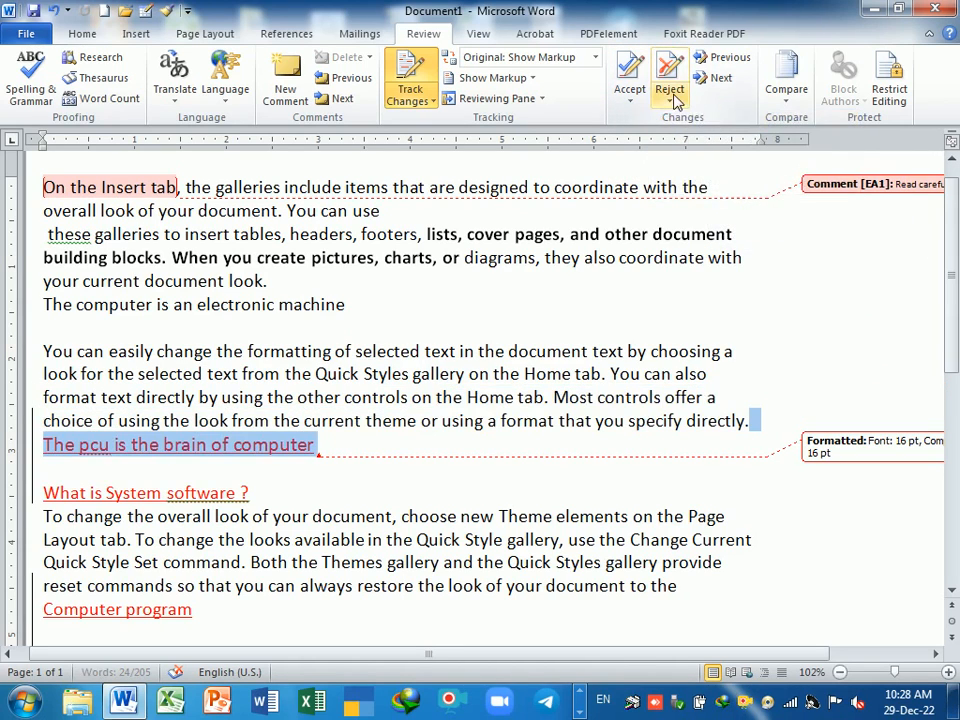
{"action": "left_click", "coordinate": [670, 95]}
{"action": "left_click", "coordinate": [688, 121]}
- Reject the inserted lines 'The pcu is the brain of computer' and 'What is System software ?'
{"action": "left_click", "coordinate": [670, 95]}
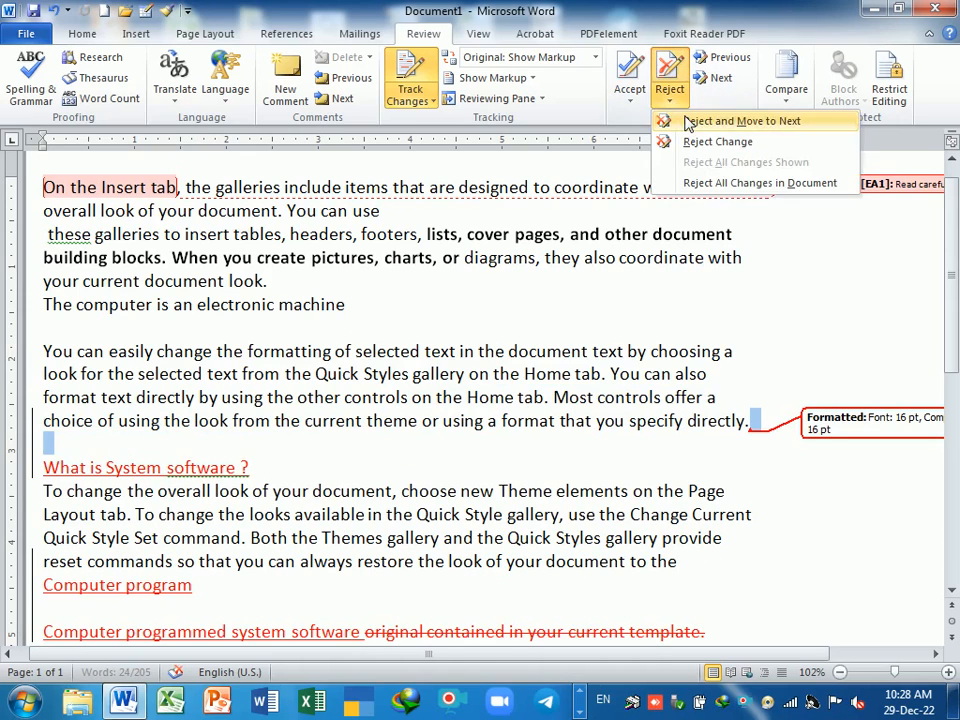
{"action": "left_click", "coordinate": [688, 121]}
{"action": "left_click", "coordinate": [670, 95]}
{"action": "left_click", "coordinate": [688, 121]}
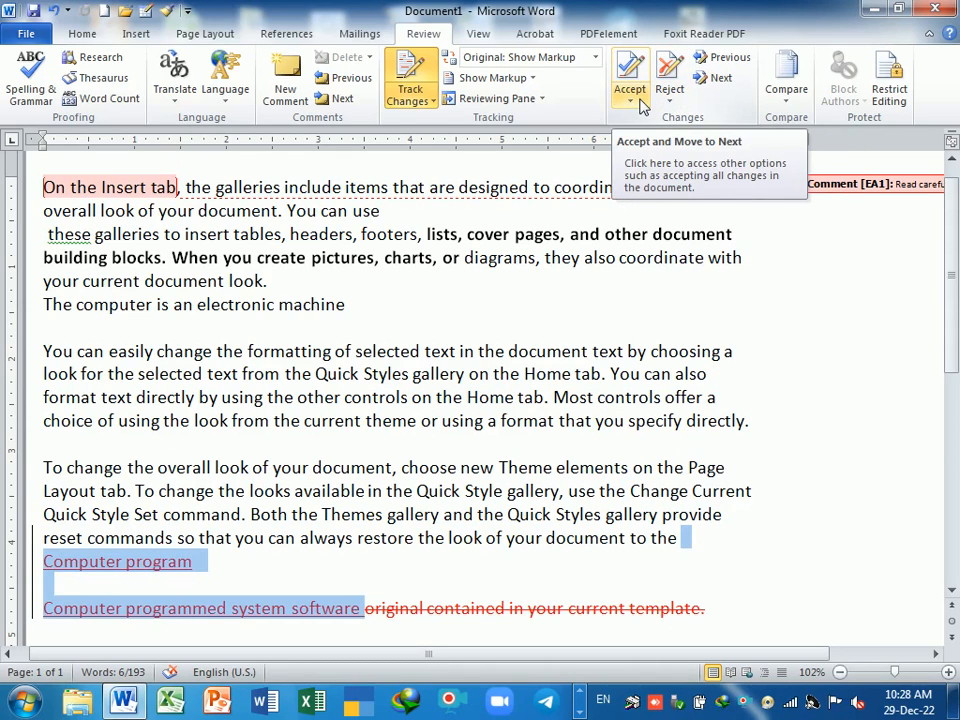
- Navigate to the inserted 'Computer program' text at the bottom and reject it
{"action": "left_click", "coordinate": [724, 74]}
{"action": "left_click", "coordinate": [724, 74]}
{"action": "left_click", "coordinate": [726, 60]}
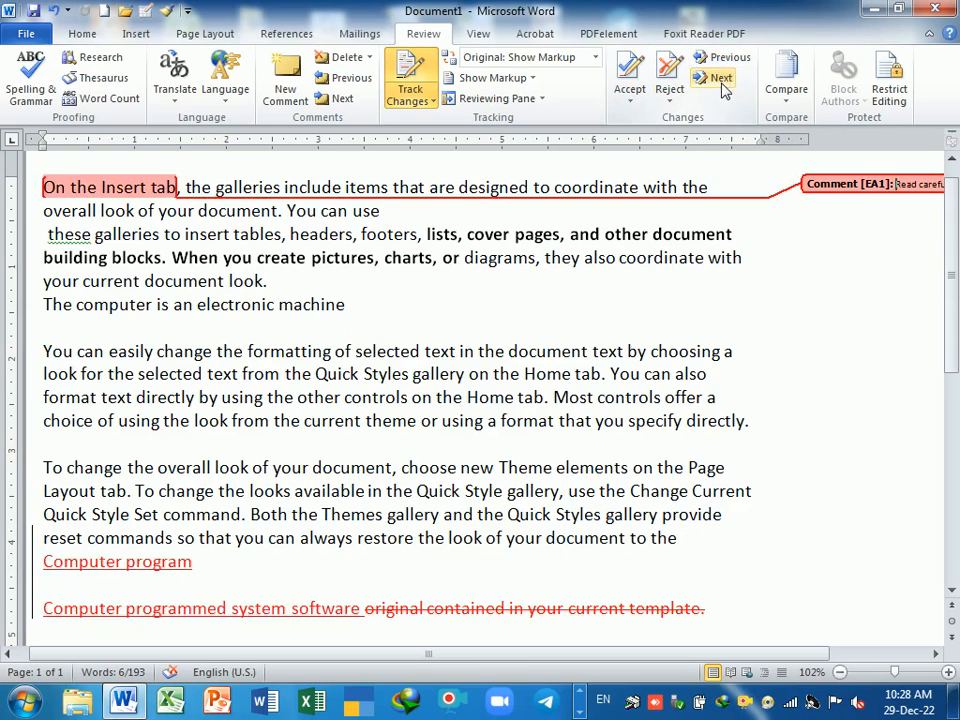
{"action": "left_click", "coordinate": [726, 60]}
{"action": "left_click", "coordinate": [726, 60]}
{"action": "left_click", "coordinate": [722, 74]}
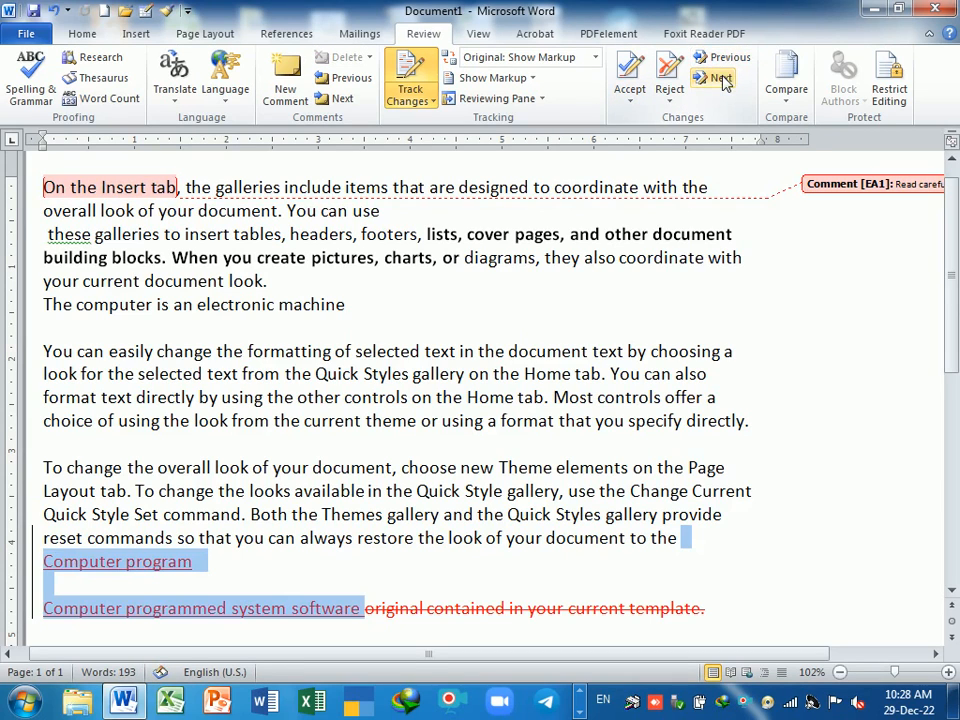
{"action": "left_click", "coordinate": [670, 100]}
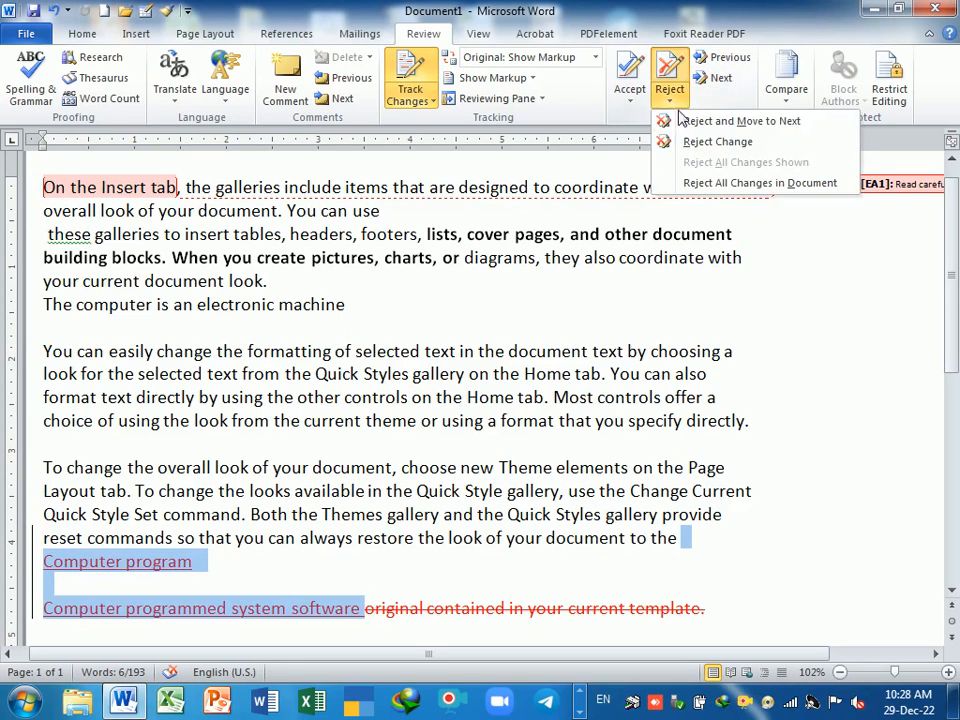
{"action": "left_click", "coordinate": [730, 120]}
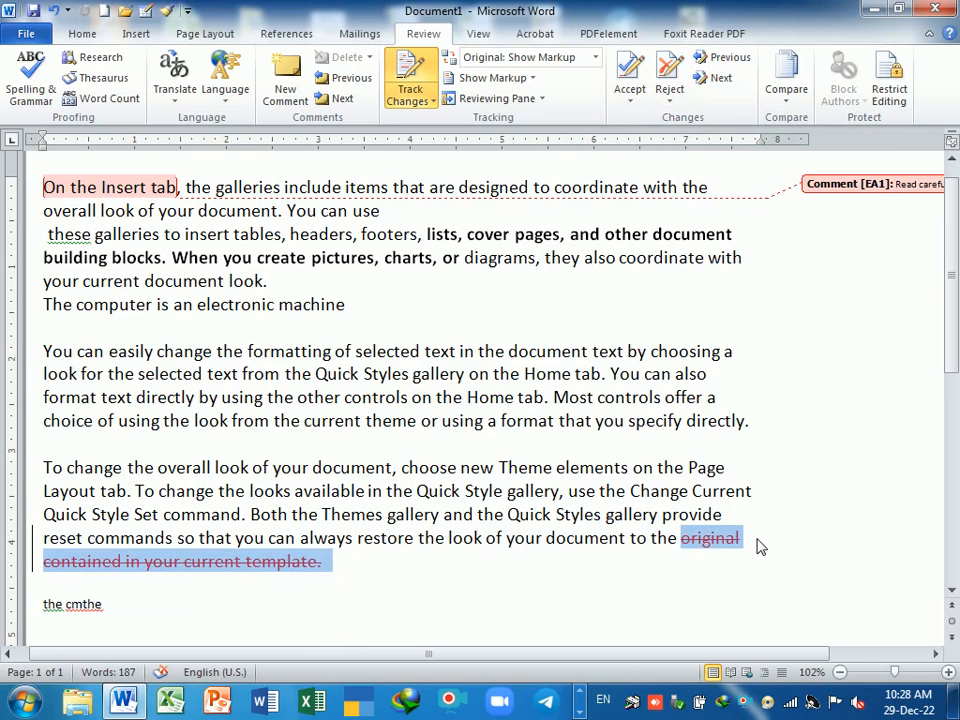
- Try accepting the deletion, this change only, and all changes, undoing each with Ctrl+Z
{"action": "left_click", "coordinate": [630, 100]}
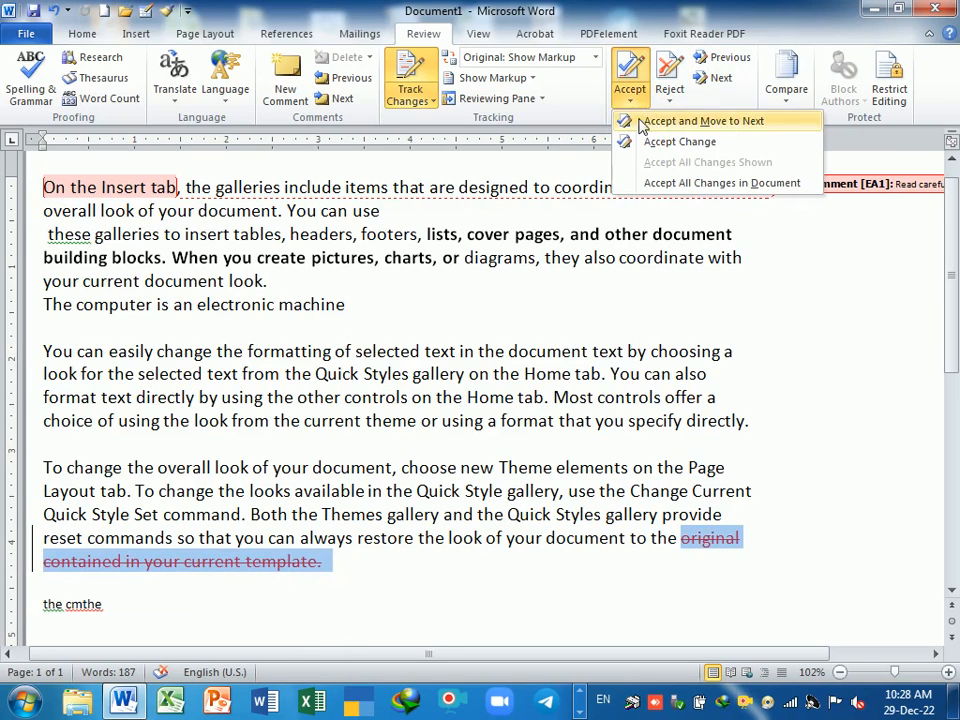
{"action": "left_click", "coordinate": [640, 121]}
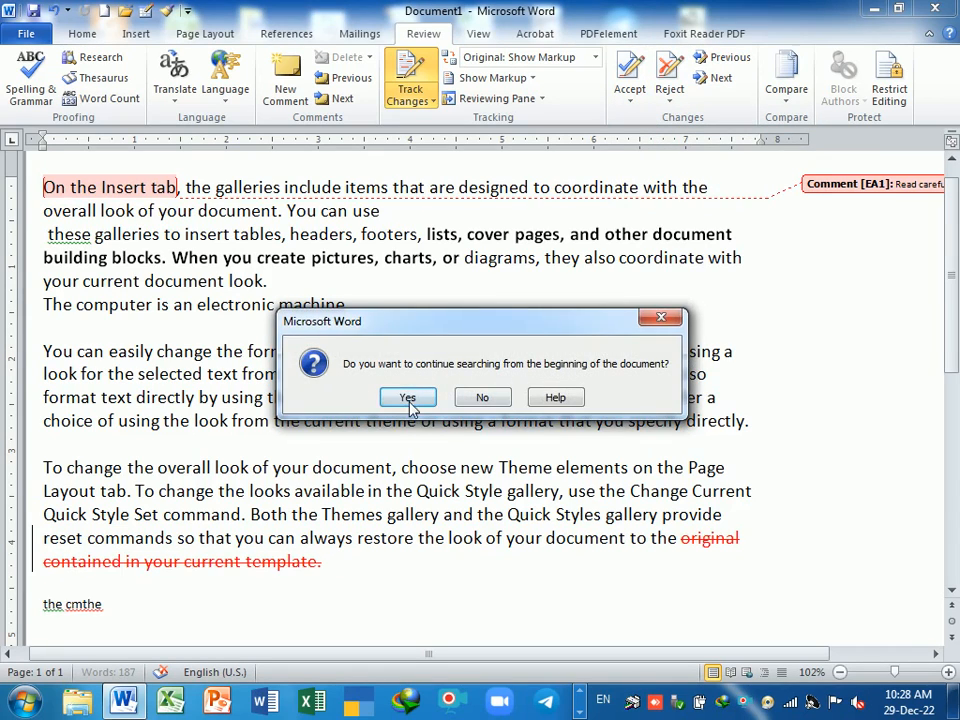
{"action": "left_click", "coordinate": [403, 396]}
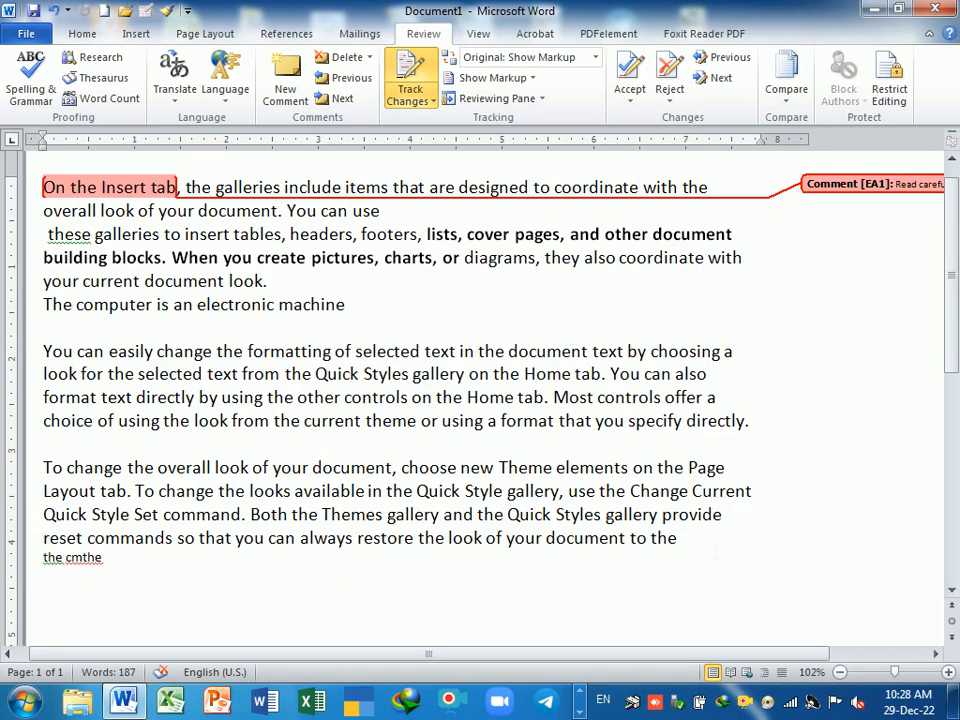
{"action": "left_click", "coordinate": [512, 402]}
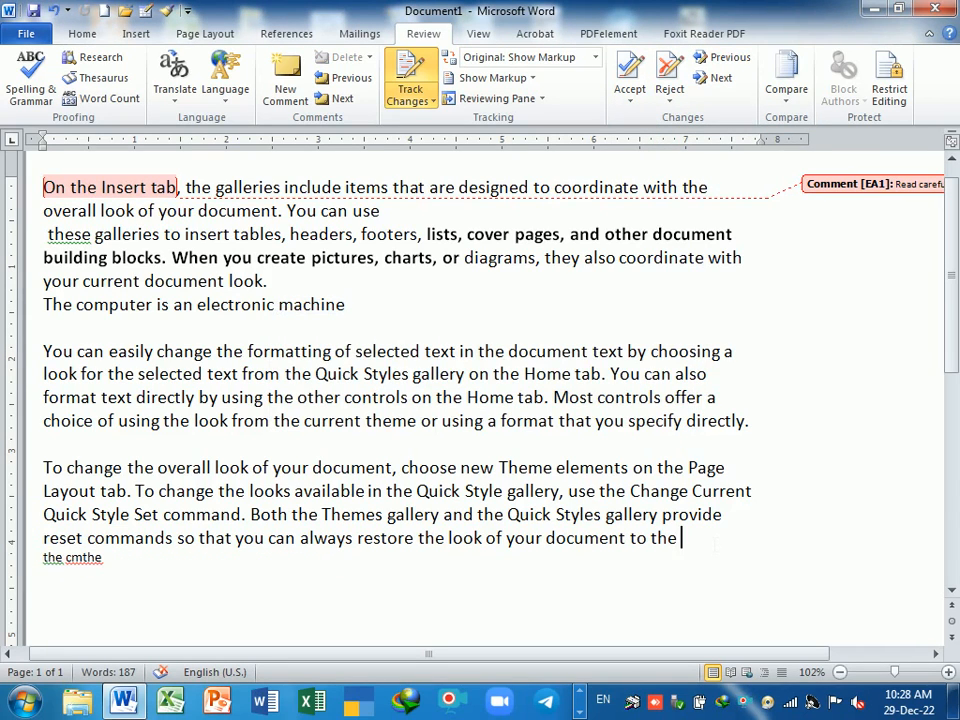
{"action": "key", "text": "ctrl+z"}
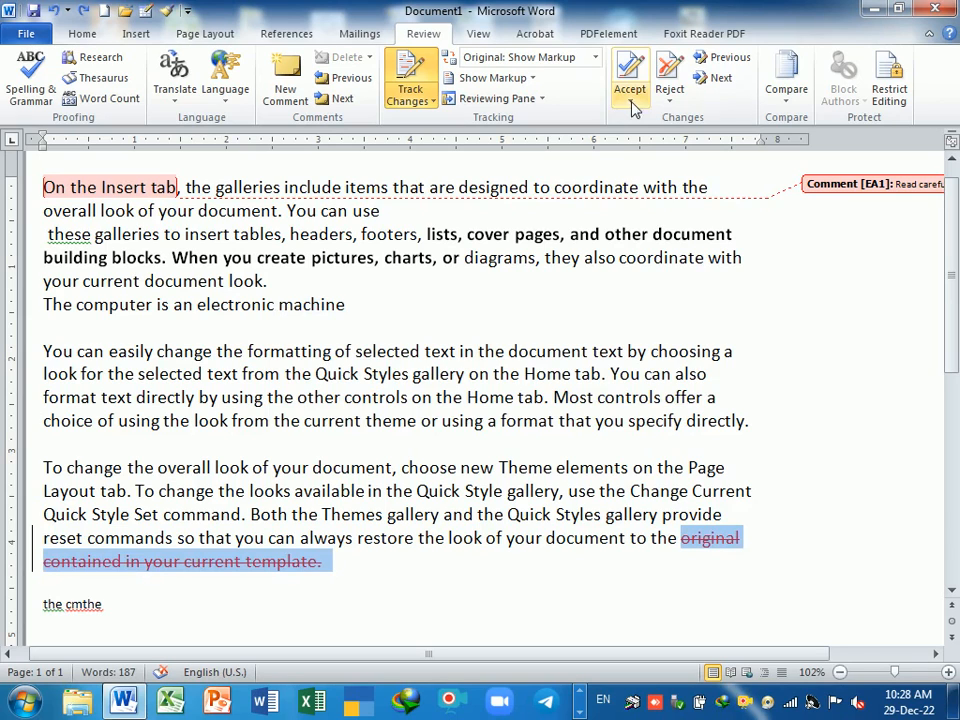
{"action": "left_click", "coordinate": [630, 92]}
{"action": "left_click", "coordinate": [681, 142]}
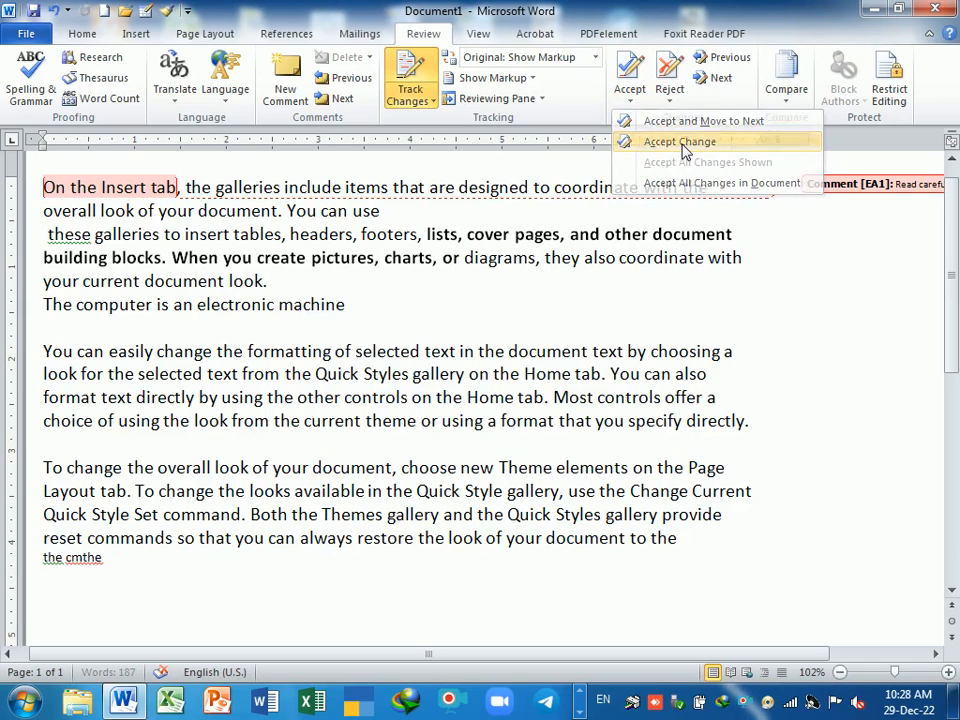
{"action": "key", "text": "ctrl+z"}
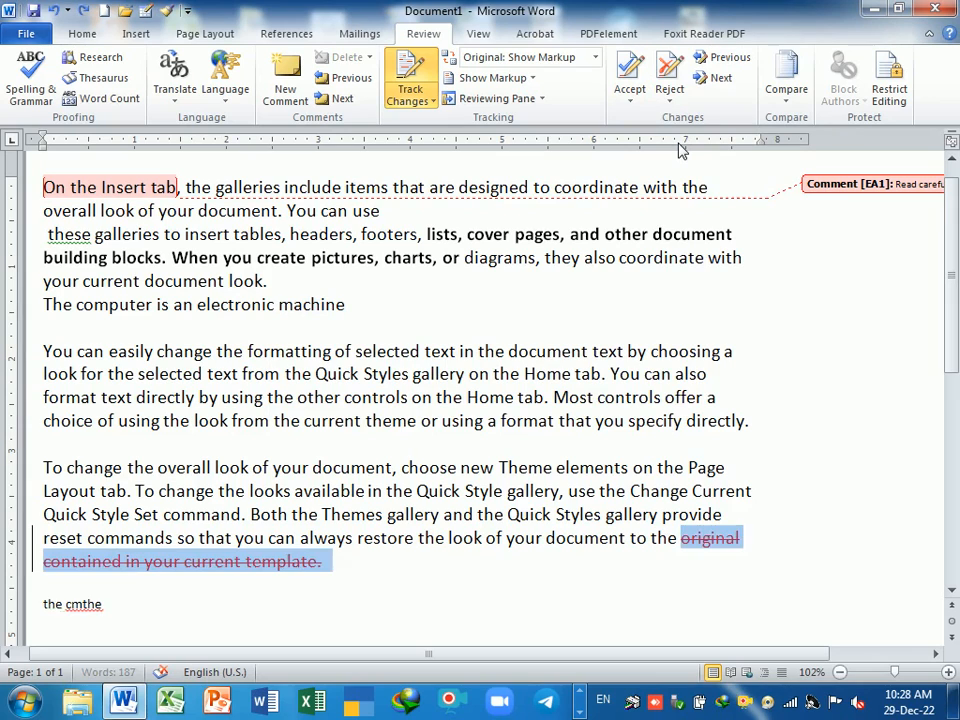
{"action": "left_click", "coordinate": [630, 92]}
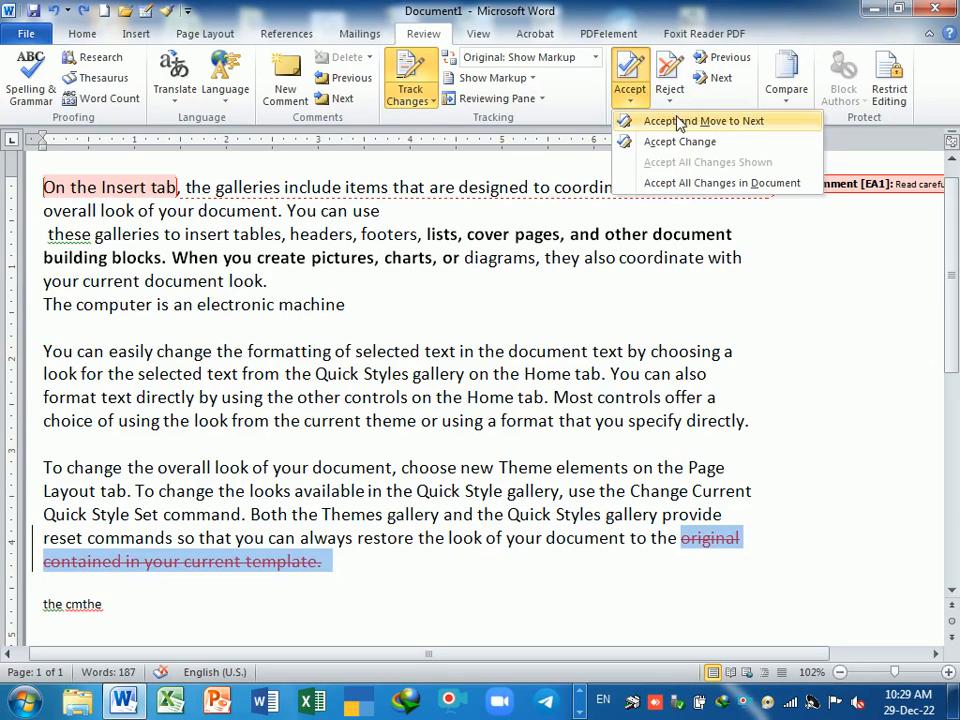
{"action": "left_click", "coordinate": [690, 182]}
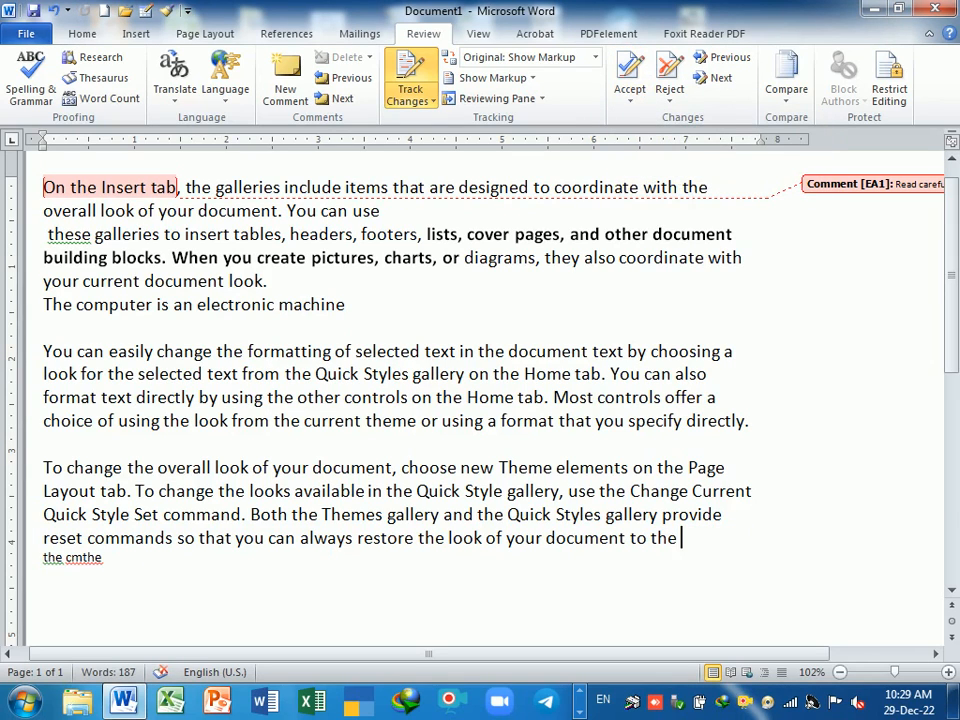
{"action": "key", "text": "ctrl+z"}
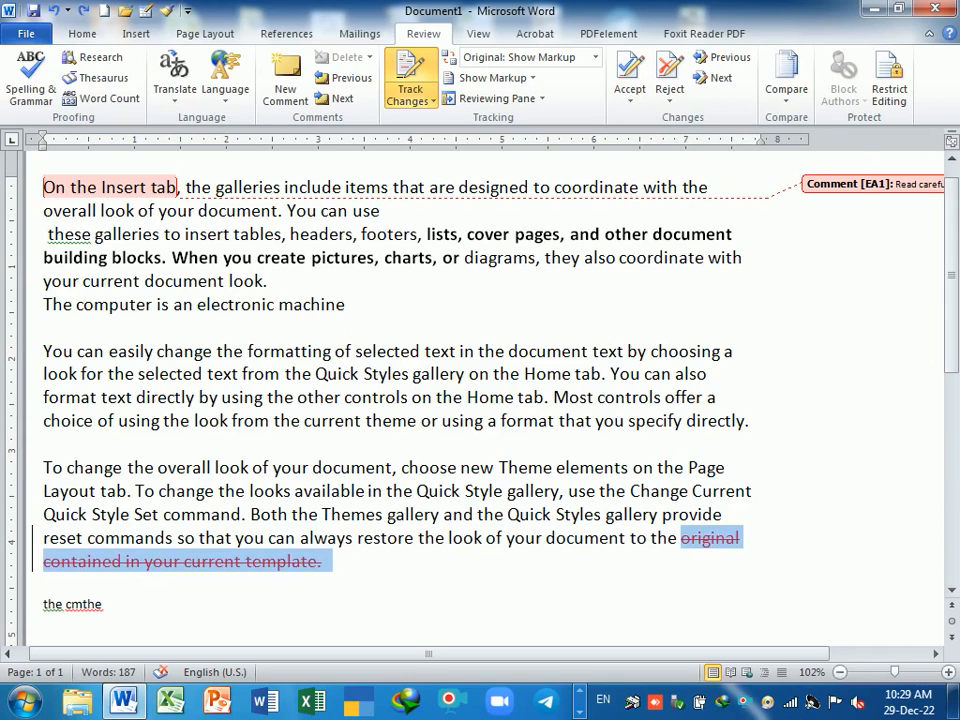
- Reject the deletion to restore 'original contained in your current template.' and select the restored phrase
{"action": "left_click", "coordinate": [670, 92]}
{"action": "left_click", "coordinate": [740, 121]}
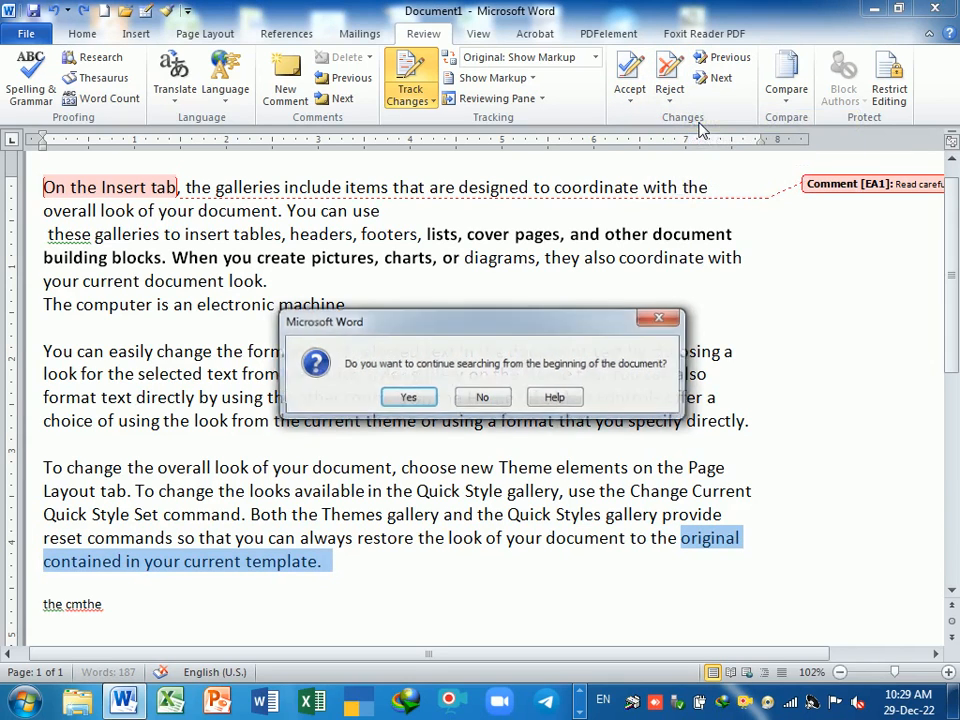
{"action": "left_click", "coordinate": [407, 396]}
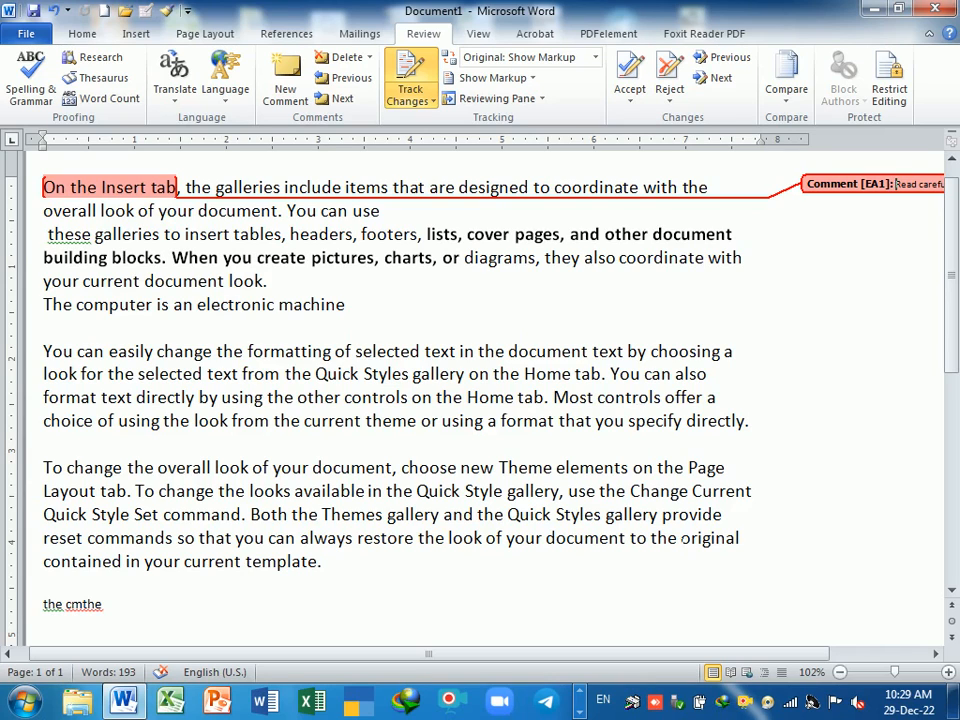
{"action": "left_click_drag", "start_coordinate": [655, 541], "coordinate": [771, 585]}
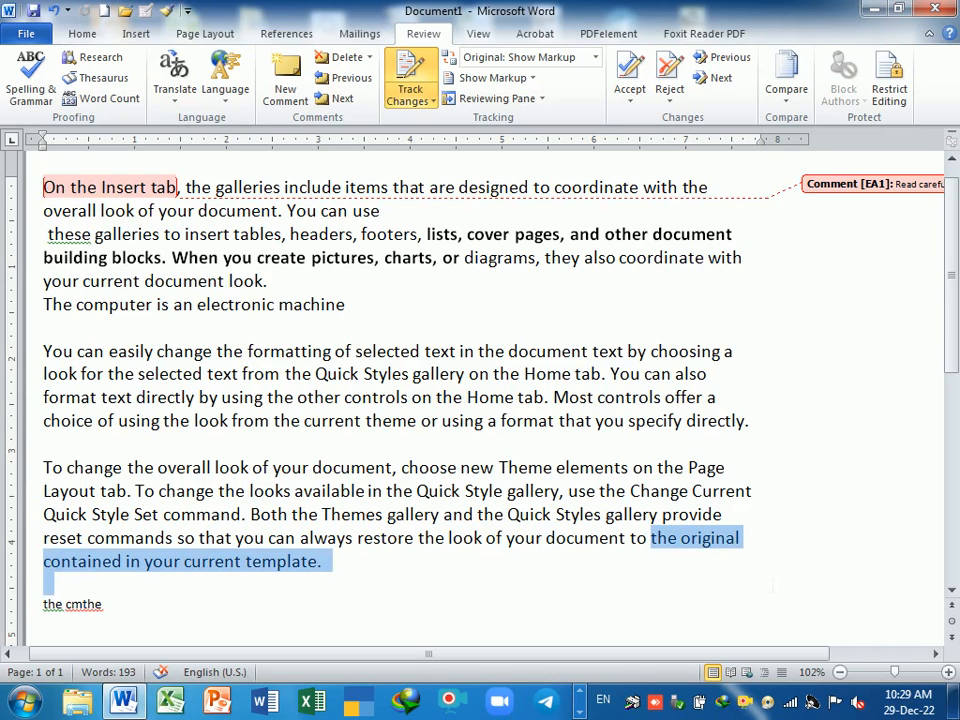
{"action": "left_click", "coordinate": [670, 92]}
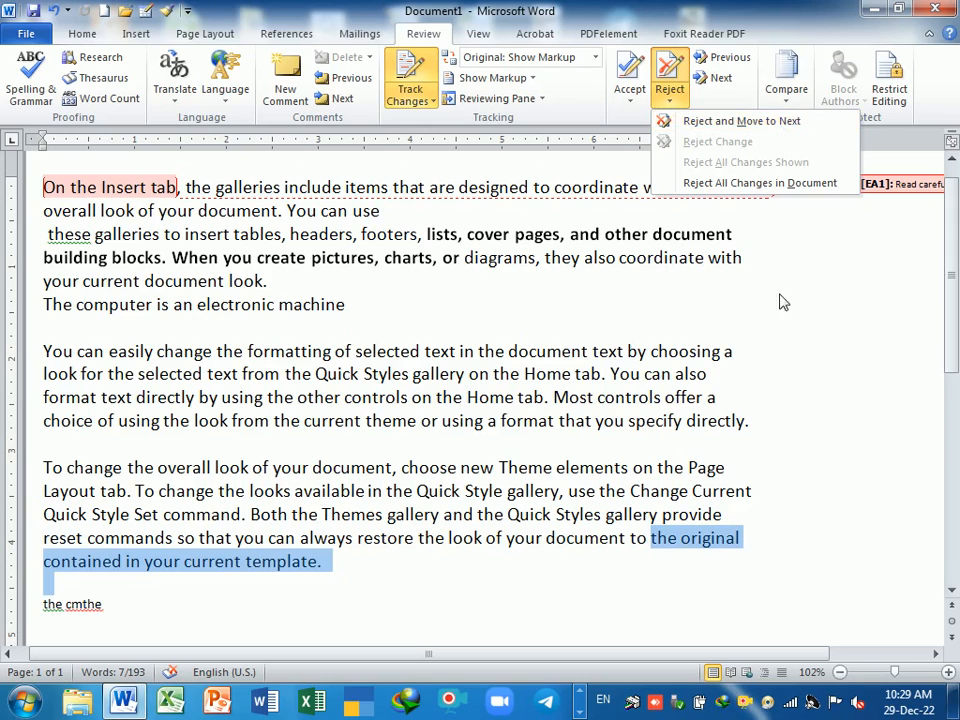
- Reject the remaining changes and the last comment on 'On the Insert tab' until none remain
{"action": "left_click", "coordinate": [780, 122]}
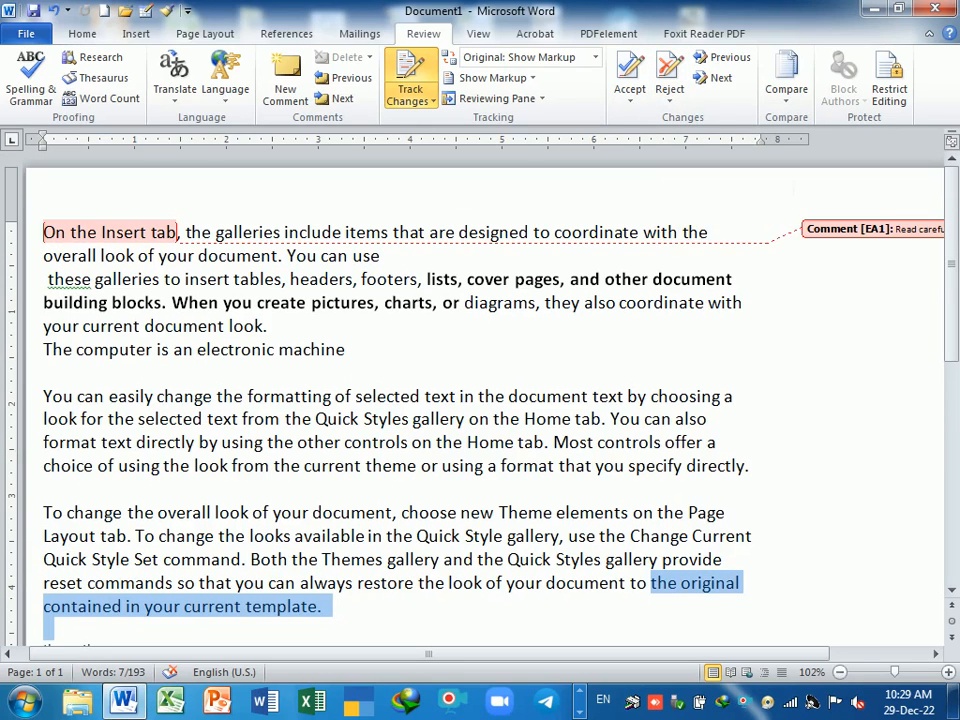
{"action": "left_click", "coordinate": [669, 94]}
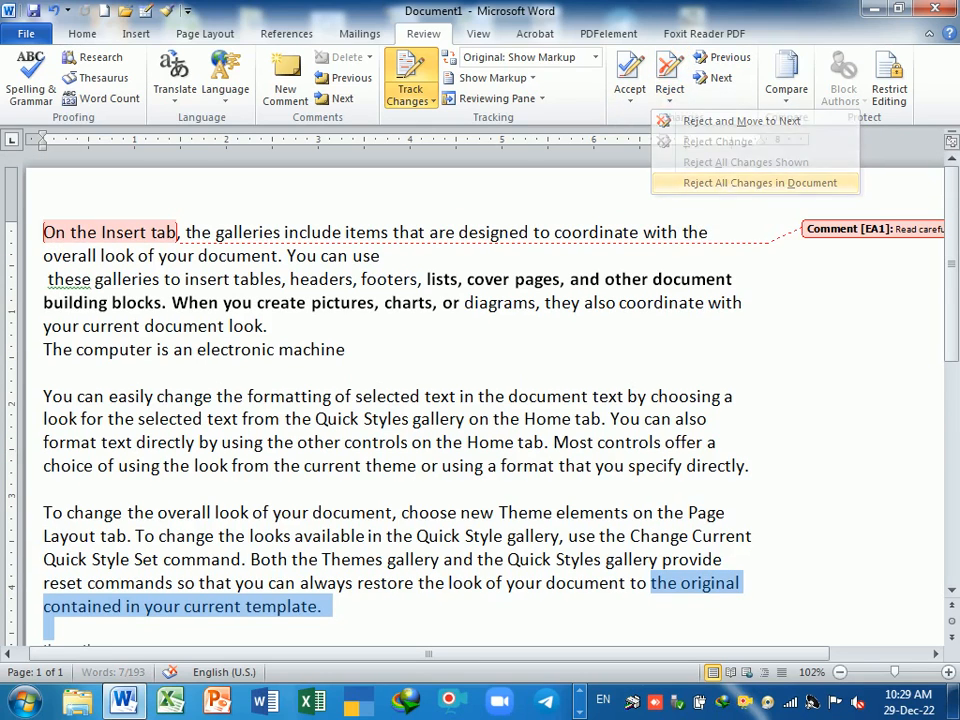
{"action": "left_click", "coordinate": [669, 94]}
{"action": "left_click", "coordinate": [703, 128]}
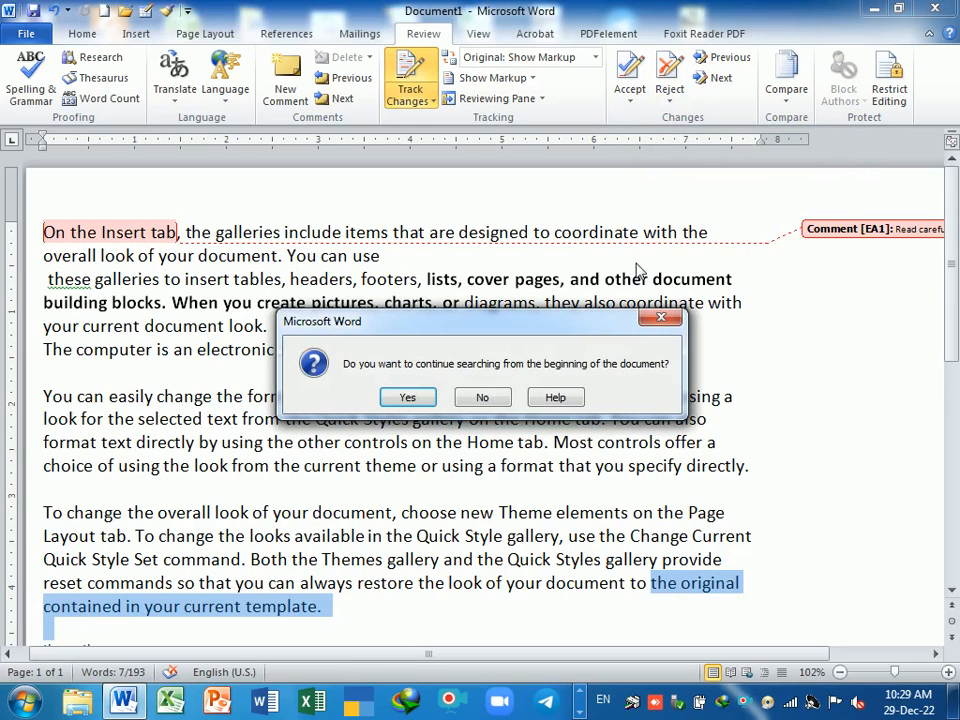
{"action": "left_click", "coordinate": [405, 337]}
{"action": "left_click", "coordinate": [670, 98]}
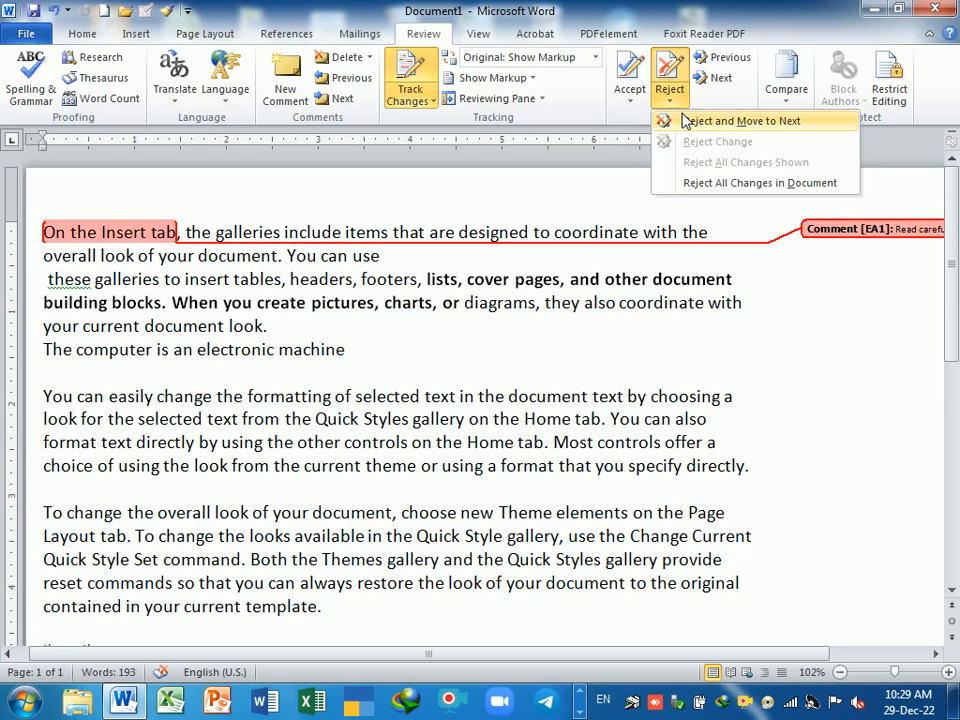
{"action": "left_click", "coordinate": [700, 122]}
{"action": "left_click", "coordinate": [441, 399]}
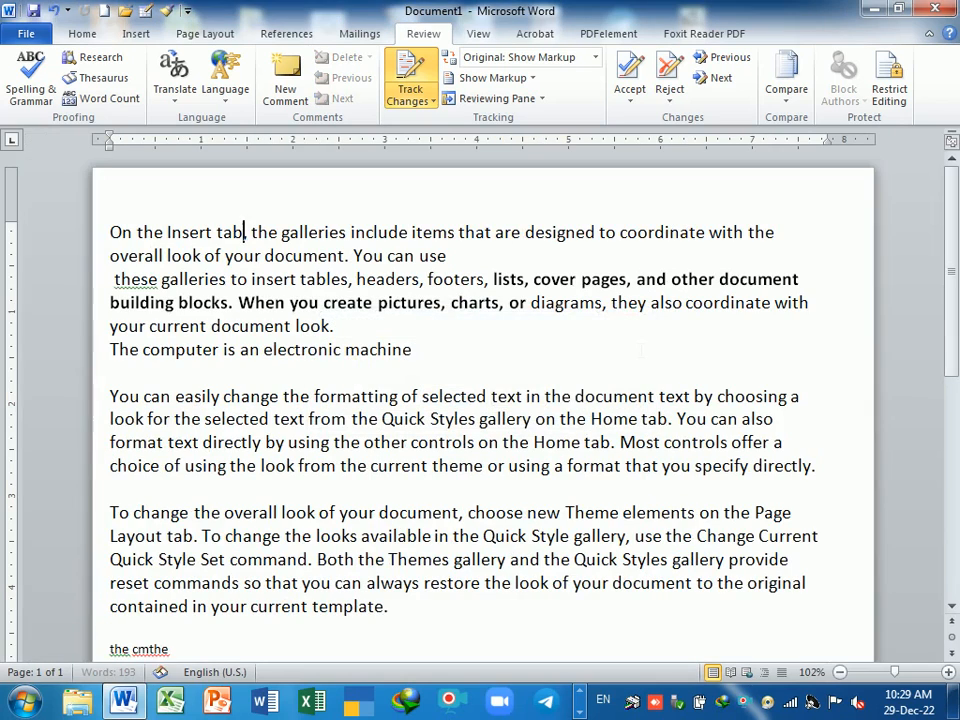
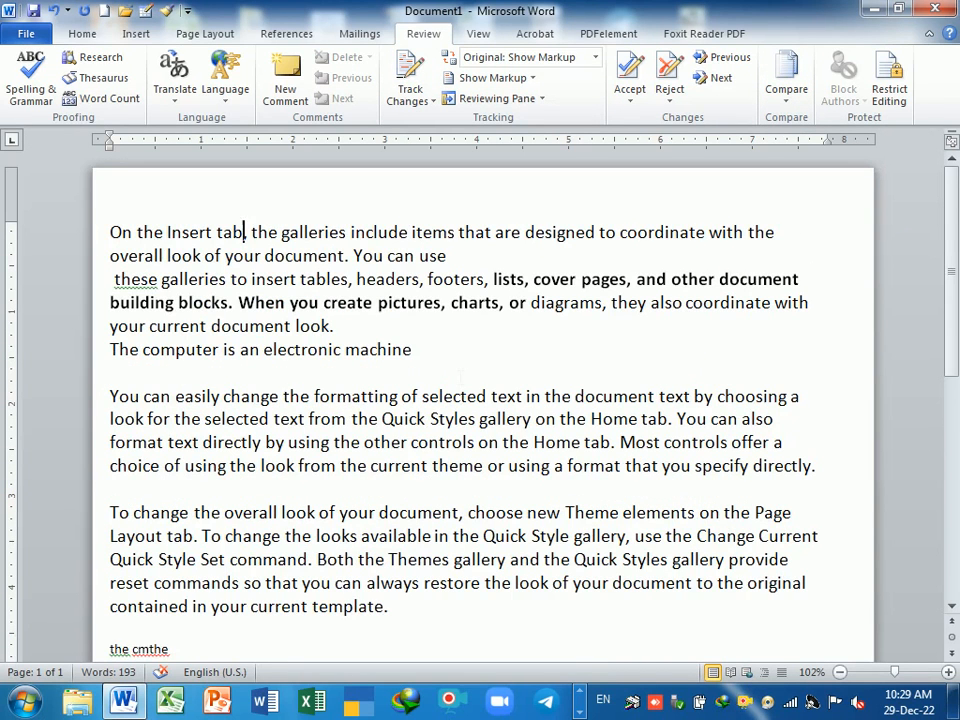
- Save the document to the Desktop as 1p
{"action": "key", "text": "ctrl+s"}
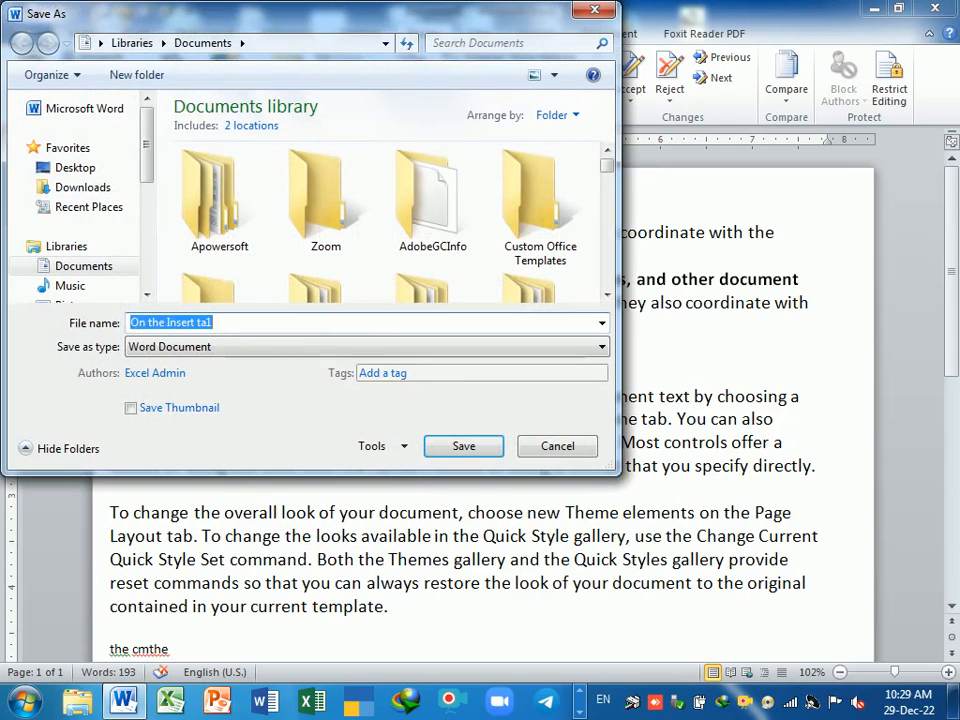
{"action": "left_click", "coordinate": [93, 172]}
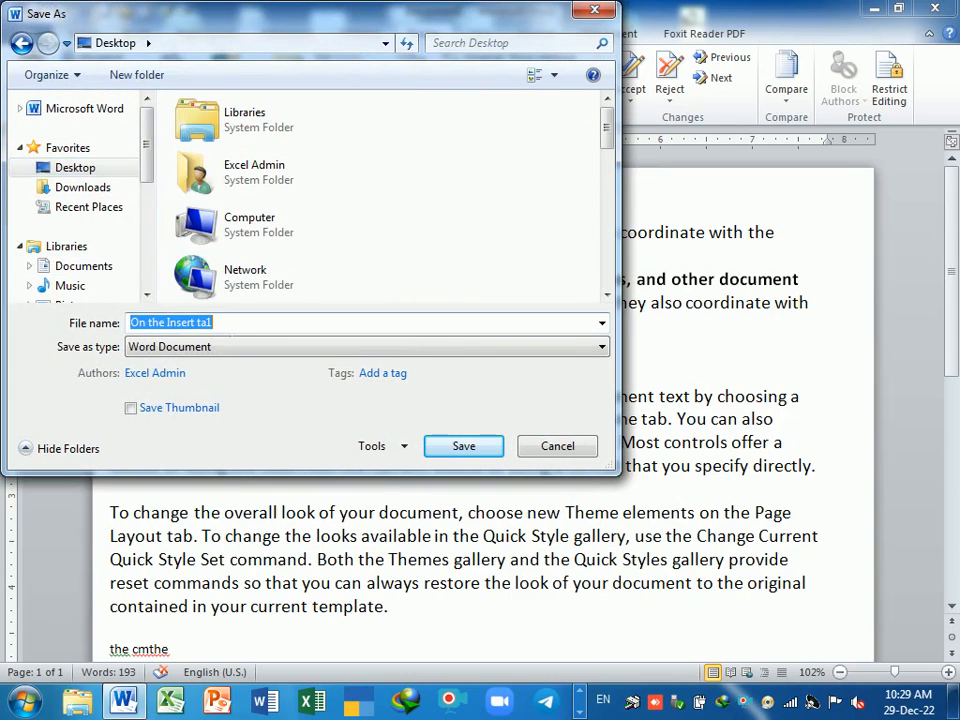
{"action": "type", "text": "1"}
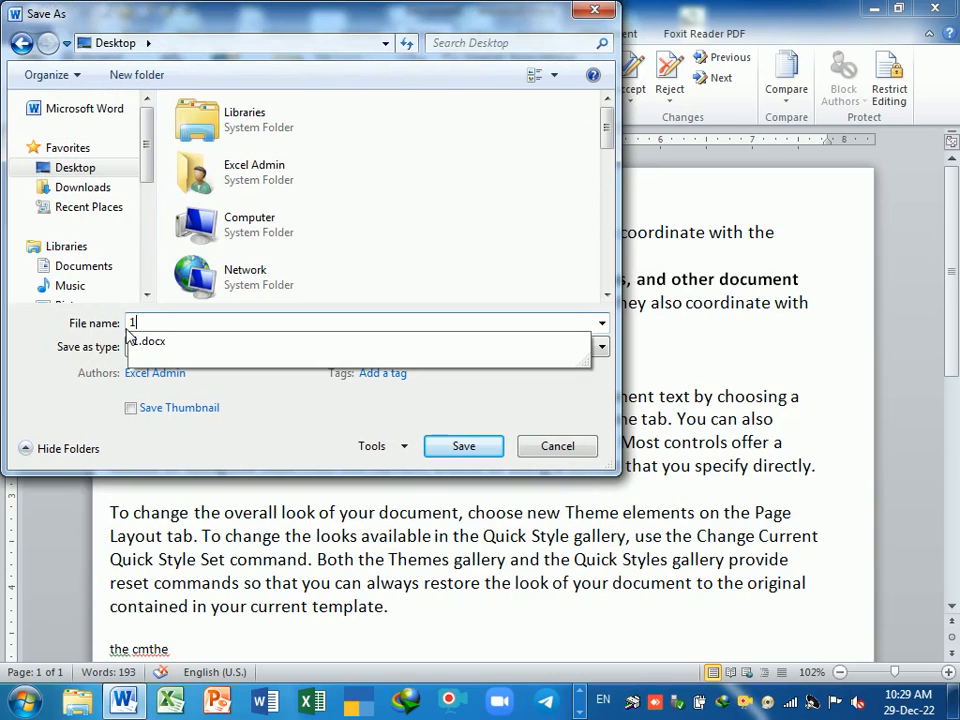
{"action": "type", "text": "p"}
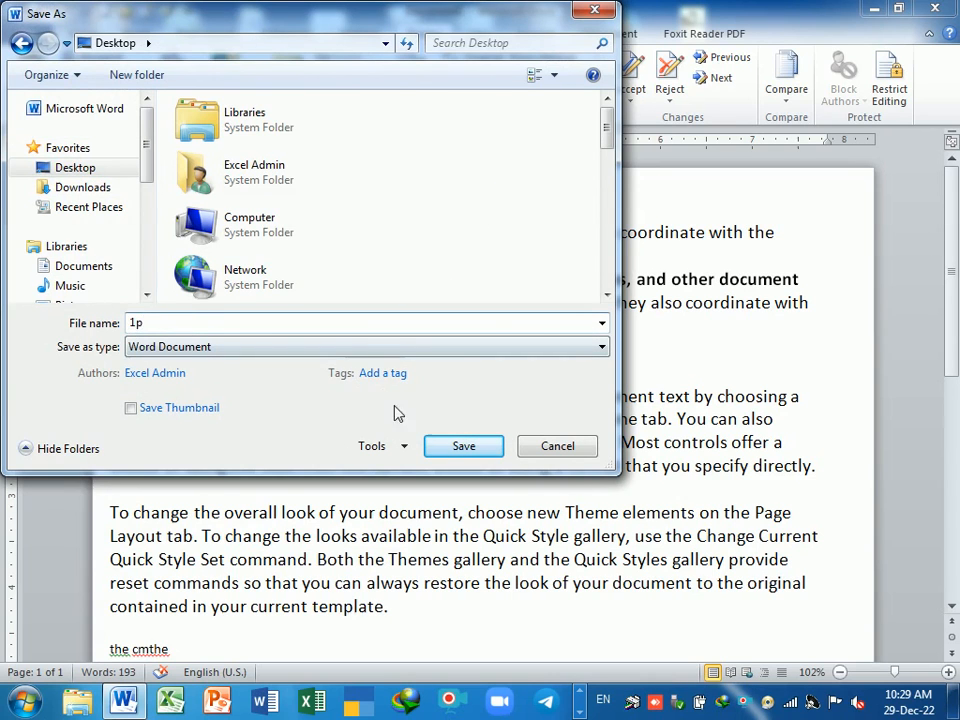
{"action": "left_click", "coordinate": [464, 447]}
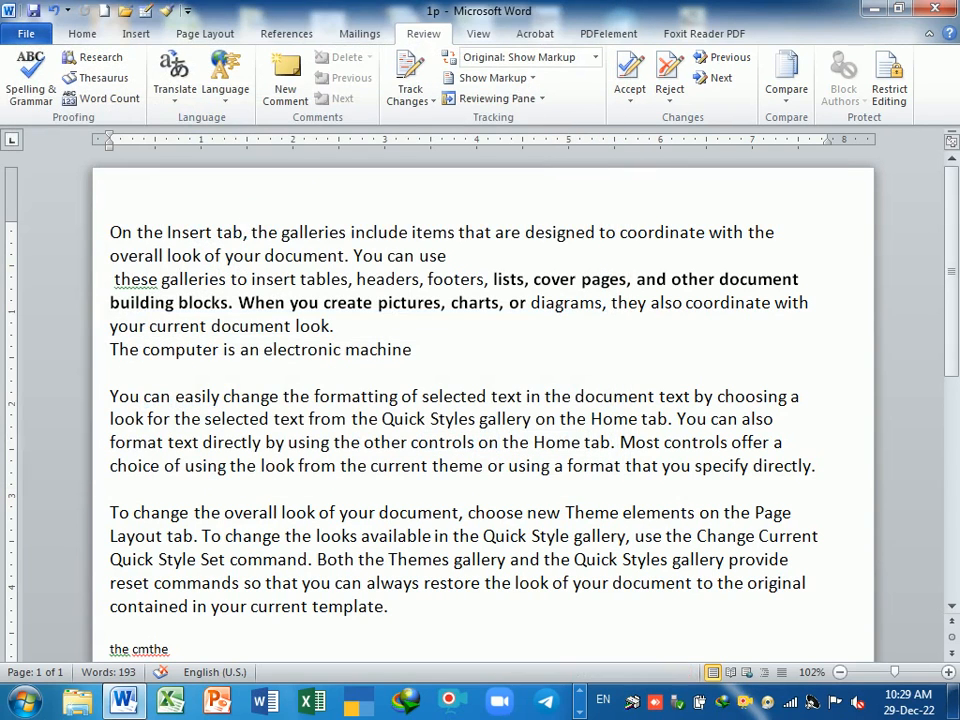
- Save another copy to the Desktop as 2p via File > Save As
{"action": "left_click", "coordinate": [26, 34]}
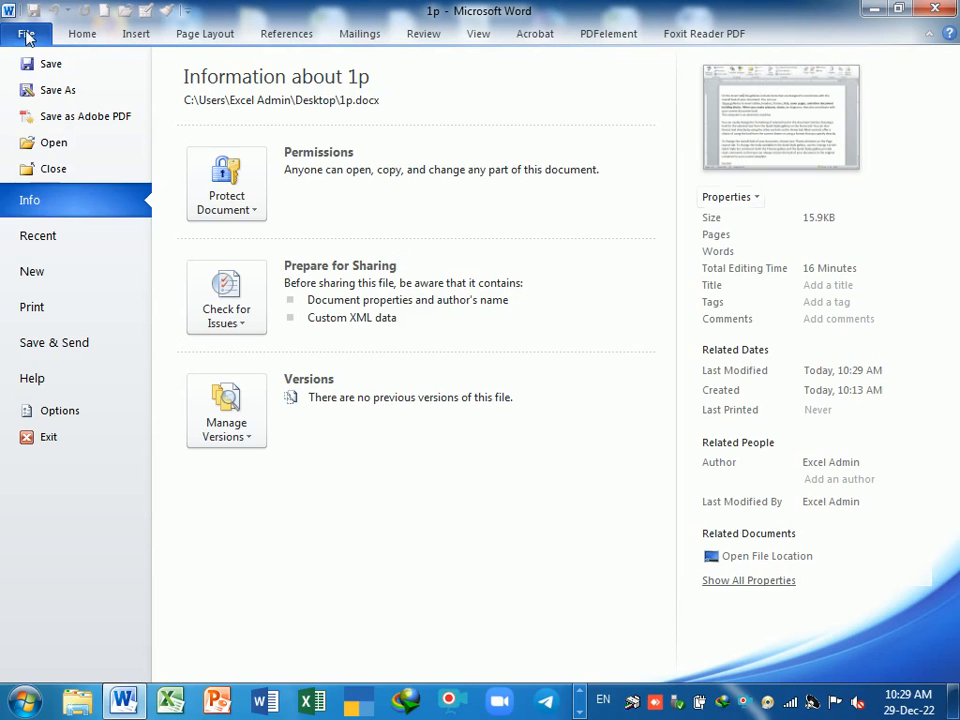
{"action": "left_click", "coordinate": [67, 348]}
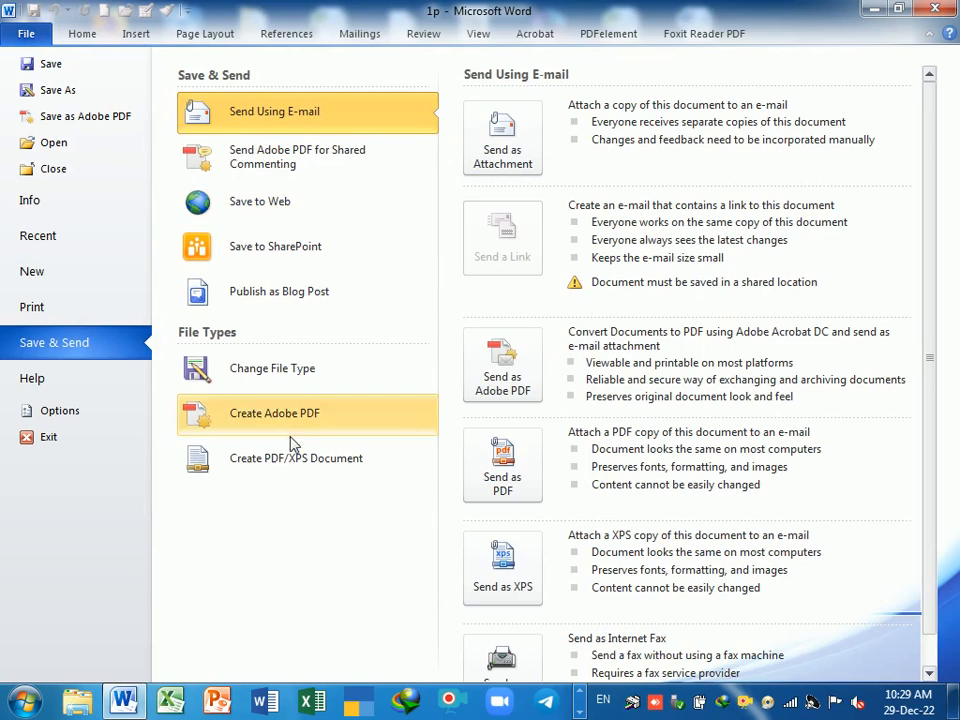
{"action": "left_click", "coordinate": [48, 65]}
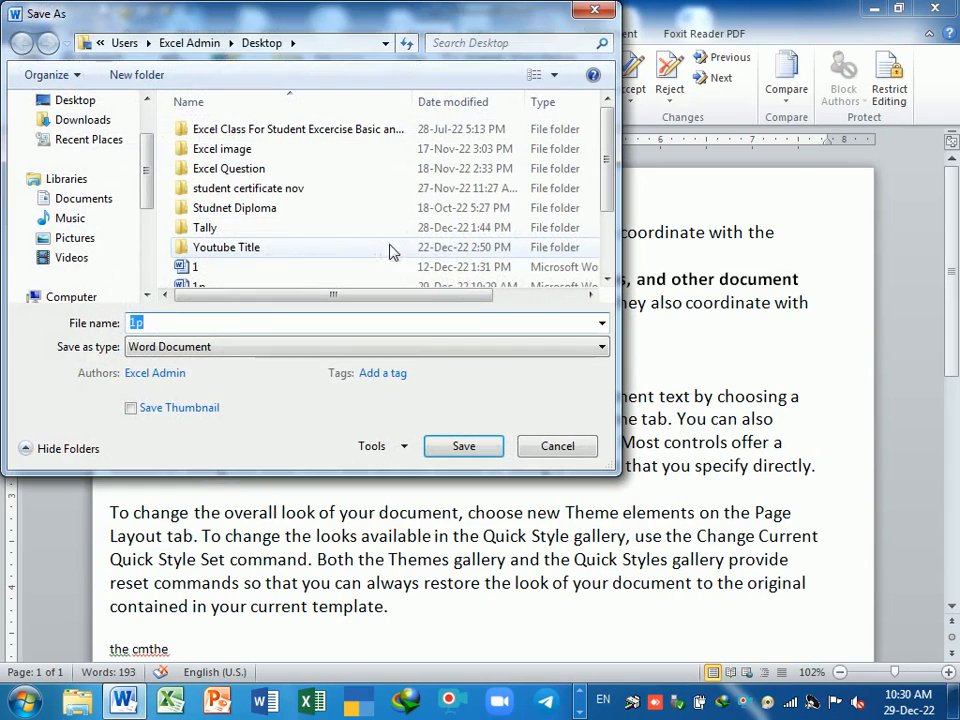
{"action": "left_click", "coordinate": [88, 103]}
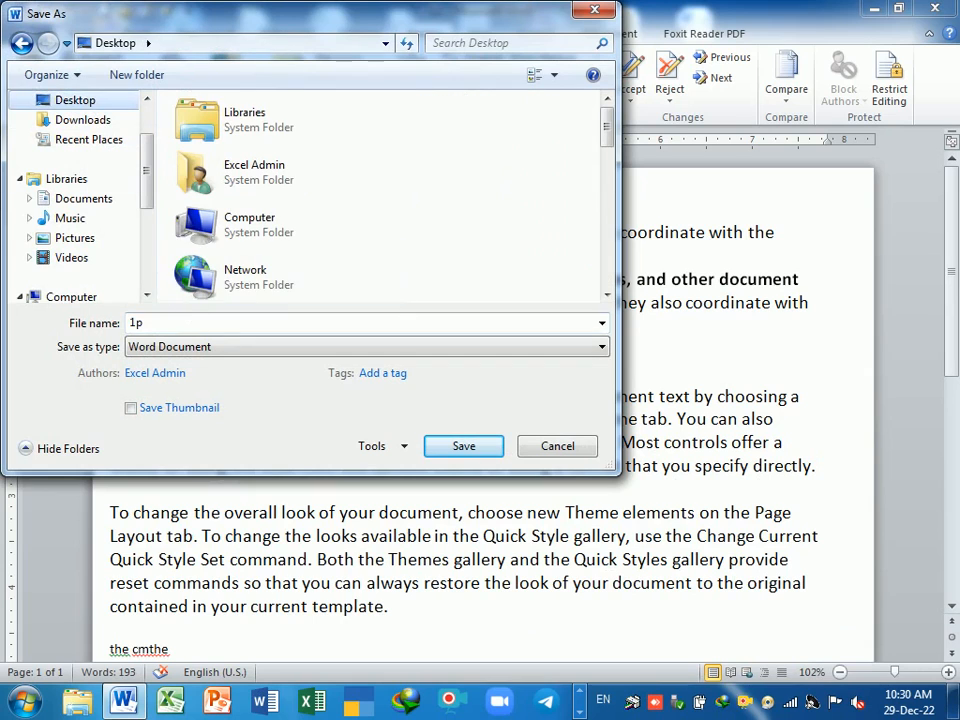
{"action": "type", "text": "2"}
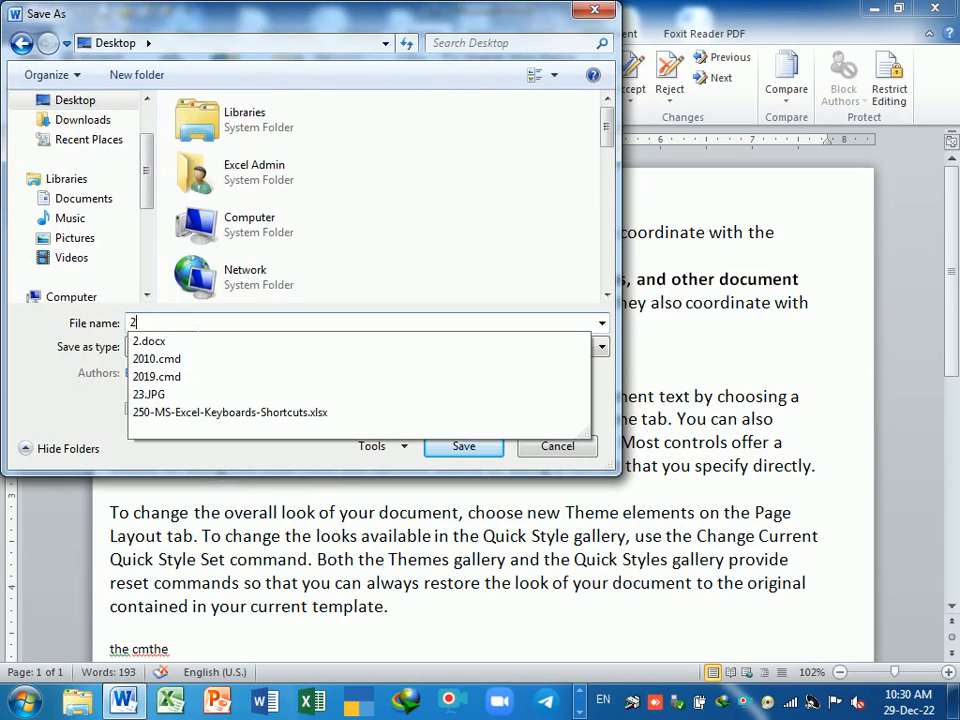
{"action": "type", "text": "p"}
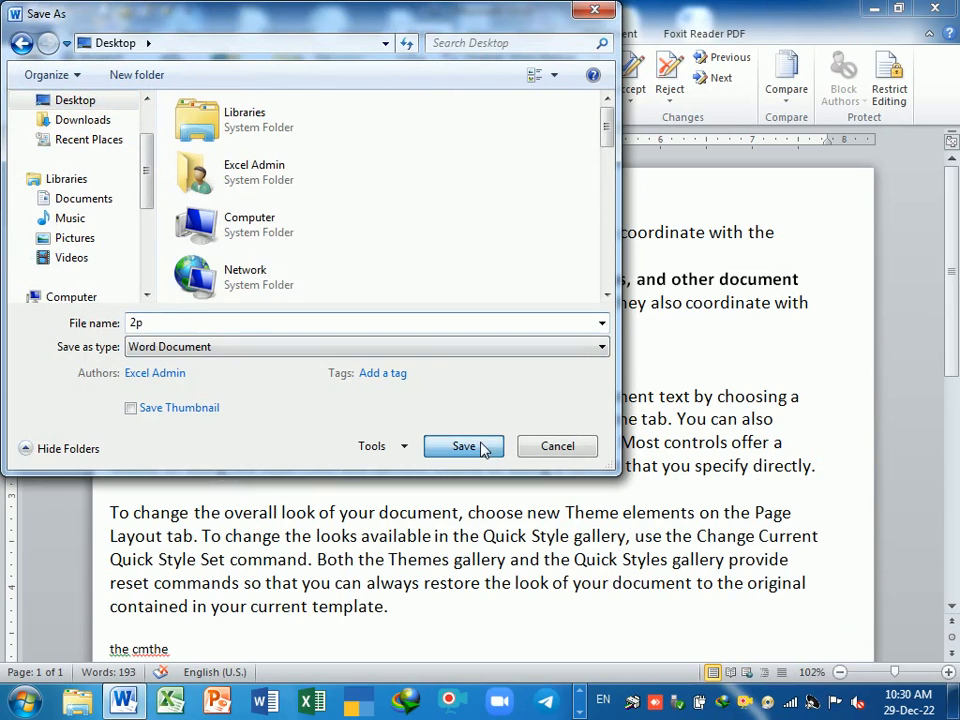
{"action": "left_click", "coordinate": [484, 447]}
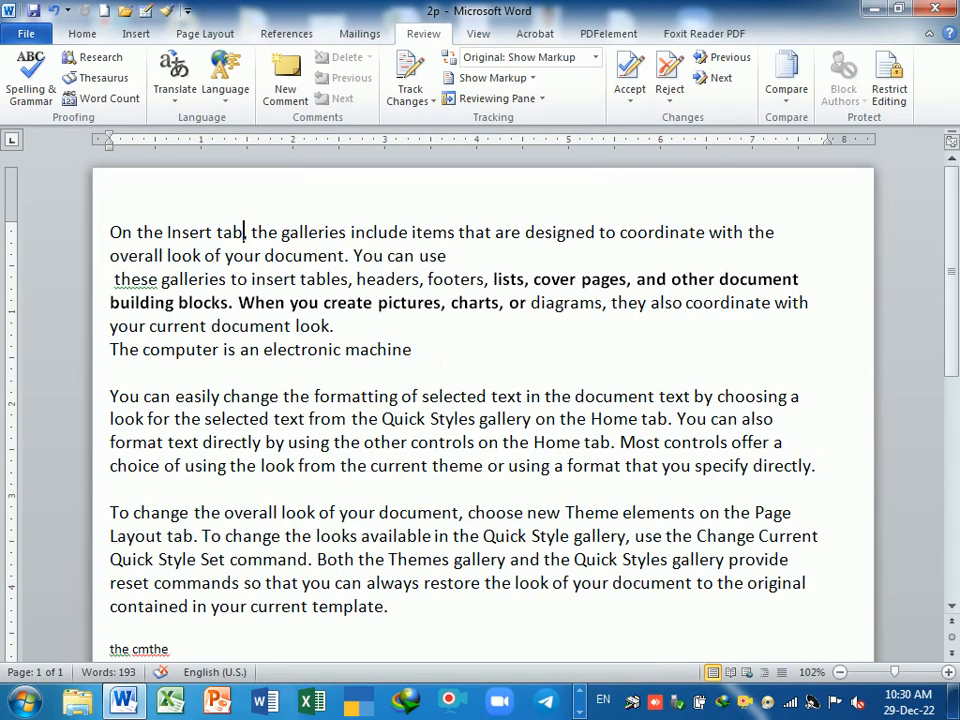
- Make the first two lines of the opening paragraph bold and red
{"action": "left_click_drag", "start_coordinate": [447, 255], "coordinate": [118, 232]}
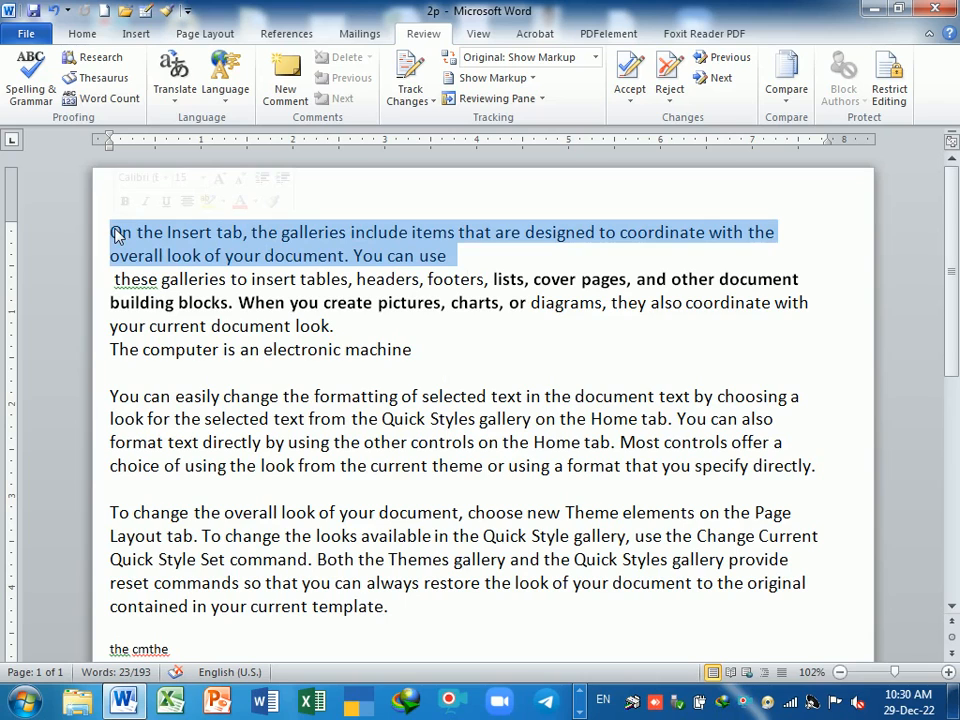
{"action": "left_click", "coordinate": [83, 34]}
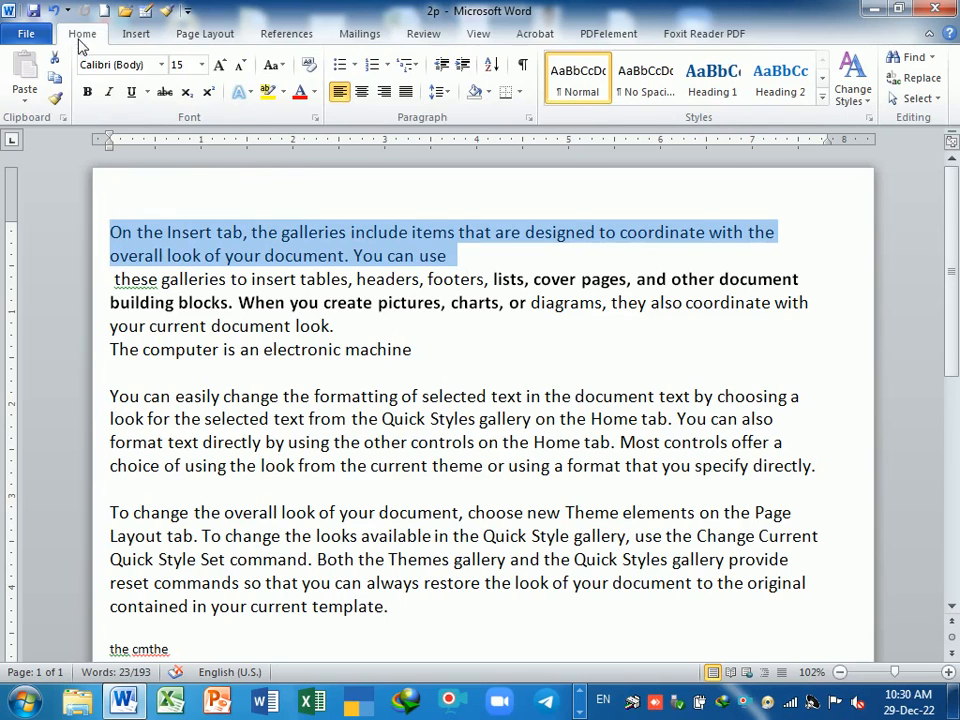
{"action": "left_click", "coordinate": [87, 92]}
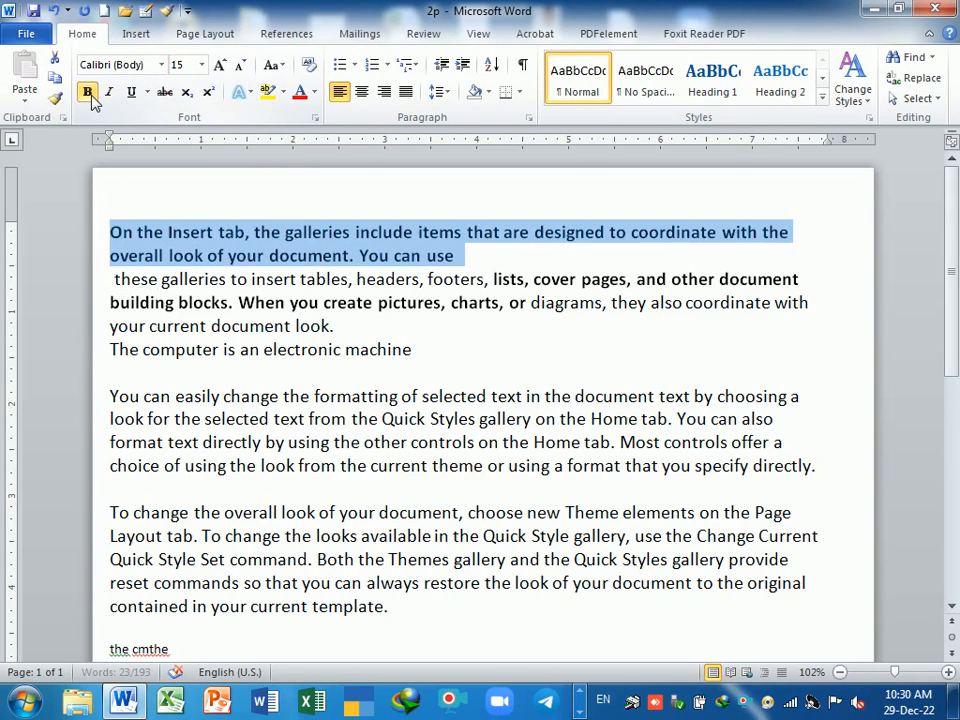
{"action": "left_click", "coordinate": [302, 92]}
- Make the paragraph about changing the overall look bold at 16 pt
{"action": "left_click", "coordinate": [428, 376]}
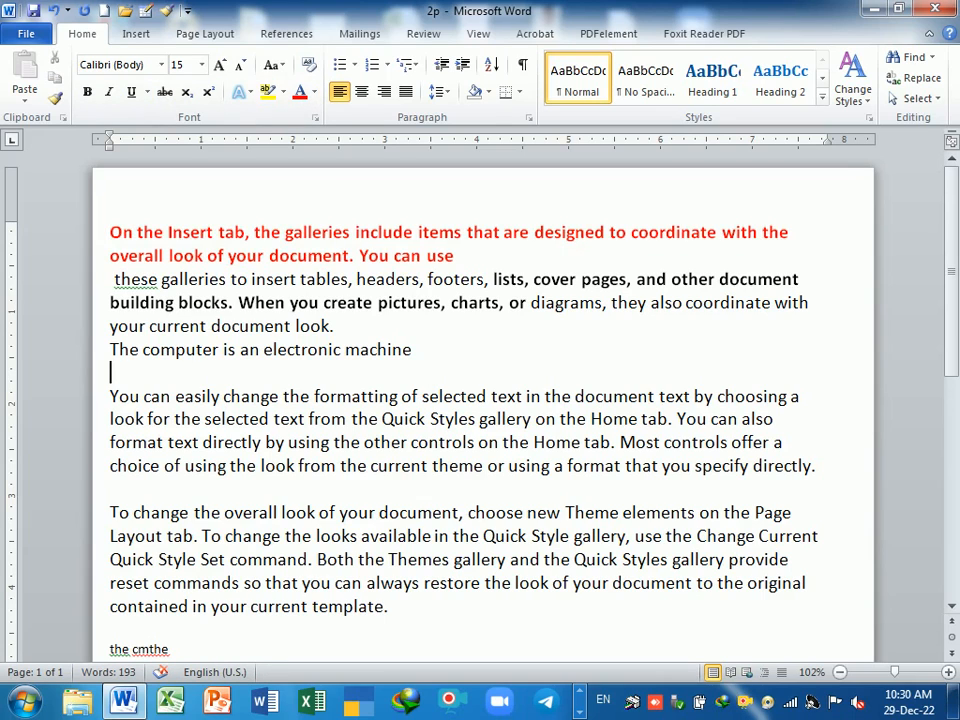
{"action": "left_click_drag", "start_coordinate": [110, 512], "coordinate": [386, 606]}
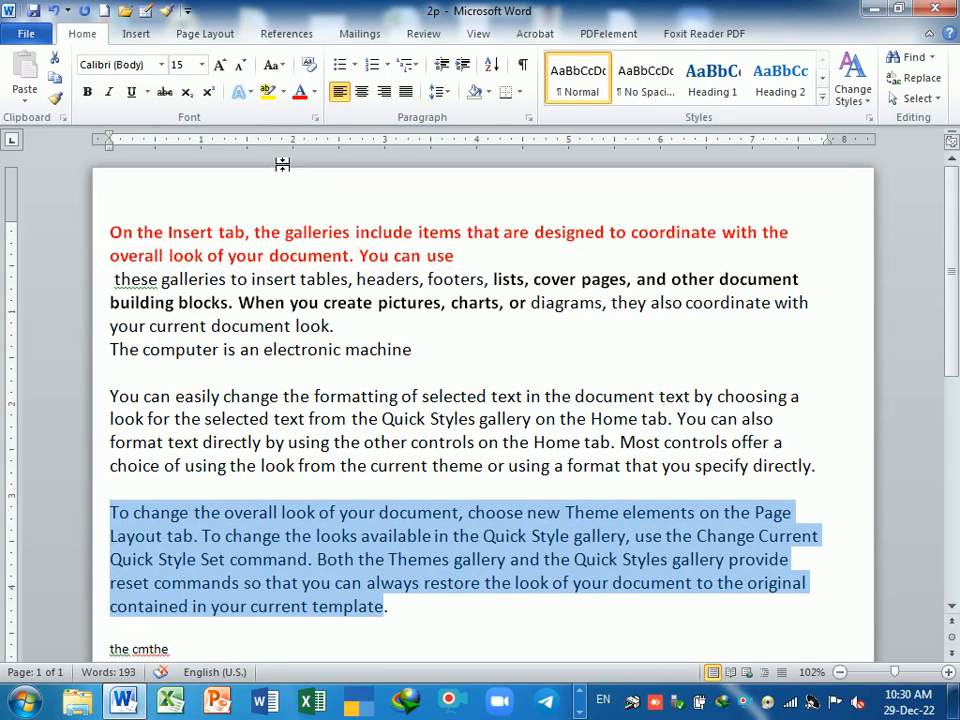
{"action": "left_click", "coordinate": [87, 92]}
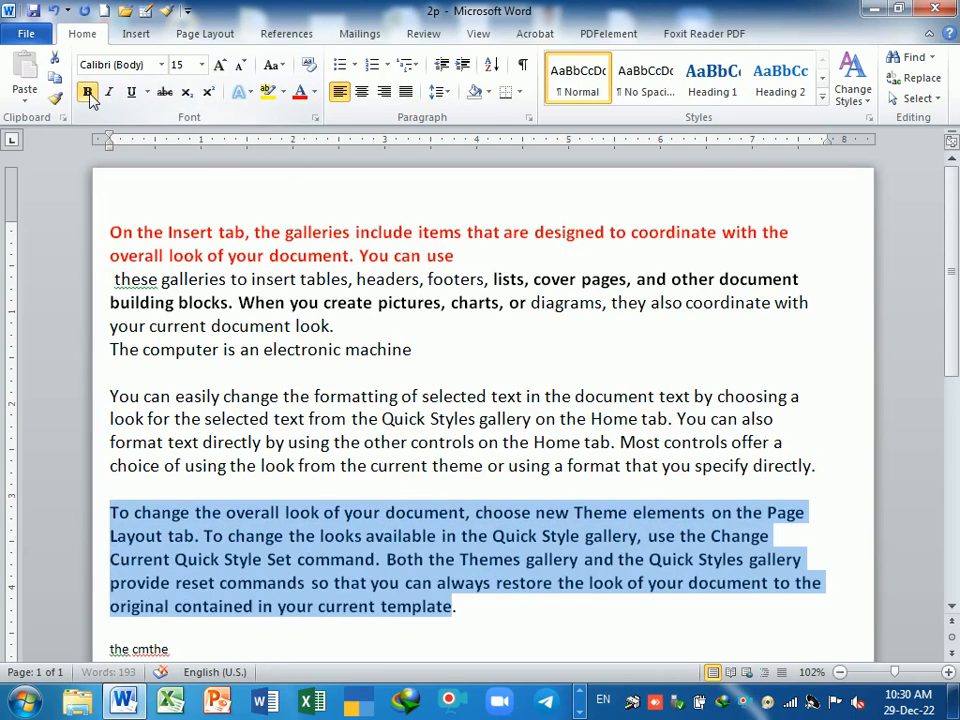
{"action": "left_click", "coordinate": [219, 64]}
- Add the line 'Cpu is the brain of the computer' and save 2p
{"action": "left_click", "coordinate": [415, 396]}
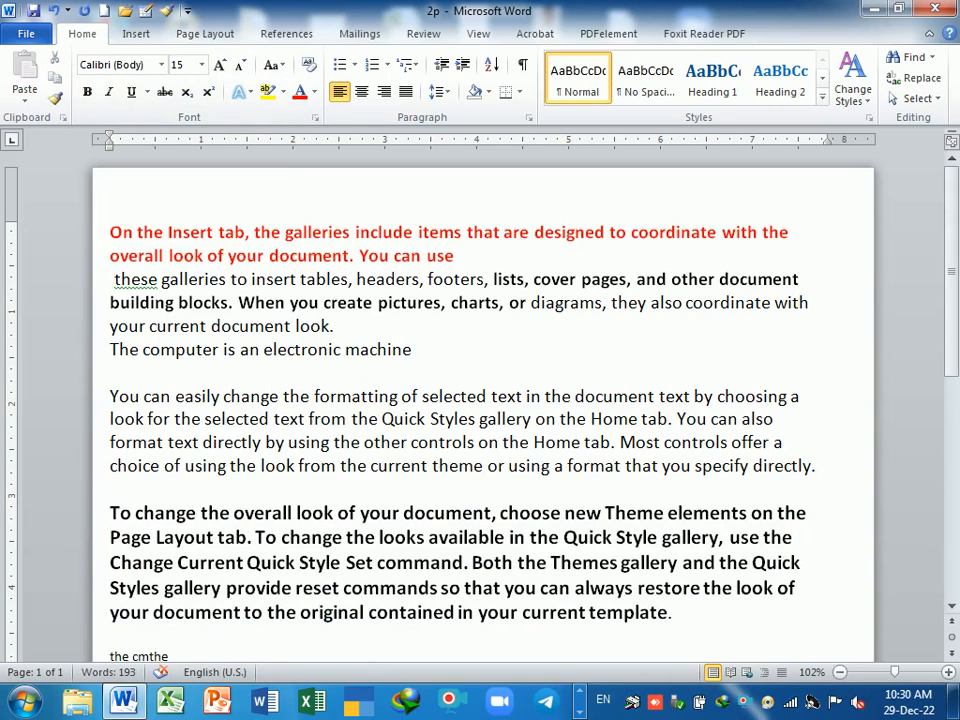
{"action": "type", "text": "cpu is the b"}
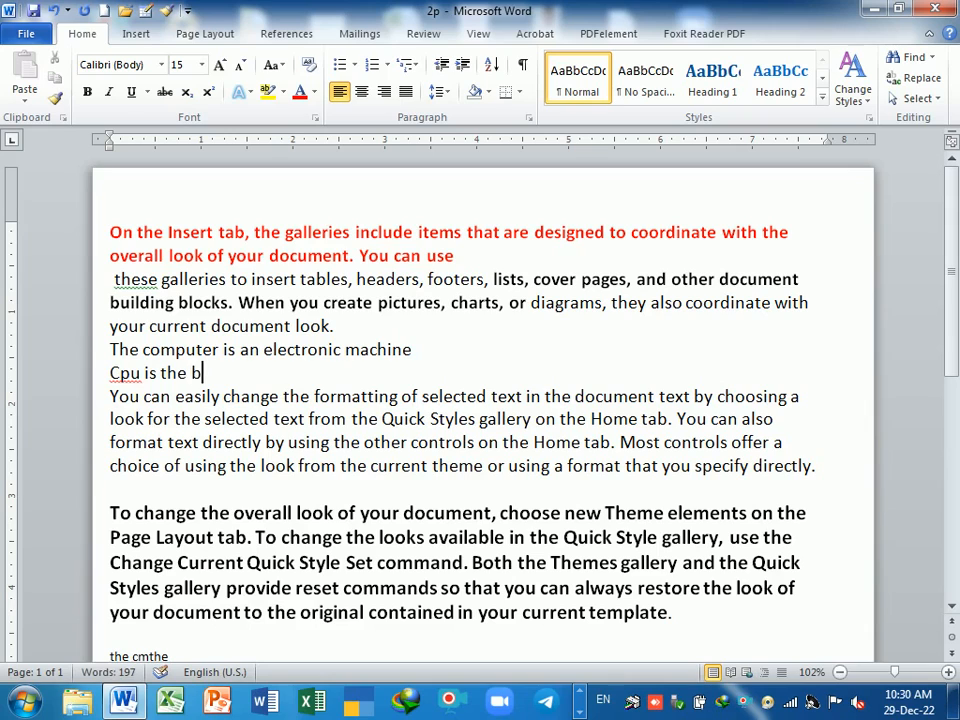
{"action": "type", "text": "raion"}
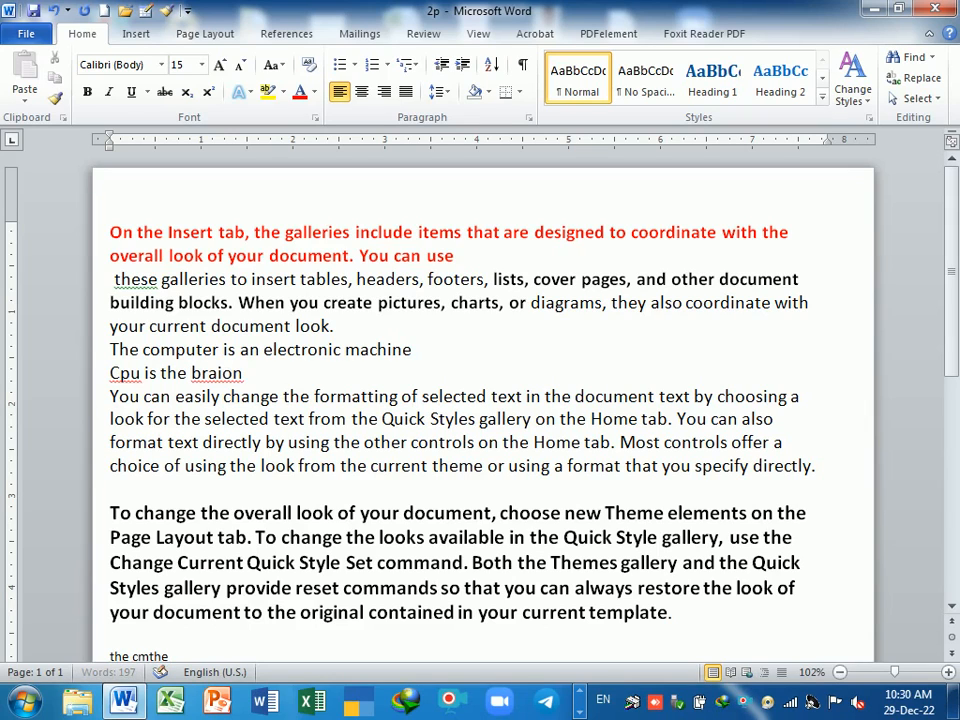
{"action": "key", "text": "BackSpace"}
{"action": "key", "text": "BackSpace"}
{"action": "key", "text": "BackSpace"}
{"action": "type", "text": "in of the cmp"}
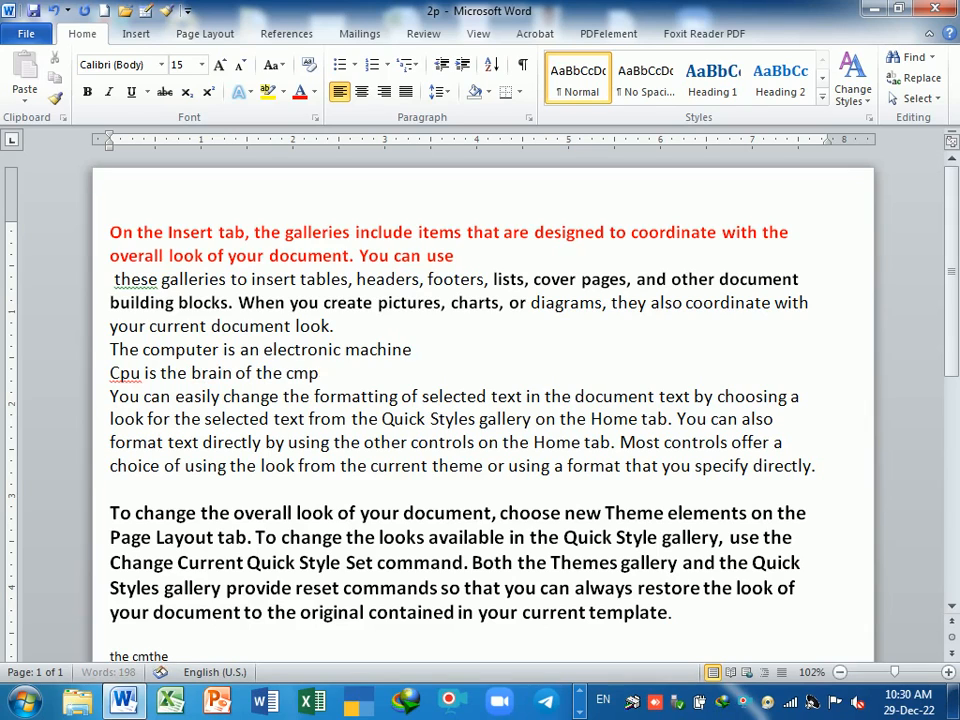
{"action": "key", "text": "BackSpace"}
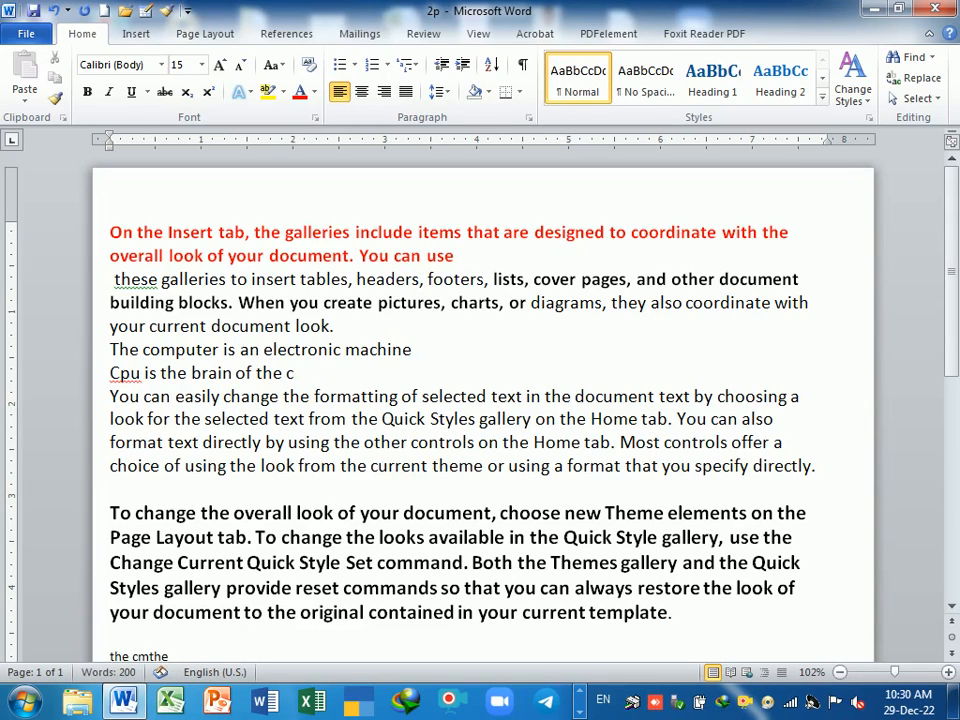
{"action": "type", "text": "omputer"}
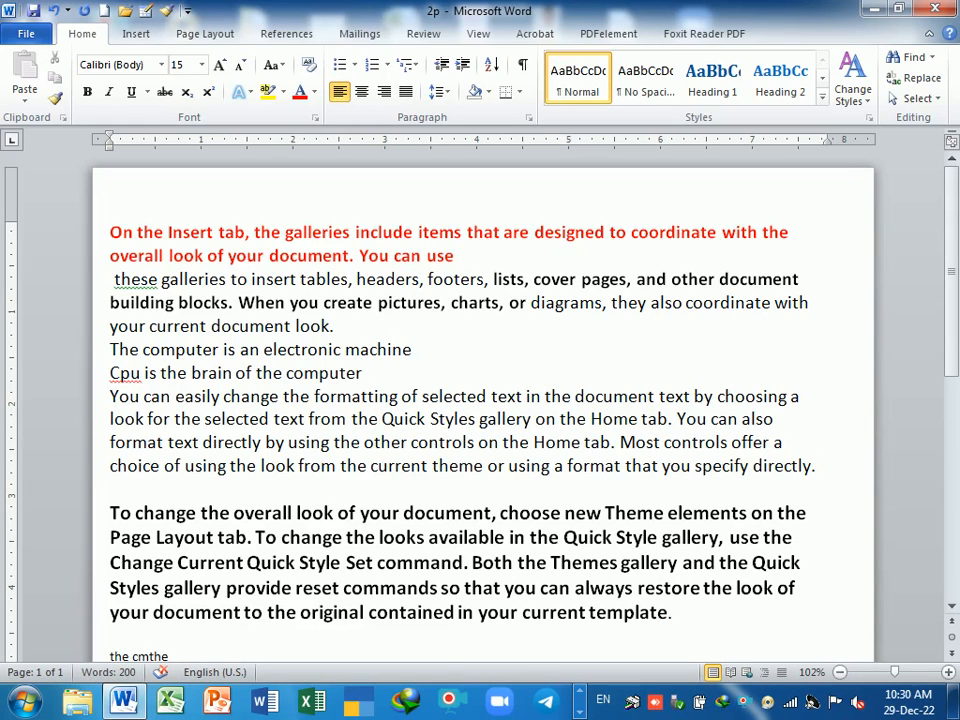
{"action": "key", "text": "ctrl+s"}
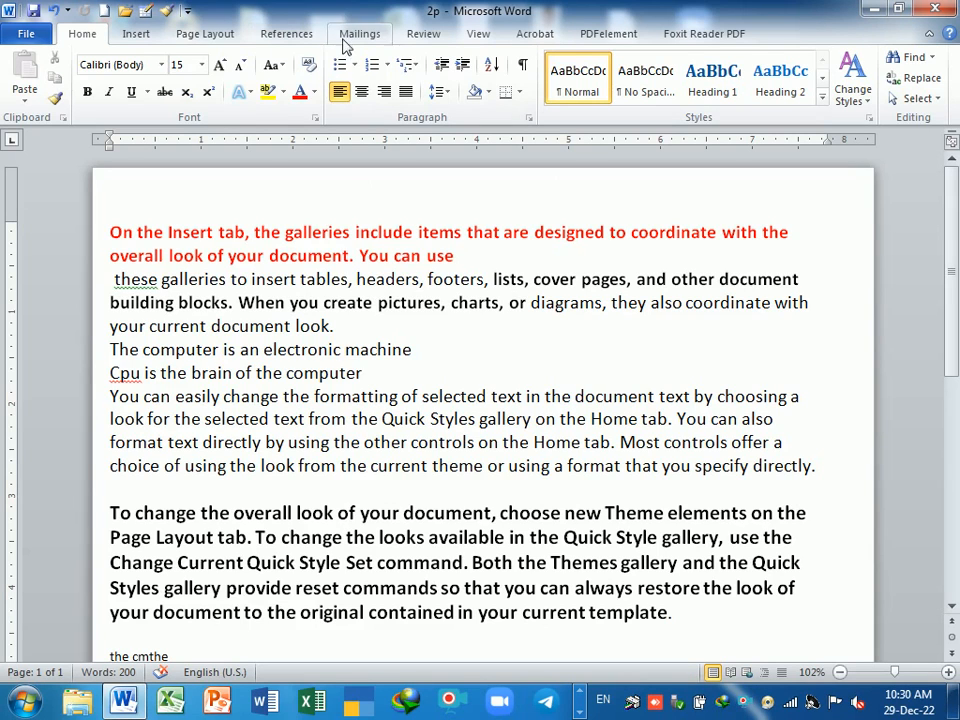
{"action": "left_click", "coordinate": [424, 35]}
{"action": "left_click", "coordinate": [786, 88]}
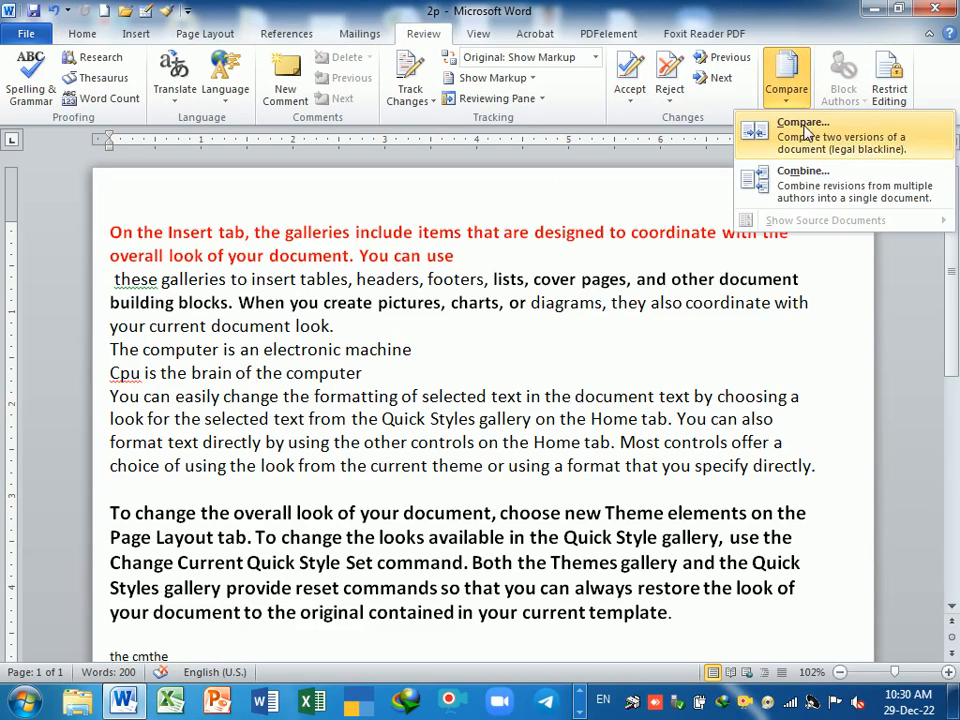
{"action": "left_click", "coordinate": [762, 124]}
{"action": "left_click", "coordinate": [434, 311]}
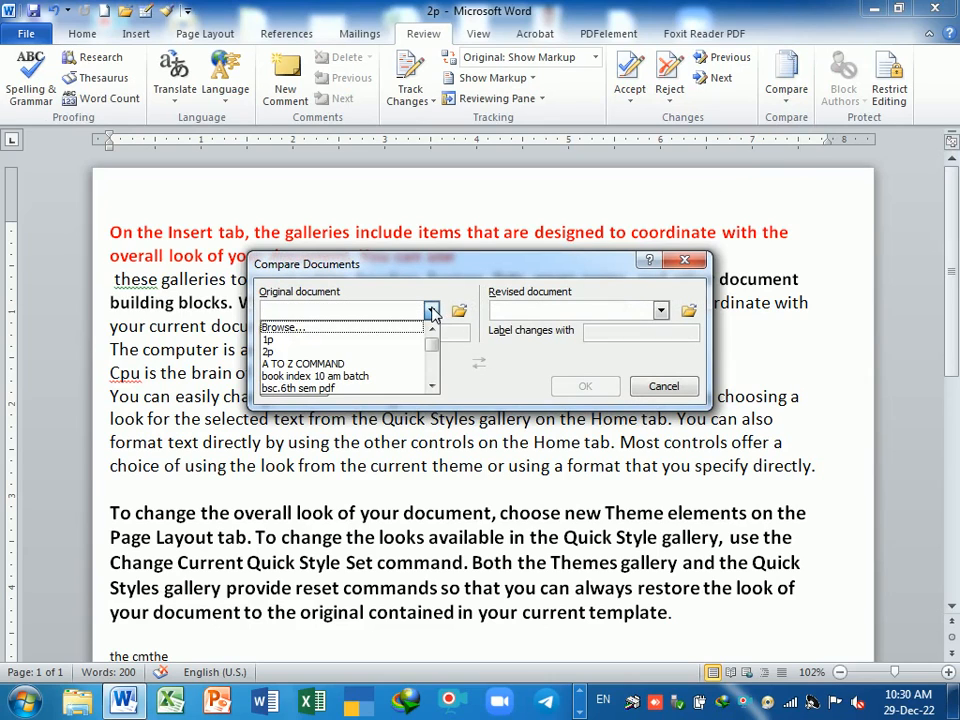
{"action": "left_click", "coordinate": [351, 338]}
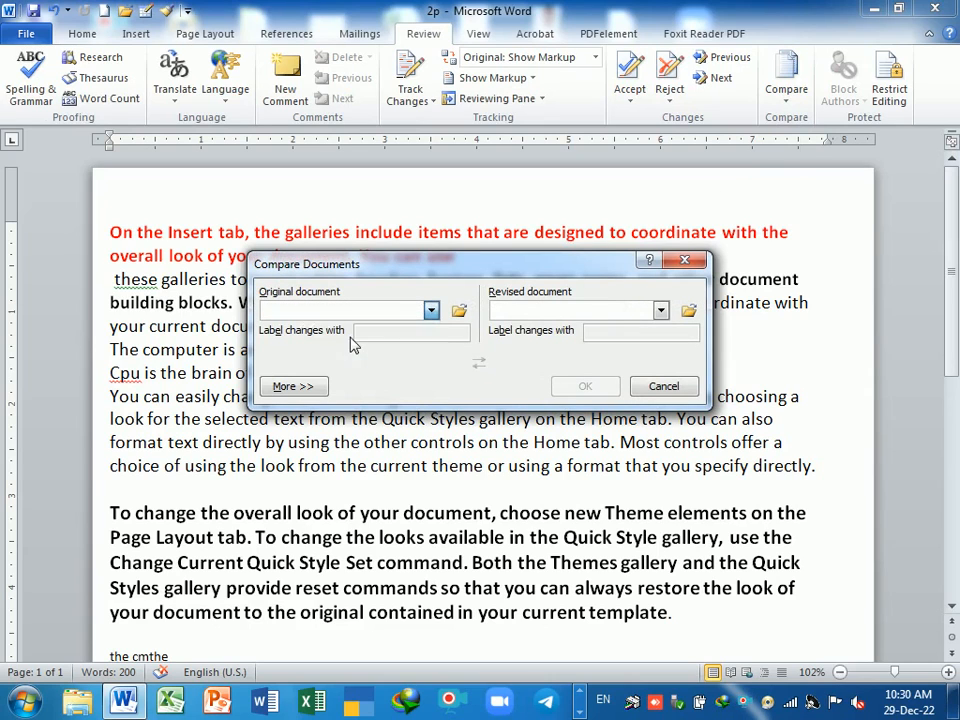
{"action": "left_click", "coordinate": [660, 311]}
{"action": "left_click", "coordinate": [510, 354]}
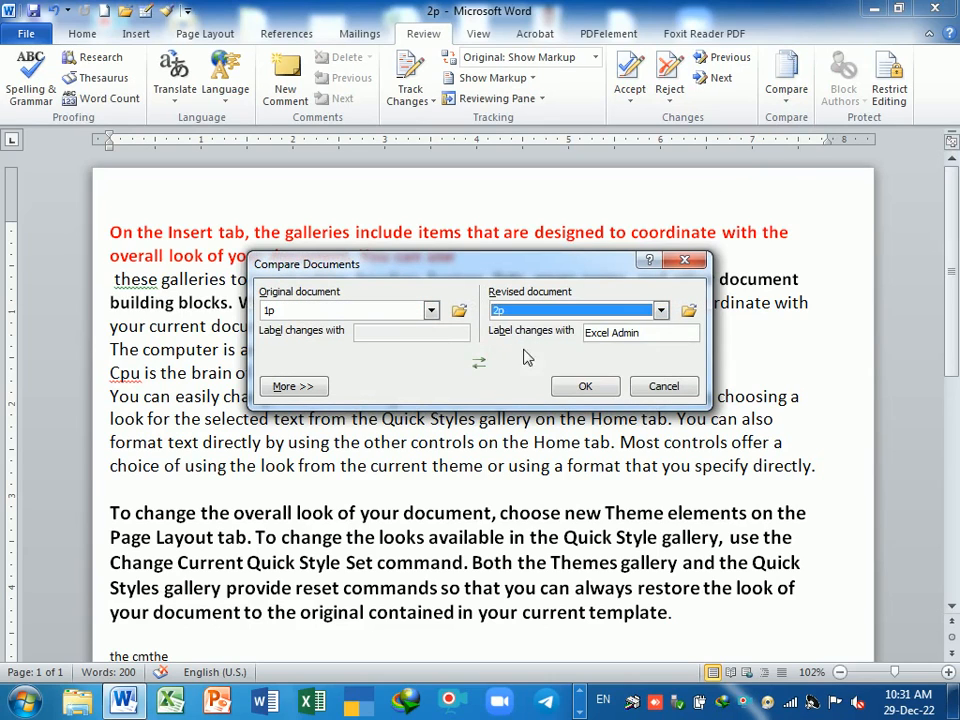
{"action": "left_click", "coordinate": [589, 386]}
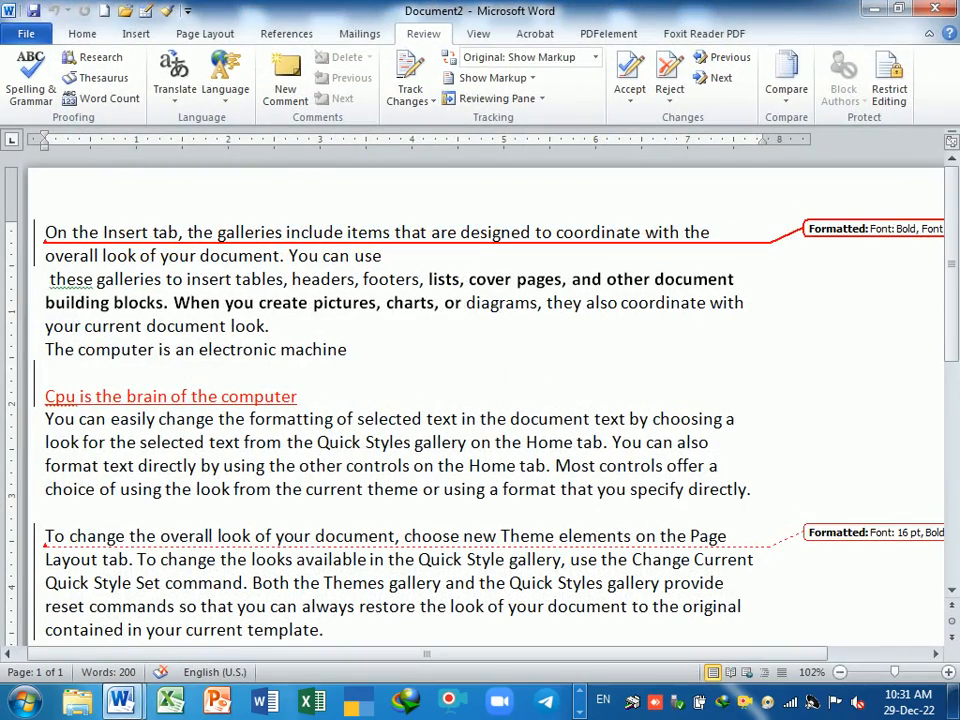
{"action": "scroll", "coordinate": [506, 375], "scroll_direction": "down", "scroll_amount": 4}
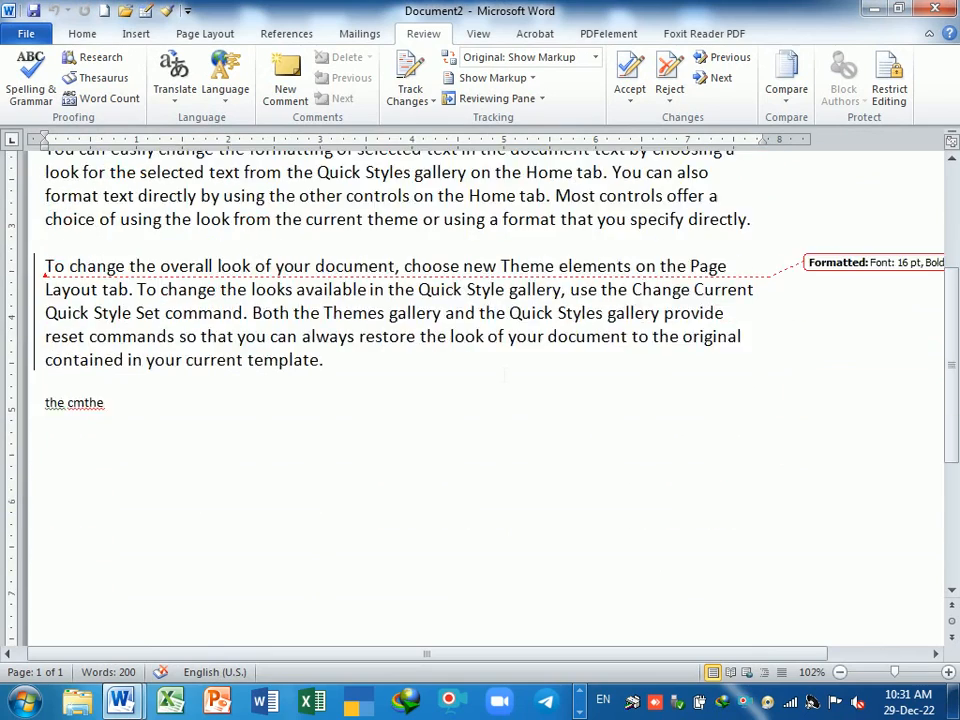
{"action": "scroll", "coordinate": [506, 375], "scroll_direction": "up", "scroll_amount": 4}
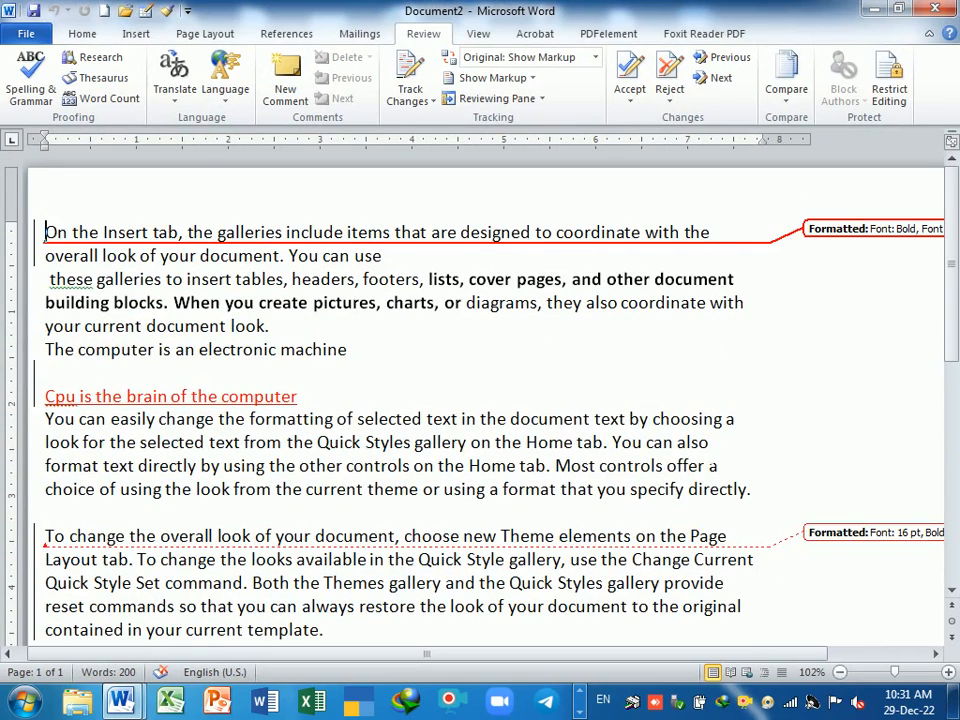
{"action": "scroll", "coordinate": [506, 375], "scroll_direction": "down", "scroll_amount": 4}
{"action": "scroll", "coordinate": [506, 375], "scroll_direction": "up", "scroll_amount": 4}
- Show the original 1p document beside the comparison result
{"action": "left_click", "coordinate": [785, 95]}
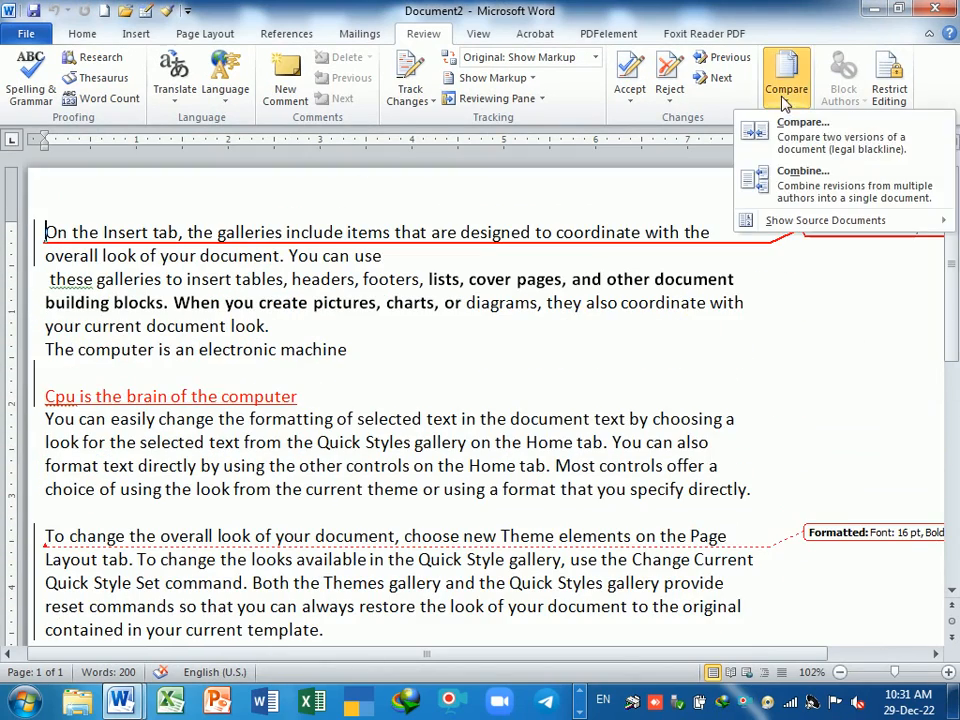
{"action": "mouse_move", "coordinate": [805, 225]}
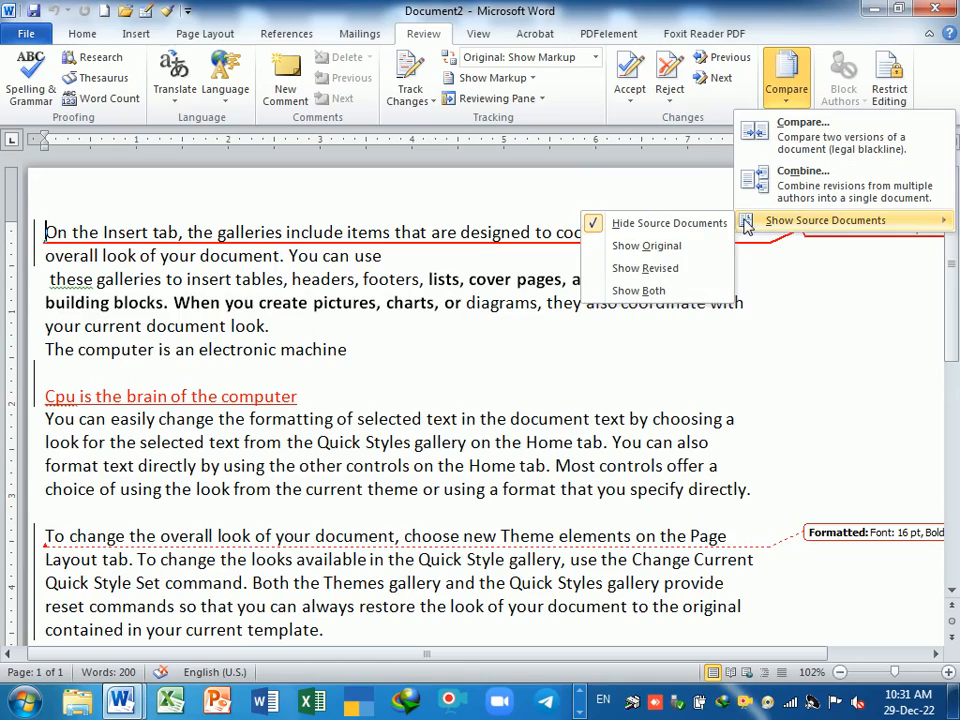
{"action": "left_click", "coordinate": [636, 246]}
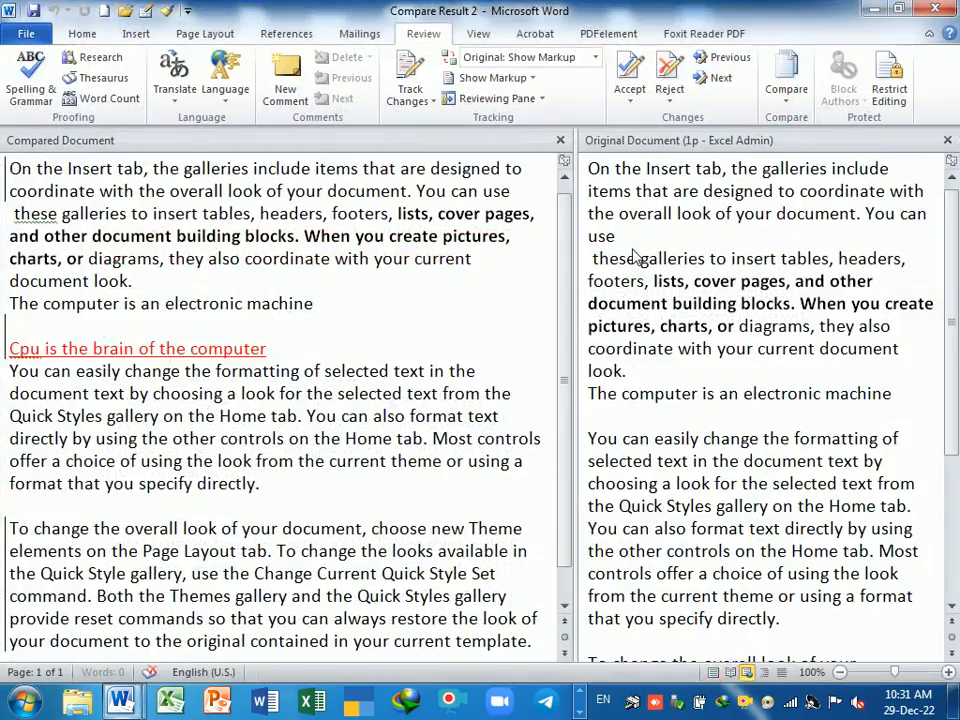
{"action": "scroll", "coordinate": [645, 322], "scroll_direction": "down", "scroll_amount": 2}
{"action": "scroll", "coordinate": [645, 322], "scroll_direction": "down", "scroll_amount": 3}
{"action": "scroll", "coordinate": [620, 333], "scroll_direction": "up", "scroll_amount": 4}
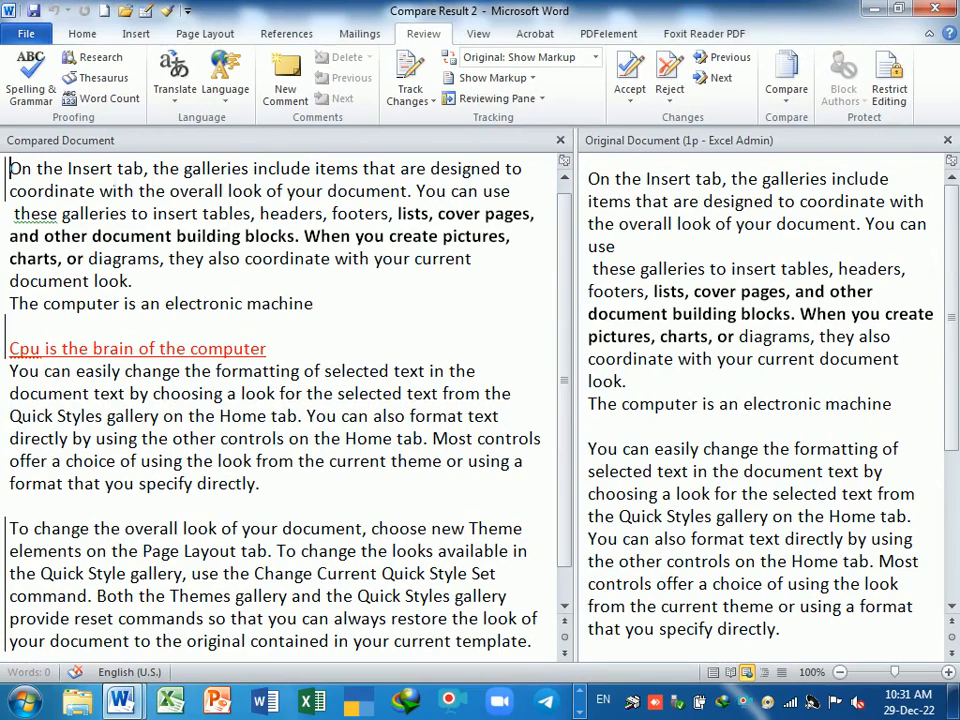
{"action": "scroll", "coordinate": [282, 285], "scroll_direction": "down", "scroll_amount": 2}
{"action": "scroll", "coordinate": [281, 285], "scroll_direction": "up", "scroll_amount": 2}
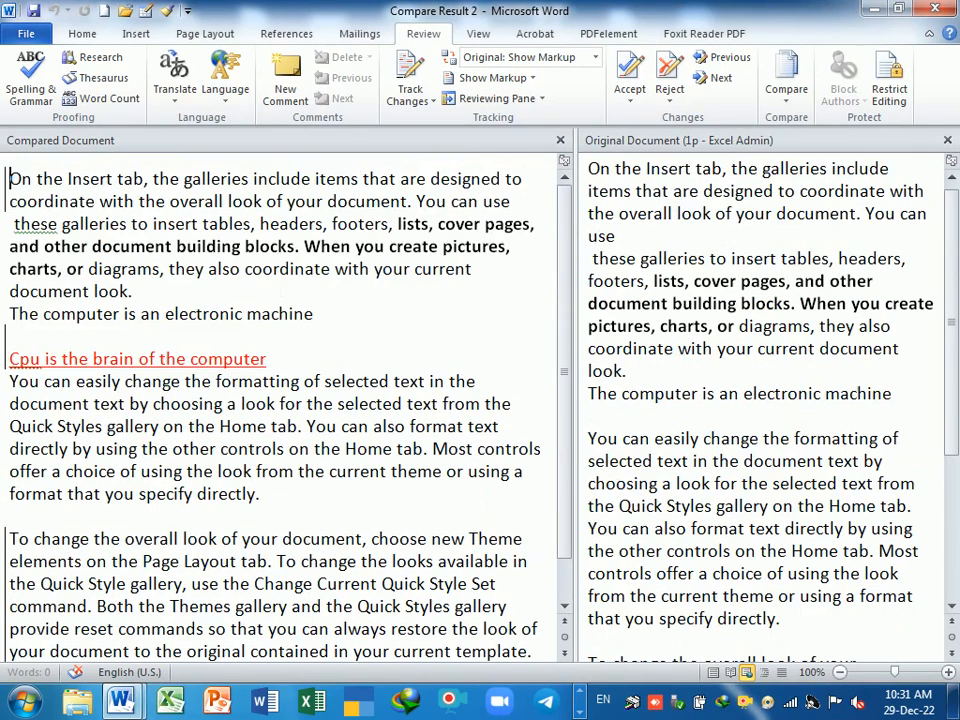
- Compare the Cpu line in the result with 'The computer is an electronic machine' in the original
{"action": "left_click", "coordinate": [709, 192]}
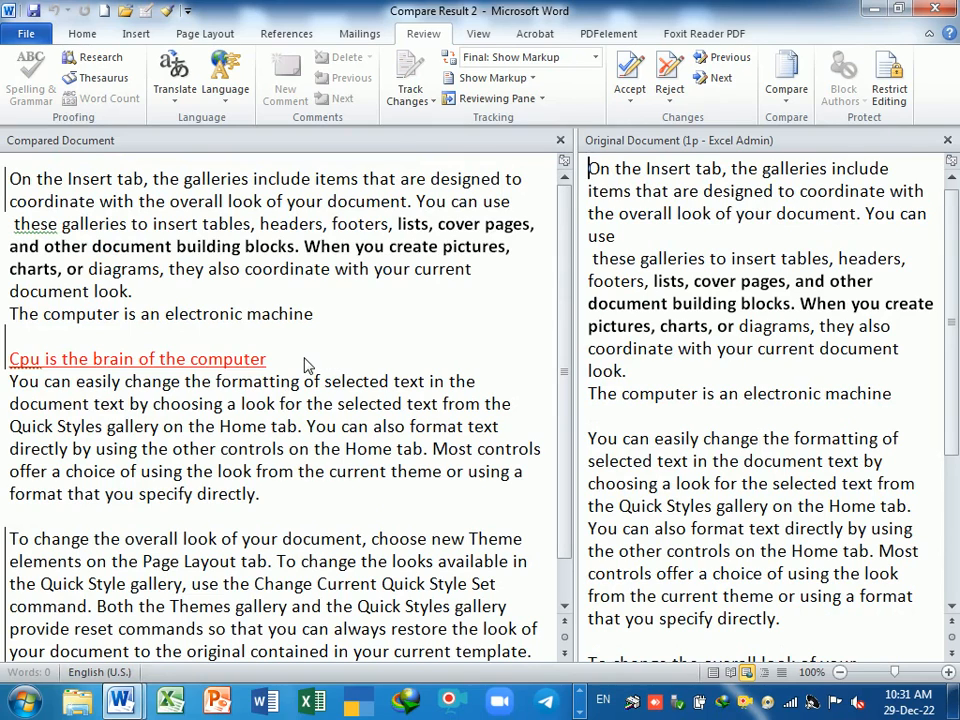
{"action": "left_click", "coordinate": [307, 366]}
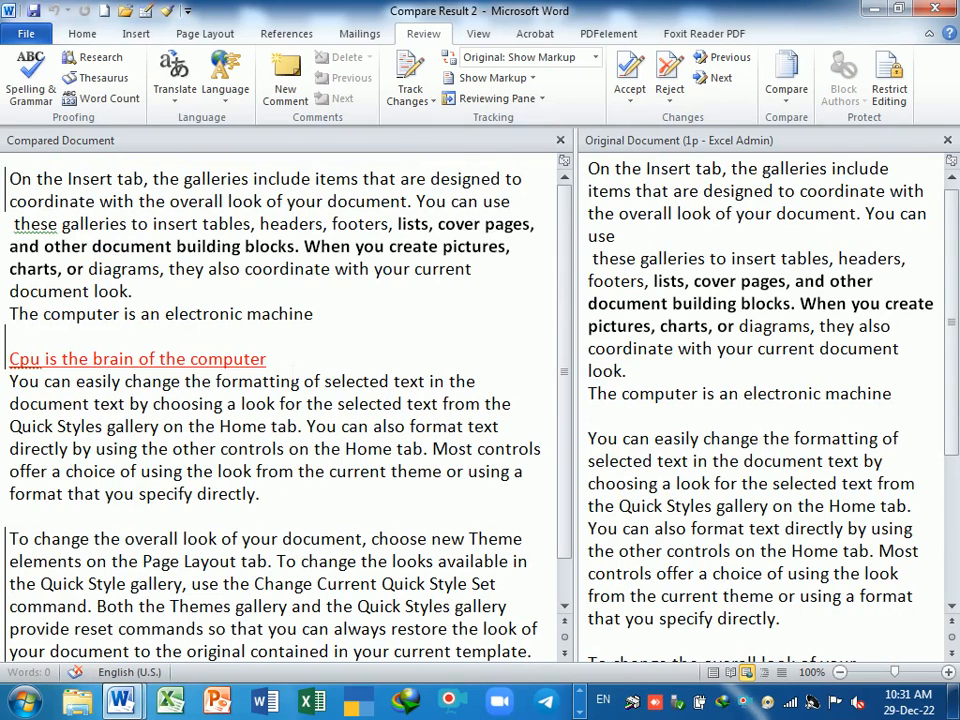
{"action": "left_click_drag", "start_coordinate": [272, 358], "coordinate": [9, 358]}
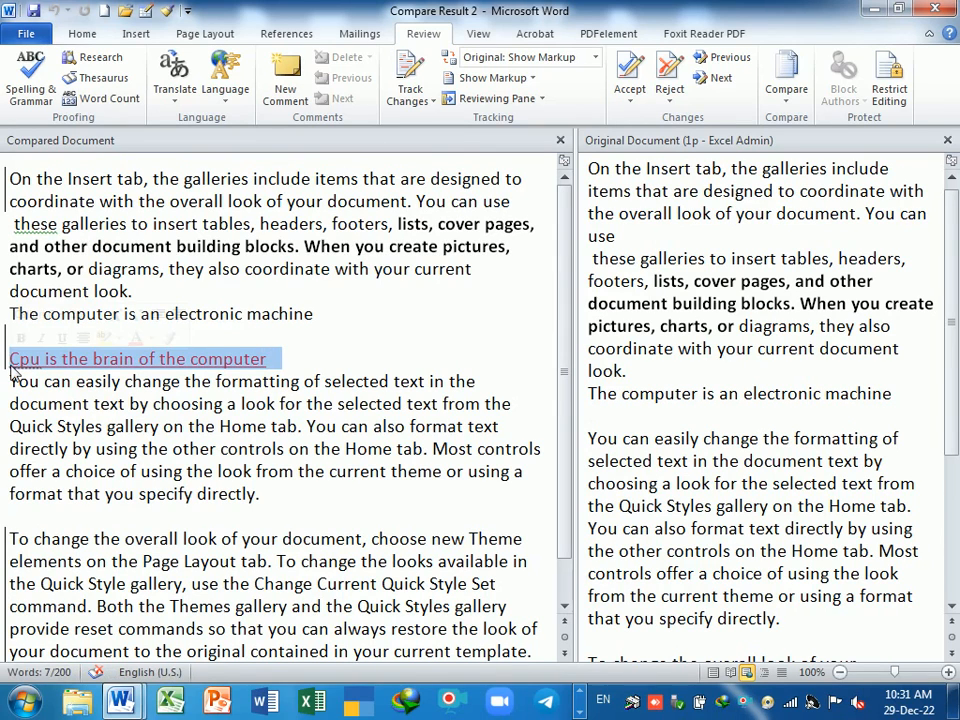
{"action": "left_click", "coordinate": [620, 390]}
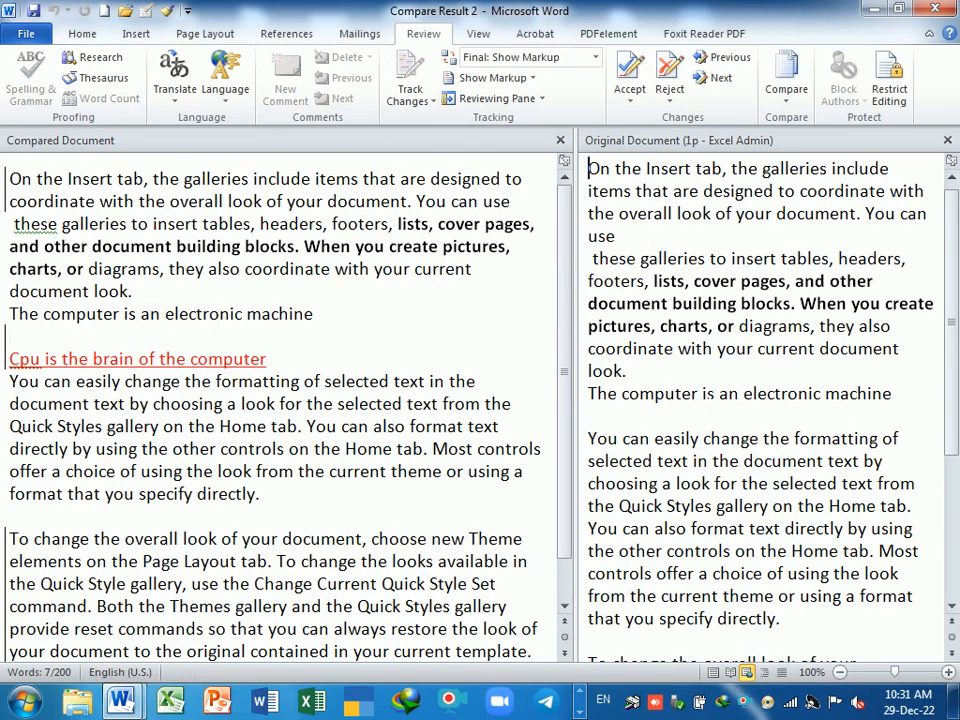
{"action": "left_click_drag", "start_coordinate": [588, 393], "coordinate": [891, 394]}
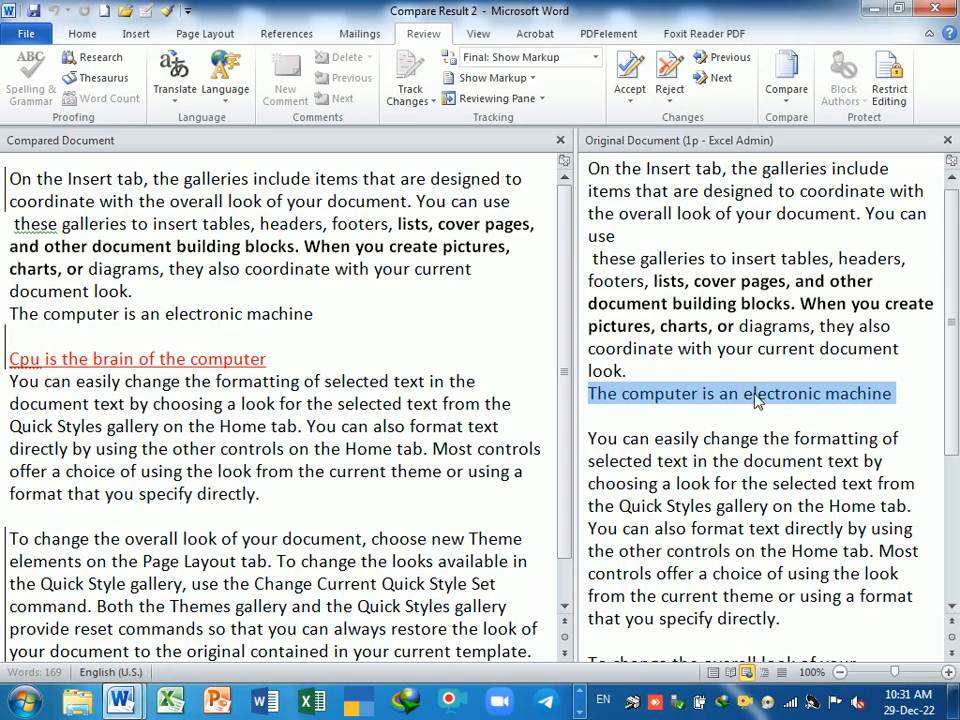
{"action": "triple_click", "coordinate": [288, 363]}
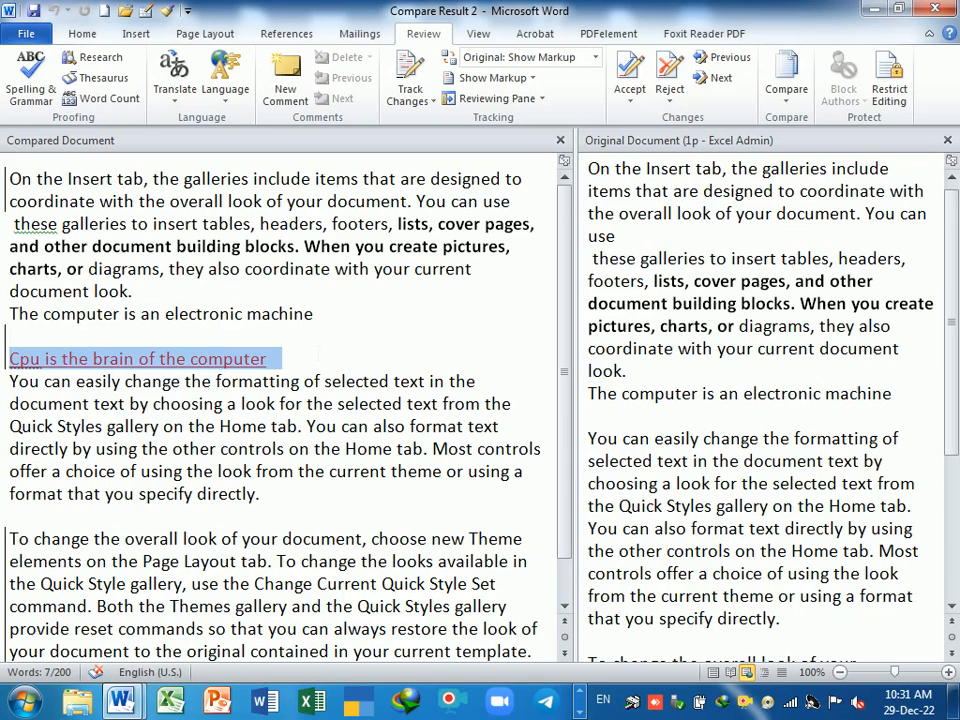
- Show both the original 1p and revised 2p source documents beside the result
{"action": "left_click", "coordinate": [786, 88]}
{"action": "mouse_move", "coordinate": [810, 228]}
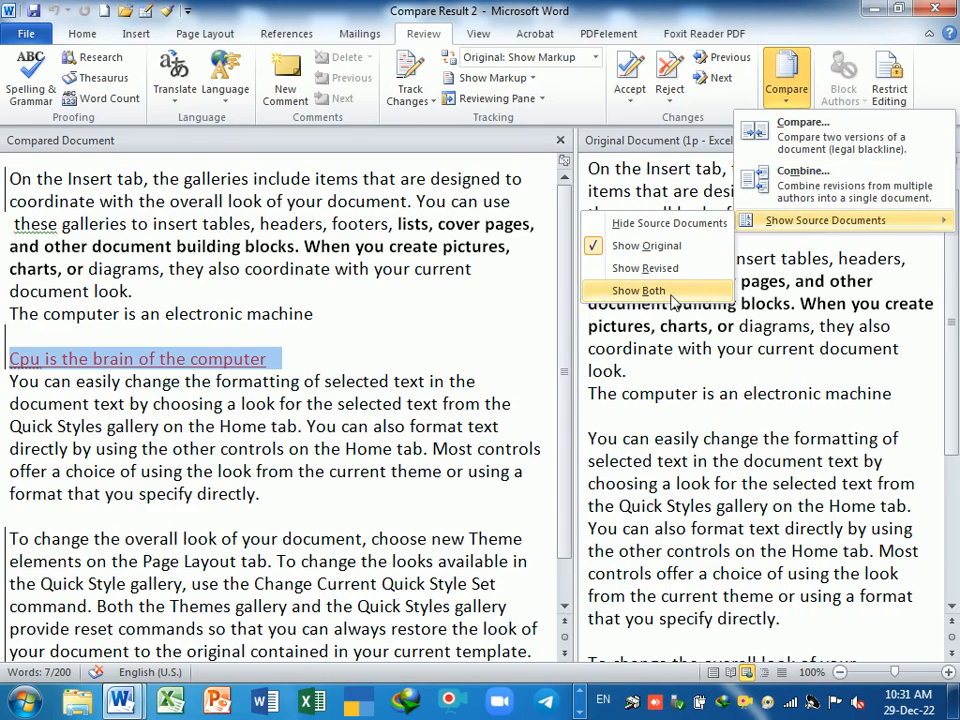
{"action": "left_click", "coordinate": [643, 347]}
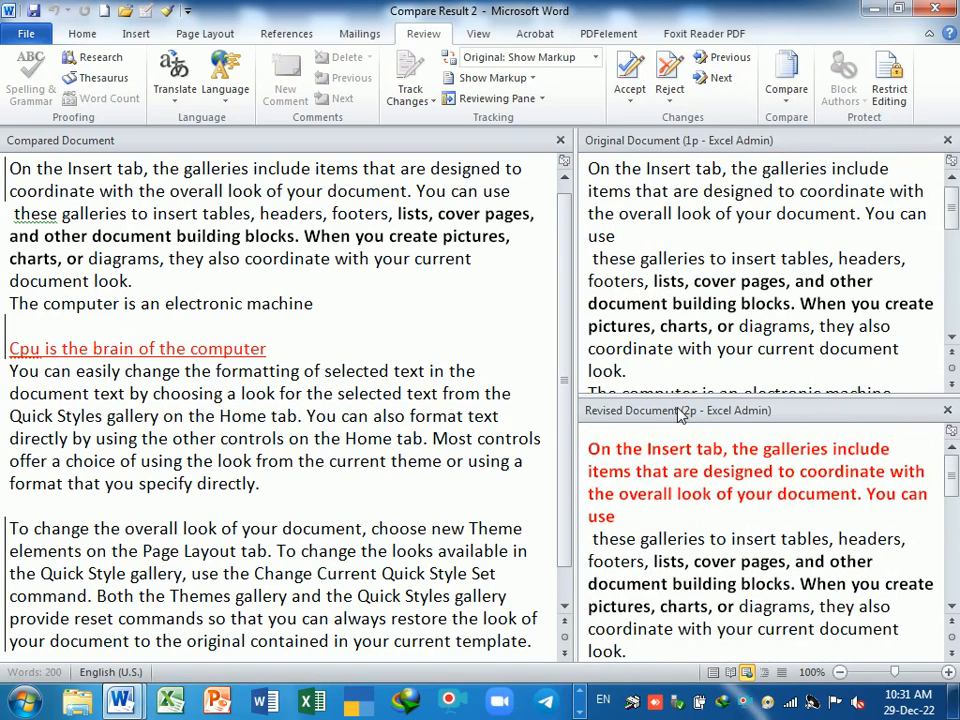
{"action": "scroll", "coordinate": [364, 428], "scroll_direction": "up", "scroll_amount": 1}
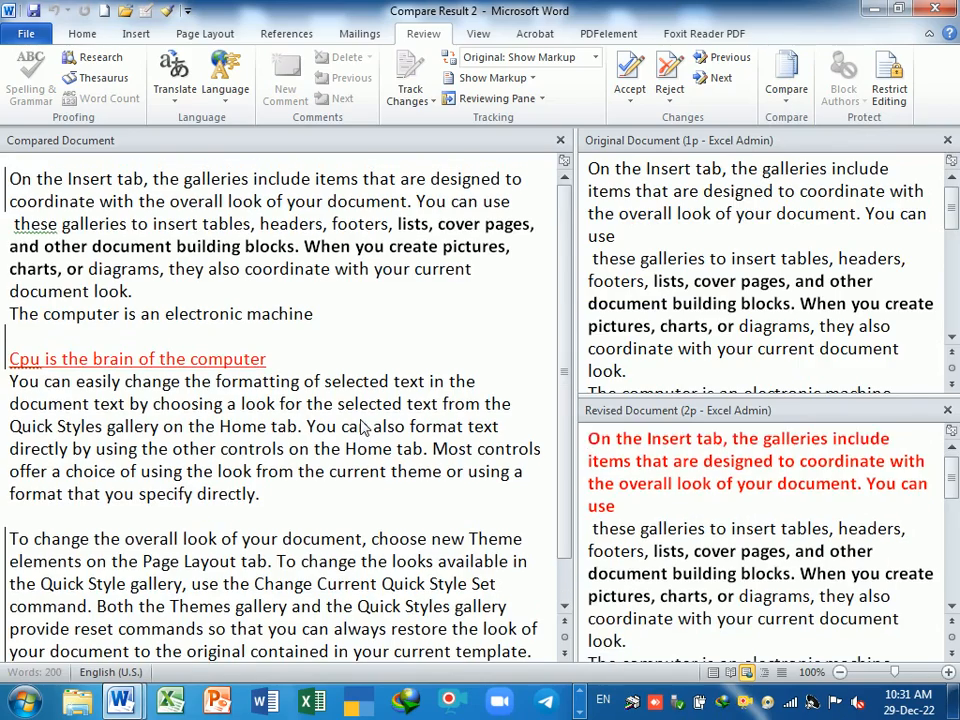
{"action": "scroll", "coordinate": [368, 385], "scroll_direction": "down", "scroll_amount": 1}
{"action": "scroll", "coordinate": [370, 383], "scroll_direction": "up", "scroll_amount": 1}
{"action": "scroll", "coordinate": [441, 322], "scroll_direction": "down", "scroll_amount": 1}
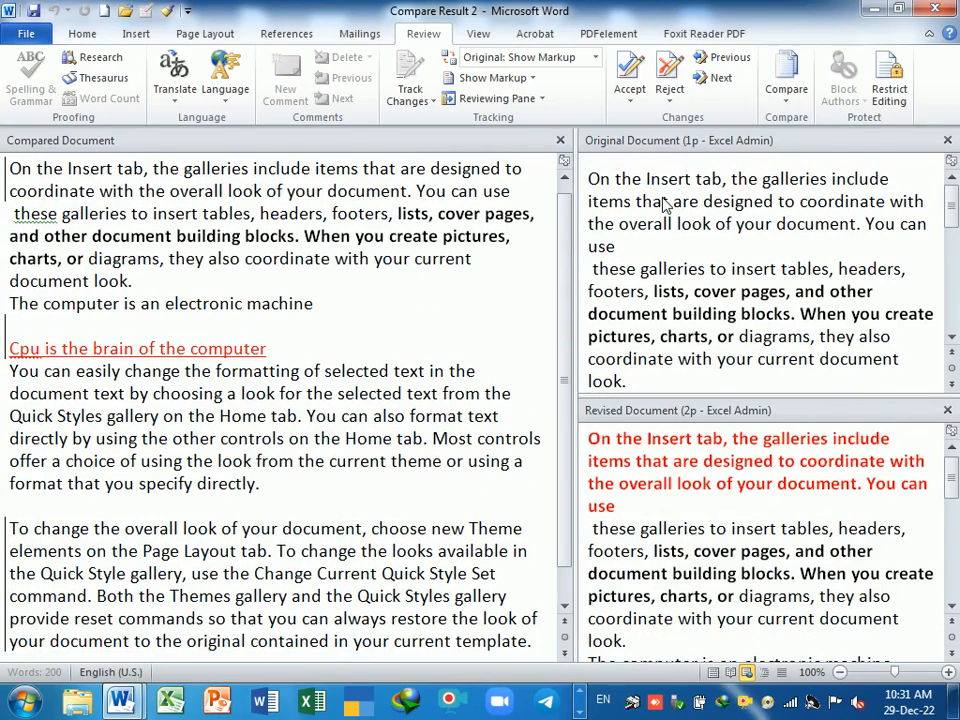
- Review the three panes and select the Cpu line in the compared document
{"action": "left_click", "coordinate": [590, 183]}
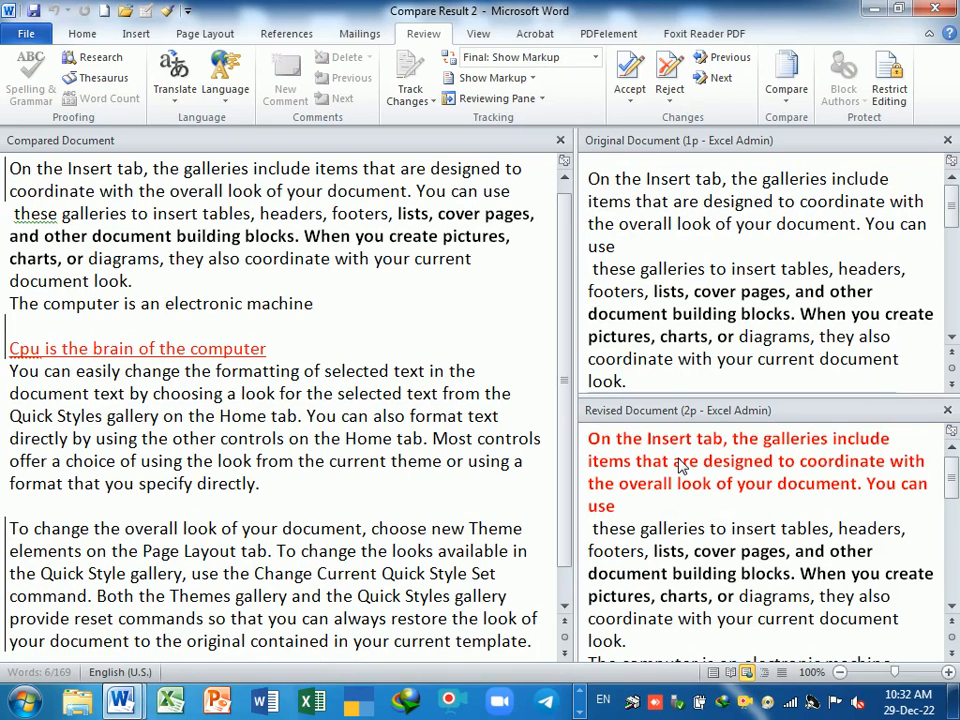
{"action": "scroll", "coordinate": [680, 465], "scroll_direction": "down", "scroll_amount": 3}
{"action": "scroll", "coordinate": [680, 465], "scroll_direction": "up", "scroll_amount": 3}
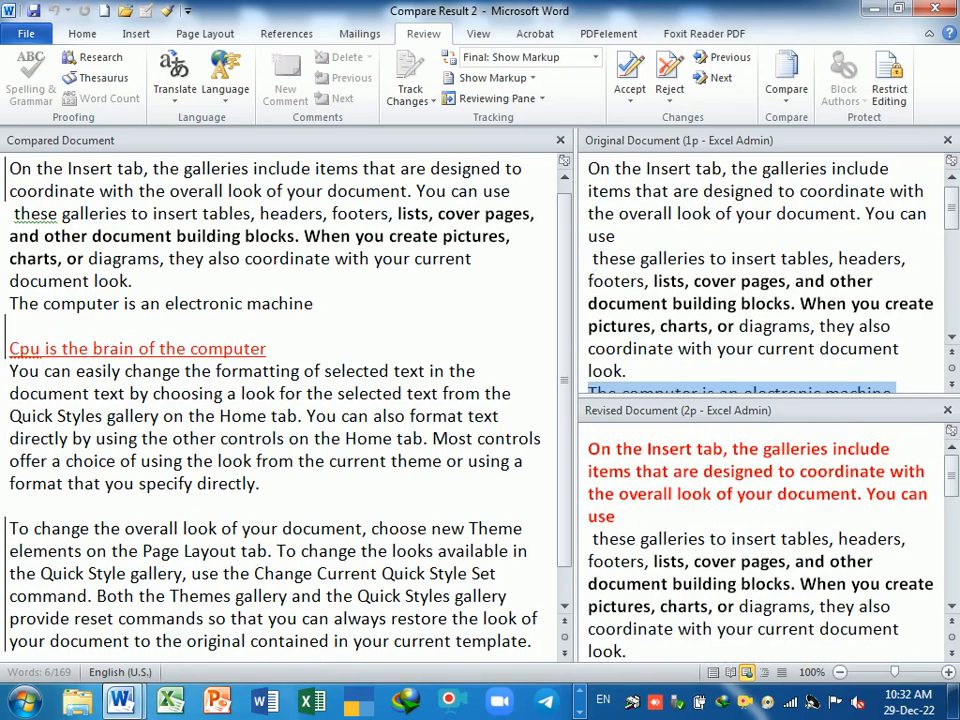
{"action": "scroll", "coordinate": [321, 216], "scroll_direction": "up", "scroll_amount": 1}
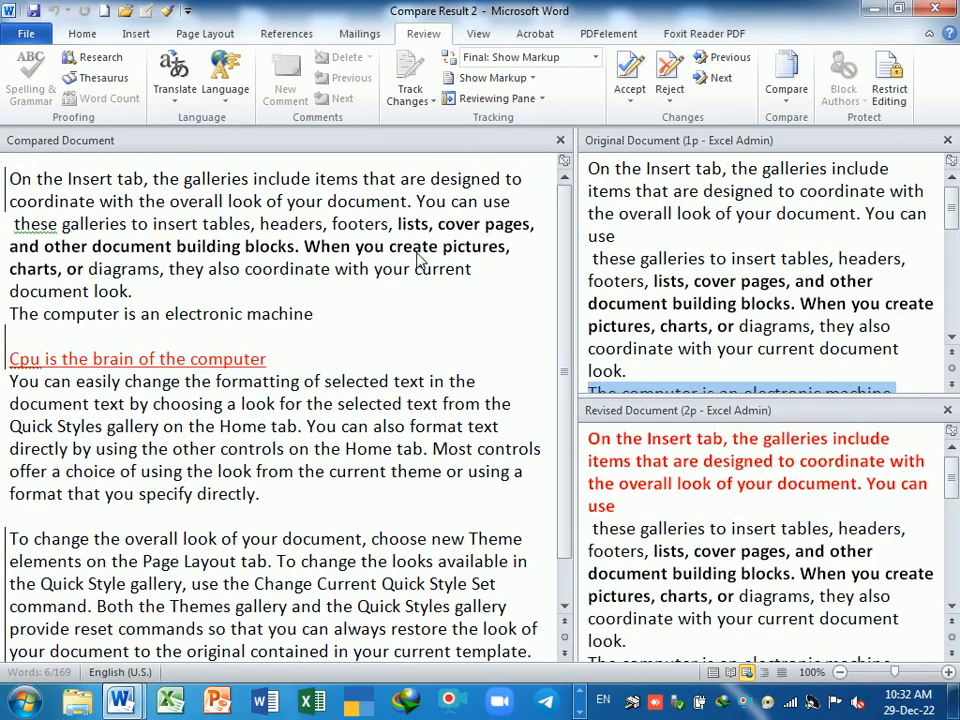
{"action": "scroll", "coordinate": [420, 259], "scroll_direction": "down", "scroll_amount": 2}
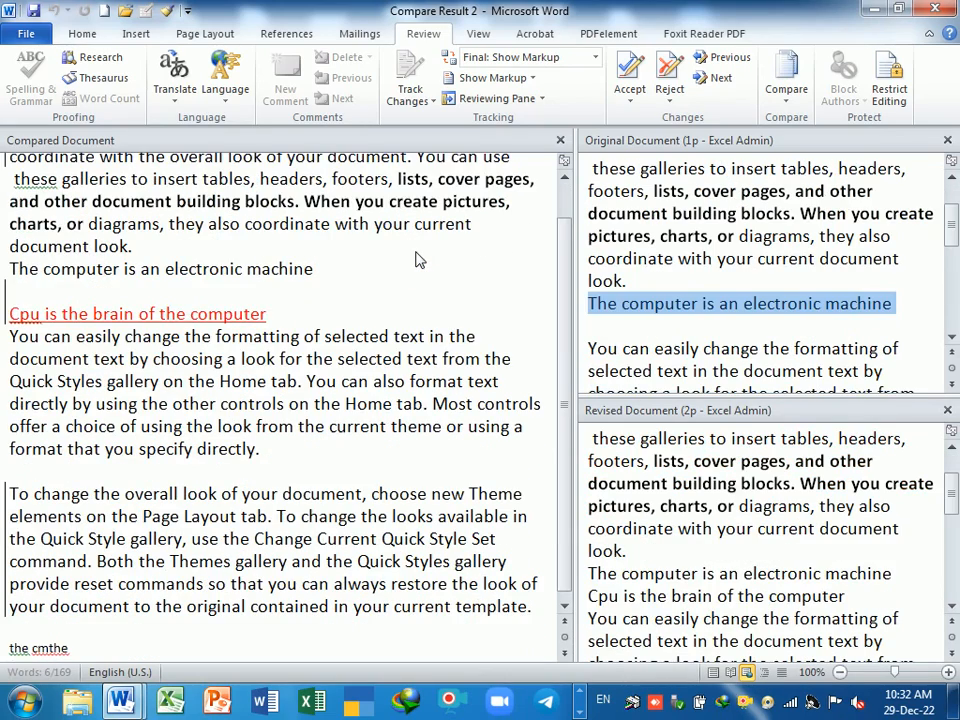
{"action": "scroll", "coordinate": [290, 375], "scroll_direction": "up", "scroll_amount": 2}
{"action": "triple_click", "coordinate": [281, 362]}
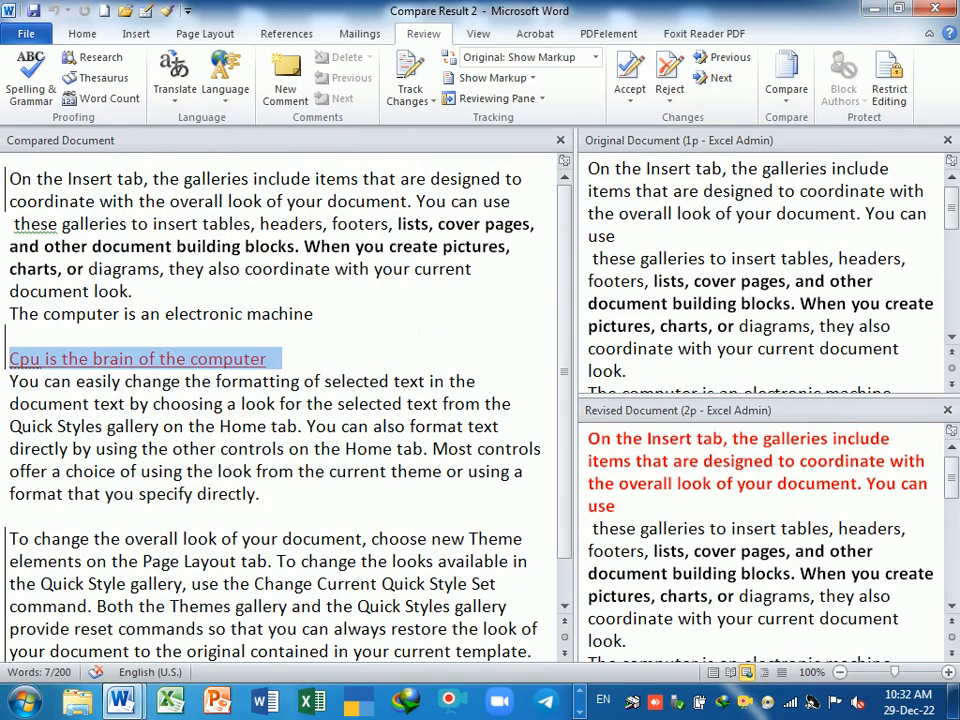
{"action": "left_click", "coordinate": [136, 291]}
{"action": "scroll", "coordinate": [744, 640], "scroll_direction": "down", "scroll_amount": 6}
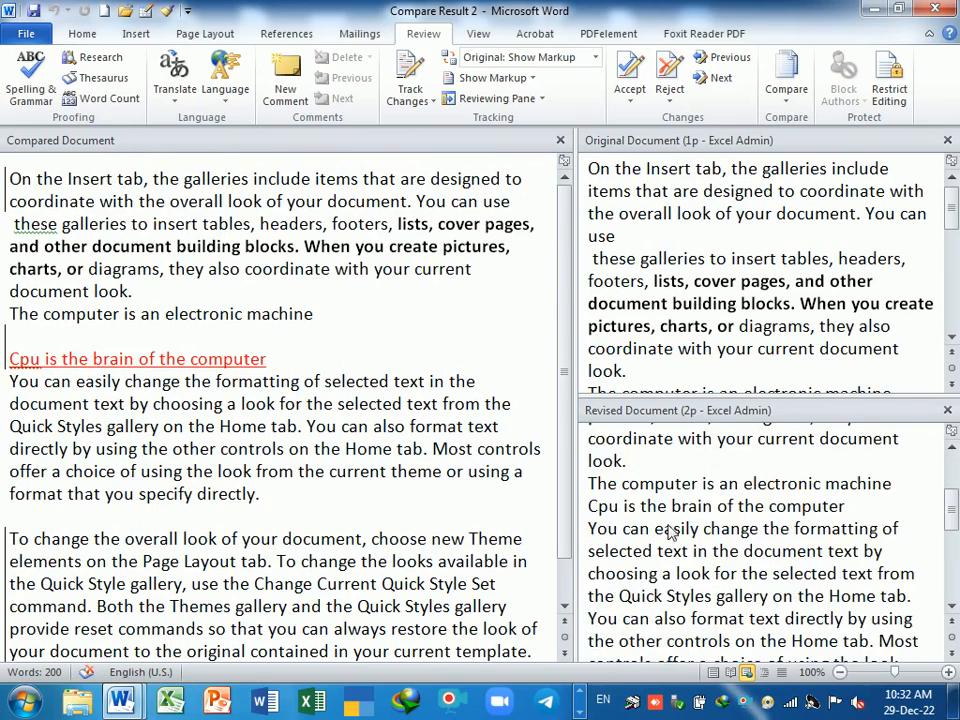
{"action": "left_click", "coordinate": [262, 494]}
{"action": "scroll", "coordinate": [262, 494], "scroll_direction": "down", "scroll_amount": 2}
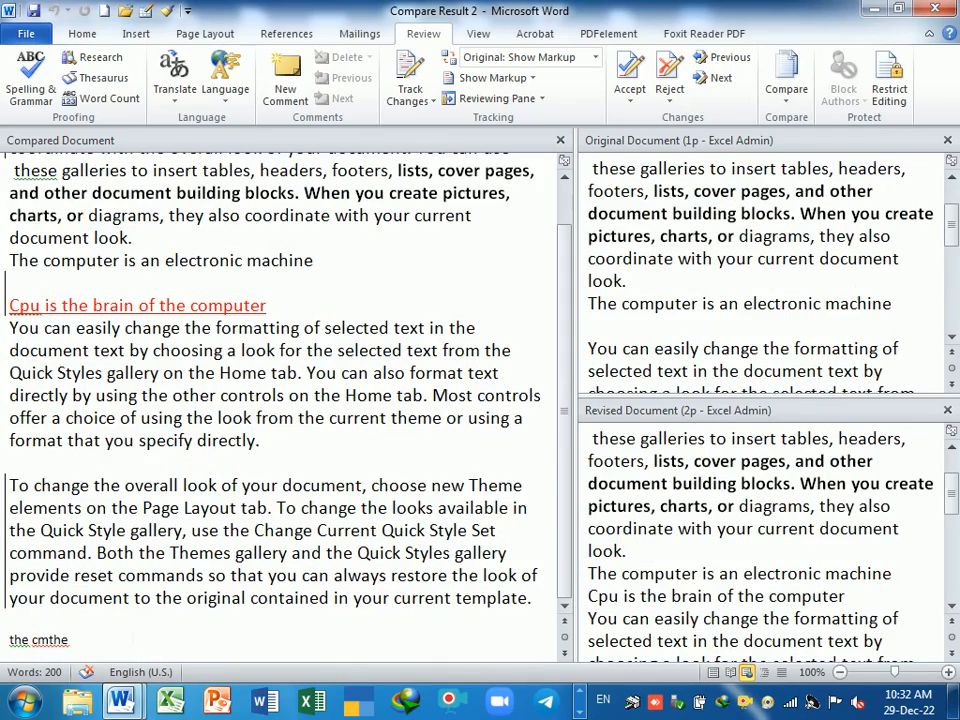
{"action": "left_click", "coordinate": [73, 640]}
{"action": "scroll", "coordinate": [750, 370], "scroll_direction": "down", "scroll_amount": 6}
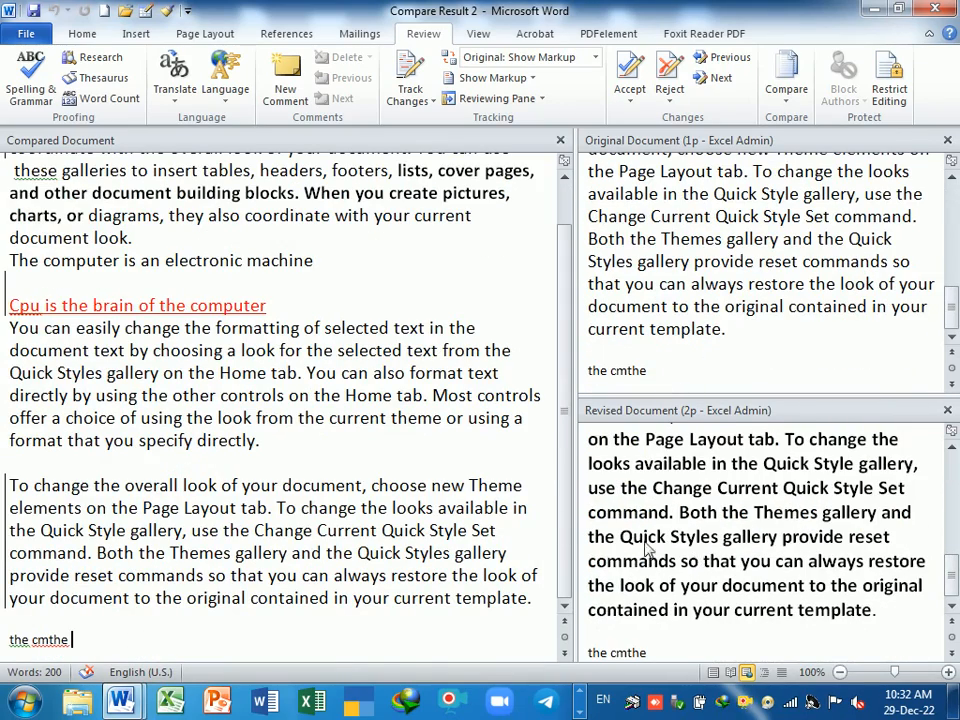
{"action": "key", "text": "ctrl+Home"}
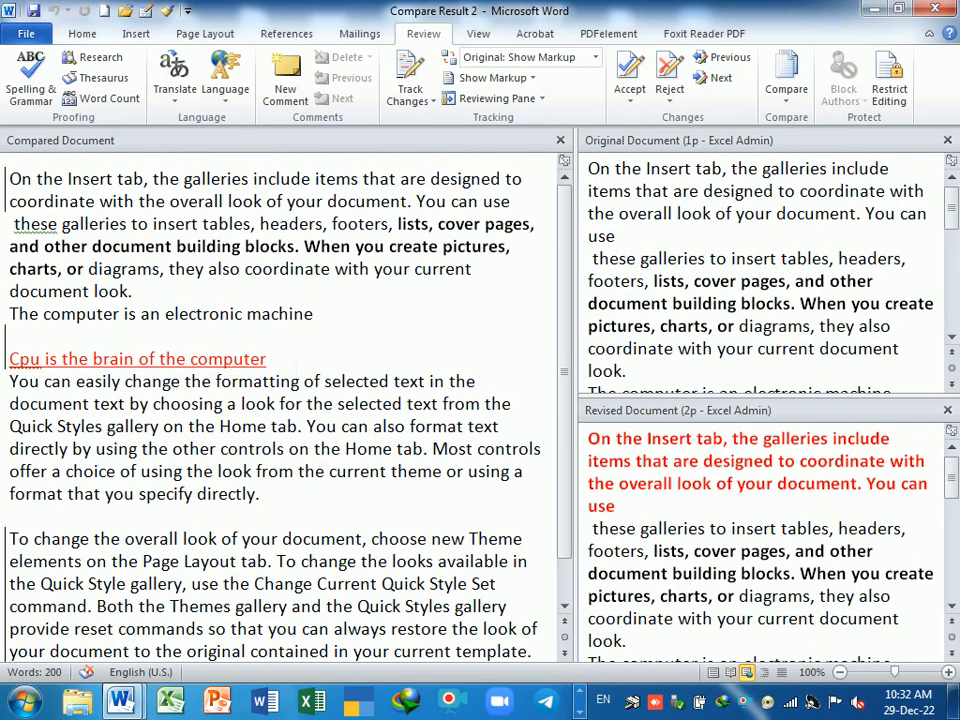
{"action": "left_click_drag", "start_coordinate": [270, 359], "coordinate": [30, 367]}
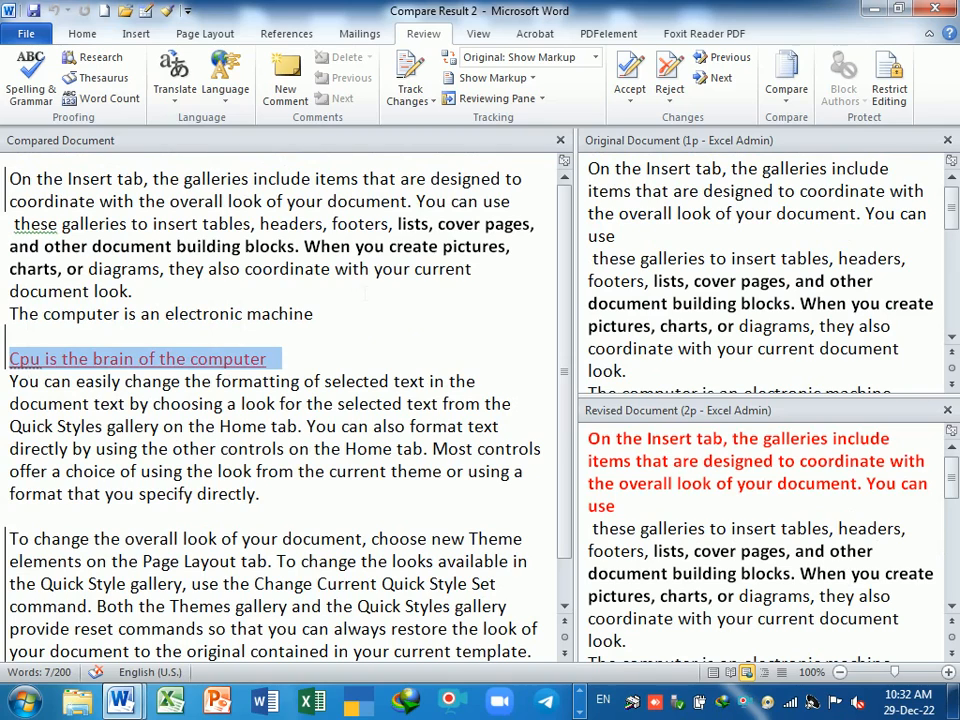
{"action": "left_click", "coordinate": [402, 368]}
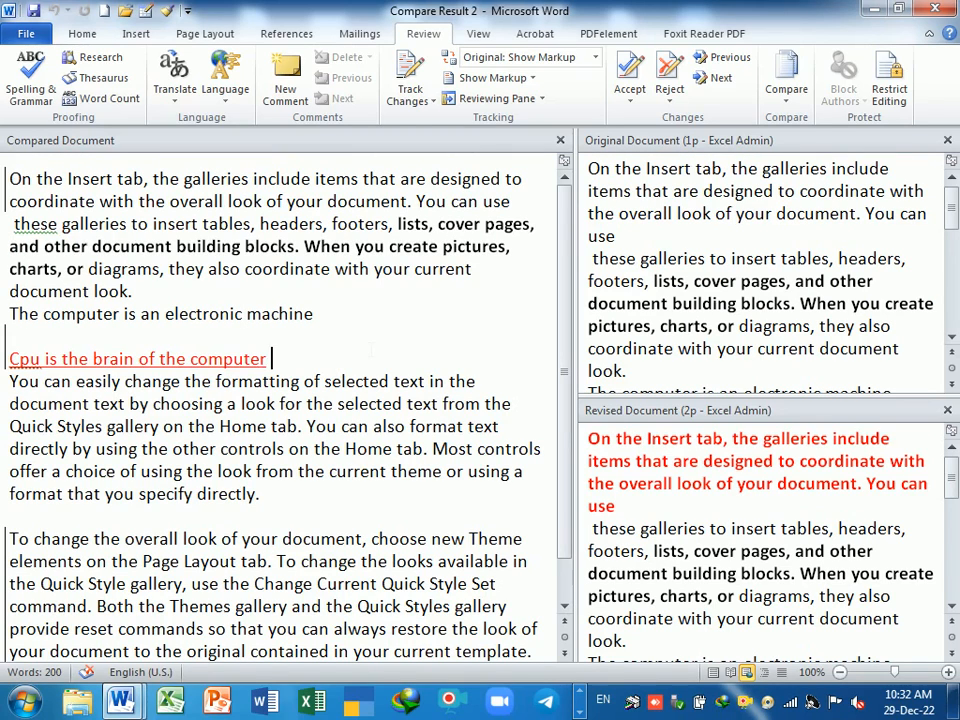
- Show both source documents beside Compare Result 2
{"action": "left_click", "coordinate": [784, 90]}
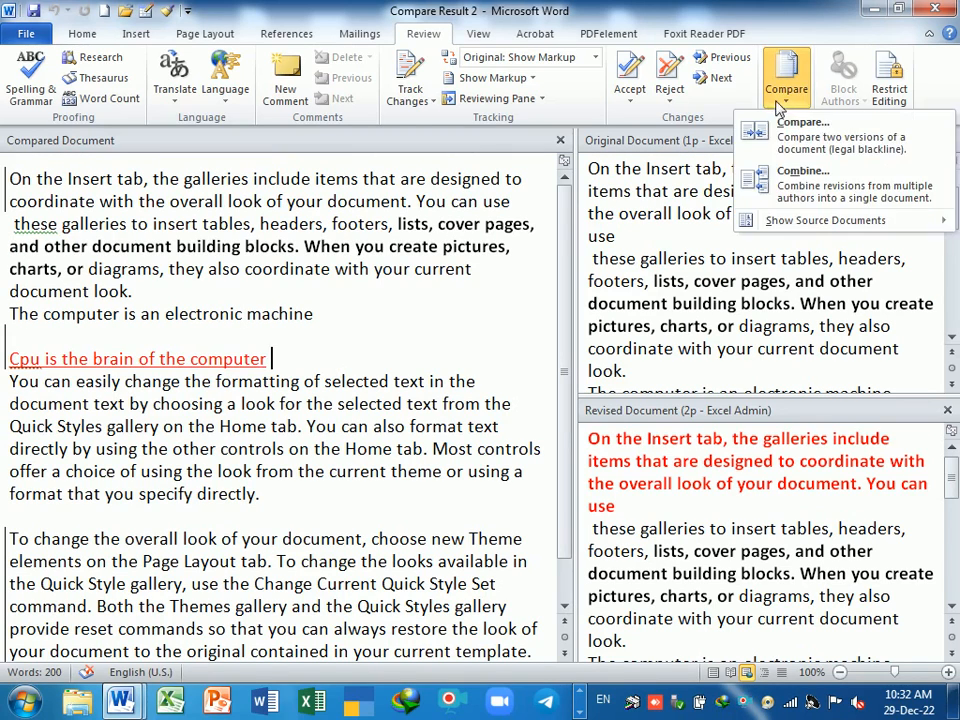
{"action": "mouse_move", "coordinate": [806, 218]}
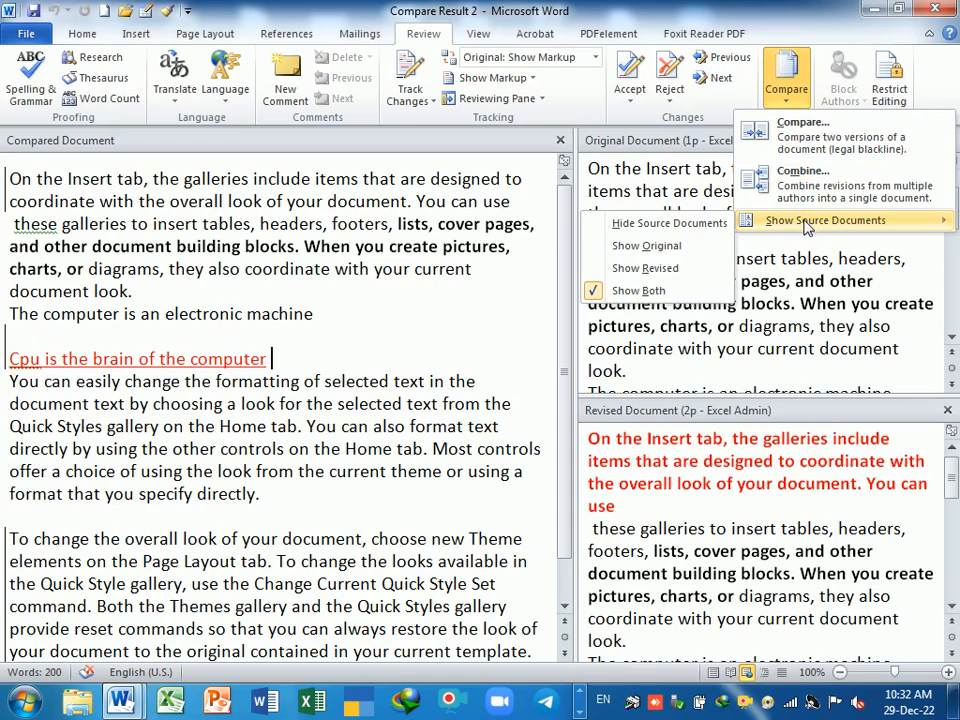
{"action": "left_click", "coordinate": [641, 293]}
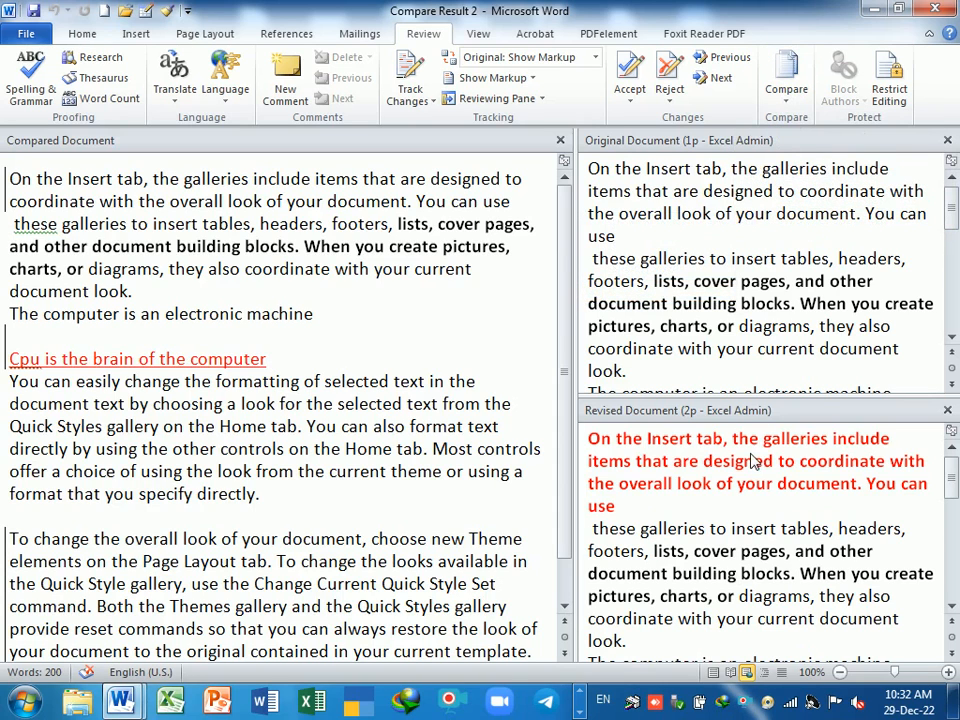
{"action": "scroll", "coordinate": [565, 300], "scroll_direction": "down", "scroll_amount": 2}
{"action": "scroll", "coordinate": [565, 300], "scroll_direction": "up", "scroll_amount": 2}
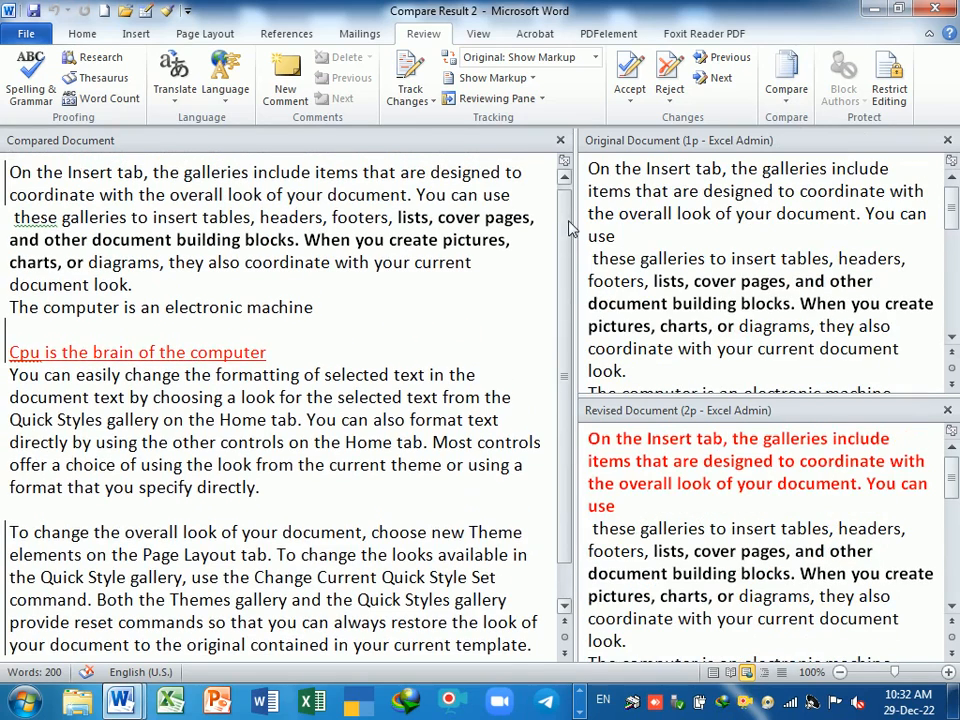
- Select the Cpu line, then close the original and revised source panes
{"action": "left_click_drag", "start_coordinate": [271, 352], "coordinate": [9, 352]}
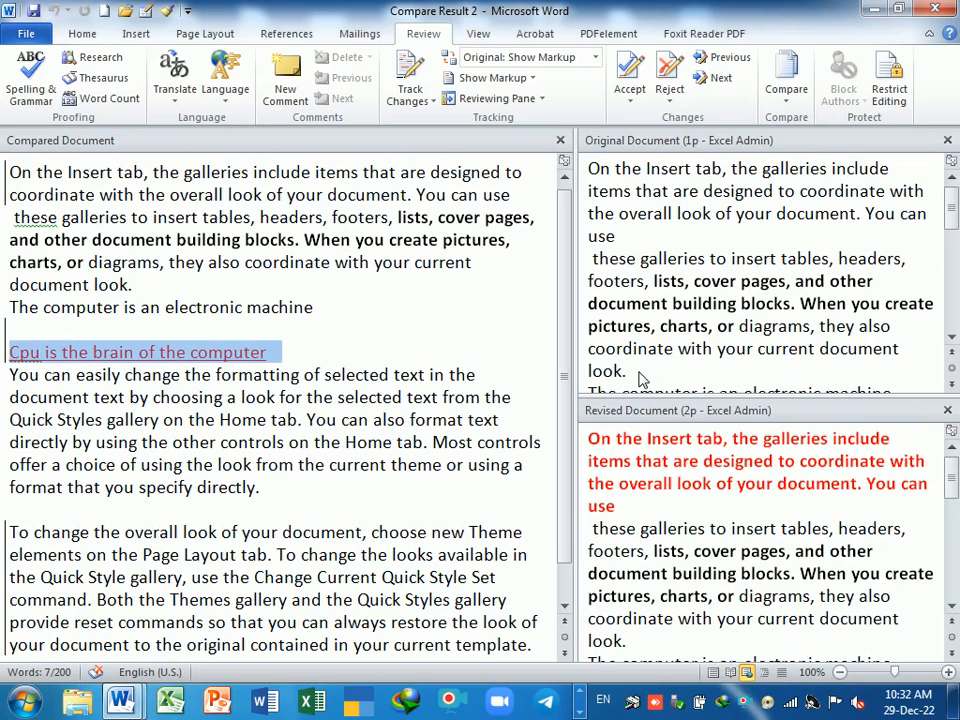
{"action": "left_click", "coordinate": [266, 352]}
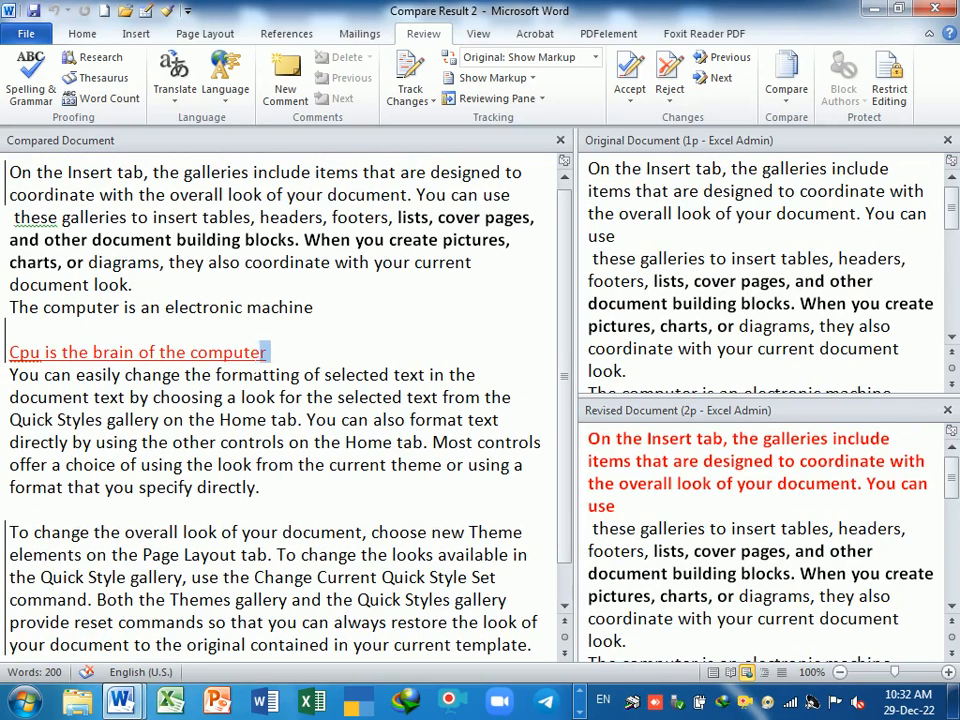
{"action": "triple_click", "coordinate": [266, 352]}
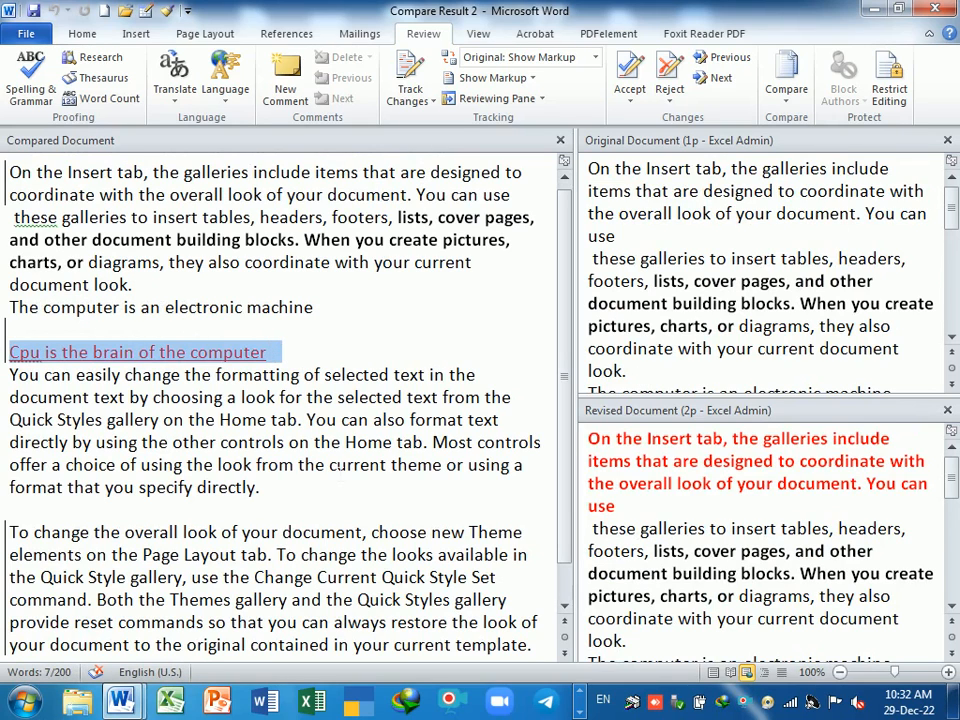
{"action": "left_click", "coordinate": [947, 140]}
{"action": "left_click", "coordinate": [947, 140]}
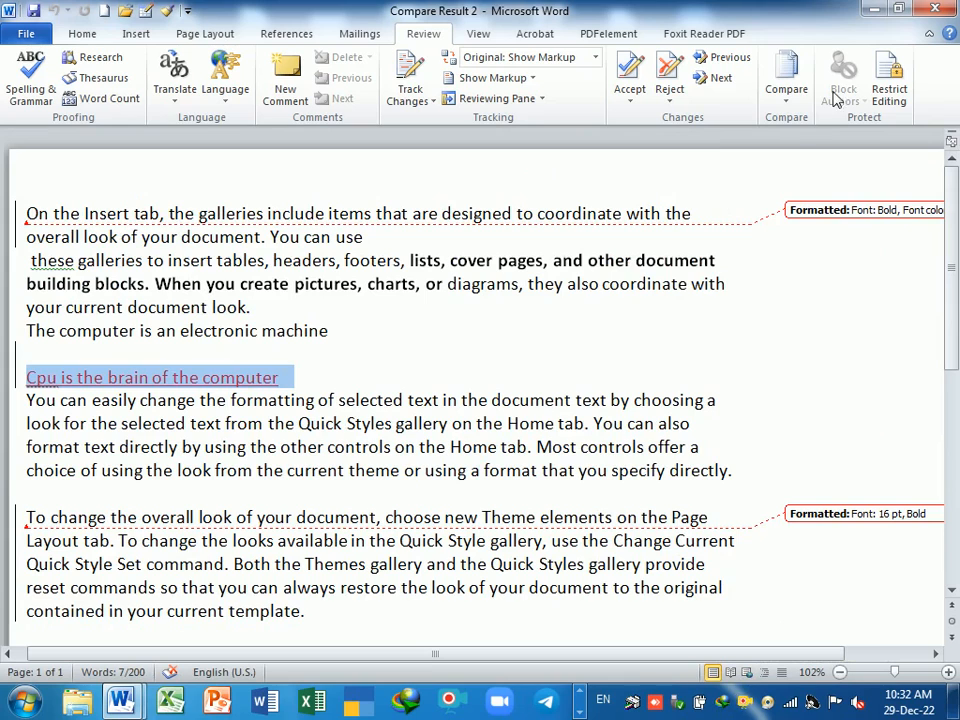
- Combine documents with 1p as the original and 2p as the revised version
{"action": "left_click", "coordinate": [783, 95]}
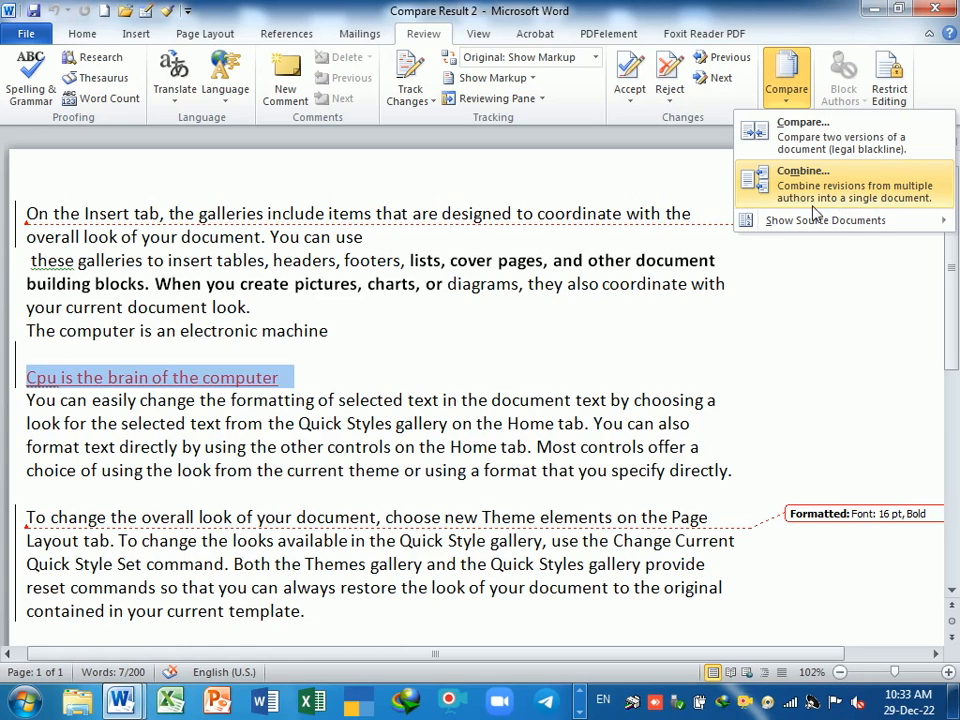
{"action": "left_click", "coordinate": [857, 207]}
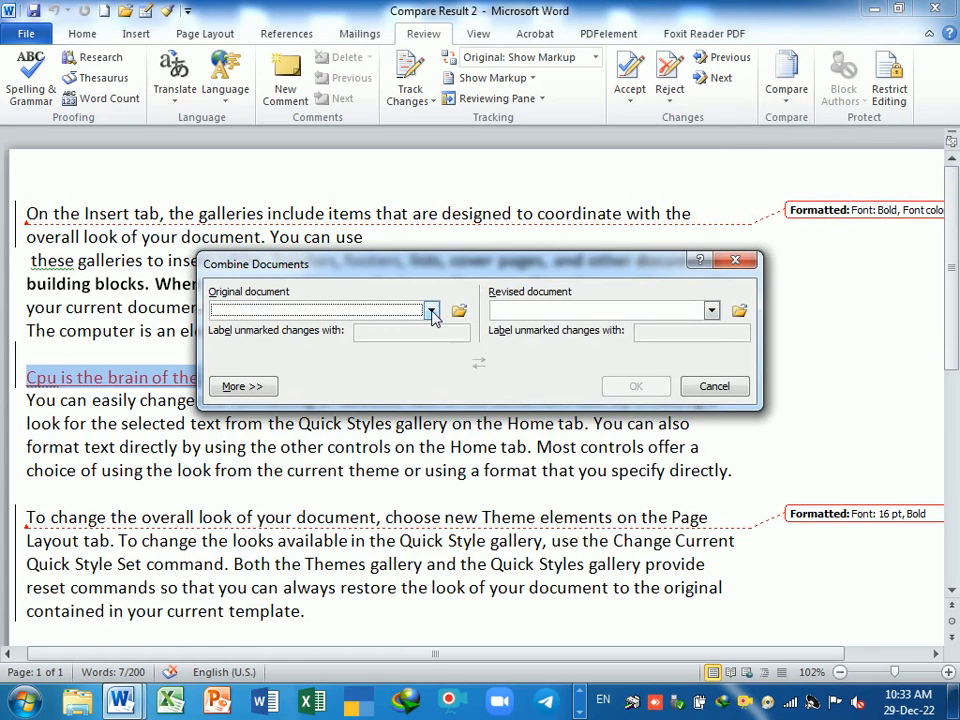
{"action": "left_click", "coordinate": [431, 311]}
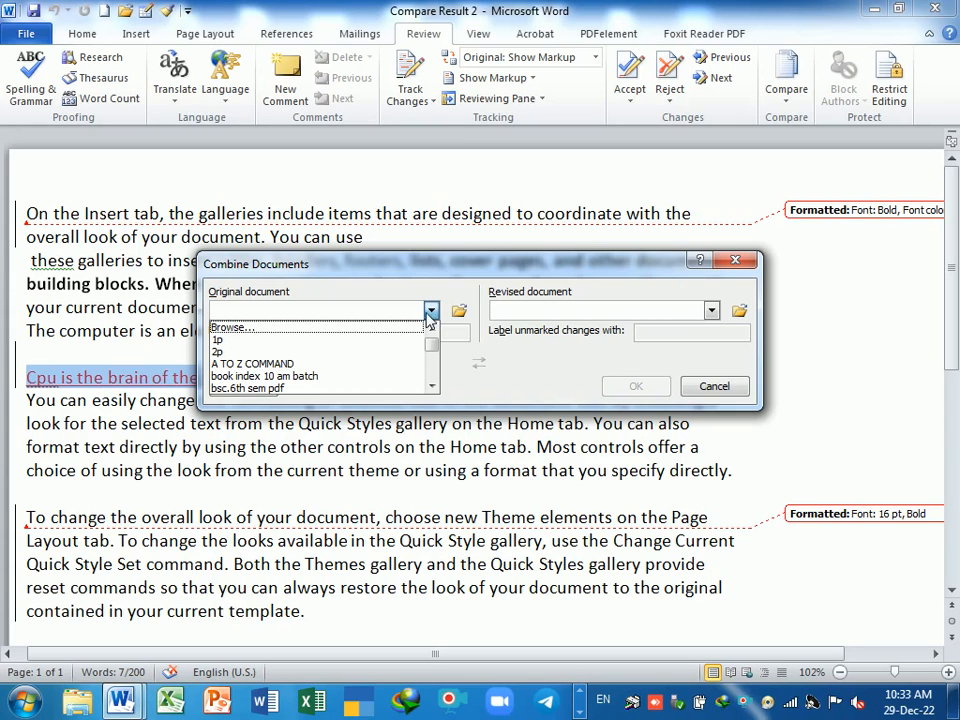
{"action": "left_click", "coordinate": [280, 346]}
{"action": "left_click", "coordinate": [710, 311]}
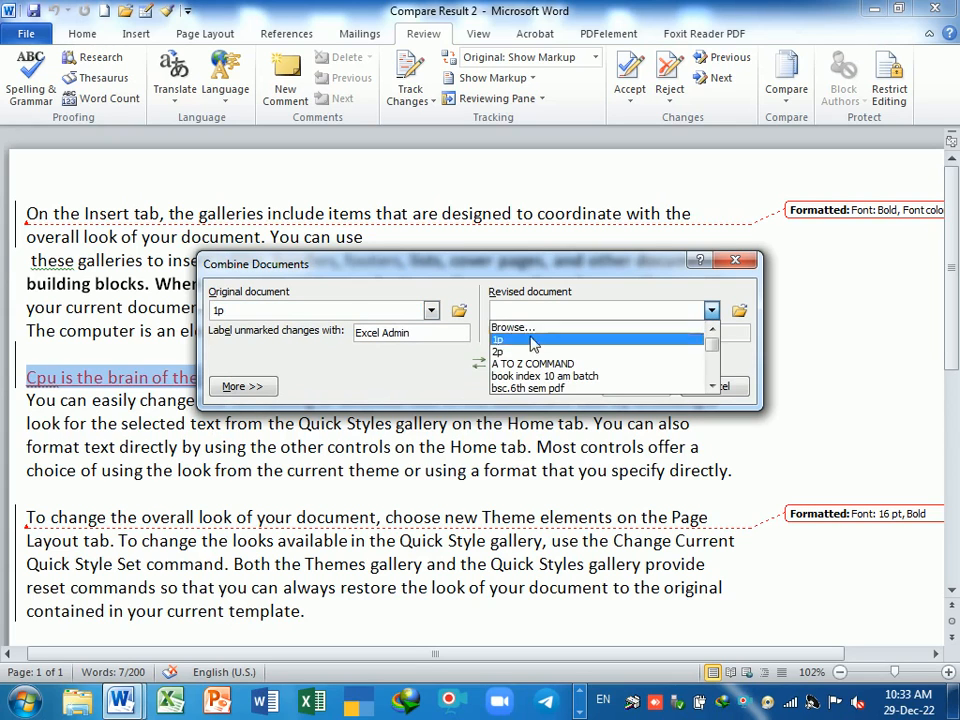
{"action": "left_click", "coordinate": [520, 352]}
{"action": "left_click", "coordinate": [638, 388]}
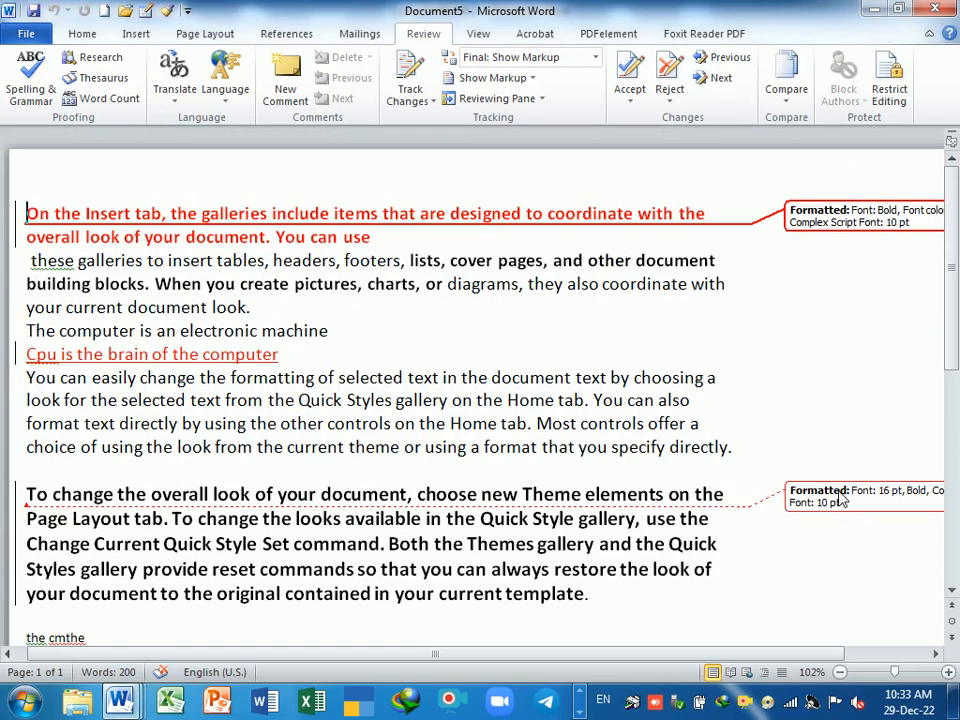
{"action": "scroll", "coordinate": [436, 458], "scroll_direction": "down", "scroll_amount": 3}
{"action": "scroll", "coordinate": [436, 458], "scroll_direction": "up", "scroll_amount": 3}
{"action": "left_click_drag", "start_coordinate": [292, 354], "coordinate": [26, 354]}
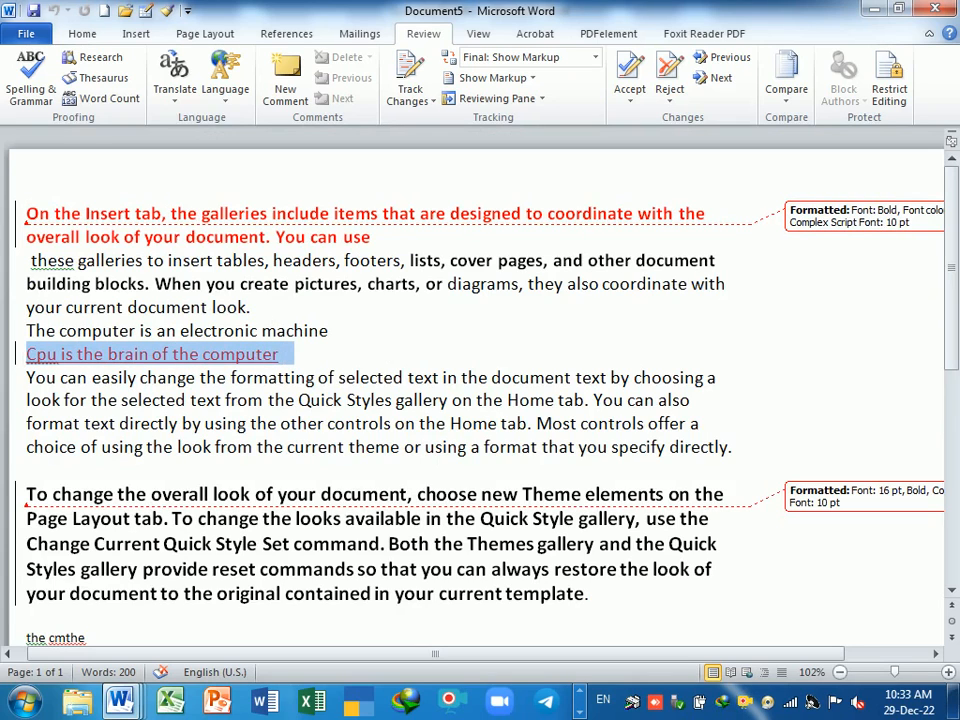
{"action": "left_click", "coordinate": [346, 377]}
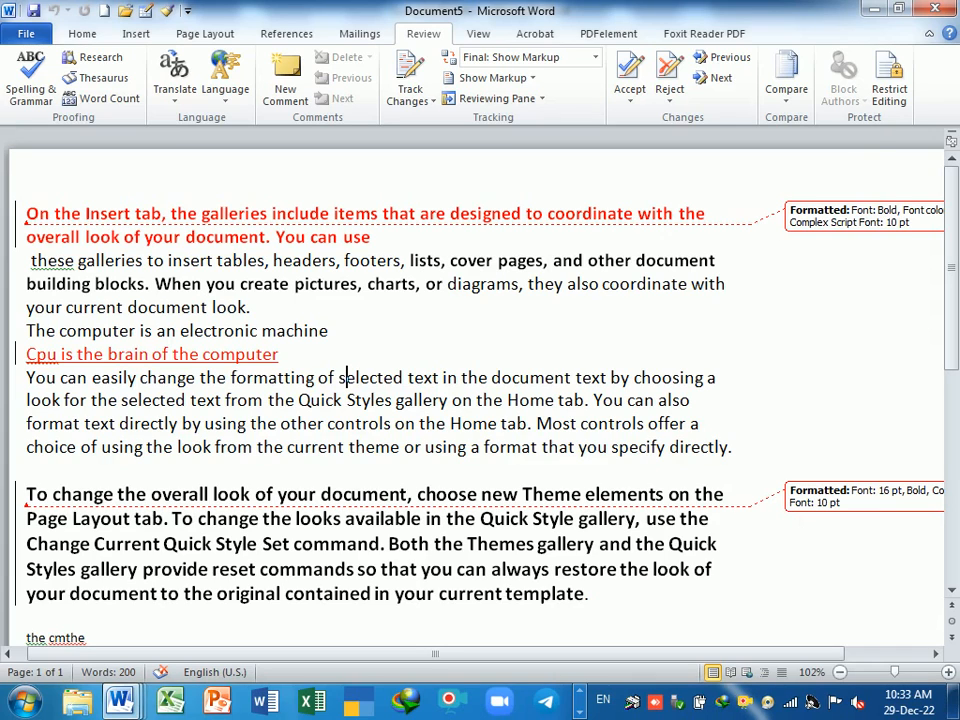
- Restrict Document5 to No changes (read only), enforce it with a password, and test editing
{"action": "left_click", "coordinate": [889, 88]}
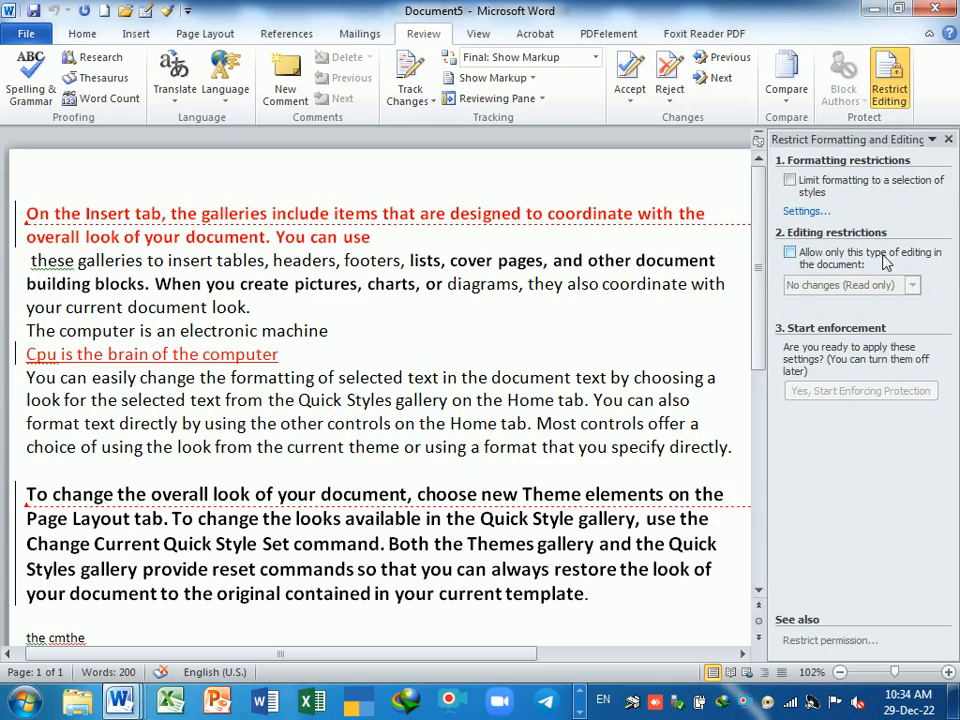
{"action": "left_click", "coordinate": [790, 253]}
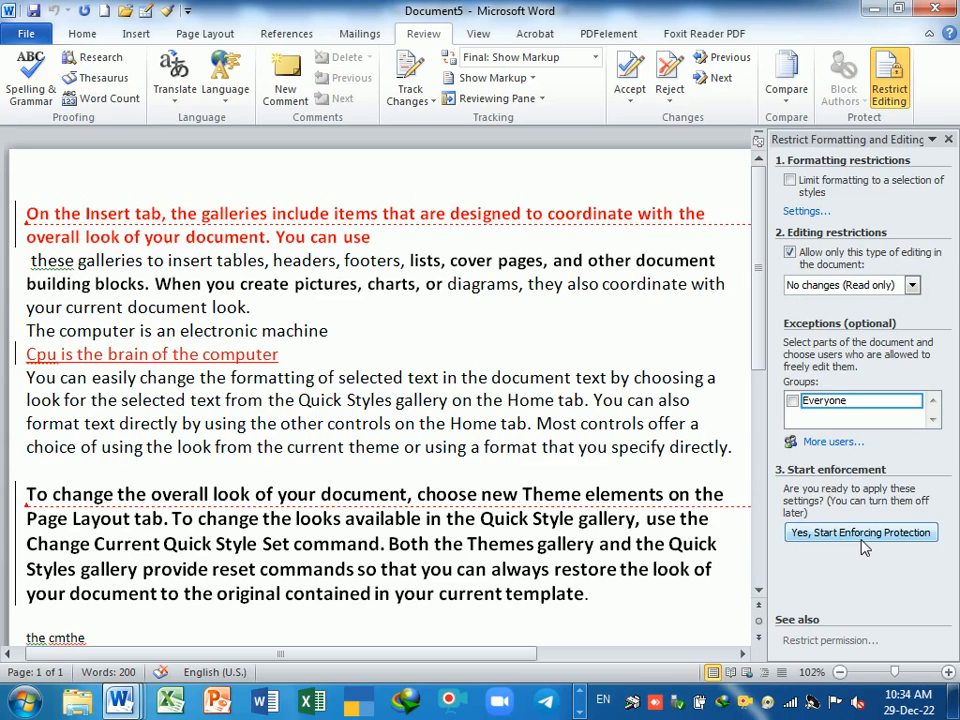
{"action": "left_click", "coordinate": [865, 536]}
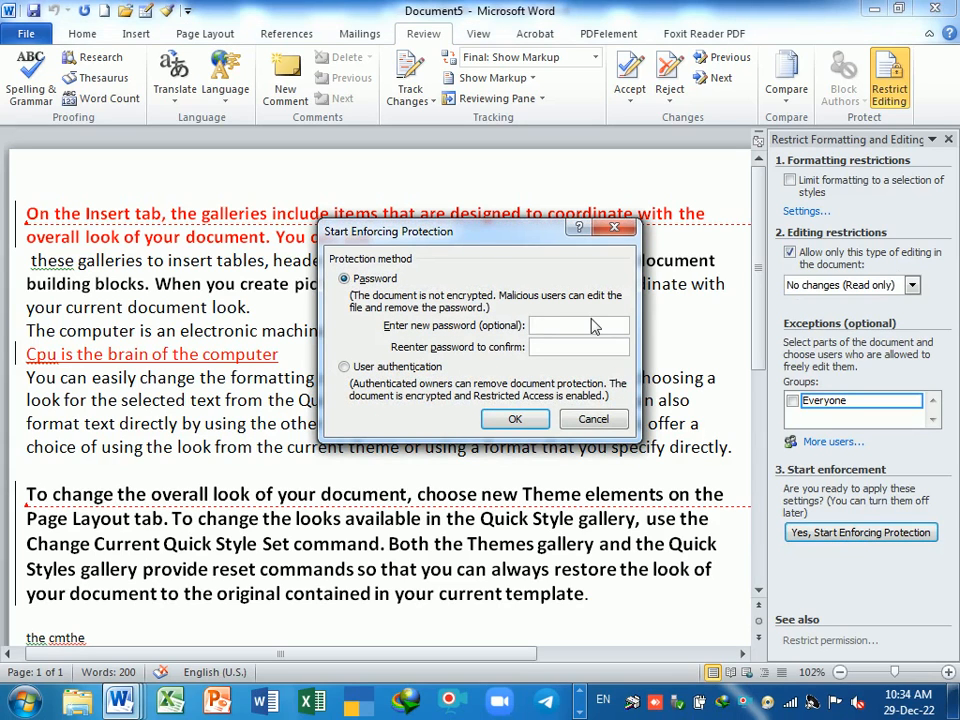
{"action": "type", "text": "1"}
{"action": "key", "text": "Return"}
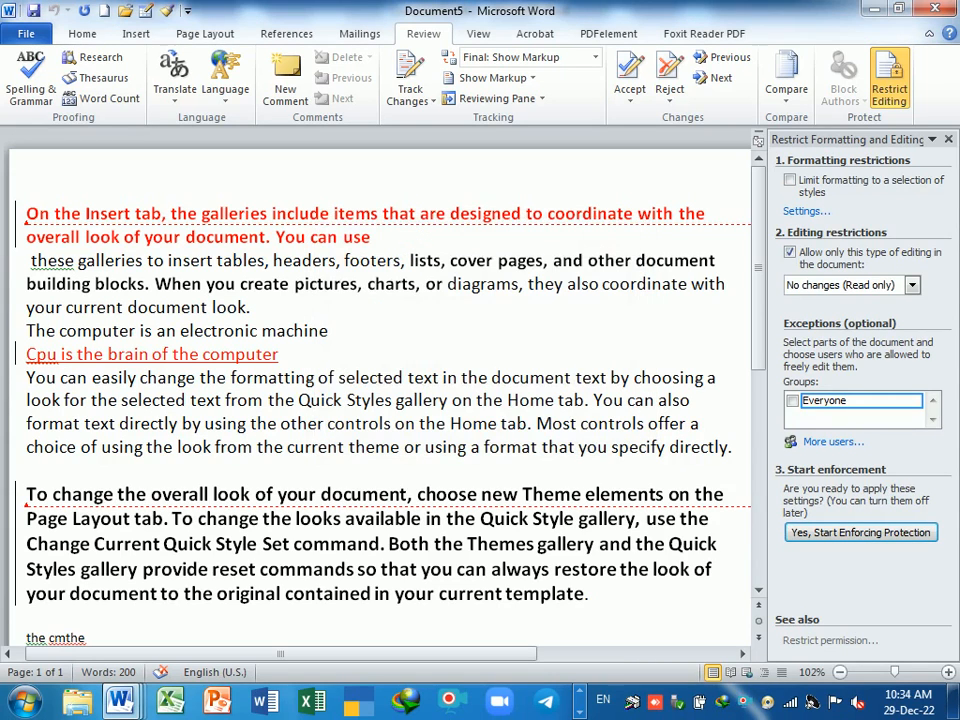
{"action": "key", "text": "BackSpace"}
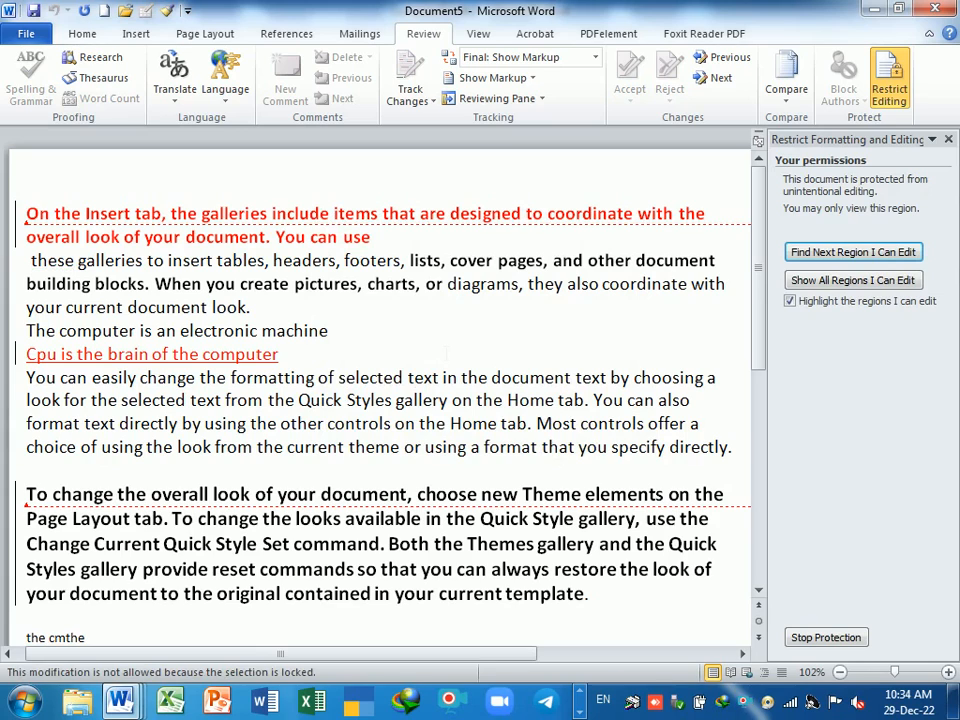
- Try deleting text in the body of the locked document from Home
{"action": "left_click", "coordinate": [75, 33]}
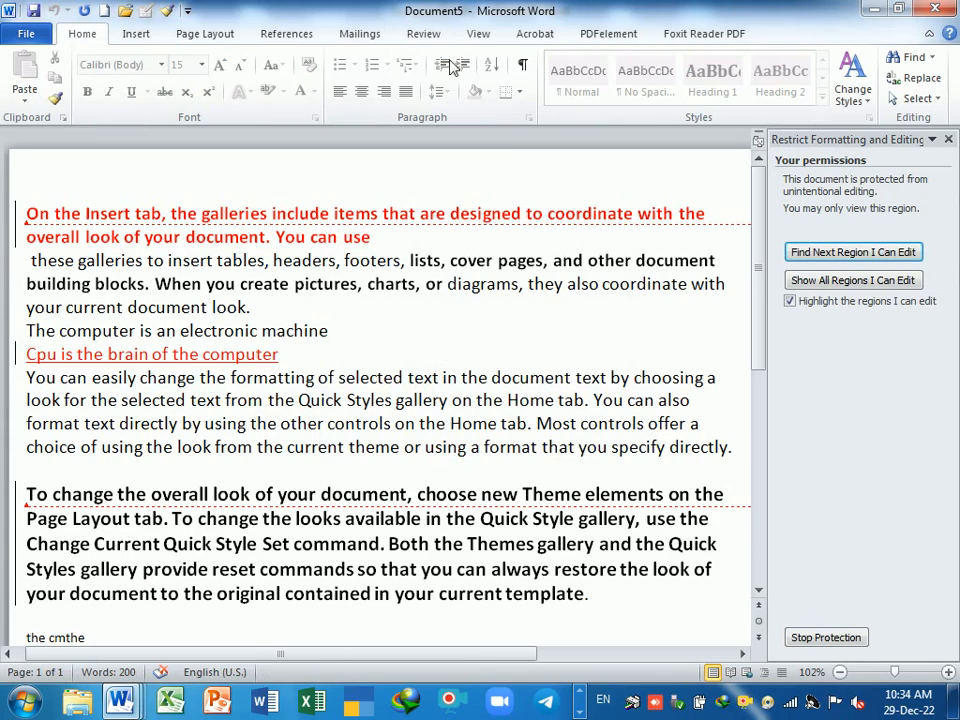
{"action": "left_click", "coordinate": [416, 377]}
{"action": "key", "text": "BackSpace"}
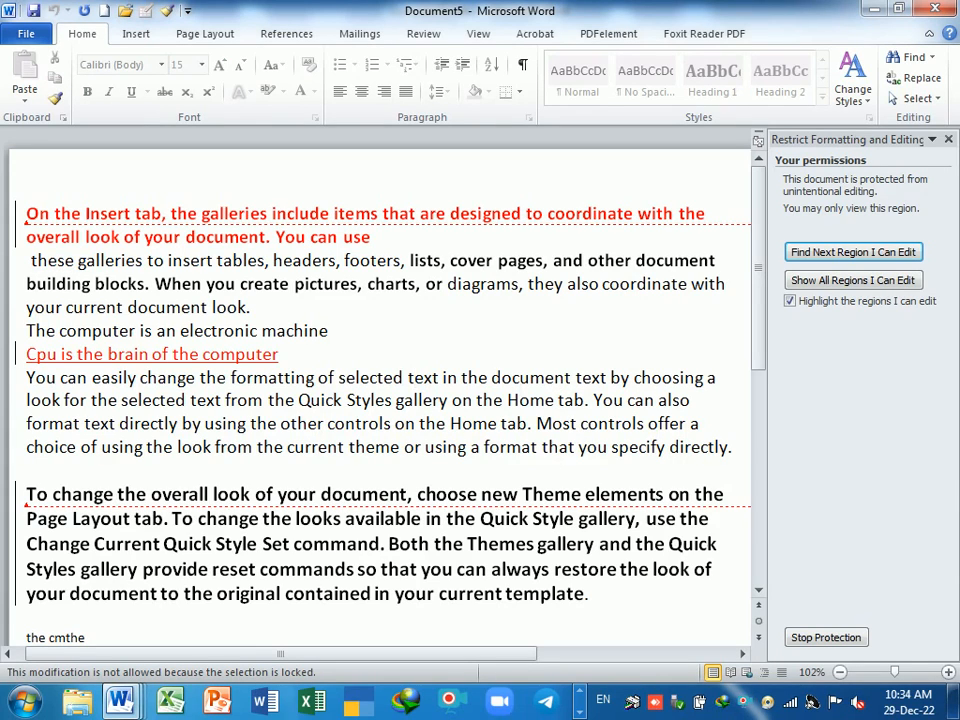
- Stop protection with the password and type 'fgdfgg' after the first line
{"action": "left_click", "coordinate": [820, 639]}
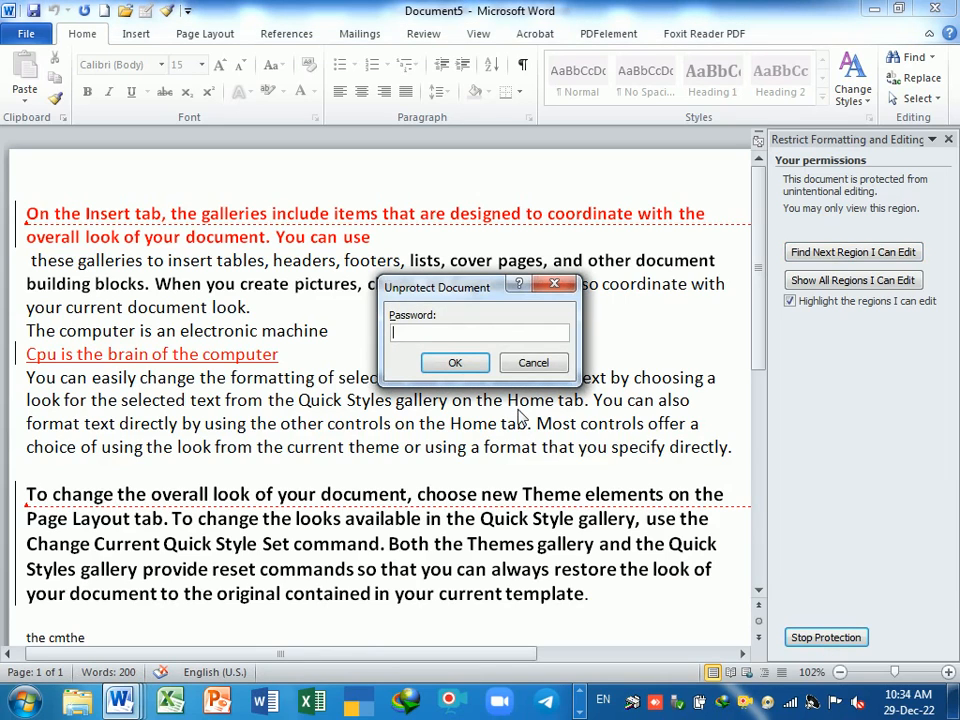
{"action": "type", "text": "1"}
{"action": "key", "text": "Return"}
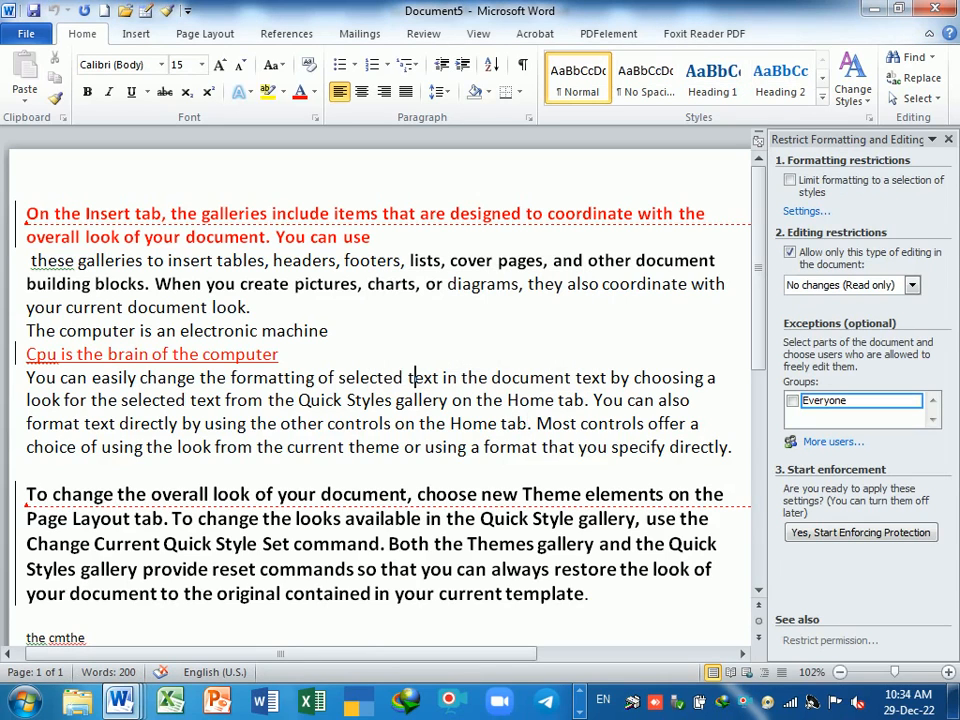
{"action": "type", "text": "fgdfgg"}
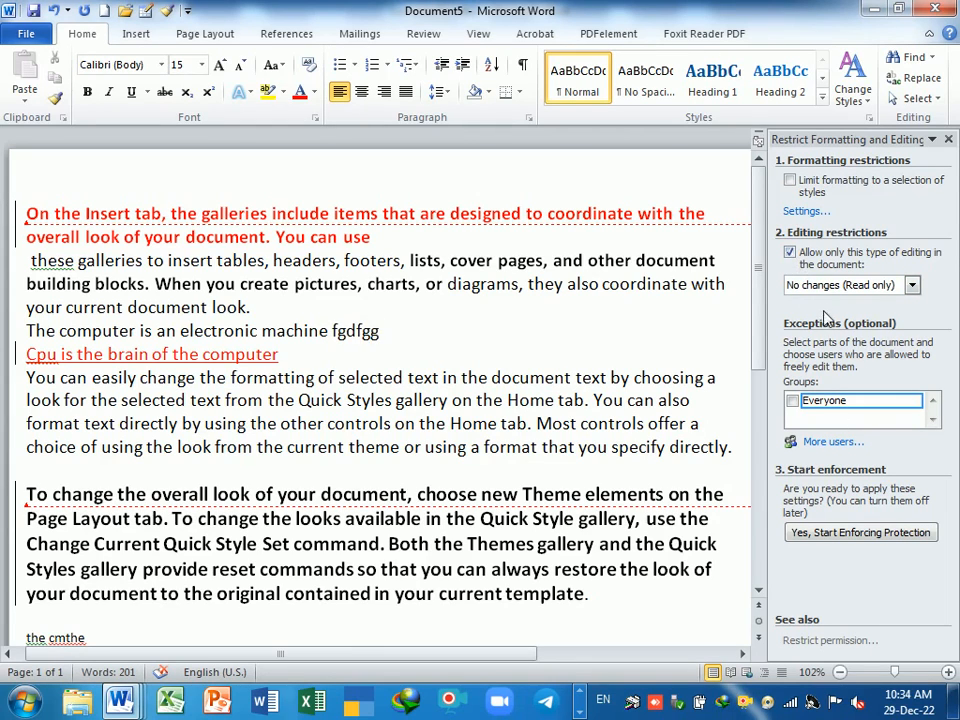
- Reapply No changes (Read only) protection with a password, then open the Stop Protection prompt
{"action": "left_click", "coordinate": [912, 287]}
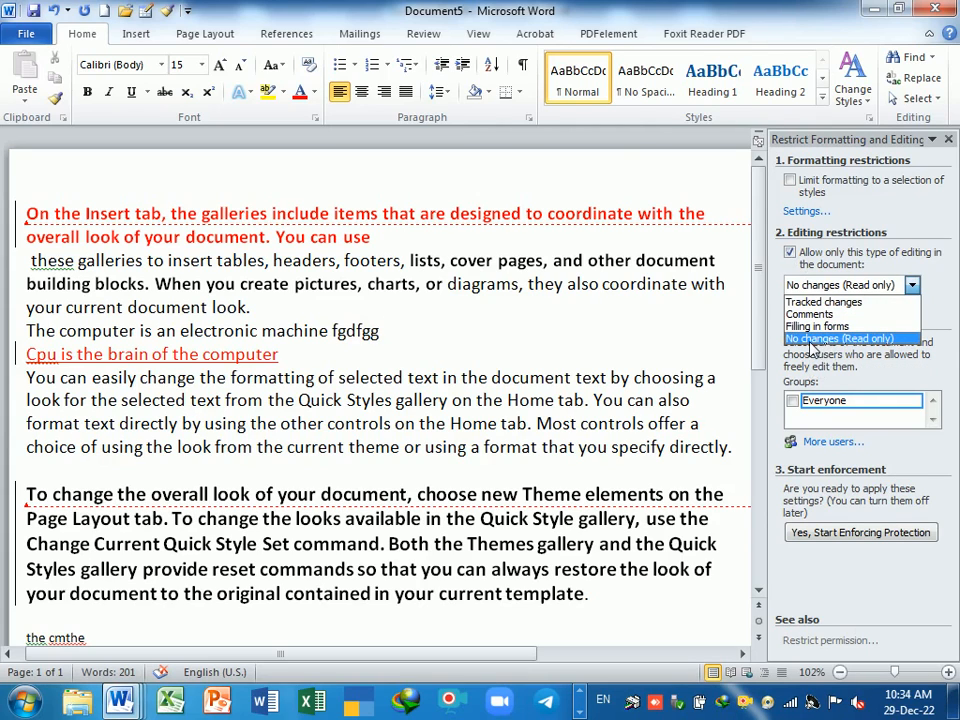
{"action": "left_click", "coordinate": [850, 339]}
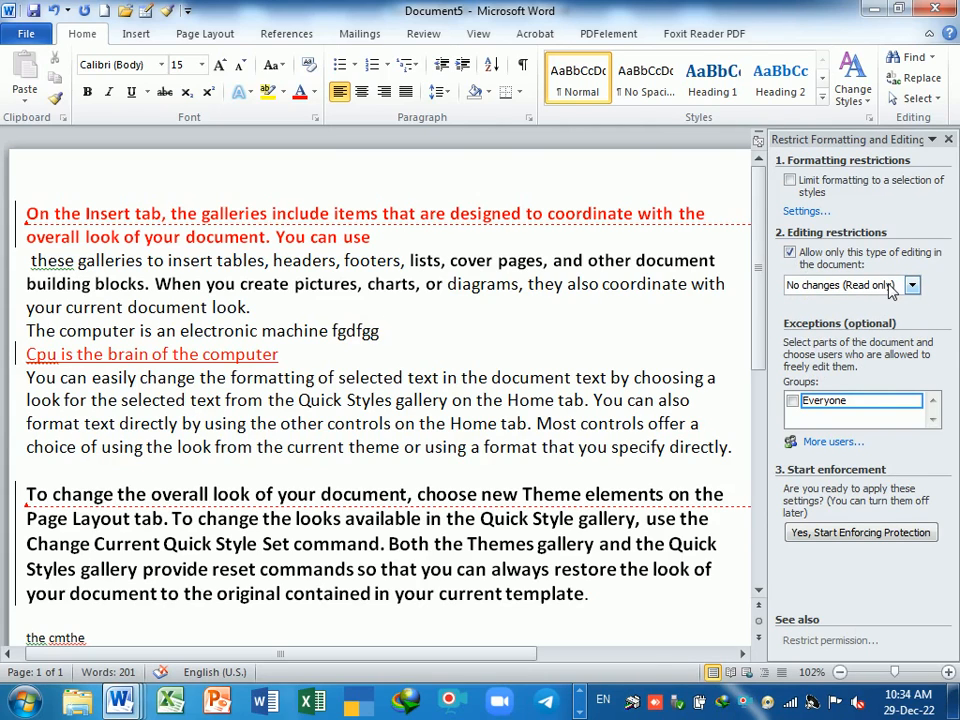
{"action": "left_click", "coordinate": [866, 536]}
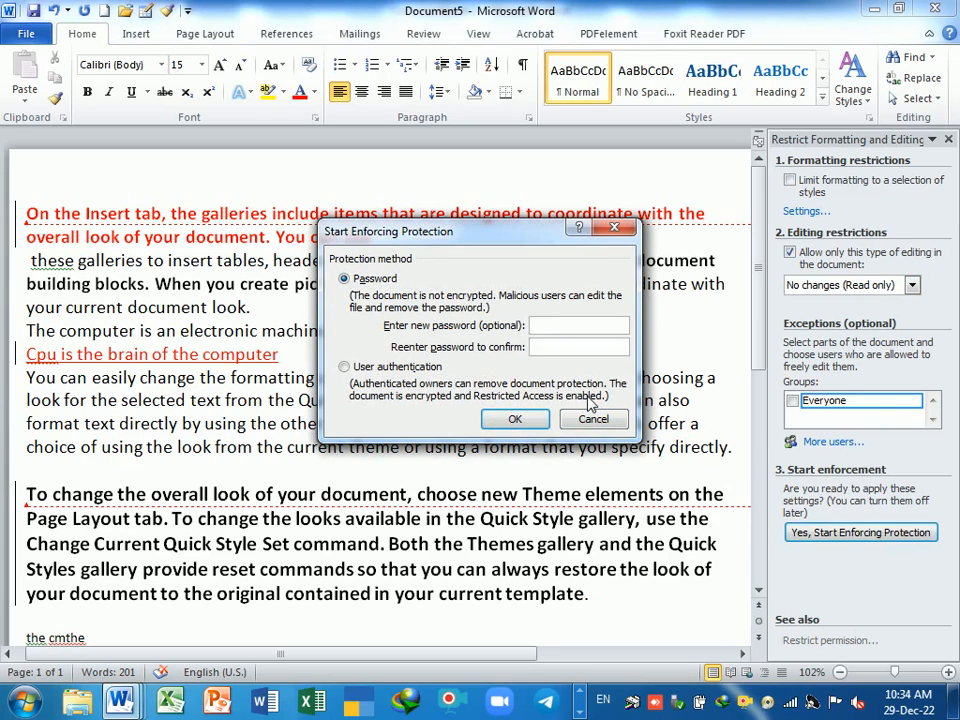
{"action": "type", "text": "1"}
{"action": "key", "text": "Return"}
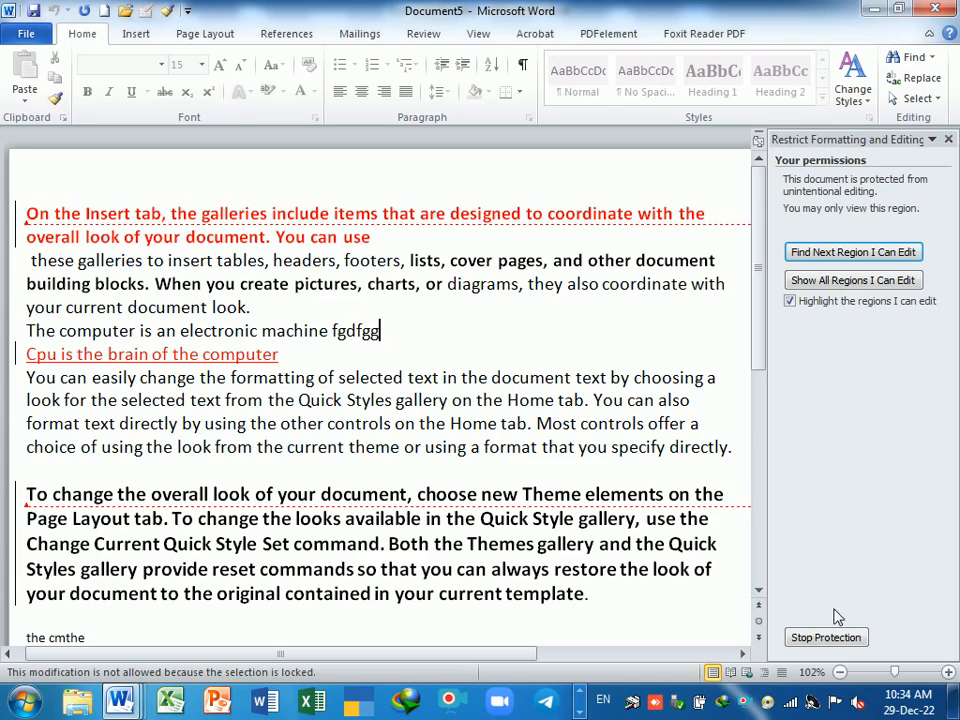
{"action": "left_click", "coordinate": [837, 642]}
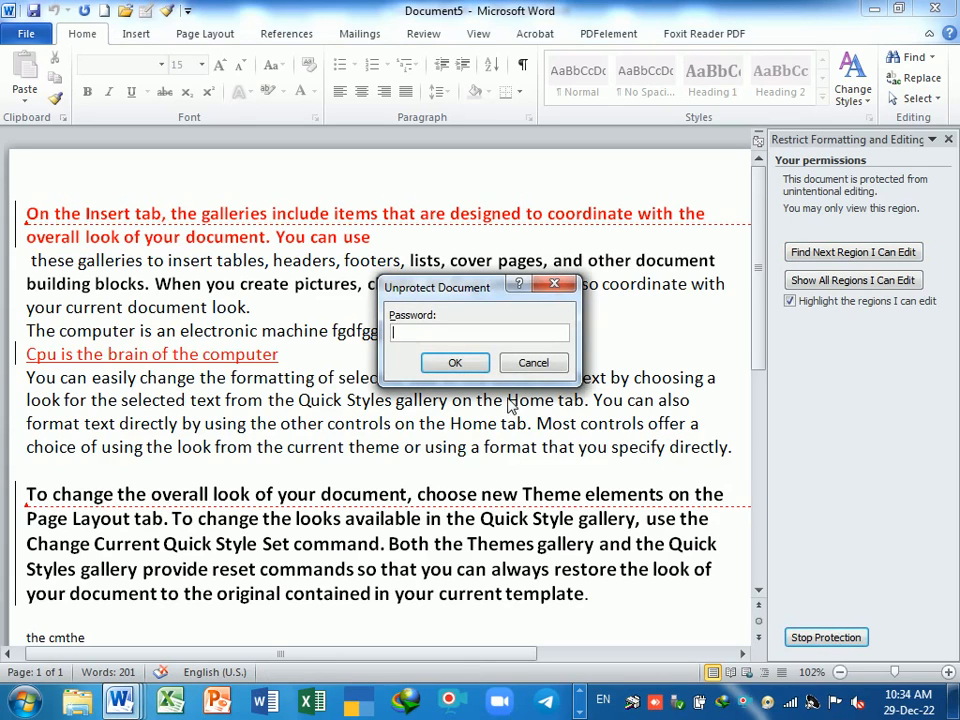
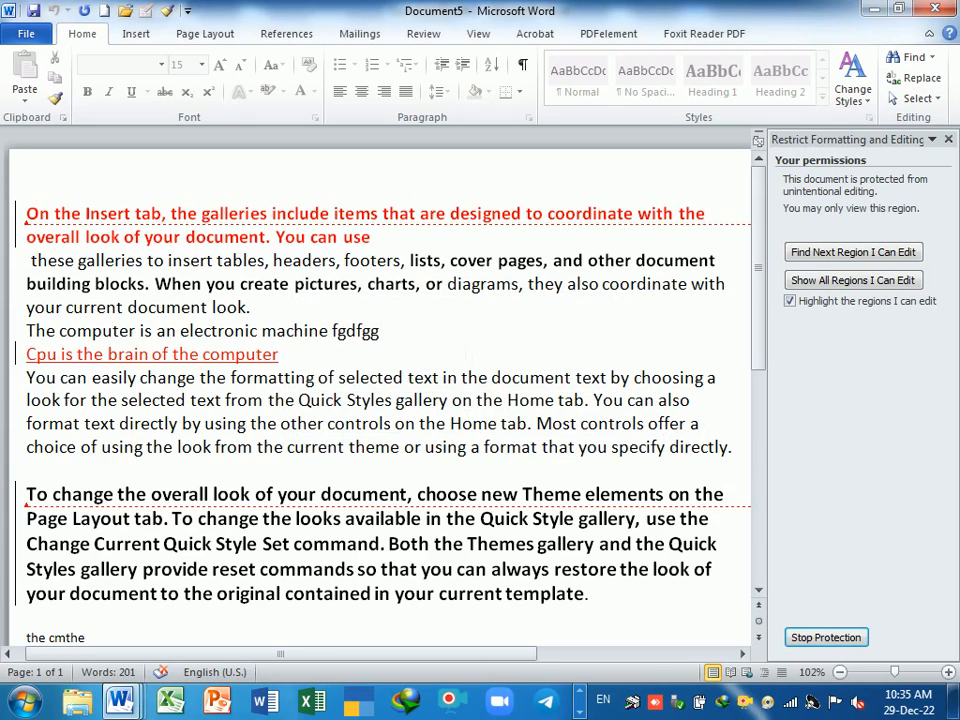
- Stop the read-only protection with its password and close the Restrict Editing pane
{"action": "left_click", "coordinate": [826, 637]}
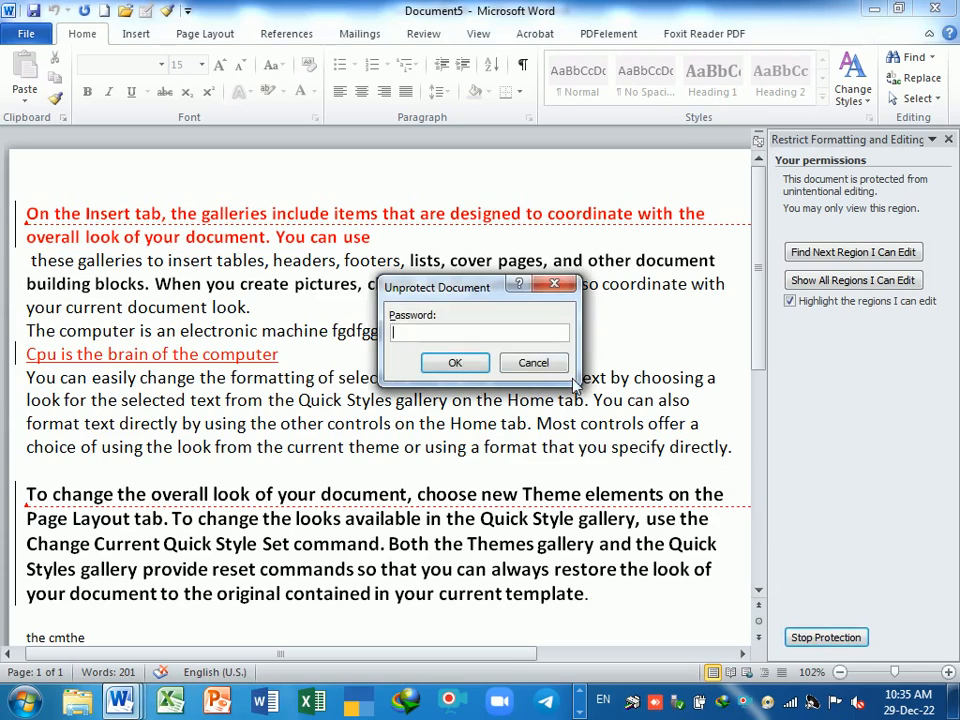
{"action": "type", "text": "1"}
{"action": "key", "text": "Return"}
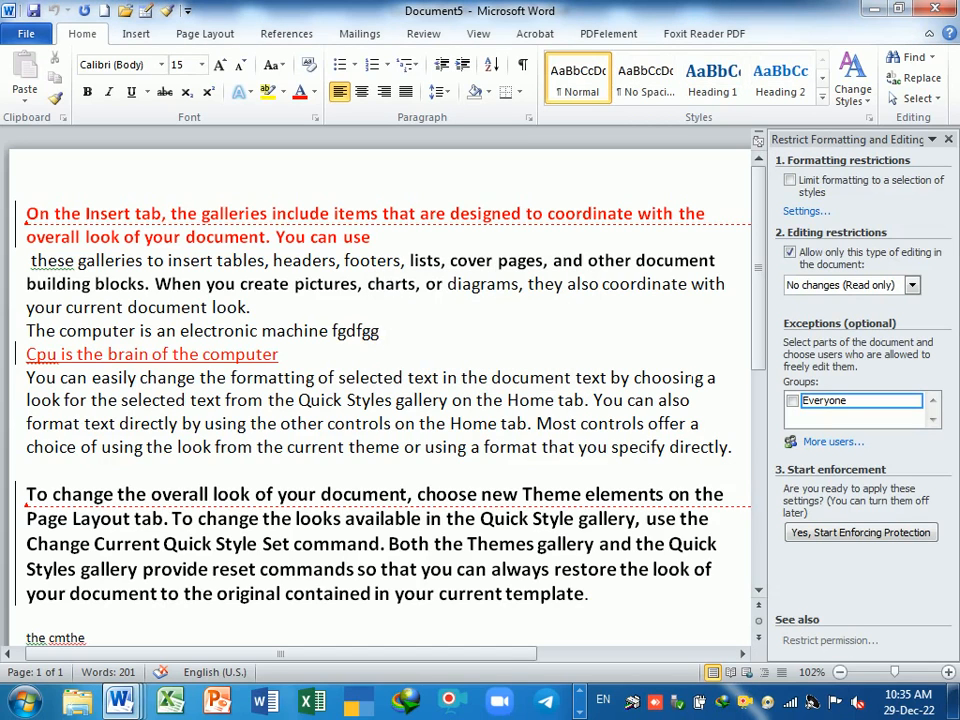
{"action": "left_click", "coordinate": [950, 141]}
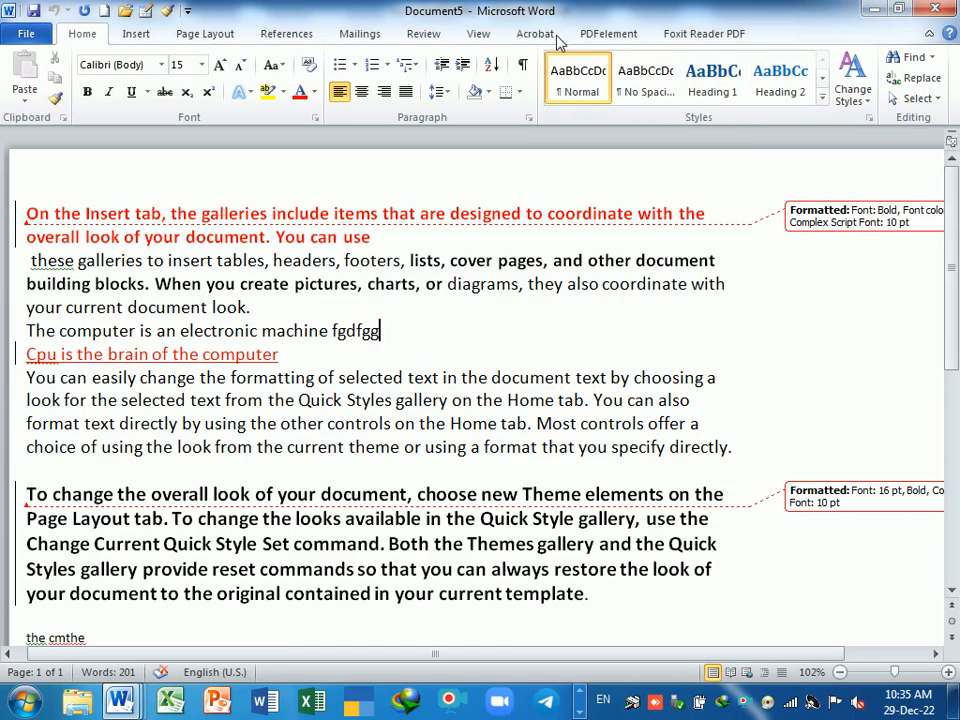
{"action": "left_click", "coordinate": [418, 35]}
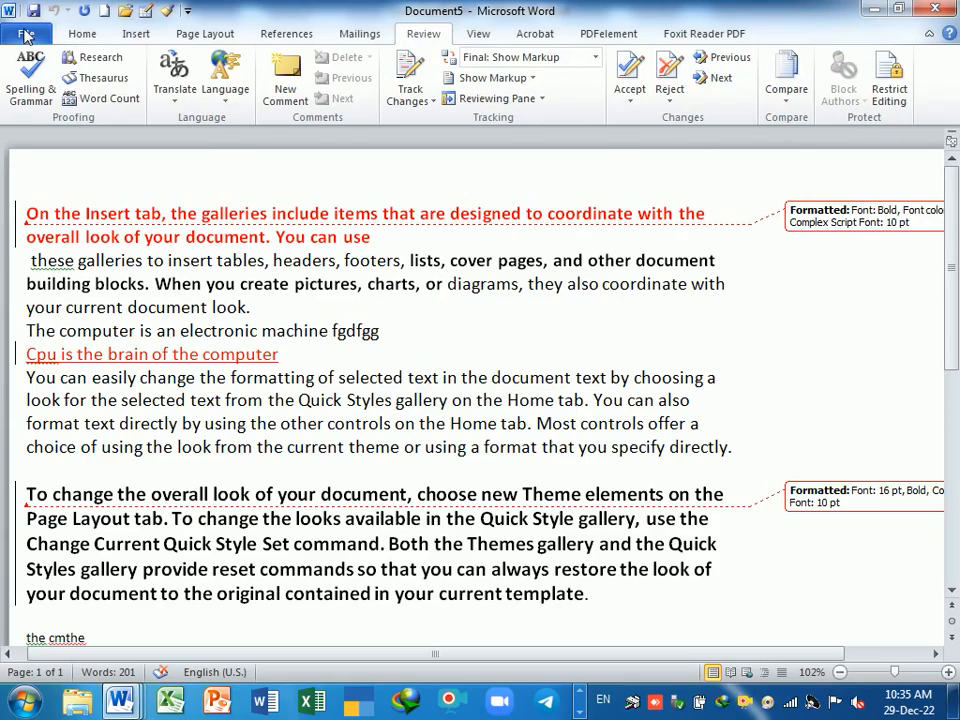
- In Save As General Options, set and confirm a password to open the file
{"action": "left_click", "coordinate": [26, 36]}
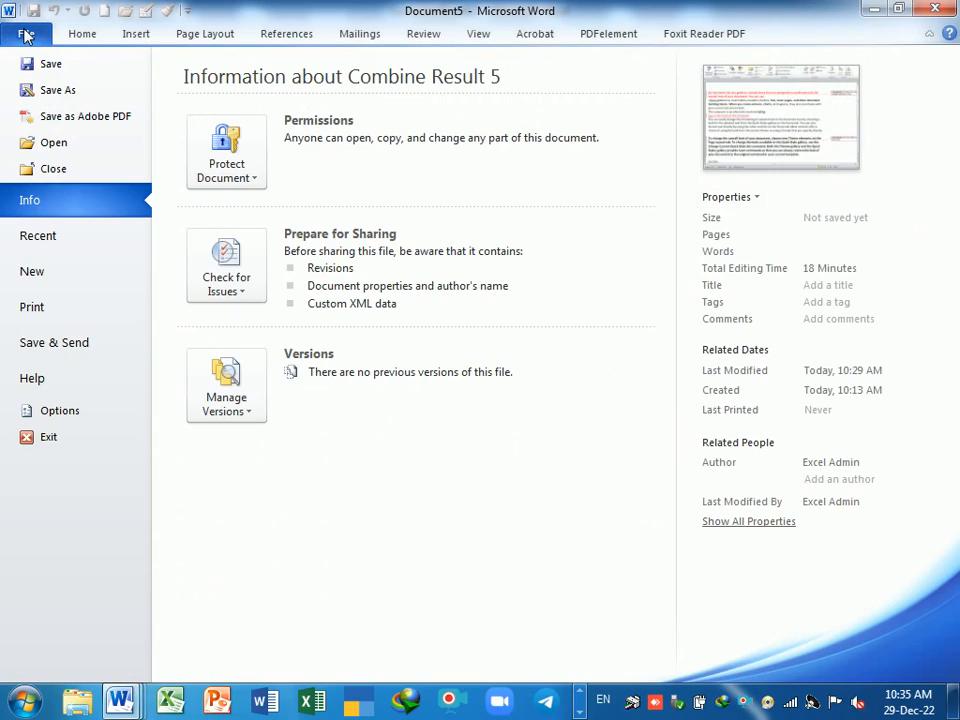
{"action": "left_click", "coordinate": [60, 90]}
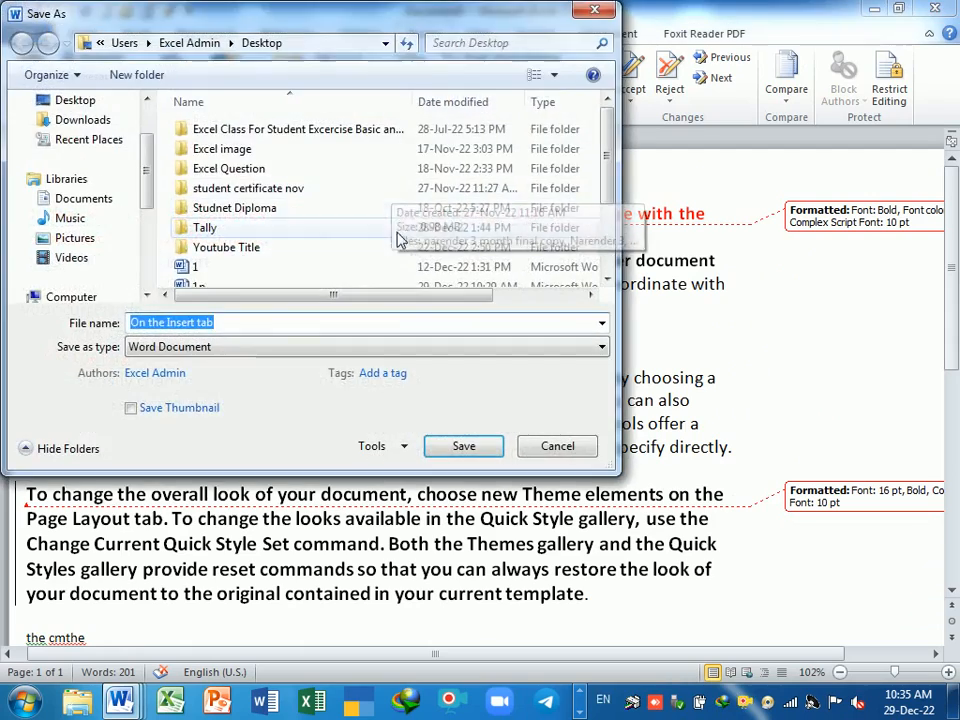
{"action": "left_click", "coordinate": [405, 450]}
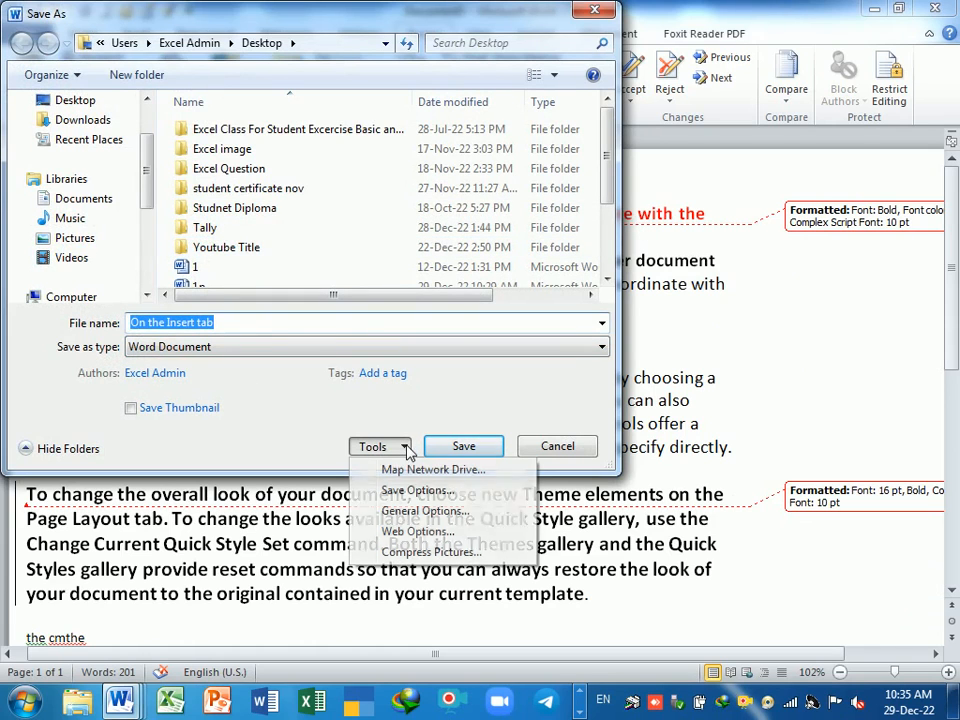
{"action": "left_click", "coordinate": [424, 512]}
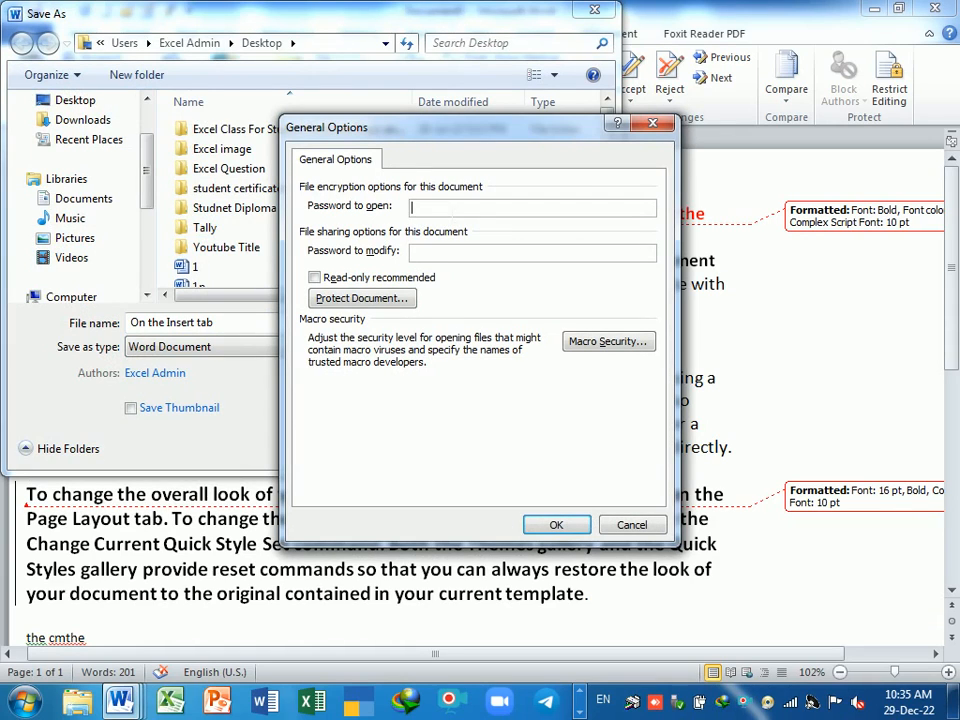
{"action": "type", "text": "1"}
{"action": "key", "text": "Return"}
{"action": "type", "text": "1"}
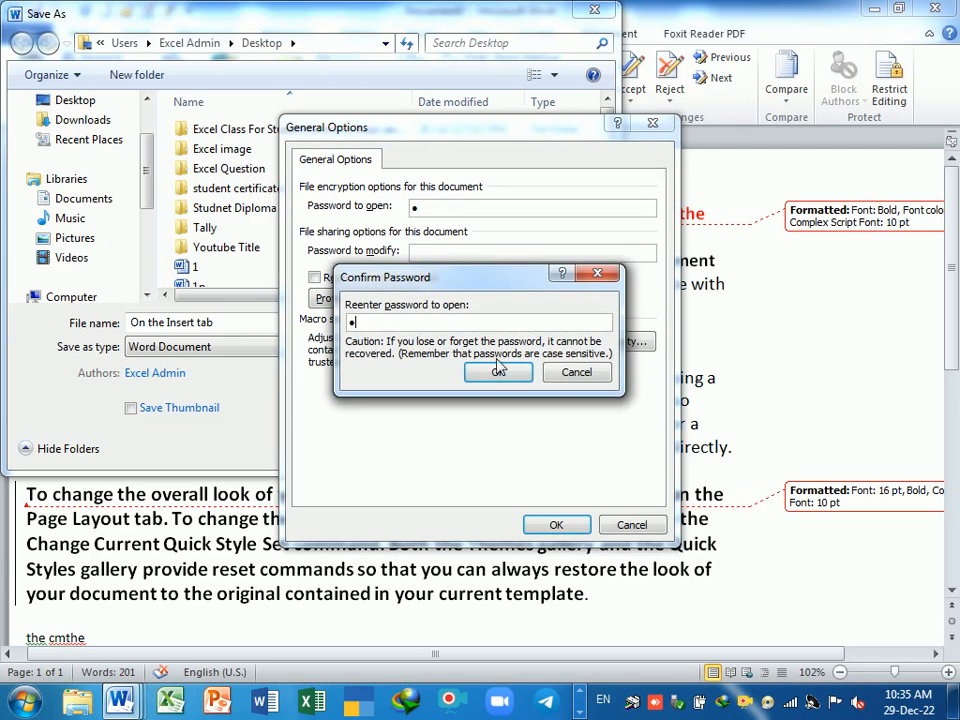
{"action": "left_click", "coordinate": [498, 372]}
{"action": "left_click", "coordinate": [556, 525]}
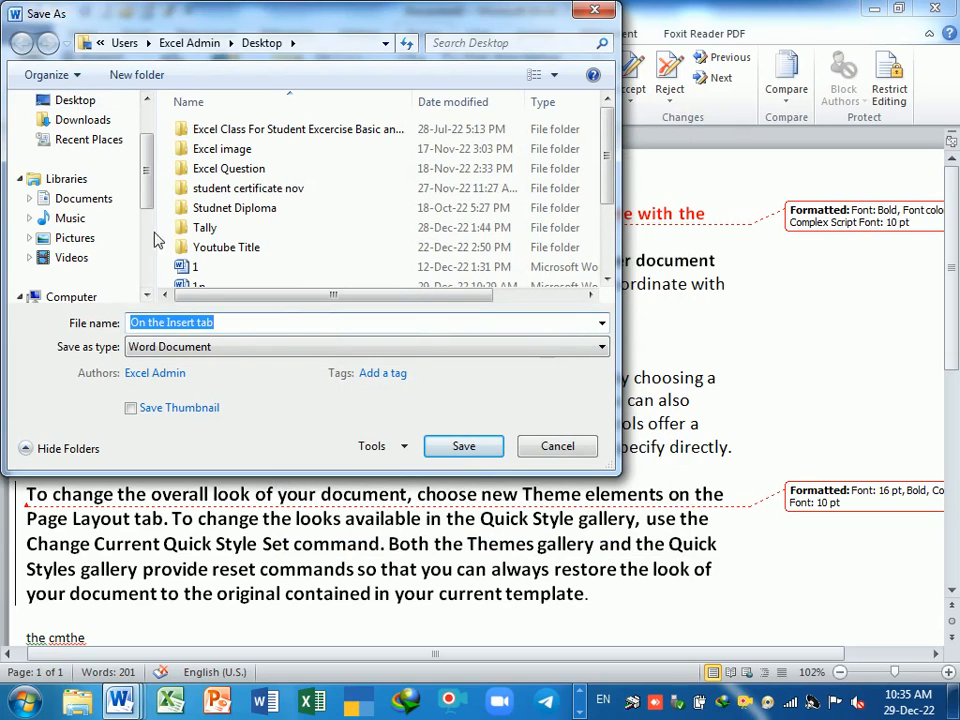
- Save the file as 'review tab' and close its window
{"action": "left_click", "coordinate": [222, 322]}
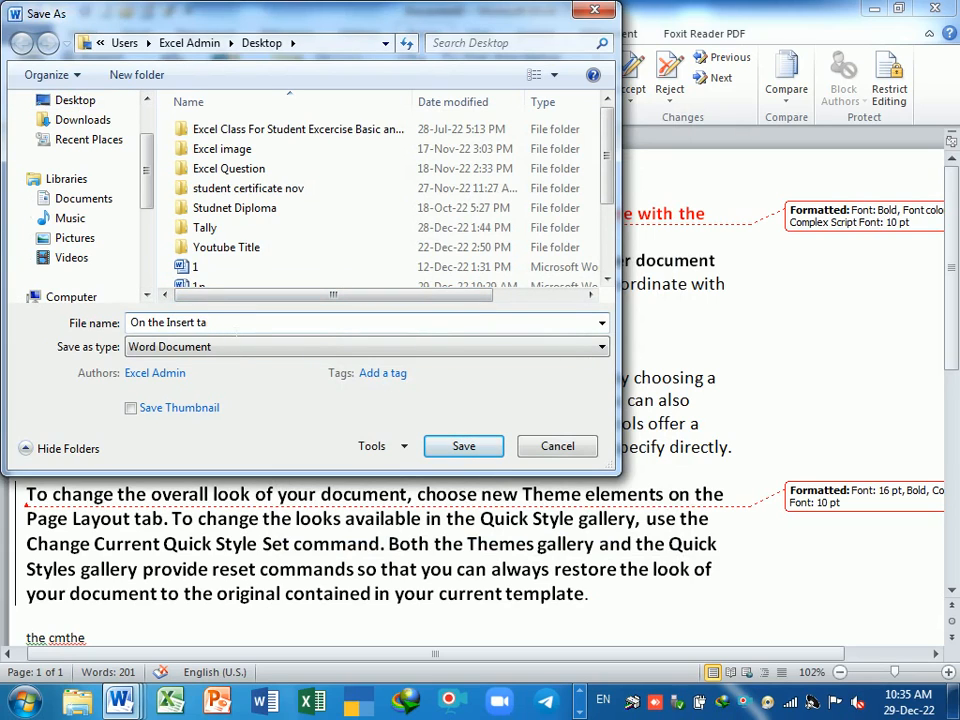
{"action": "key", "text": "BackSpace"}
{"action": "key", "text": "BackSpace"}
{"action": "key", "text": "BackSpace"}
{"action": "key", "text": "BackSpace"}
{"action": "key", "text": "BackSpace"}
{"action": "key", "text": "BackSpace"}
{"action": "key", "text": "BackSpace"}
{"action": "key", "text": "BackSpace"}
{"action": "key", "text": "BackSpace"}
{"action": "key", "text": "BackSpace"}
{"action": "key", "text": "BackSpace"}
{"action": "key", "text": "BackSpace"}
{"action": "key", "text": "BackSpace"}
{"action": "key", "text": "BackSpace"}
{"action": "key", "text": "BackSpace"}
{"action": "key", "text": "BackSpace"}
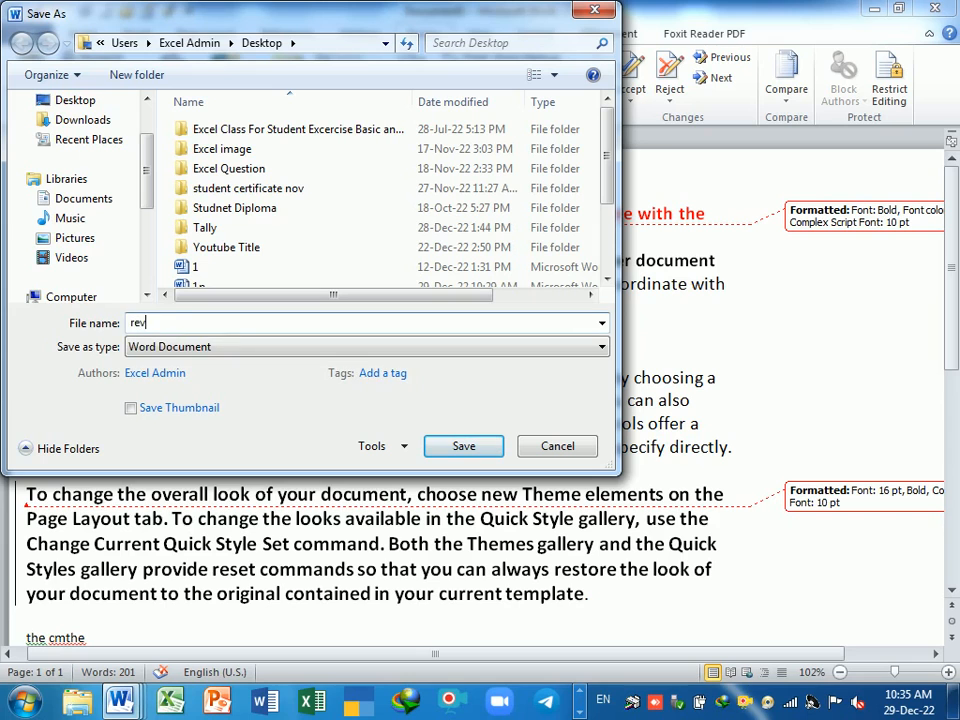
{"action": "type", "text": "review tab"}
{"action": "key", "text": "Return"}
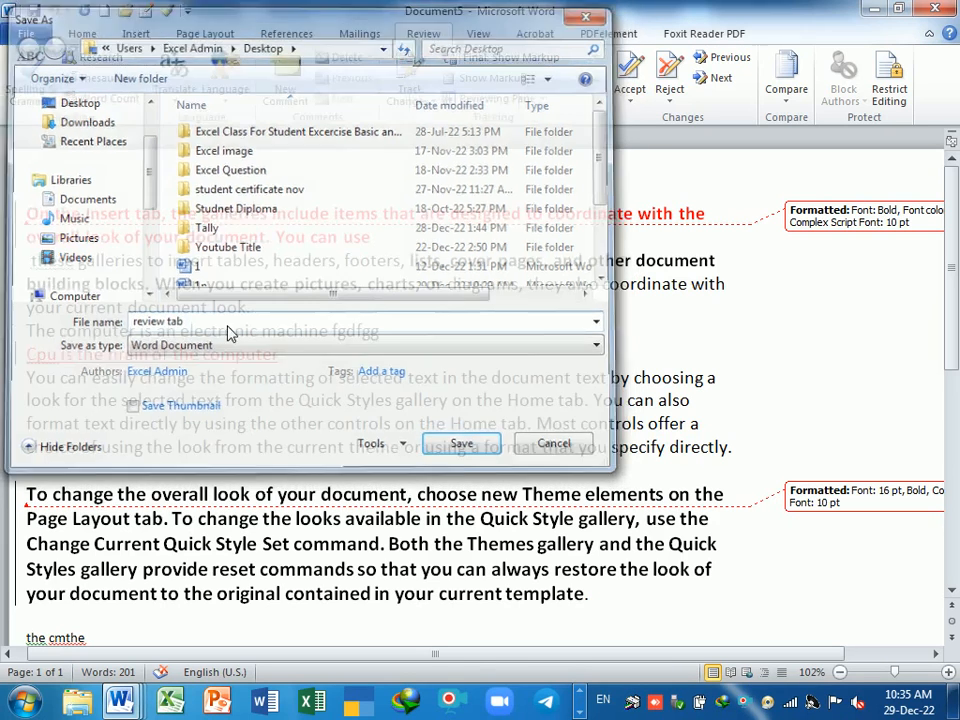
{"action": "left_click", "coordinate": [935, 9]}
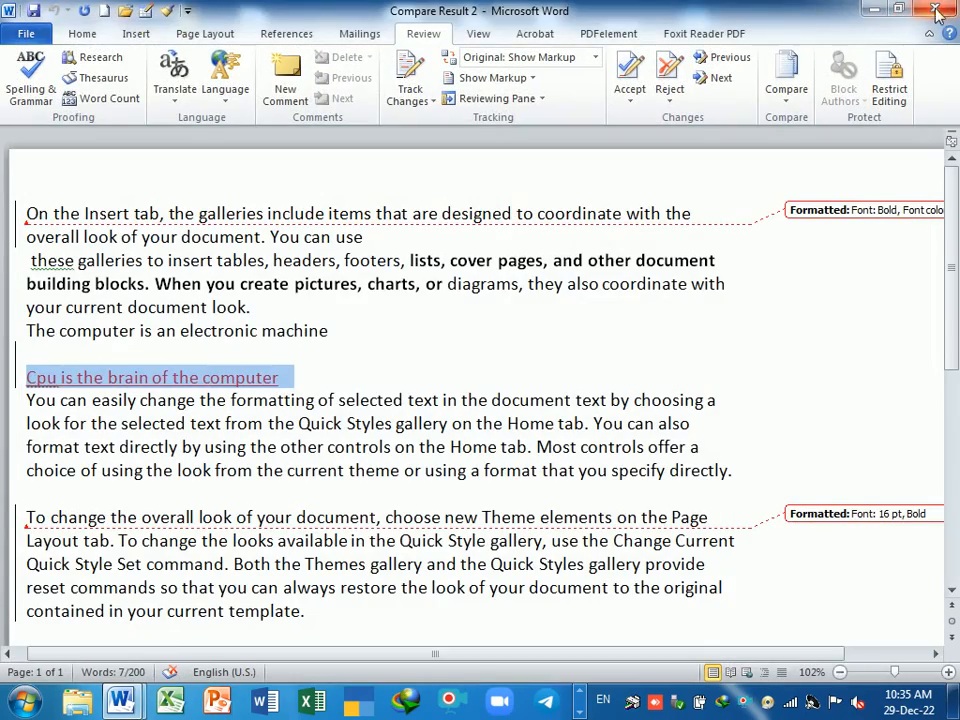
- Close Compare Result 2 without saving, then reopen 'review tab' from the jump list with its password
{"action": "left_click", "coordinate": [943, 8]}
{"action": "left_click", "coordinate": [478, 374]}
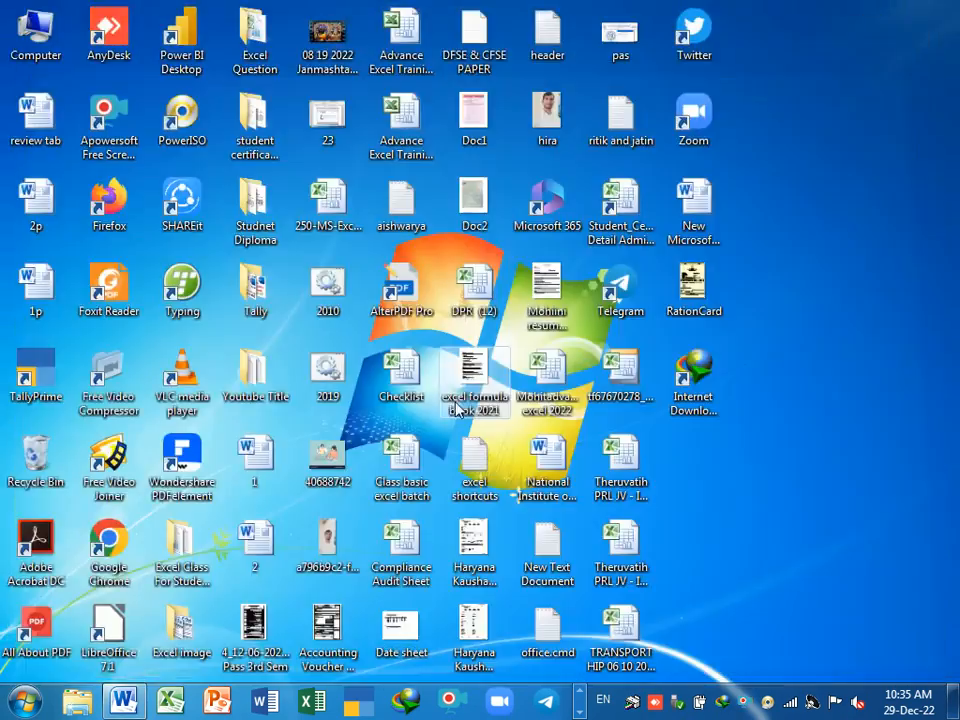
{"action": "right_click", "coordinate": [125, 703]}
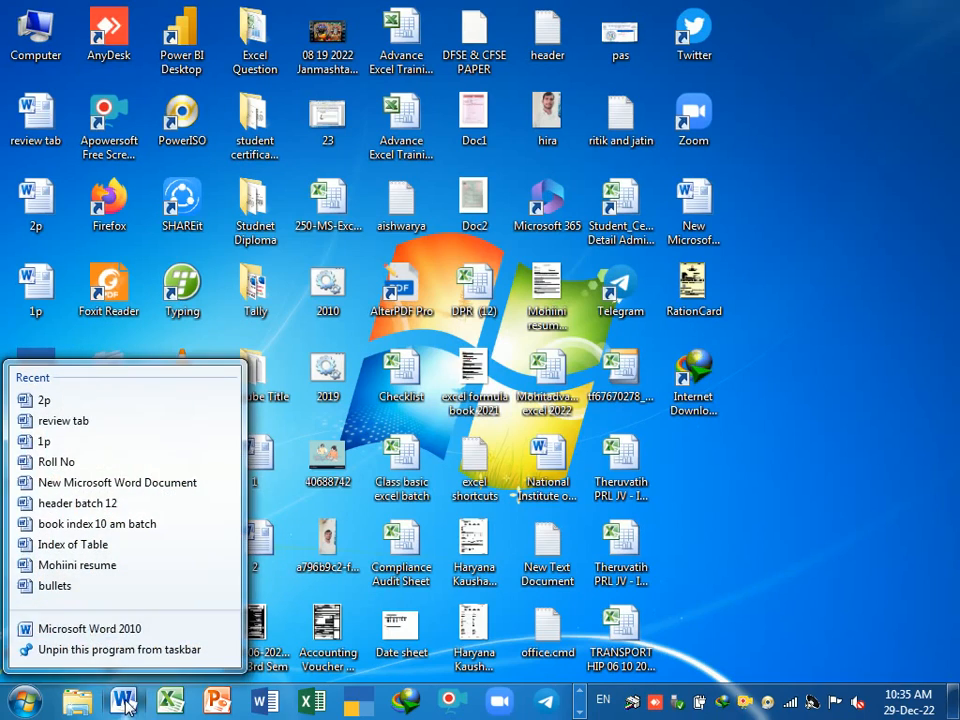
{"action": "left_click", "coordinate": [118, 421]}
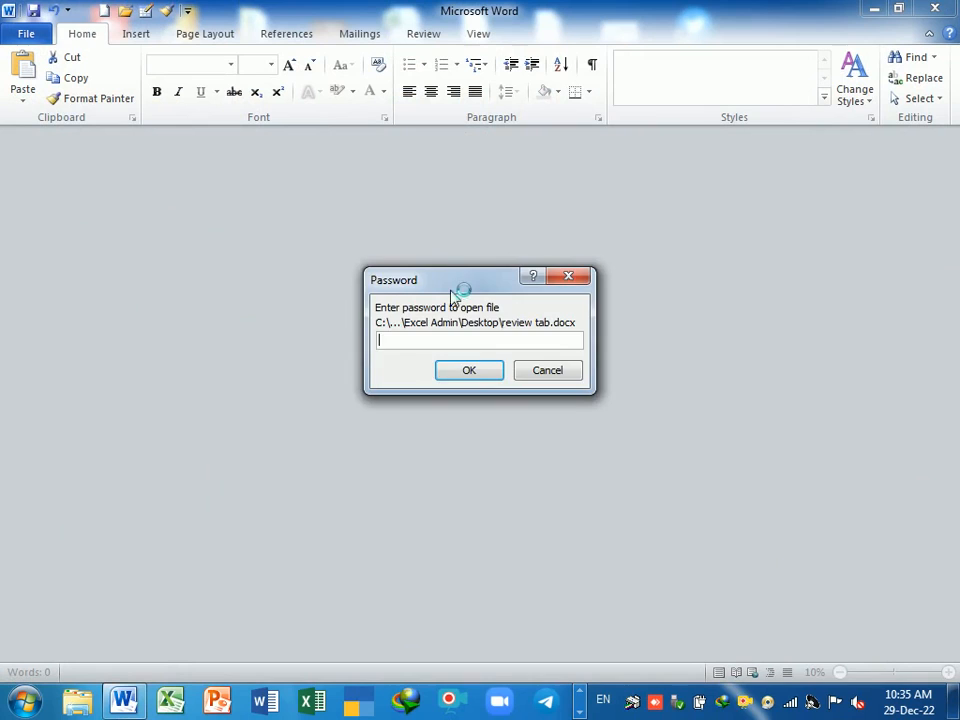
{"action": "left_click_drag", "start_coordinate": [451, 289], "coordinate": [446, 196]}
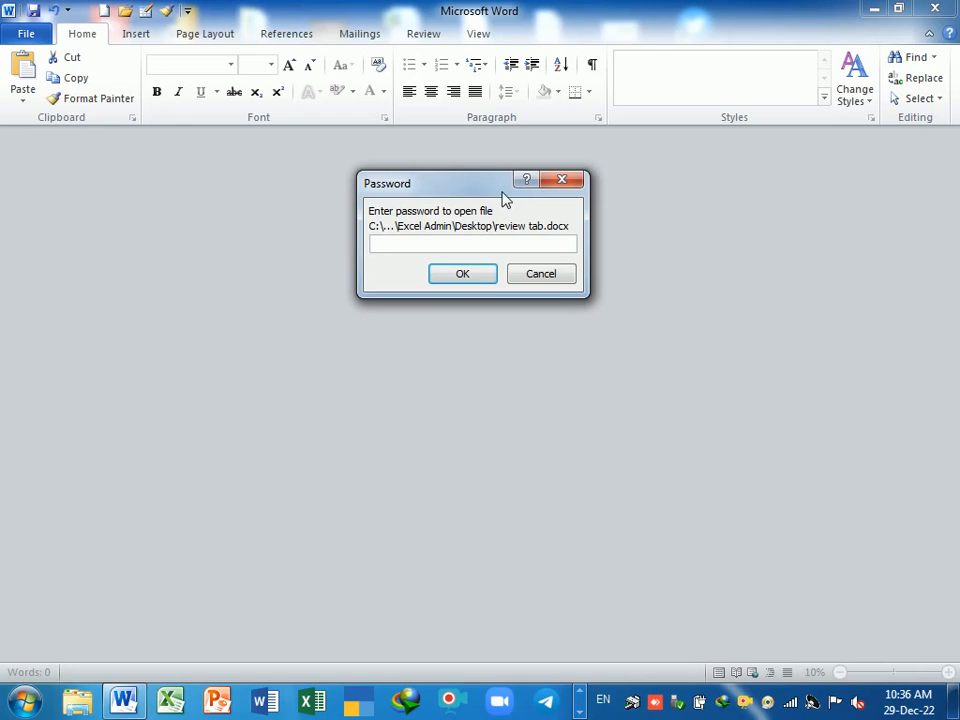
{"action": "type", "text": "1"}
{"action": "key", "text": "Return"}
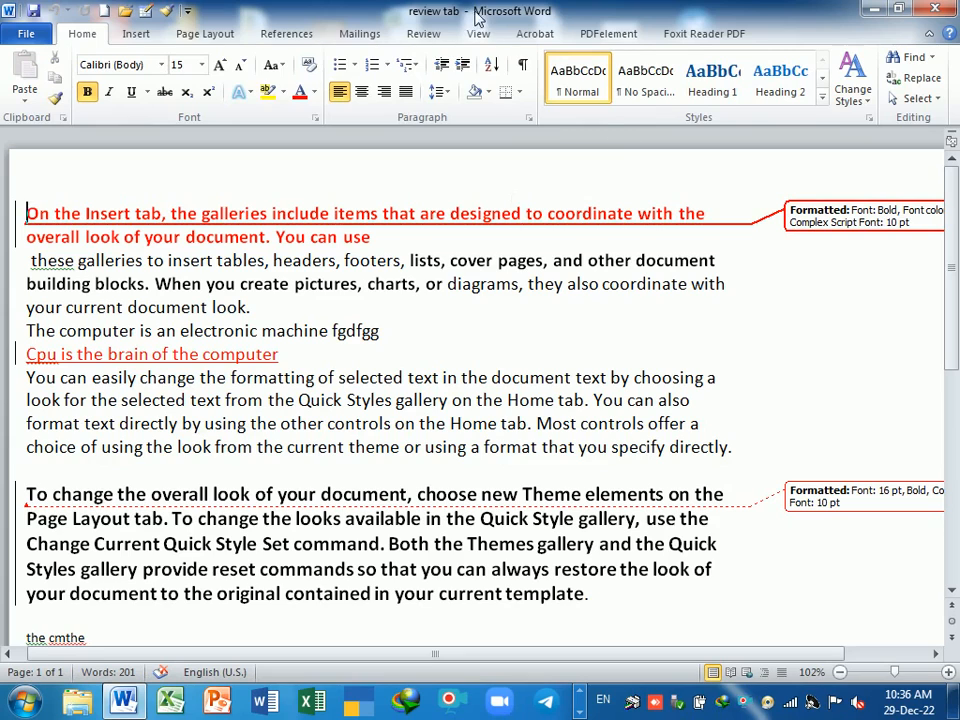
- Close the 'review tab' document and the empty Word window
{"action": "left_click", "coordinate": [423, 33]}
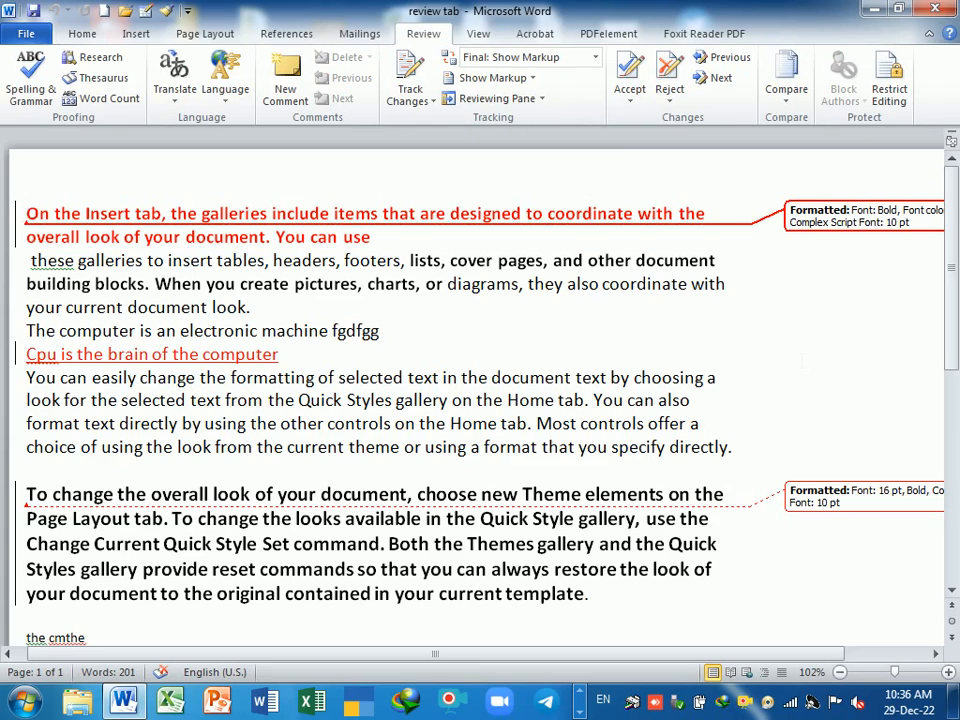
{"action": "key", "text": "ctrl+w"}
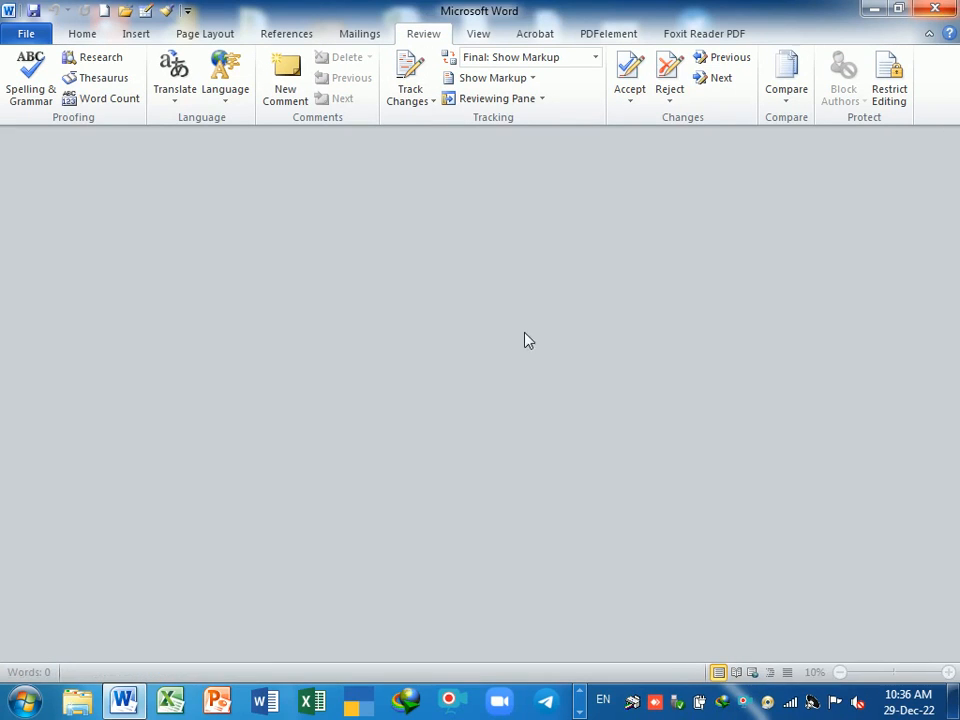
{"action": "key", "text": "super+d"}
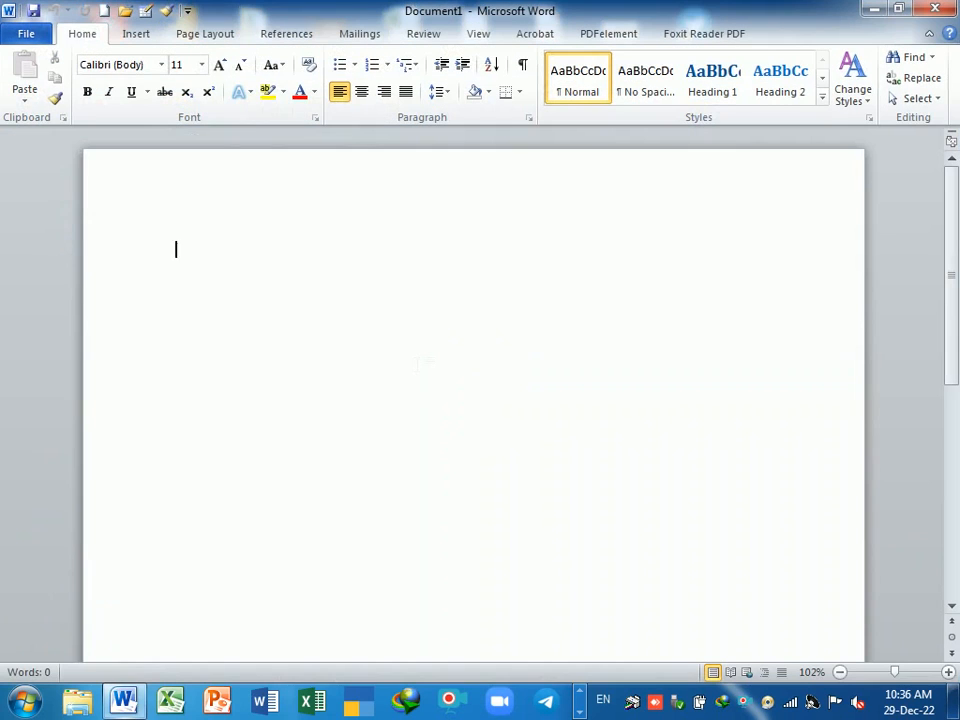
- Generate three sample paragraphs with =rand() in a new blank document
{"action": "type", "text": "=ran"}
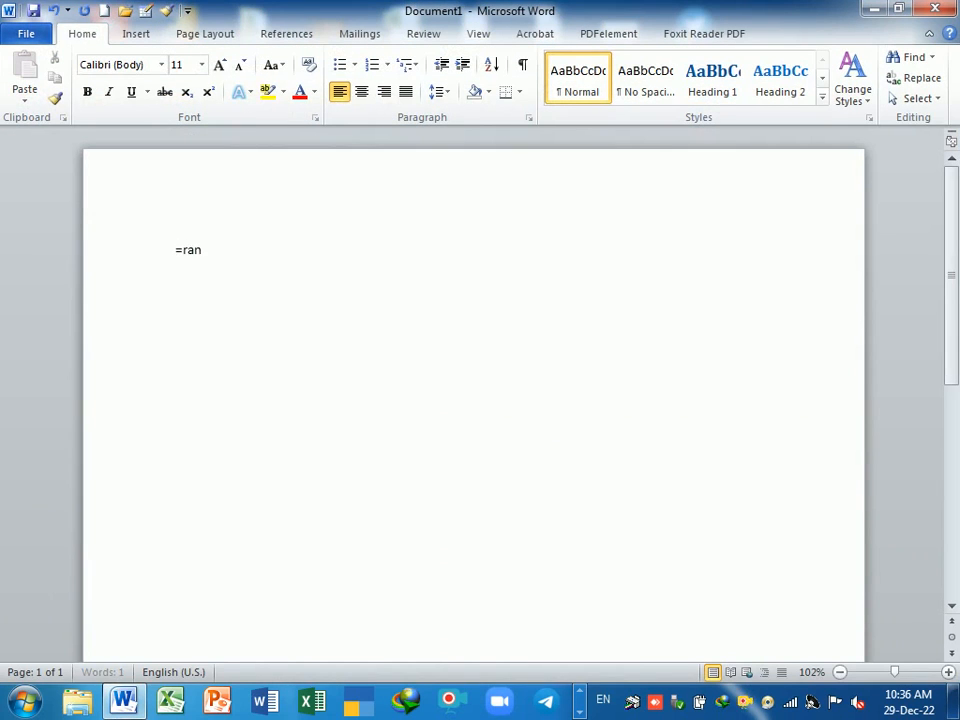
{"action": "type", "text": "d()"}
{"action": "key", "text": "Return"}
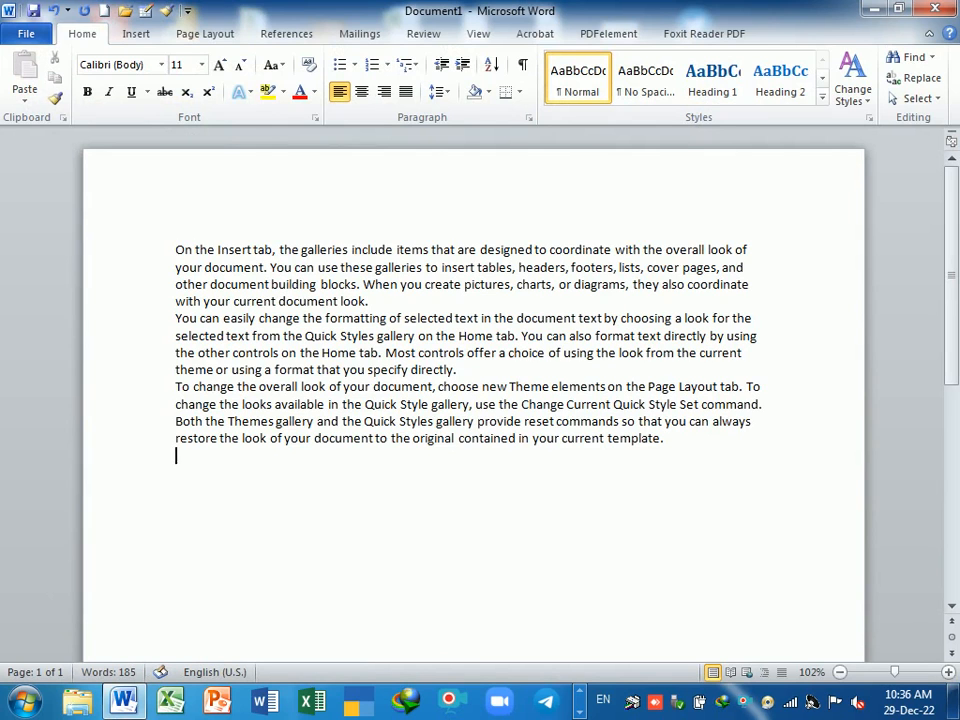
{"action": "left_click", "coordinate": [18, 36]}
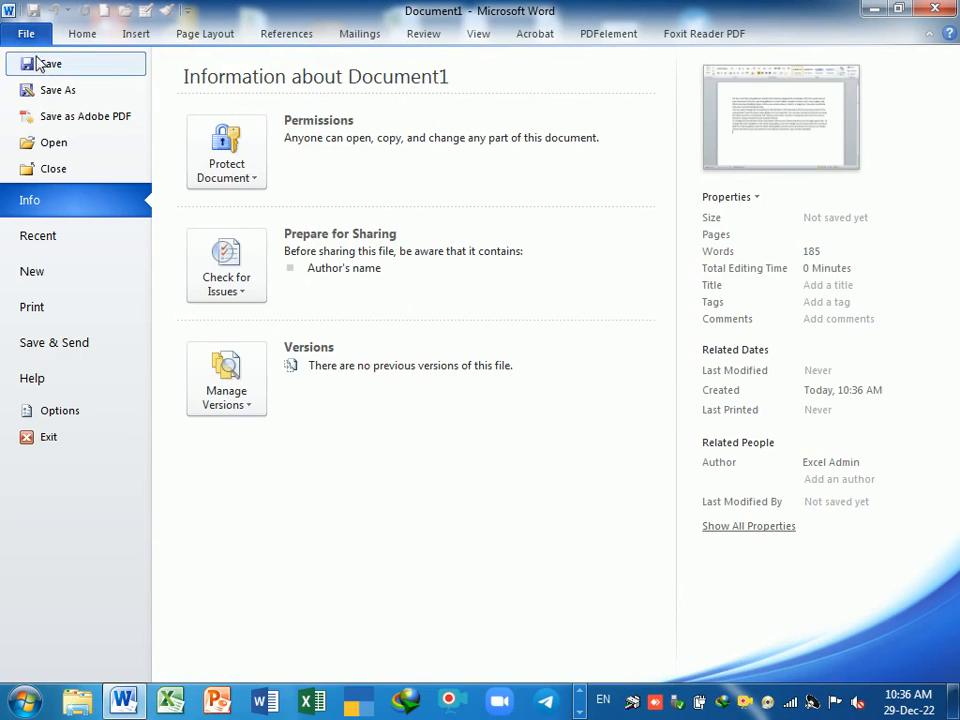
{"action": "left_click", "coordinate": [36, 64]}
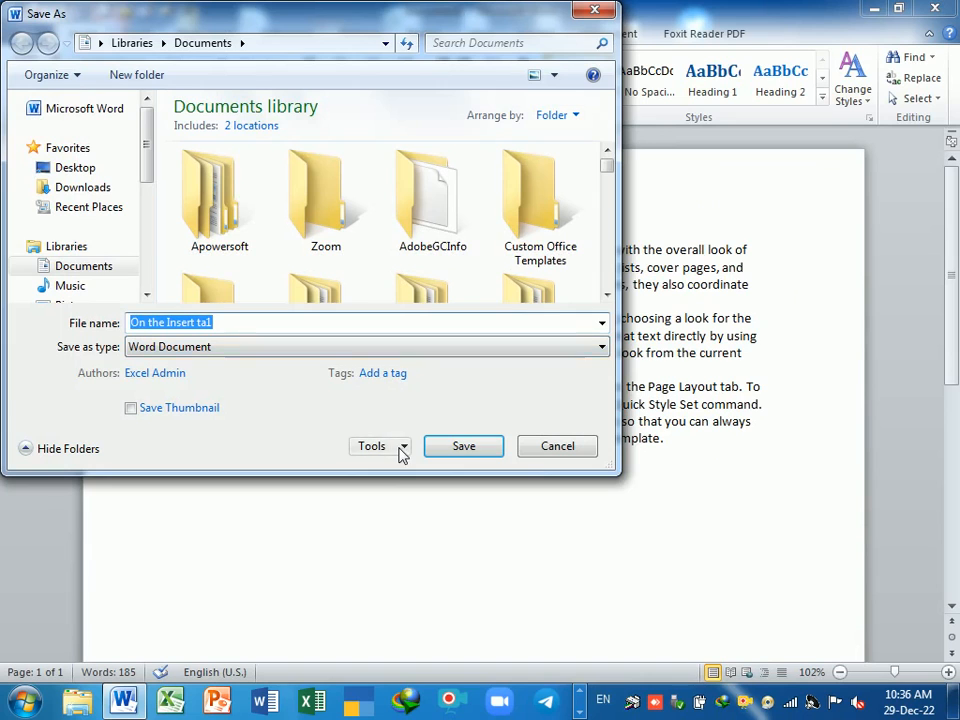
- Save the document as 'On the Insert ta1' with a confirmed password to open
{"action": "left_click", "coordinate": [399, 453]}
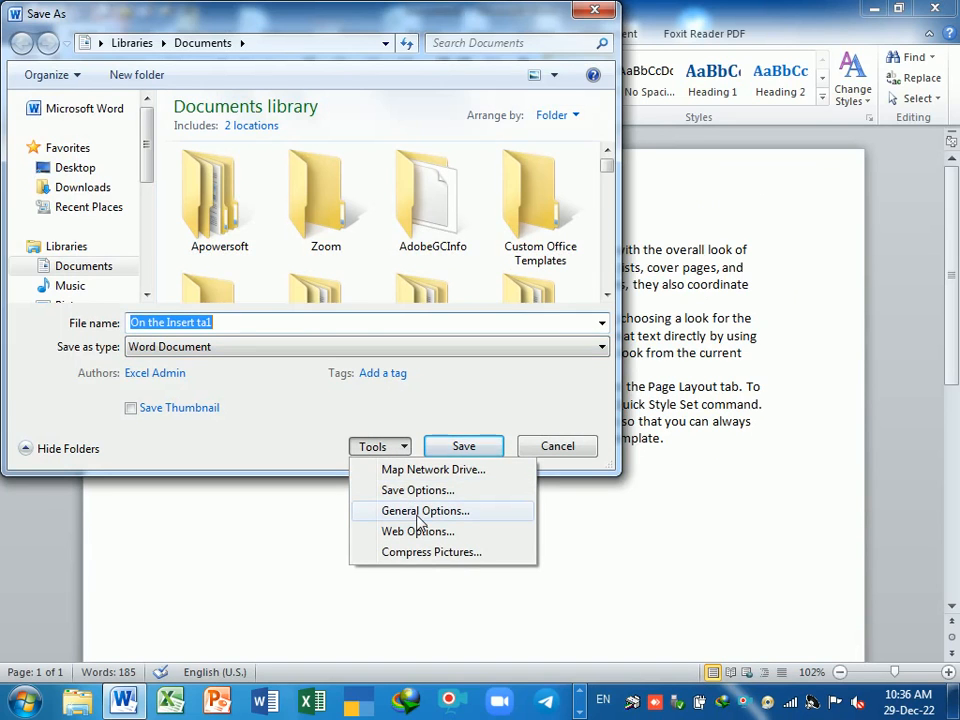
{"action": "left_click", "coordinate": [420, 511]}
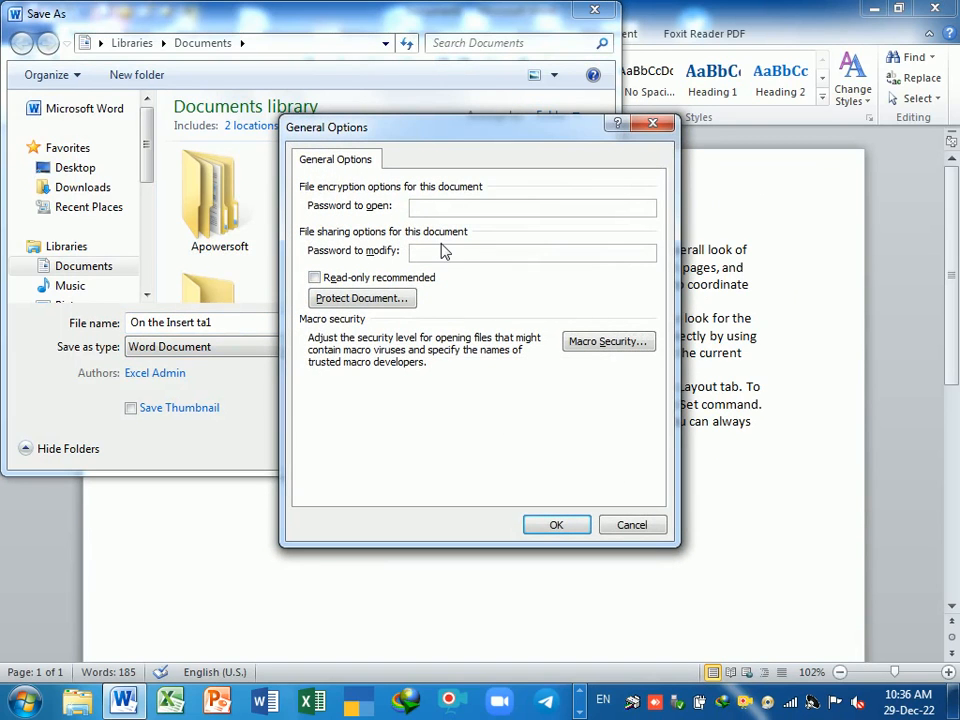
{"action": "type", "text": "1"}
{"action": "left_click", "coordinate": [557, 528]}
{"action": "type", "text": "1"}
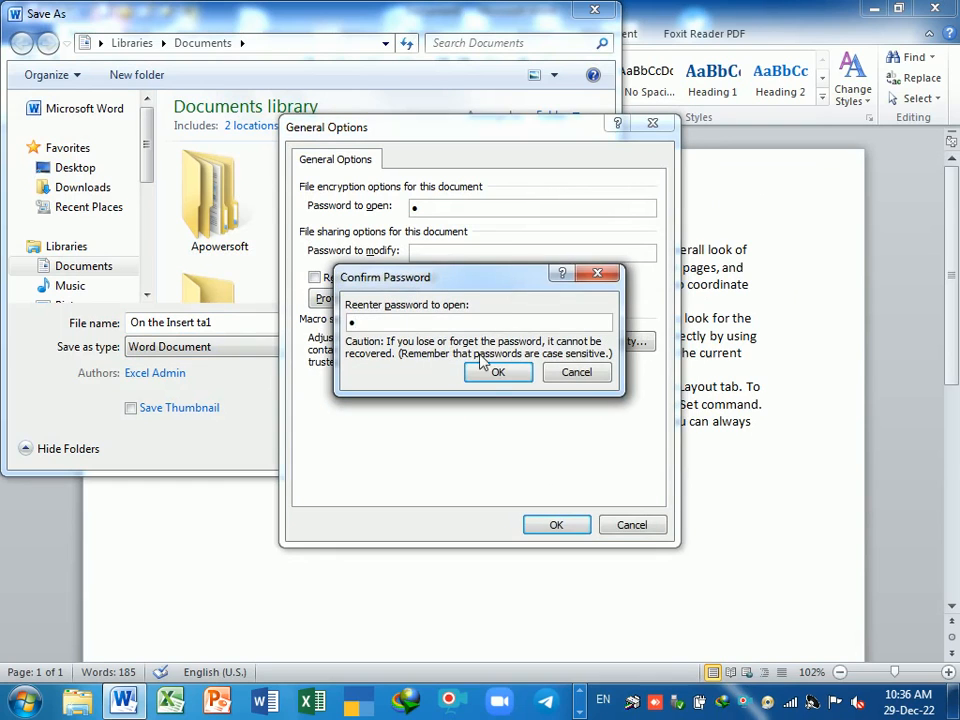
{"action": "left_click", "coordinate": [495, 372]}
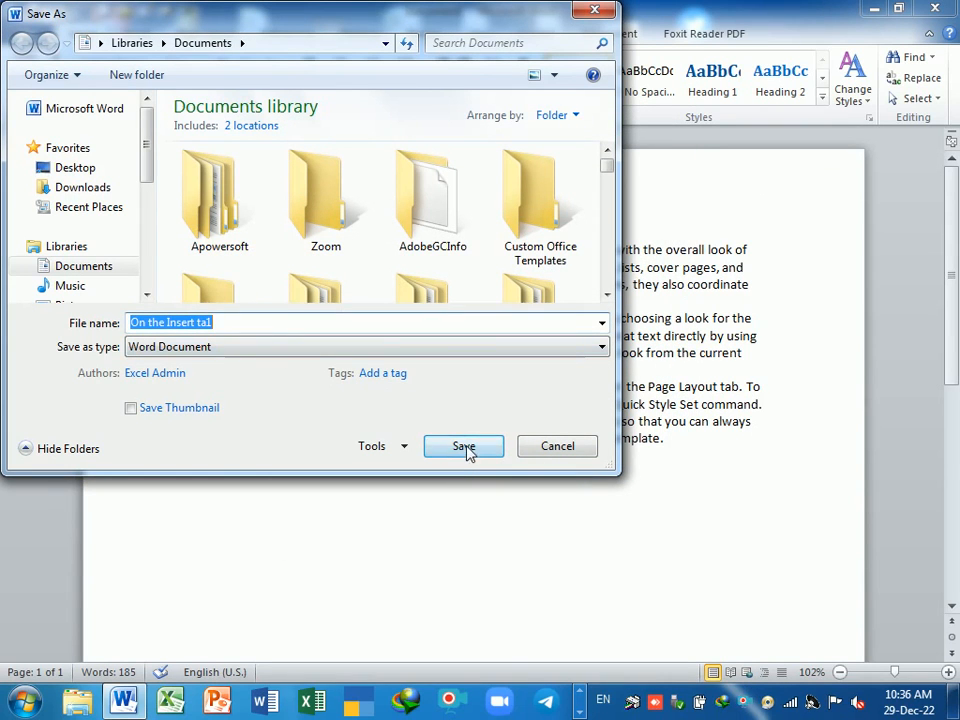
{"action": "left_click", "coordinate": [470, 452]}
- Close 'On the Insert ta1' and reopen it from the jump list using its password
{"action": "key", "text": "ctrl+w"}
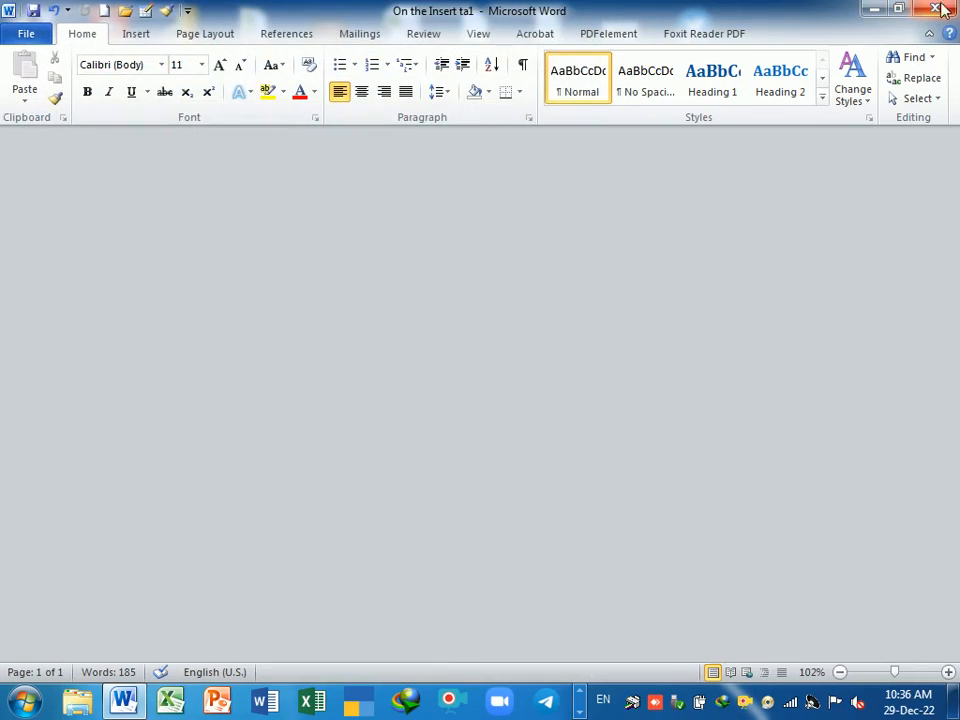
{"action": "left_click", "coordinate": [124, 702]}
{"action": "right_click", "coordinate": [128, 708]}
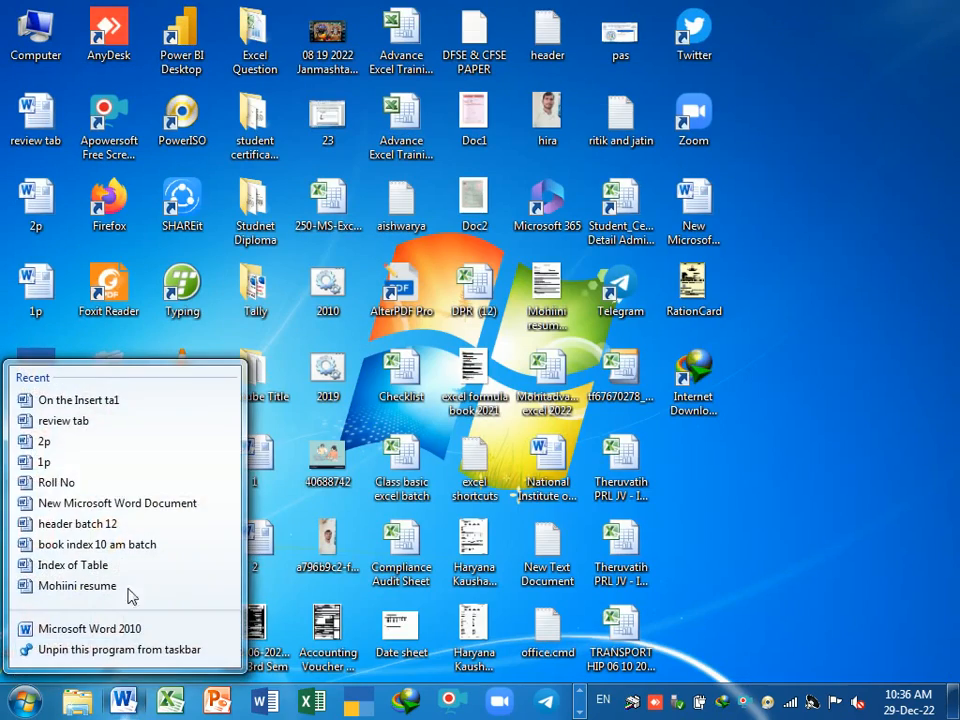
{"action": "left_click", "coordinate": [124, 396]}
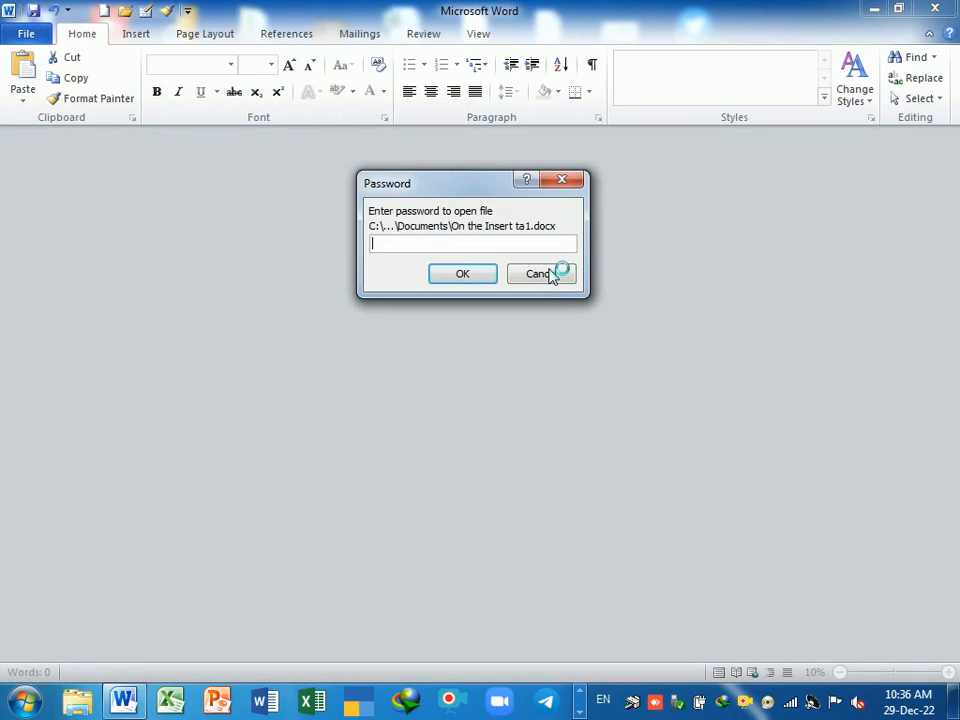
{"action": "type", "text": "1"}
{"action": "key", "text": "Return"}
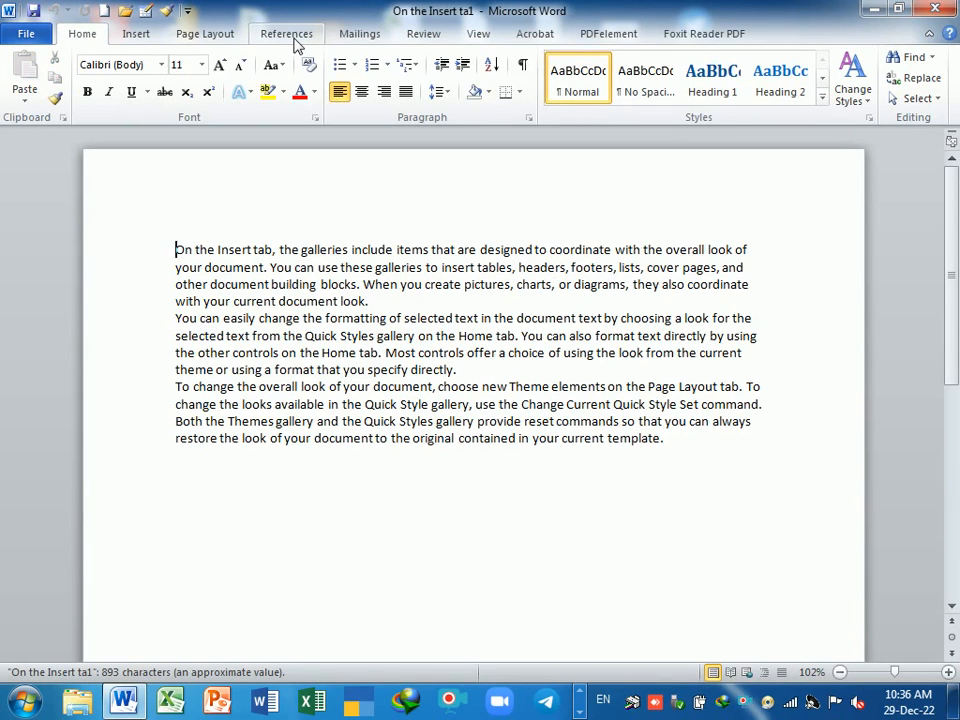
- Show the Review tab's Compare menu listing the compare and combine options
{"action": "left_click", "coordinate": [436, 40]}
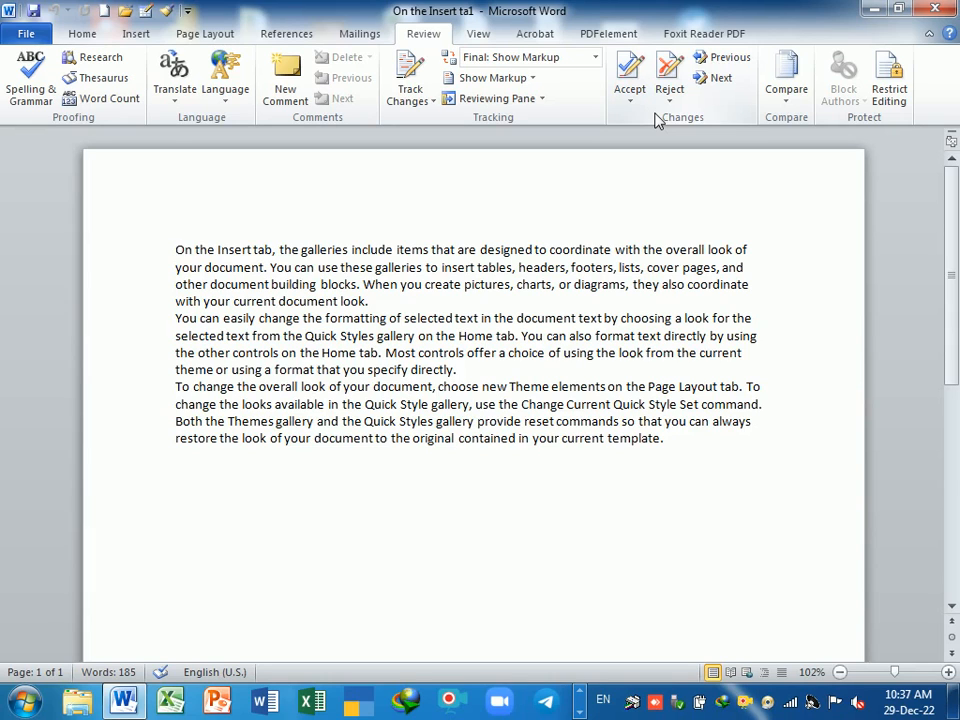
{"action": "left_click", "coordinate": [784, 100]}
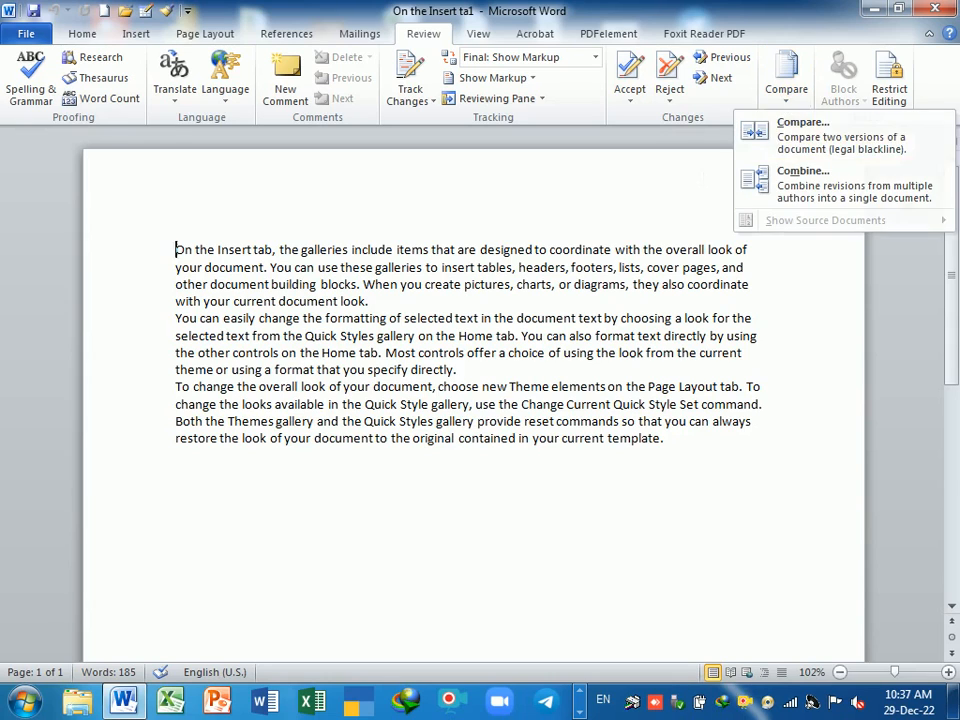
{"action": "left_click", "coordinate": [702, 178]}
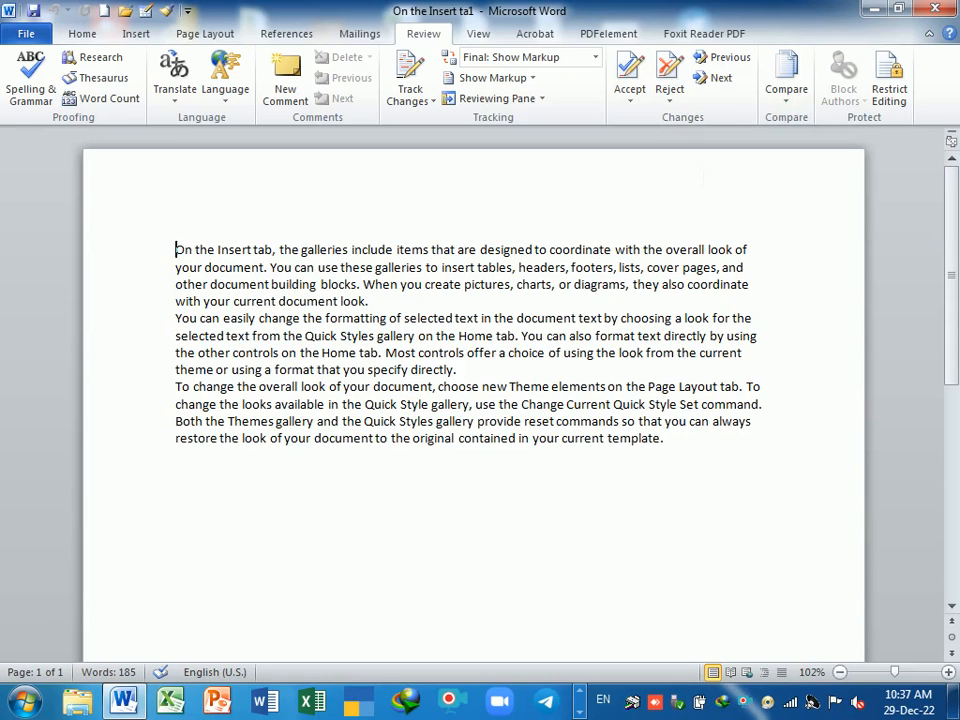
{"action": "left_click", "coordinate": [786, 94]}
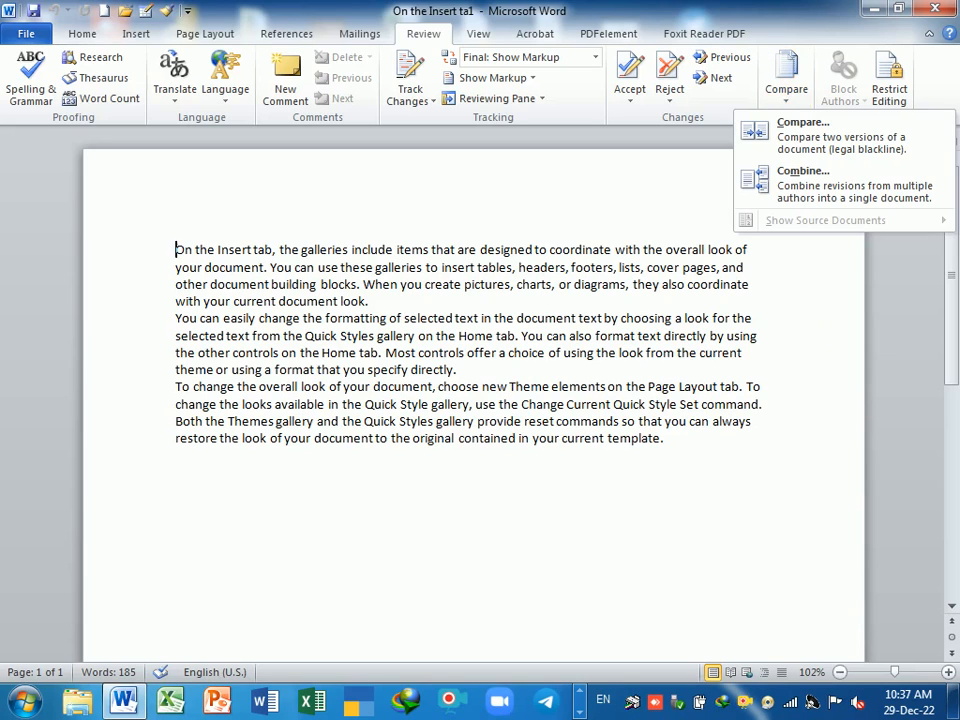
- Enforce No changes (Read only) protection with a password, then close and save the document
{"action": "left_click", "coordinate": [891, 88]}
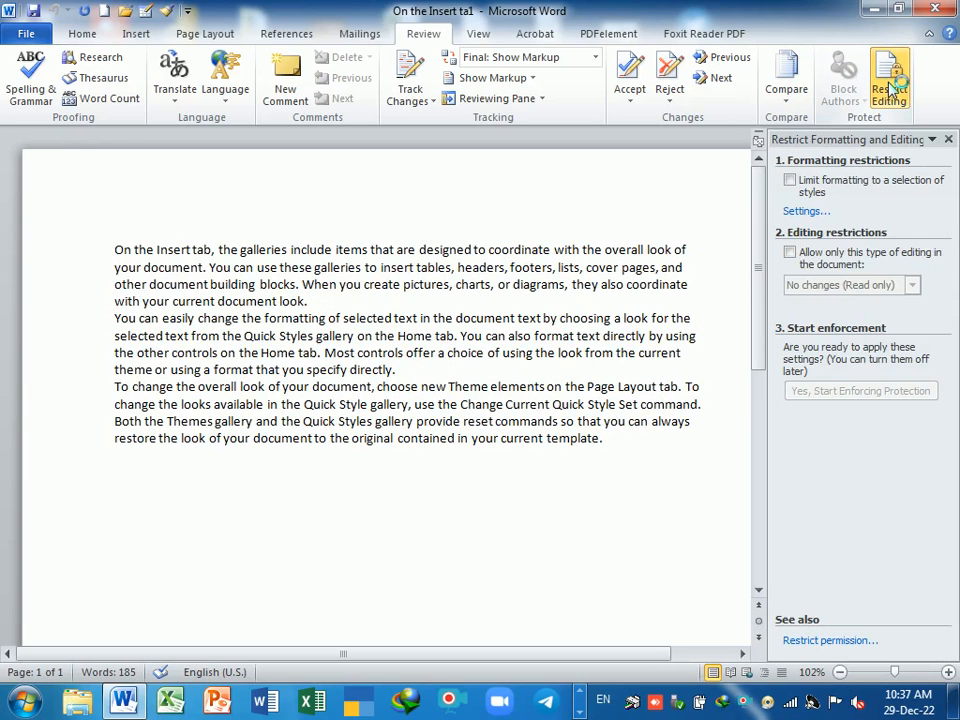
{"action": "left_click", "coordinate": [792, 253]}
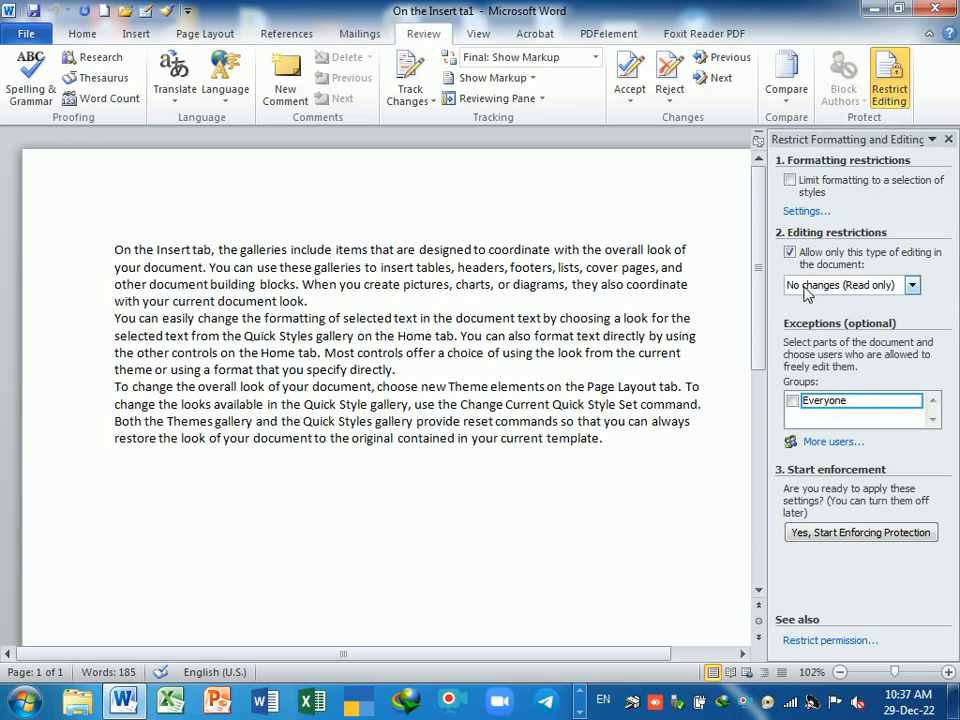
{"action": "left_click", "coordinate": [848, 533]}
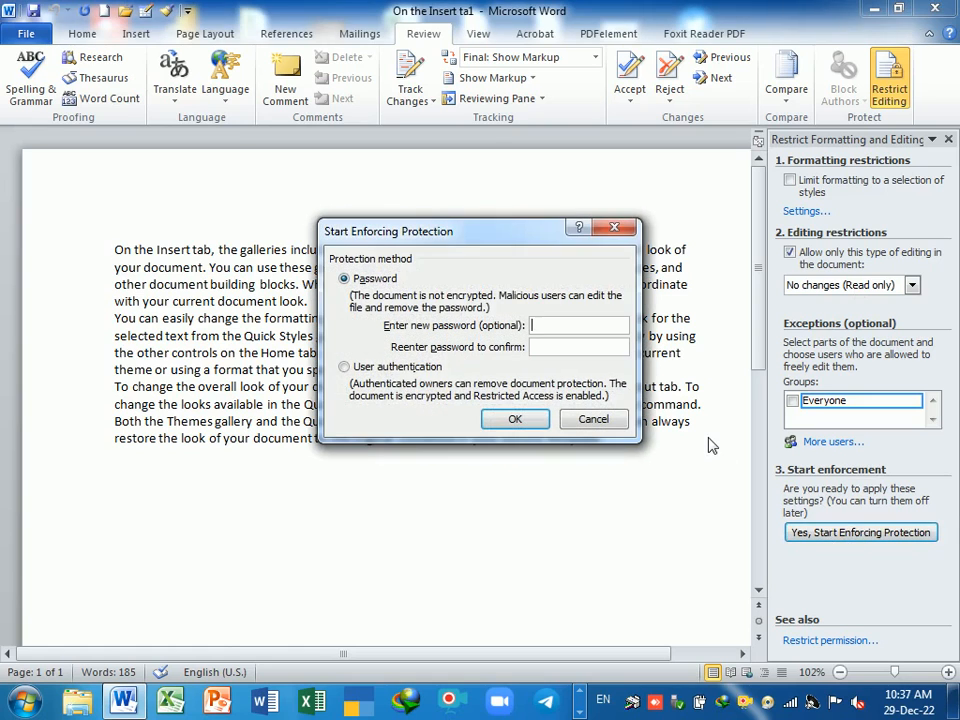
{"action": "type", "text": "1"}
{"action": "key", "text": "Return"}
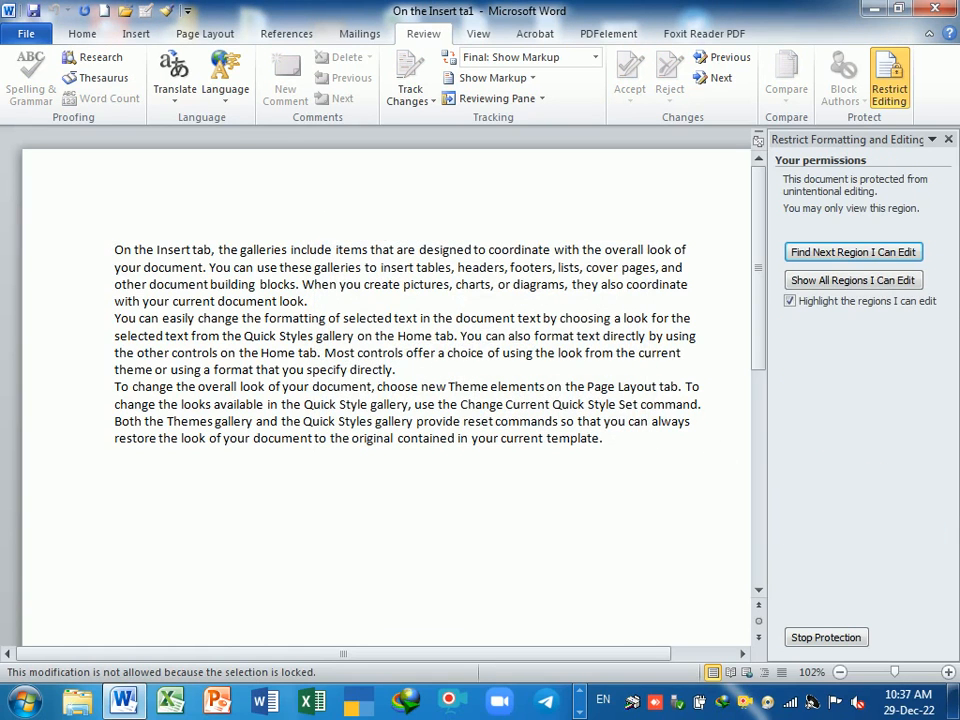
{"action": "left_click", "coordinate": [935, 8]}
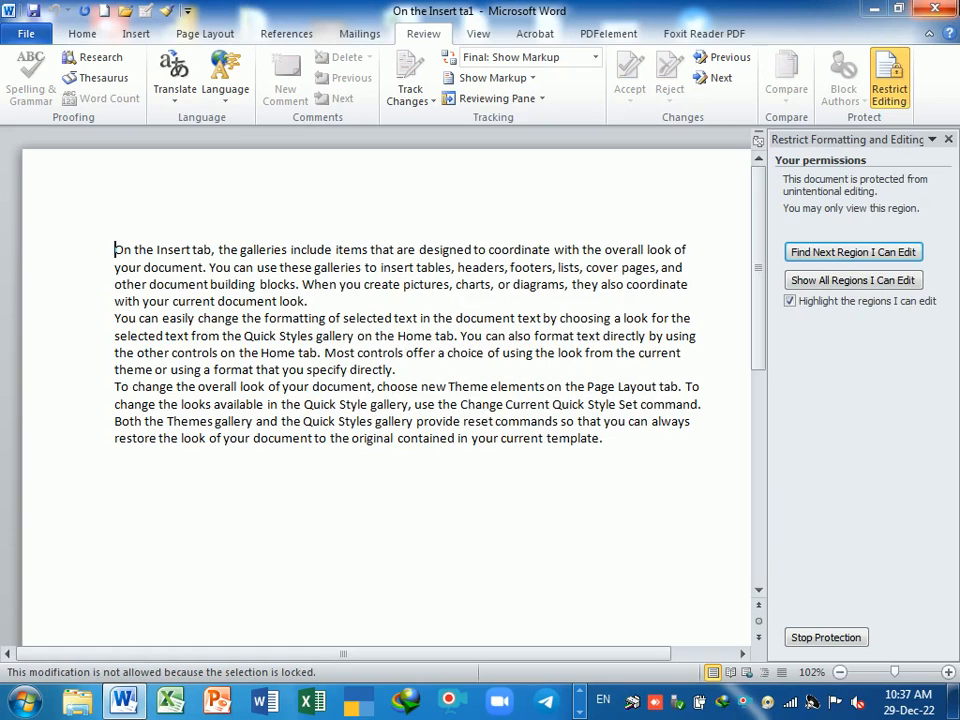
{"action": "left_click", "coordinate": [400, 374]}
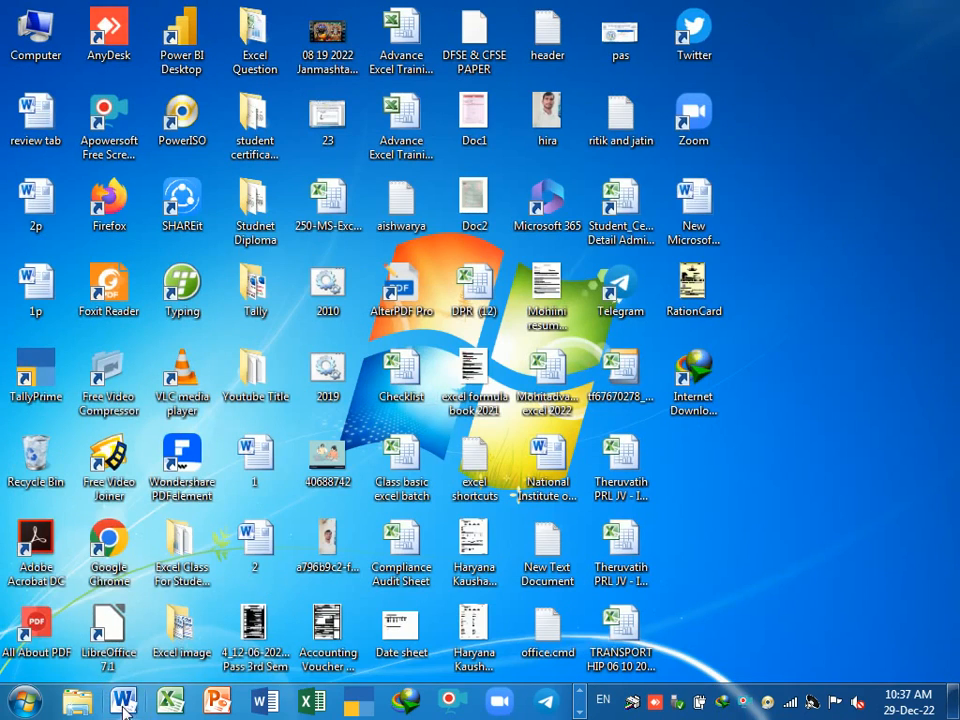
- Reopen 'On the Insert ta1' from the jump list with its open password
{"action": "right_click", "coordinate": [123, 703]}
{"action": "left_click", "coordinate": [100, 399]}
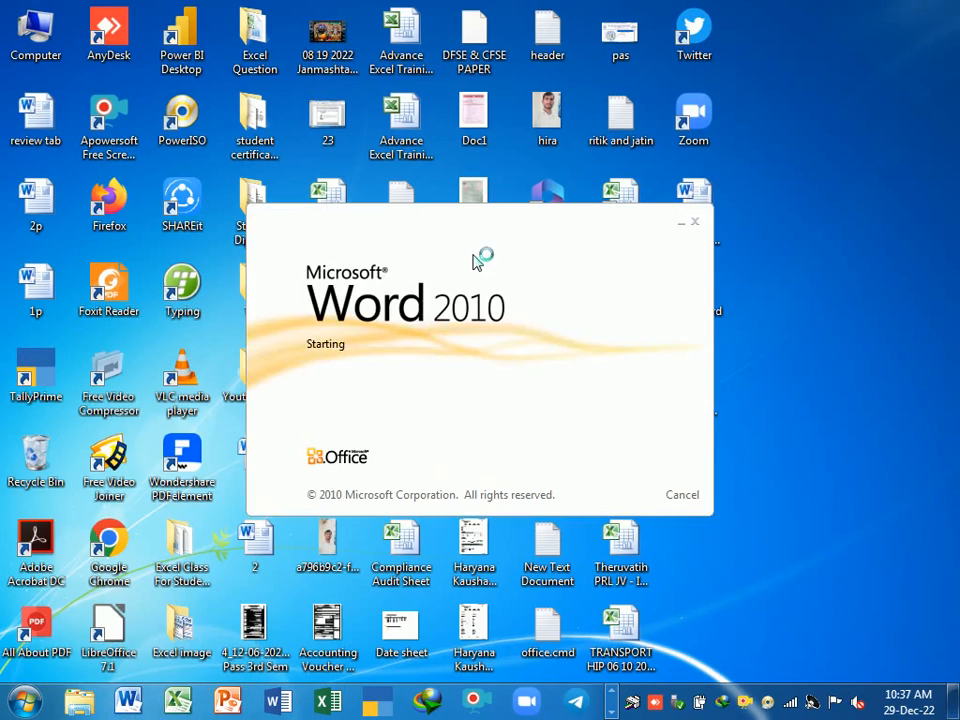
{"action": "type", "text": "1"}
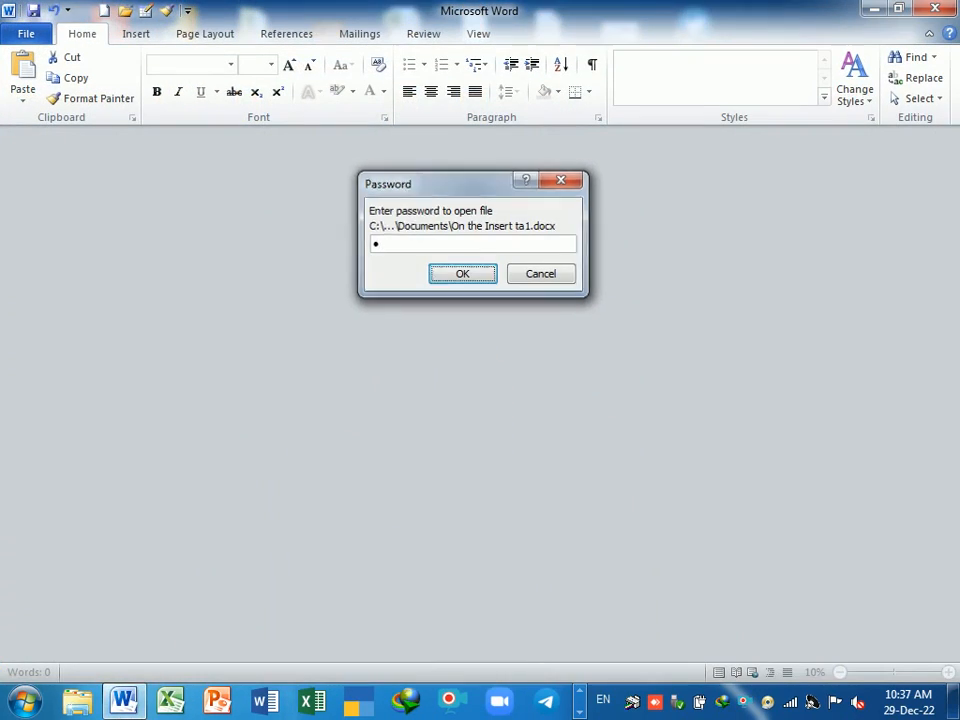
{"action": "key", "text": "Return"}
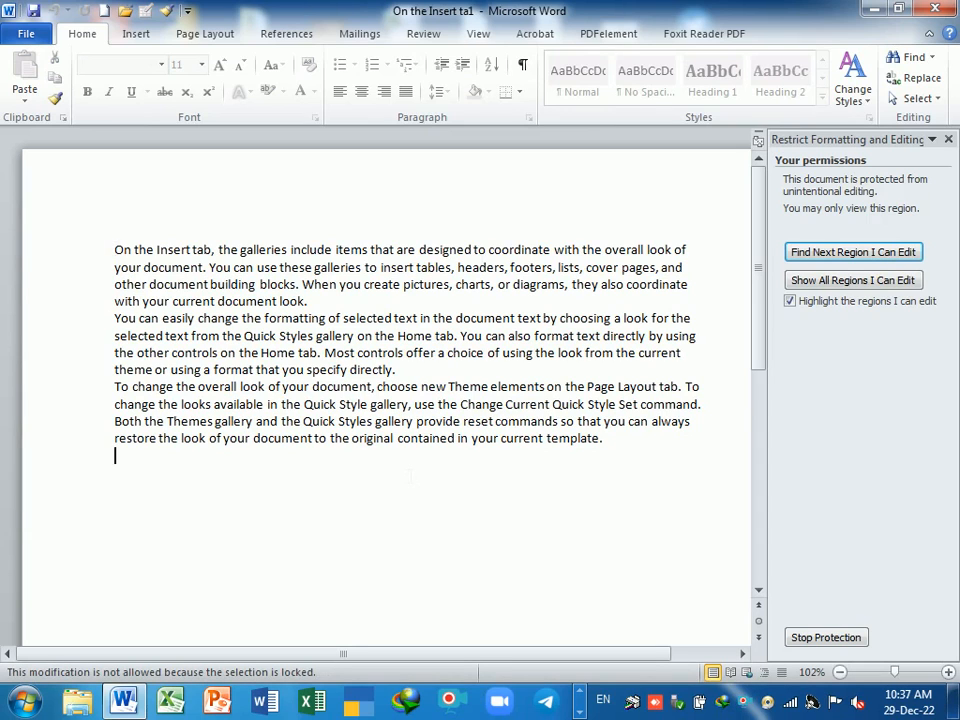
{"action": "left_click", "coordinate": [826, 637]}
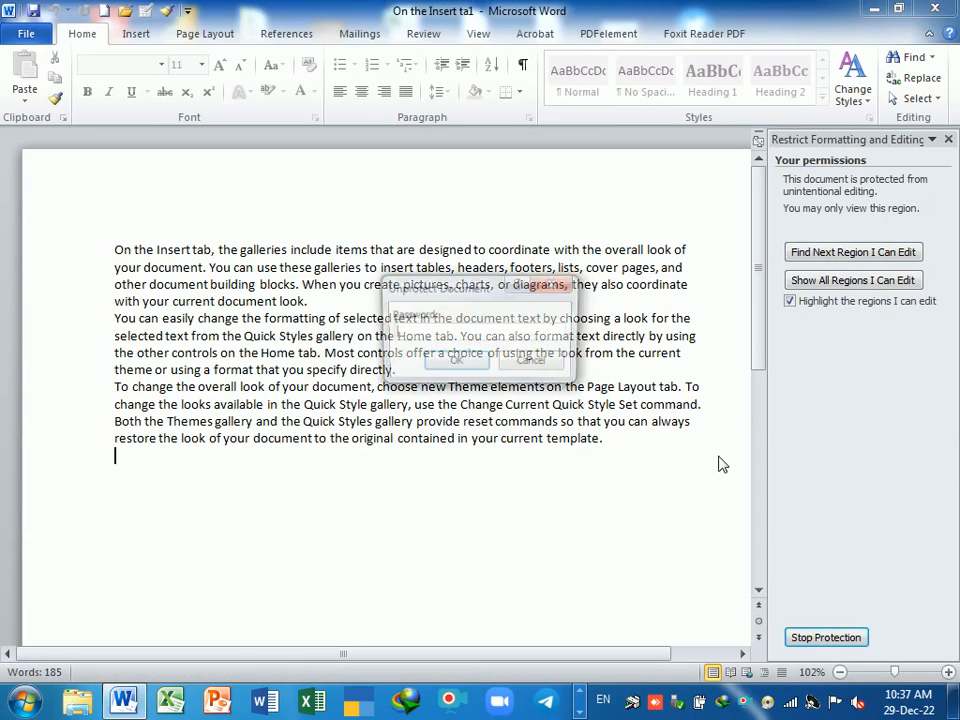
{"action": "type", "text": "1"}
{"action": "key", "text": "Return"}
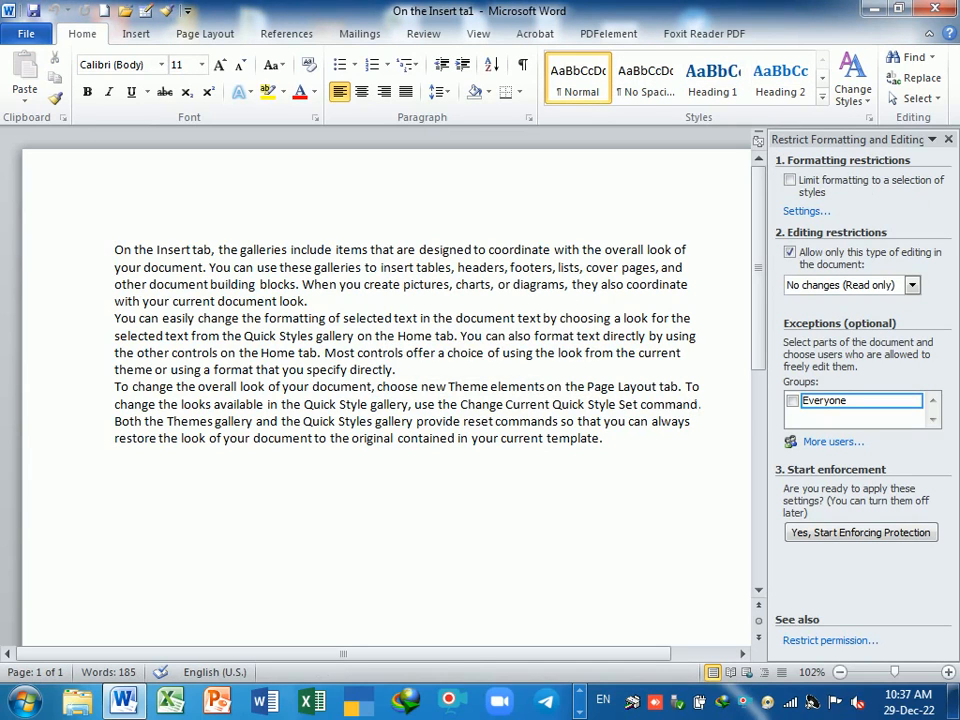
{"action": "type", "text": "fkdfjfjk"}
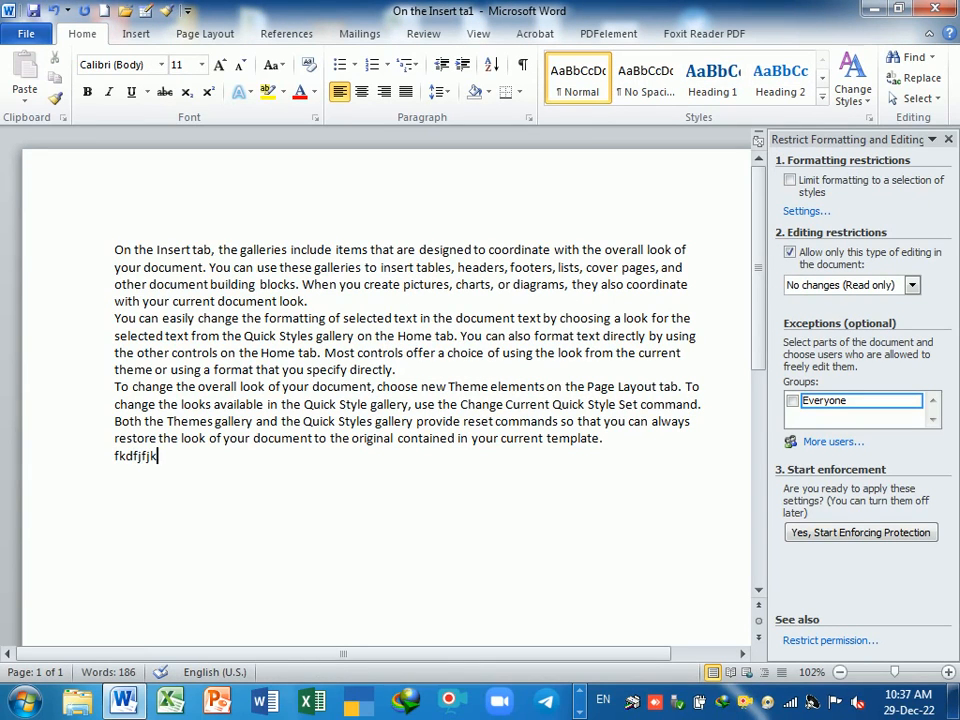
{"action": "key", "text": "BackSpace"}
{"action": "key", "text": "BackSpace"}
{"action": "key", "text": "BackSpace"}
{"action": "key", "text": "BackSpace"}
{"action": "key", "text": "BackSpace"}
{"action": "key", "text": "BackSpace"}
{"action": "key", "text": "BackSpace"}
{"action": "key", "text": "BackSpace"}
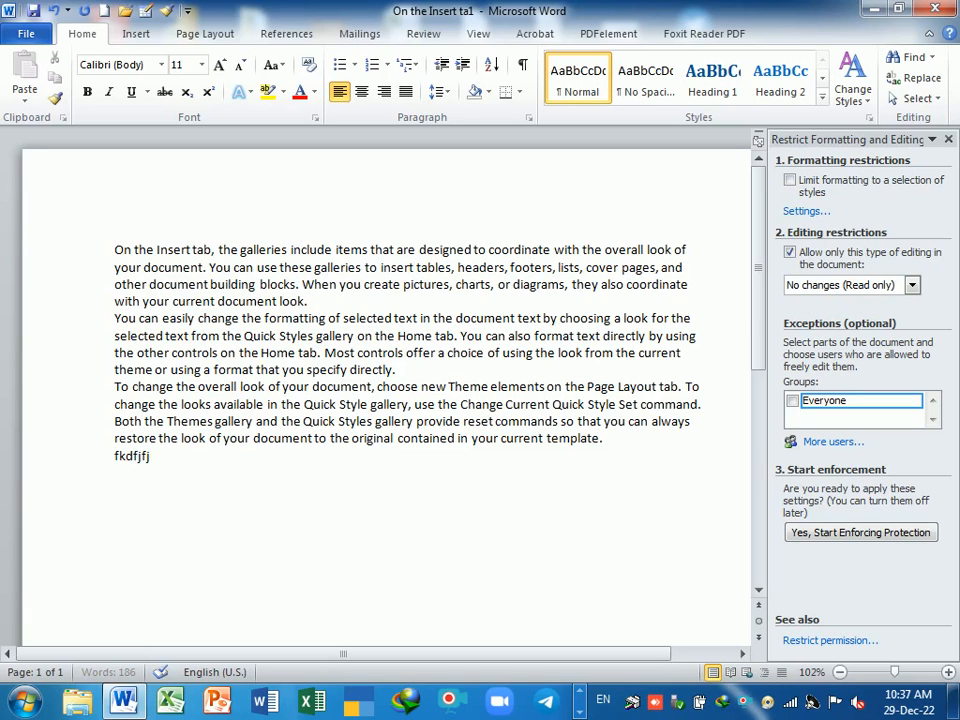